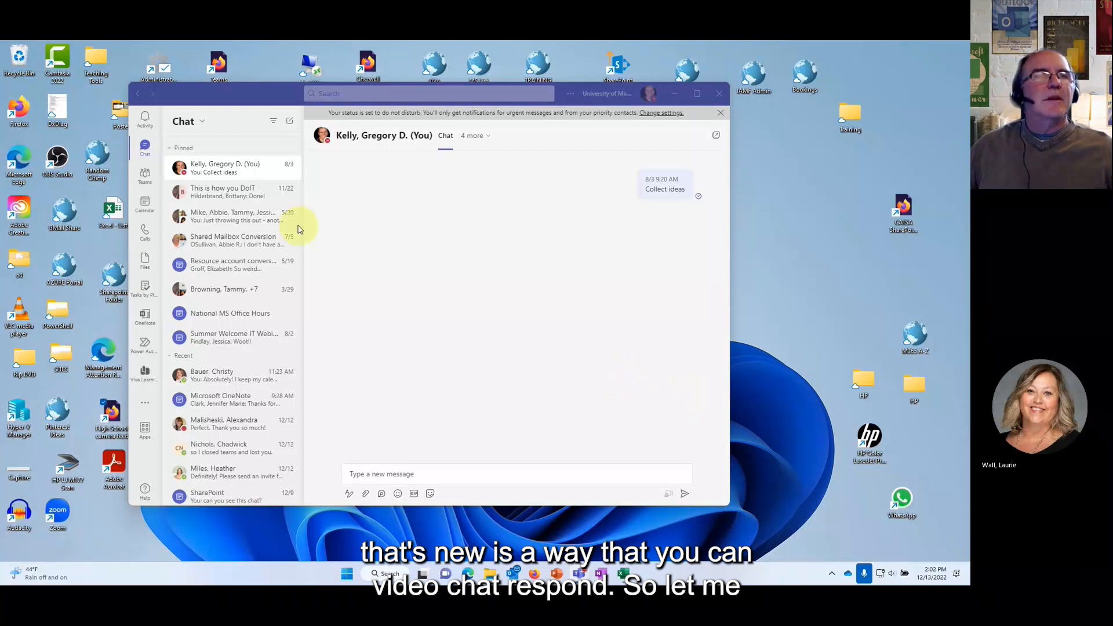
Step: Open the first conversation in the Recent chats and look over its message composing options
{"action": "left_click", "coordinate": [228, 382]}
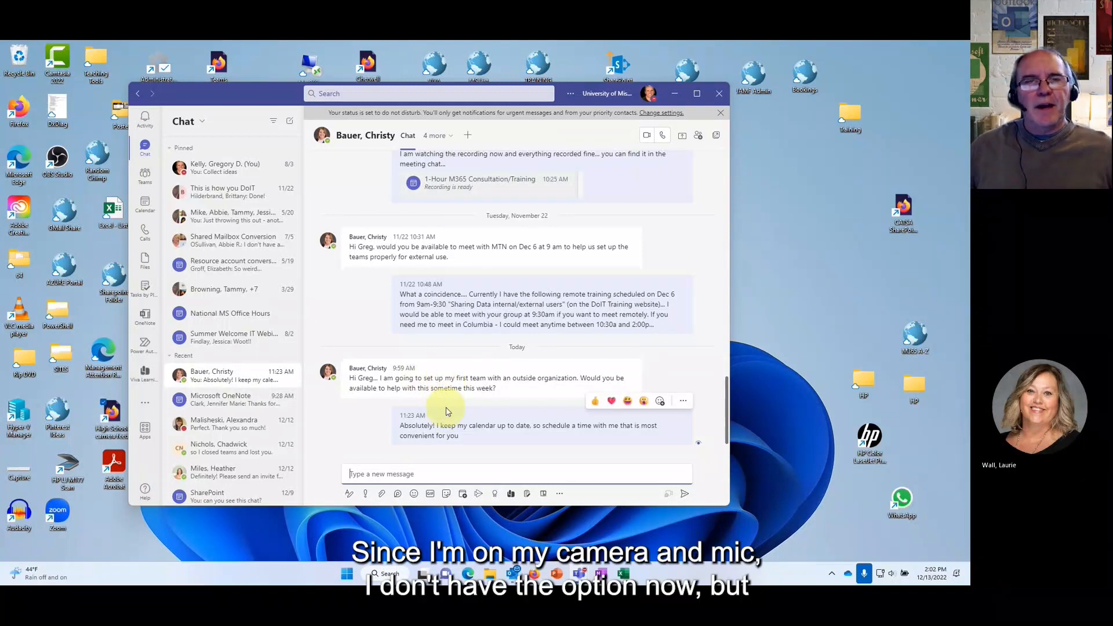
{"action": "left_click", "coordinate": [230, 401]}
{"action": "left_click", "coordinate": [220, 376]}
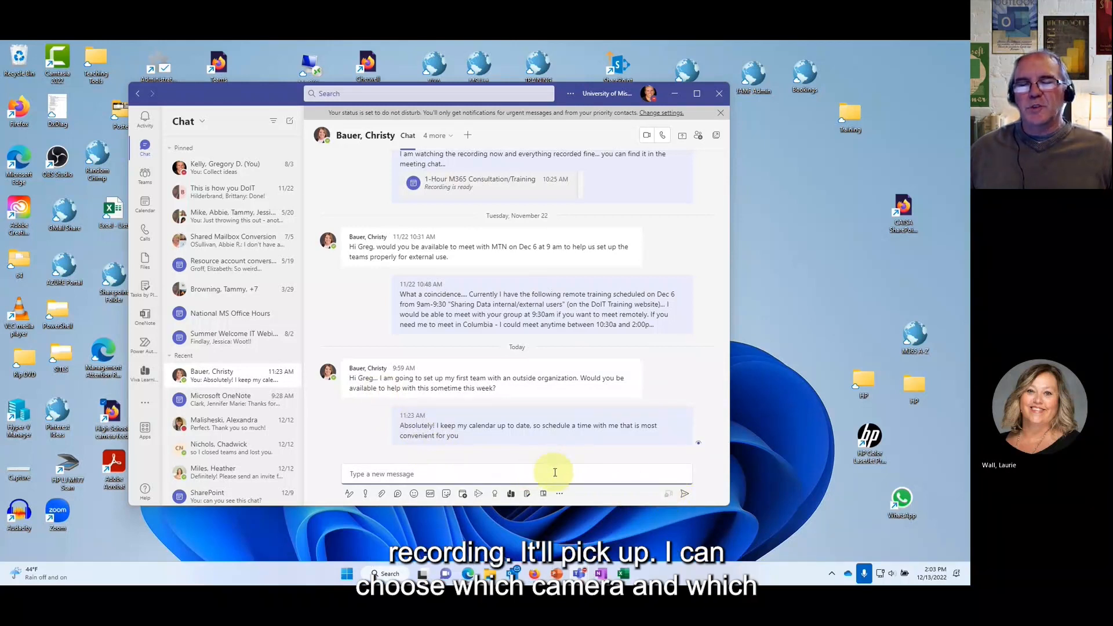
{"action": "right_click", "coordinate": [685, 498]}
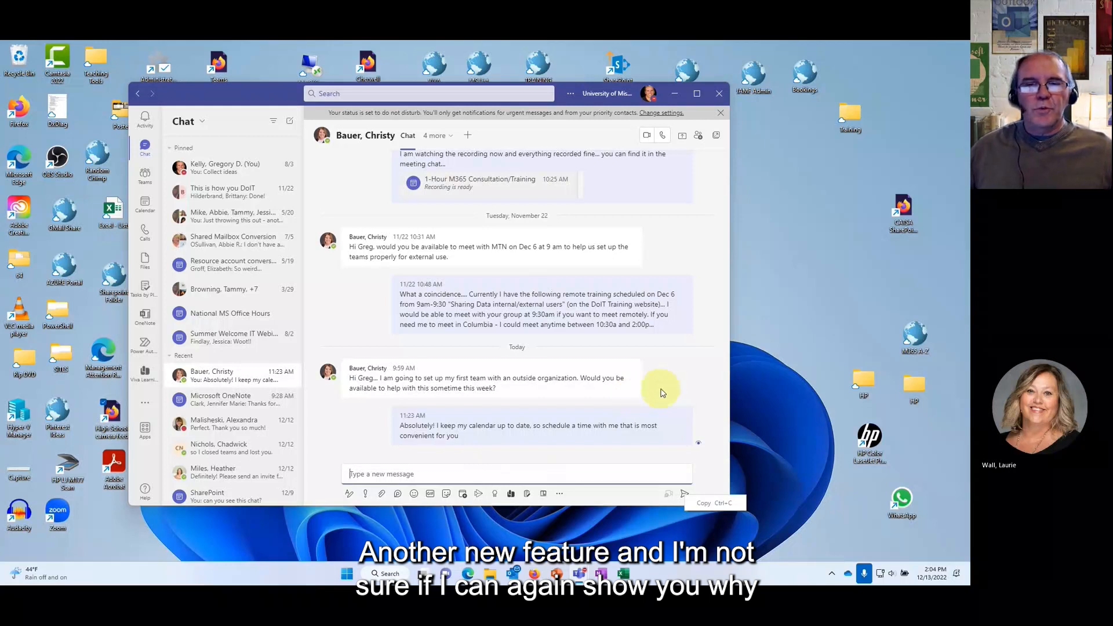
Step: Switch to Microsoft Edge and open Stream from the Microsoft 365 app launcher
{"action": "mouse_move", "coordinate": [470, 578]}
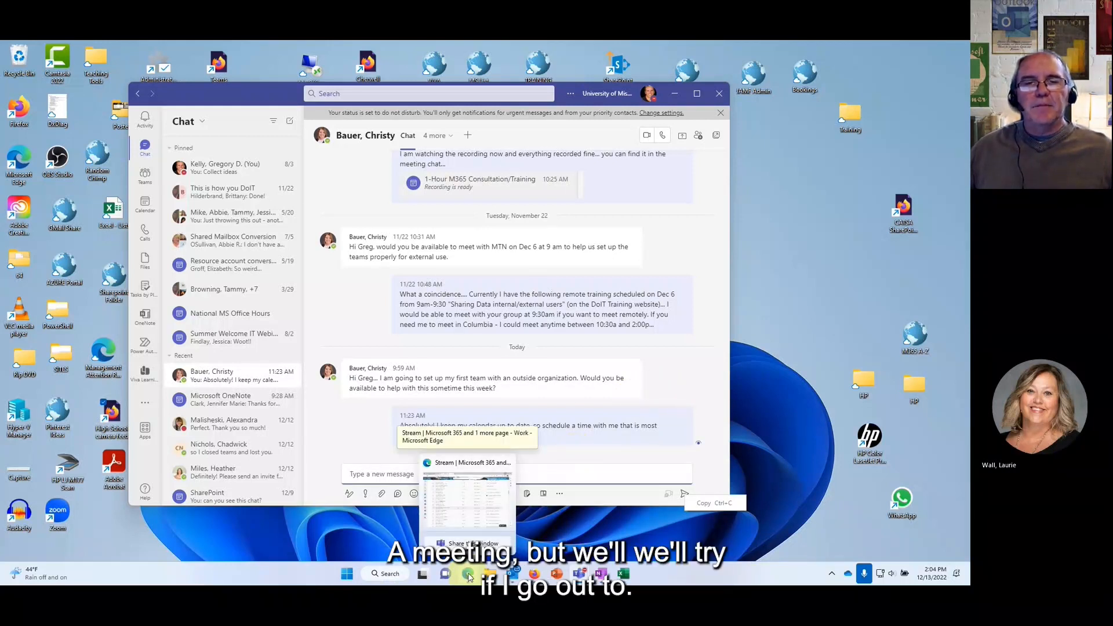
{"action": "mouse_move", "coordinate": [538, 577]}
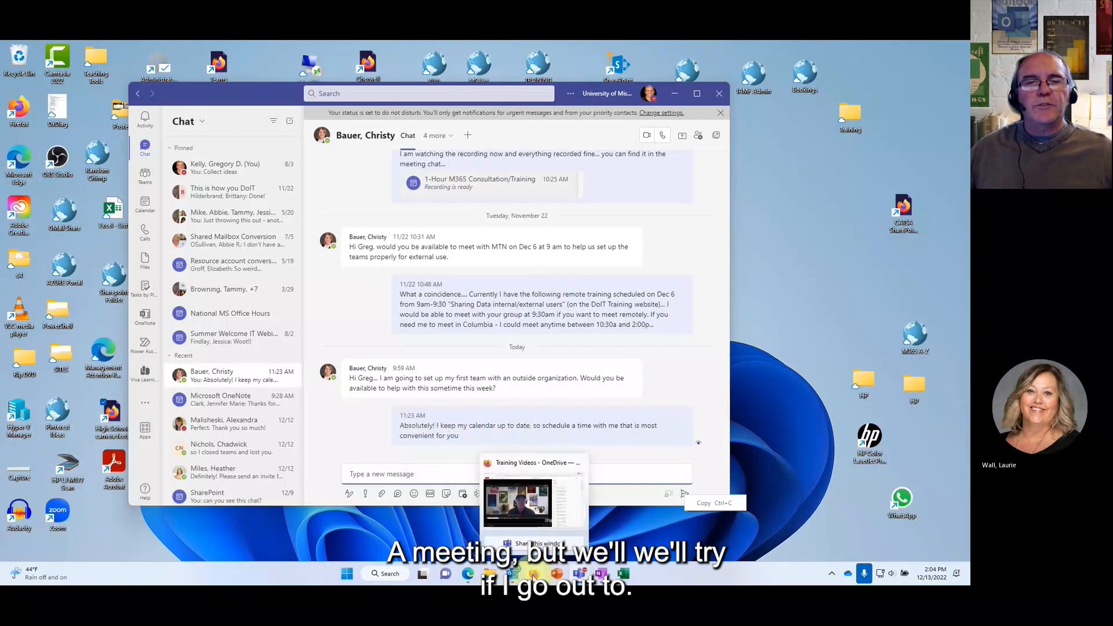
{"action": "left_click", "coordinate": [468, 574]}
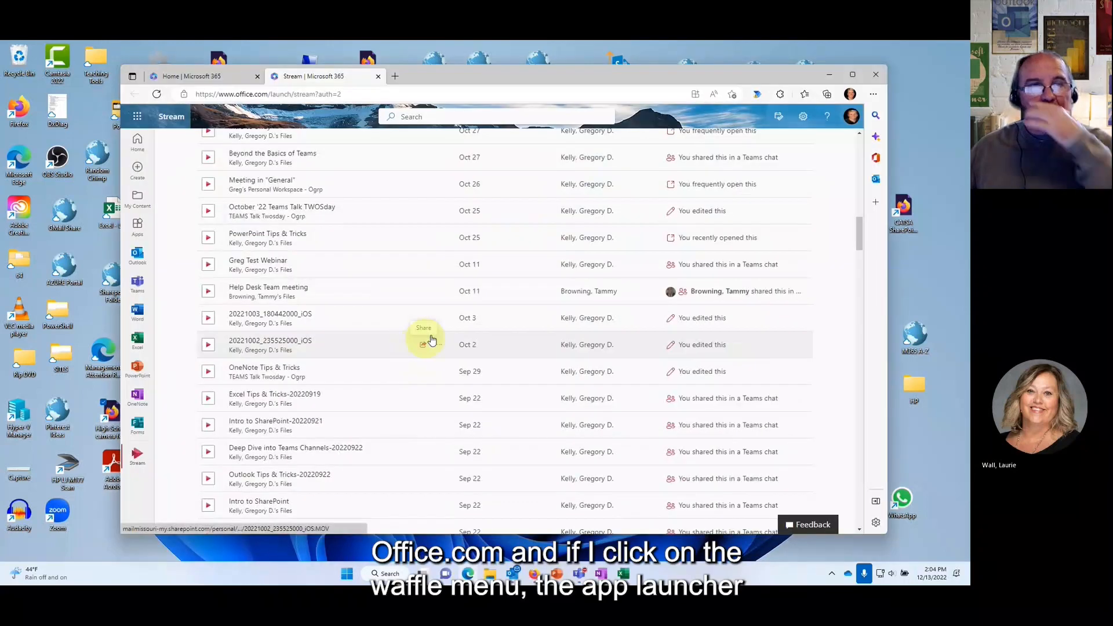
{"action": "left_click", "coordinate": [138, 119]}
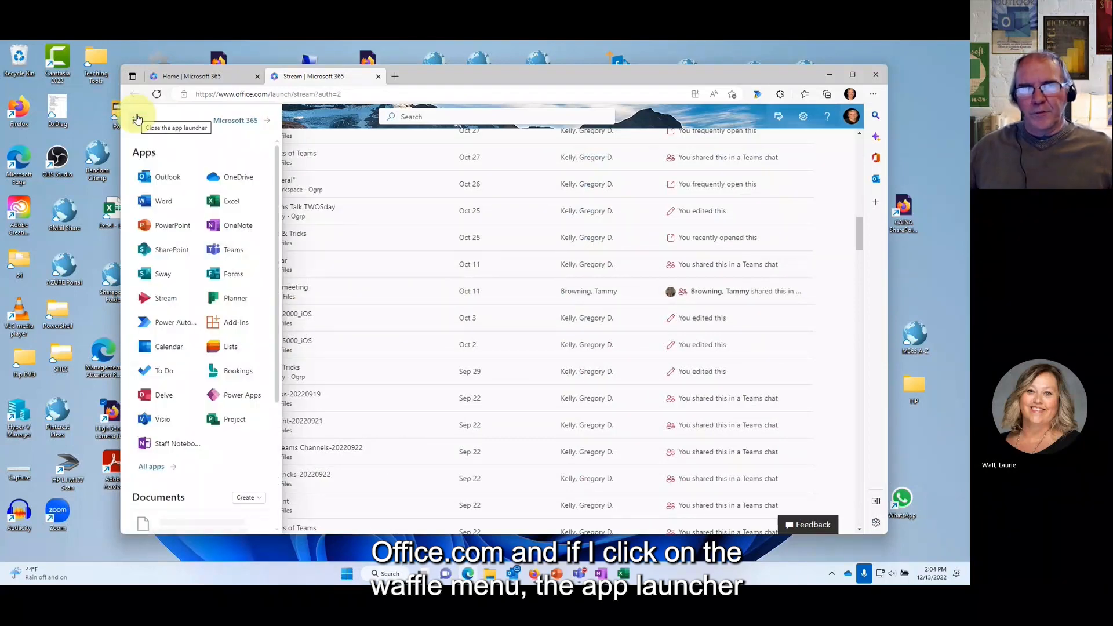
{"action": "left_click", "coordinate": [167, 301]}
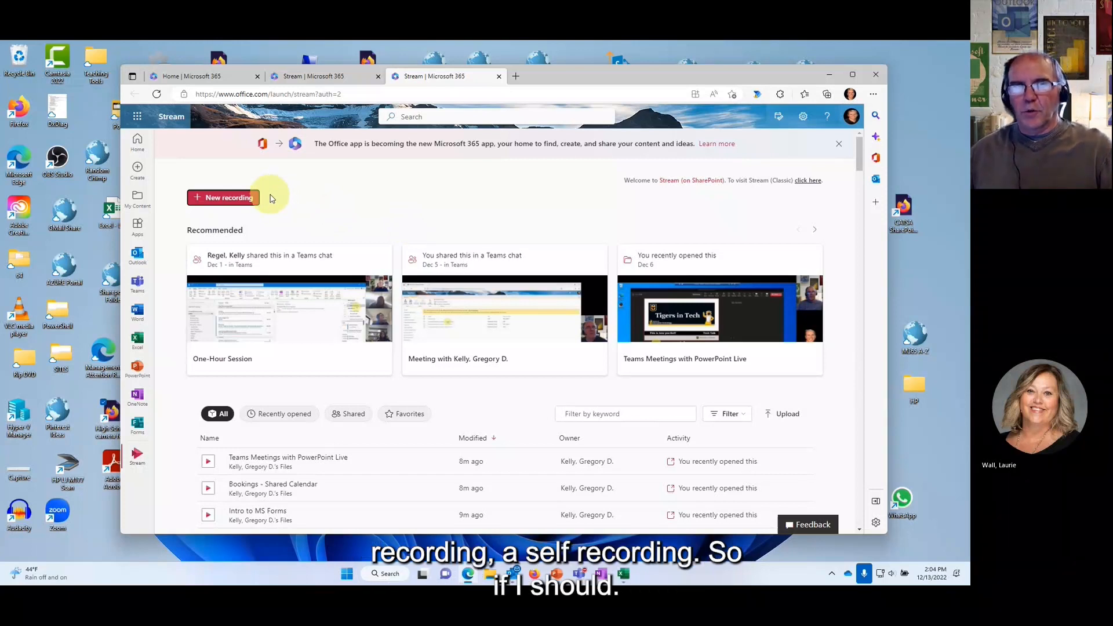
Step: Create a new Stream recording and choose to record with the mic only
{"action": "left_click", "coordinate": [223, 199]}
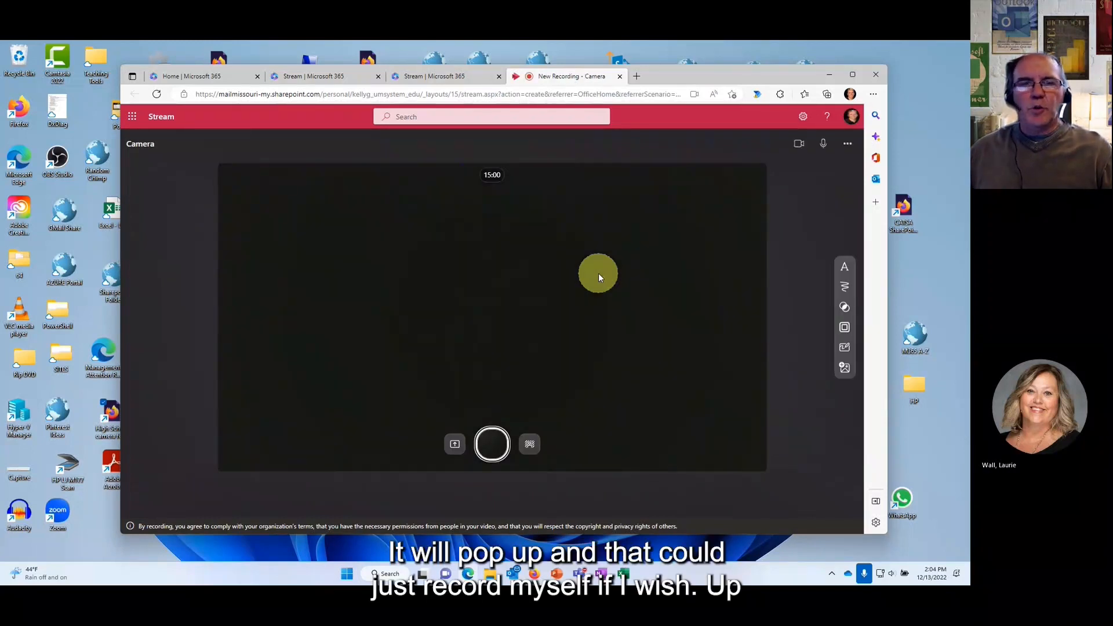
{"action": "left_click", "coordinate": [848, 145]}
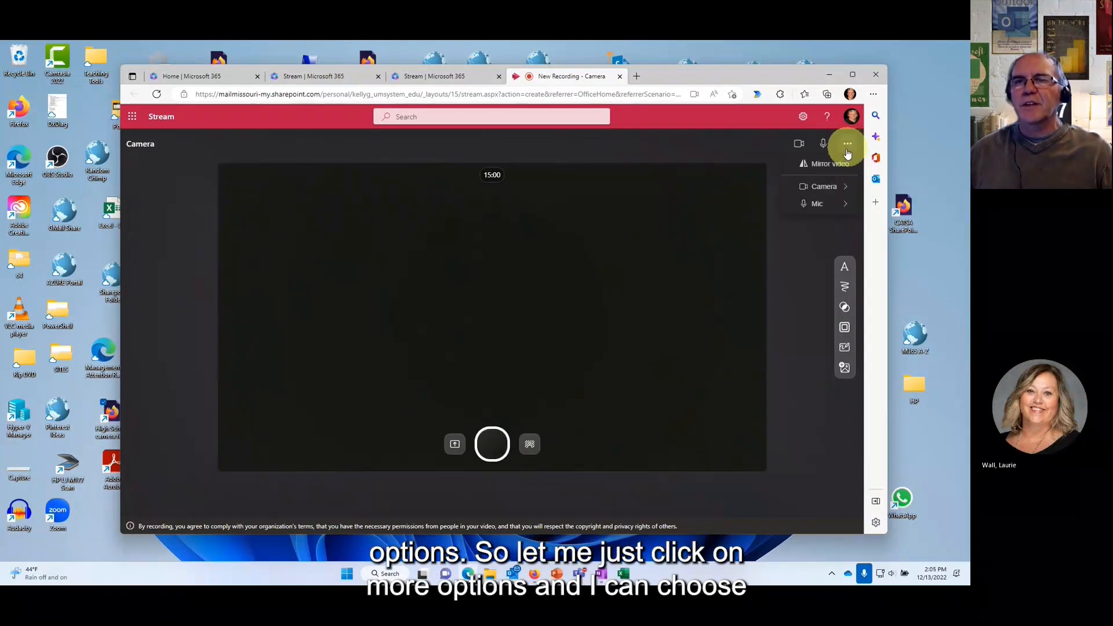
{"action": "mouse_move", "coordinate": [828, 190]}
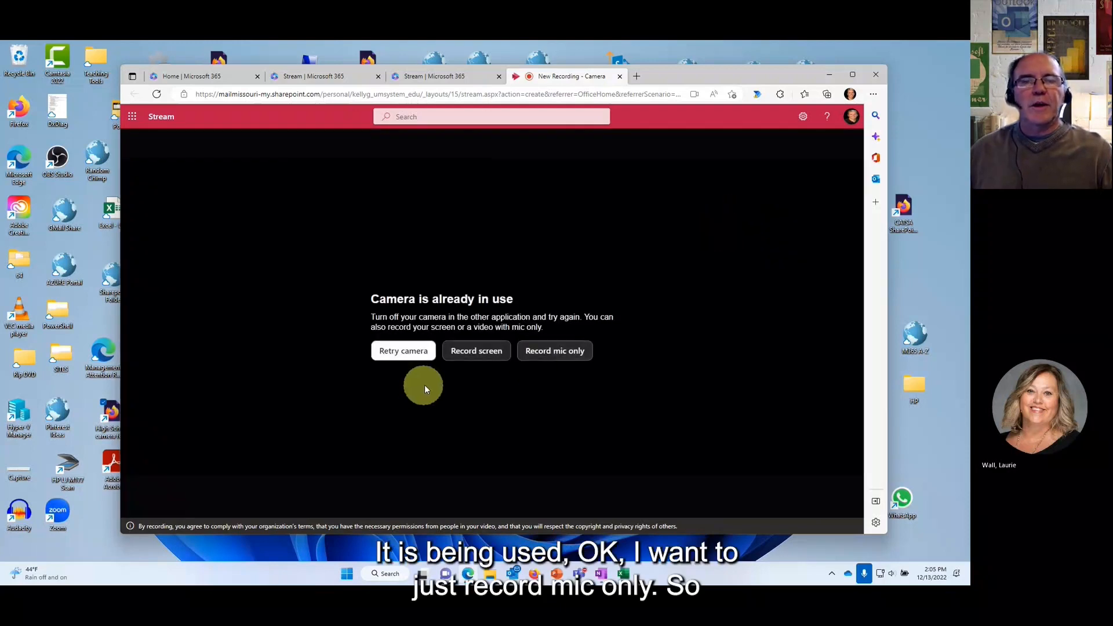
{"action": "left_click", "coordinate": [558, 352]}
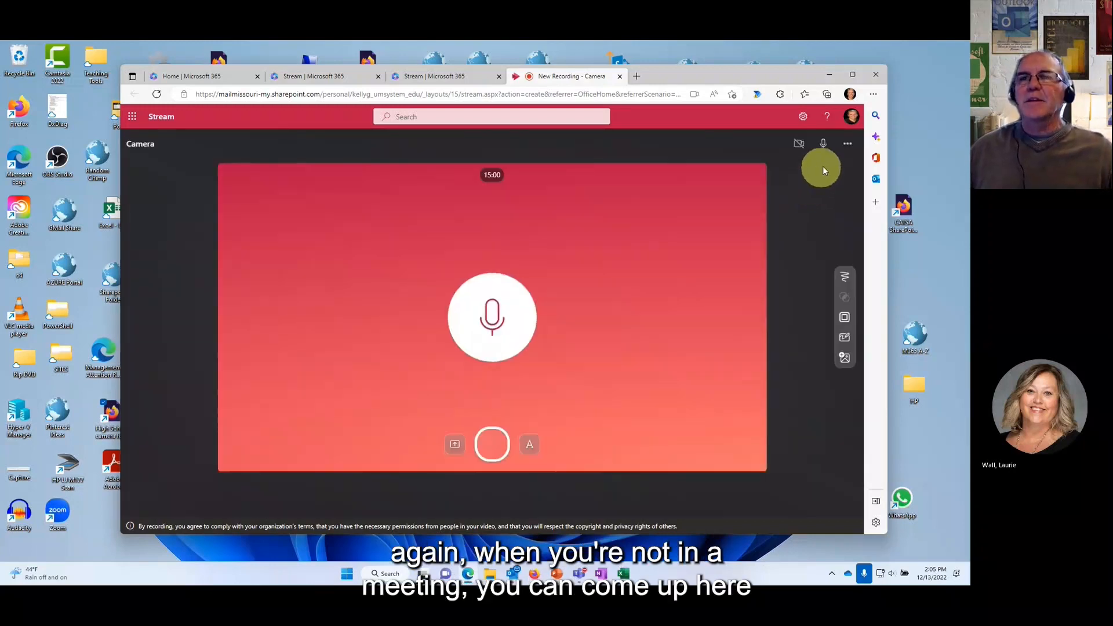
Step: Examine the camera and mic choices offered for the new recording
{"action": "left_click", "coordinate": [847, 144]}
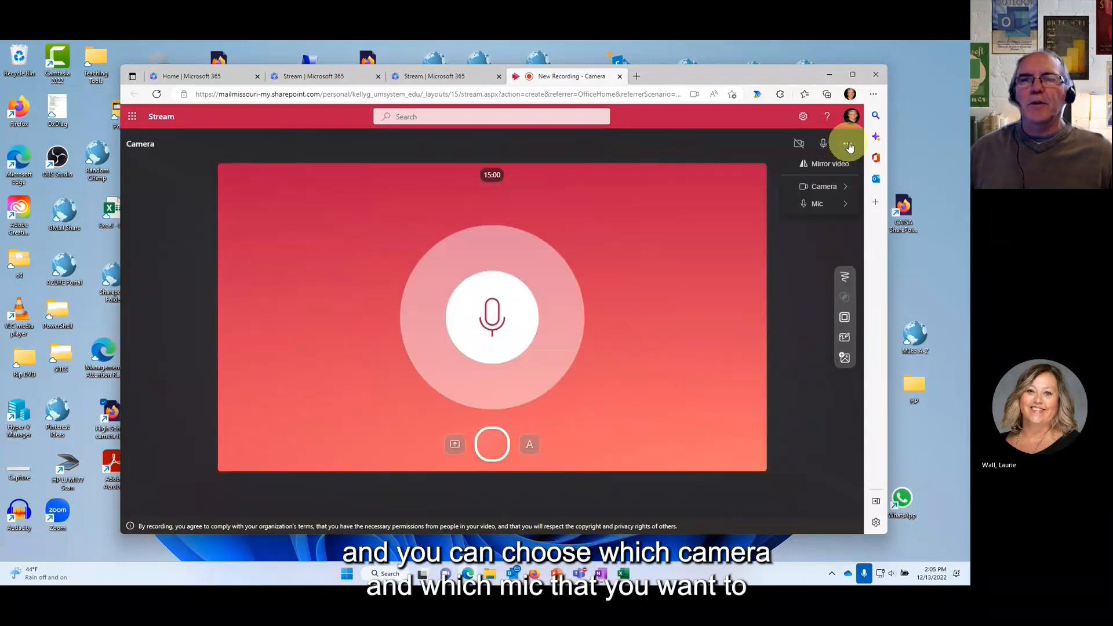
{"action": "left_click", "coordinate": [828, 186]}
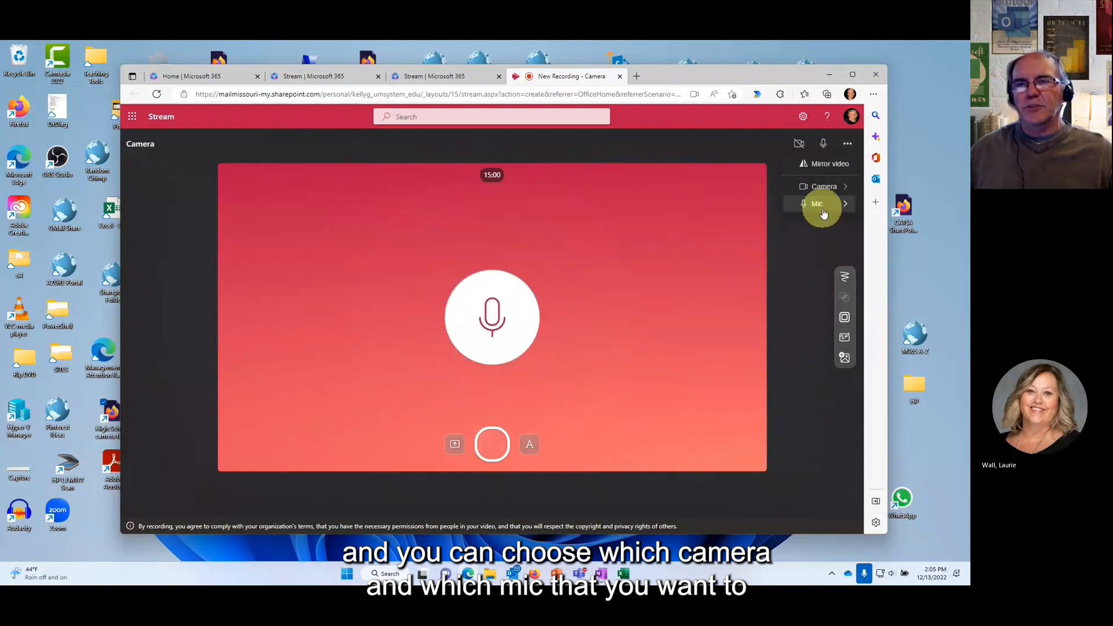
{"action": "left_click", "coordinate": [819, 207]}
Step: Start recording and apply the graph-paper board as the background
{"action": "left_click", "coordinate": [499, 449]}
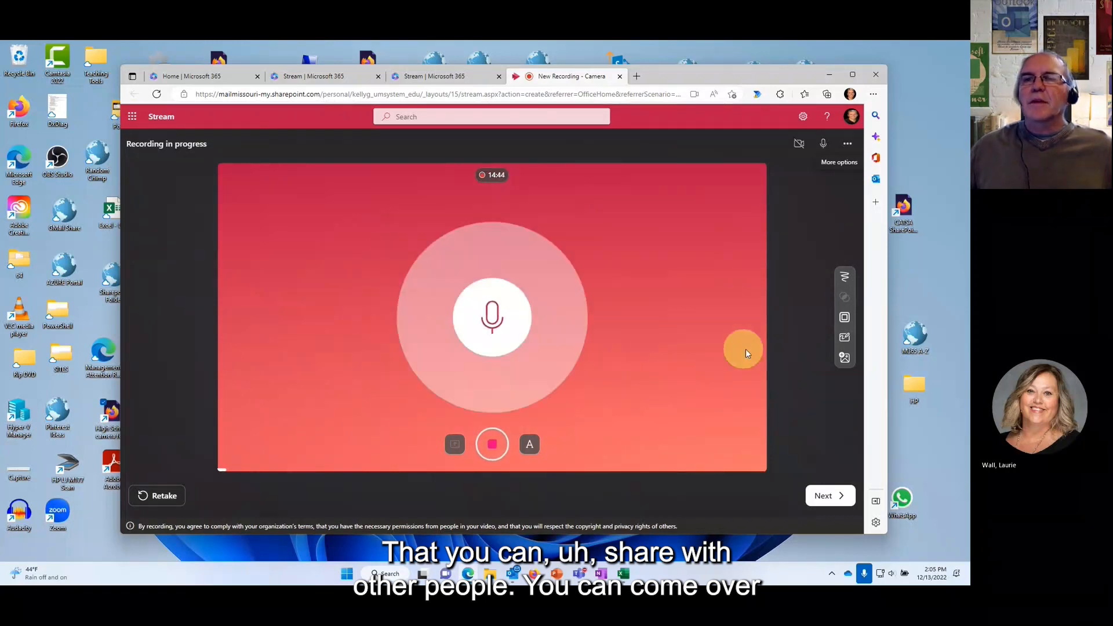
{"action": "left_click", "coordinate": [844, 339]}
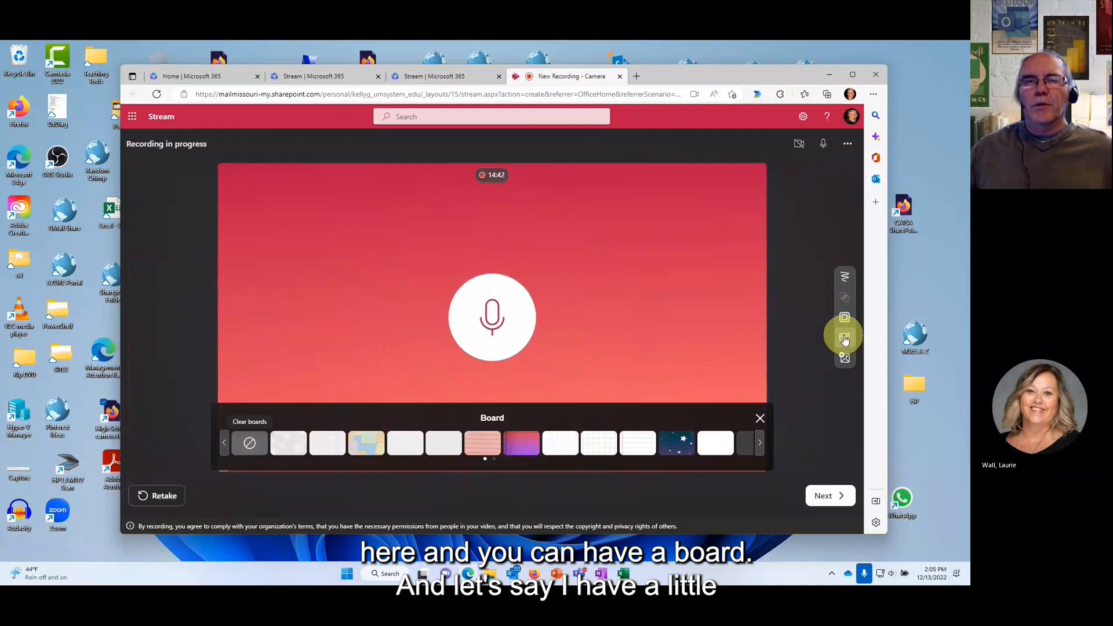
{"action": "left_click", "coordinate": [596, 447]}
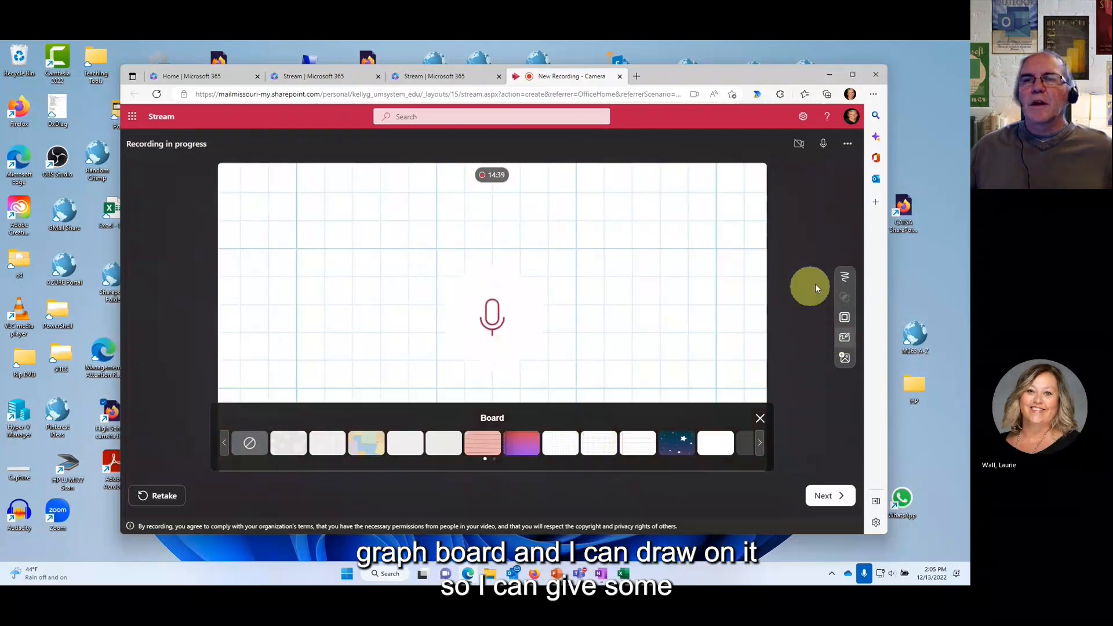
Step: Draw a freehand closed blue outline and a small dot on the graph board
{"action": "left_click", "coordinate": [845, 279]}
{"action": "mouse_move", "coordinate": [537, 239]}
{"action": "left_mouse_down"}
{"action": "mouse_move", "coordinate": [509, 279]}
{"action": "mouse_move", "coordinate": [644, 281]}
{"action": "mouse_move", "coordinate": [534, 237]}
{"action": "left_mouse_up"}
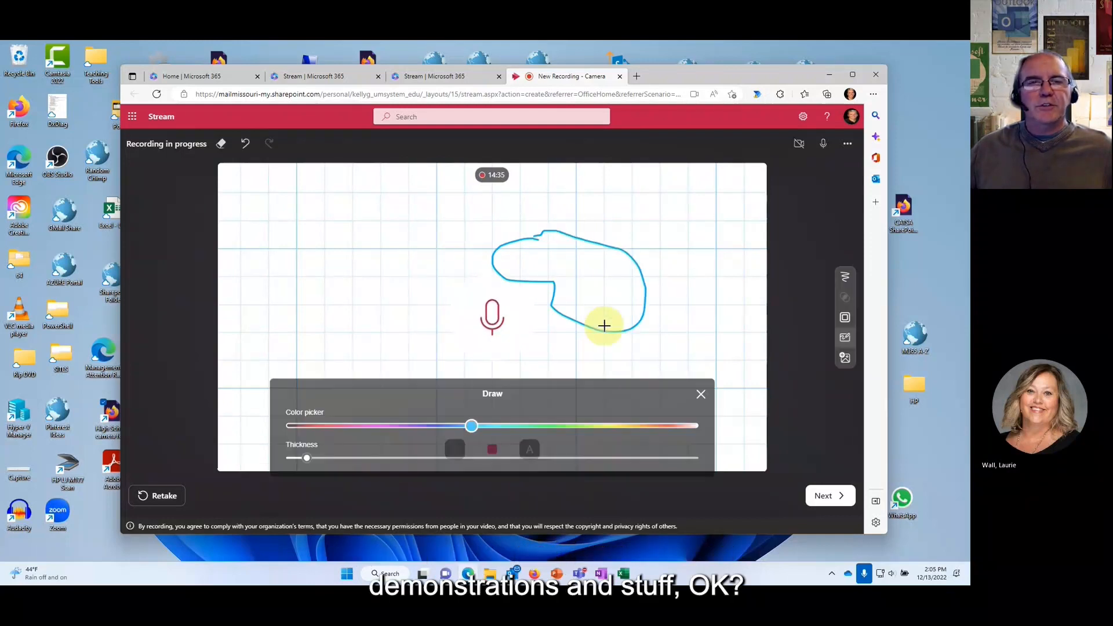
{"action": "left_click", "coordinate": [491, 316]}
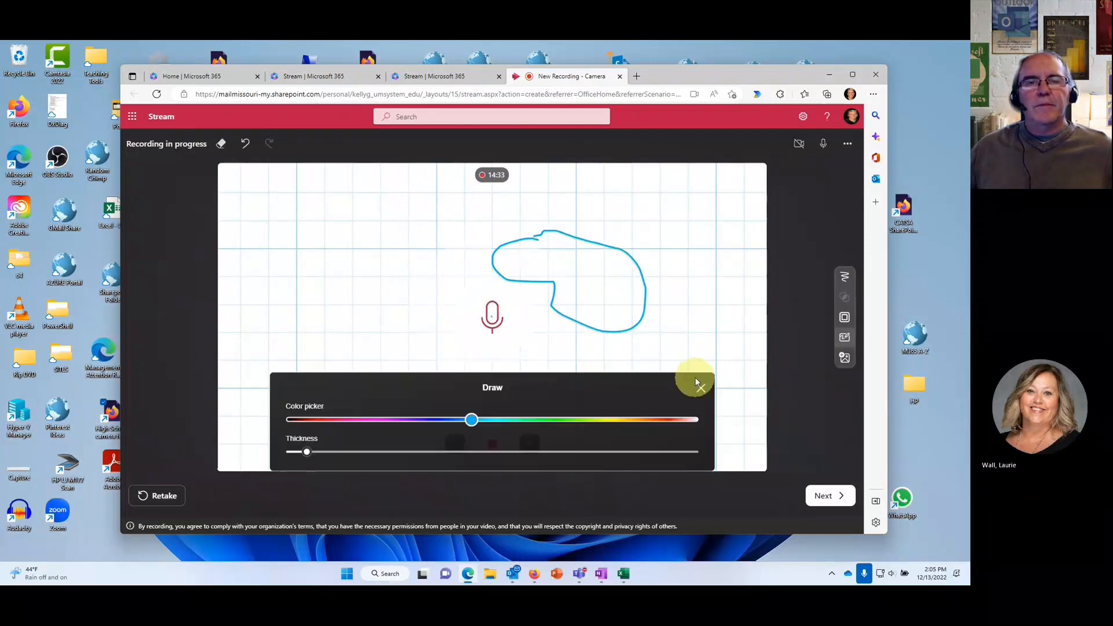
Step: View the Add photo option, stop the recording, and close its tab without keeping the recording
{"action": "left_click", "coordinate": [840, 366]}
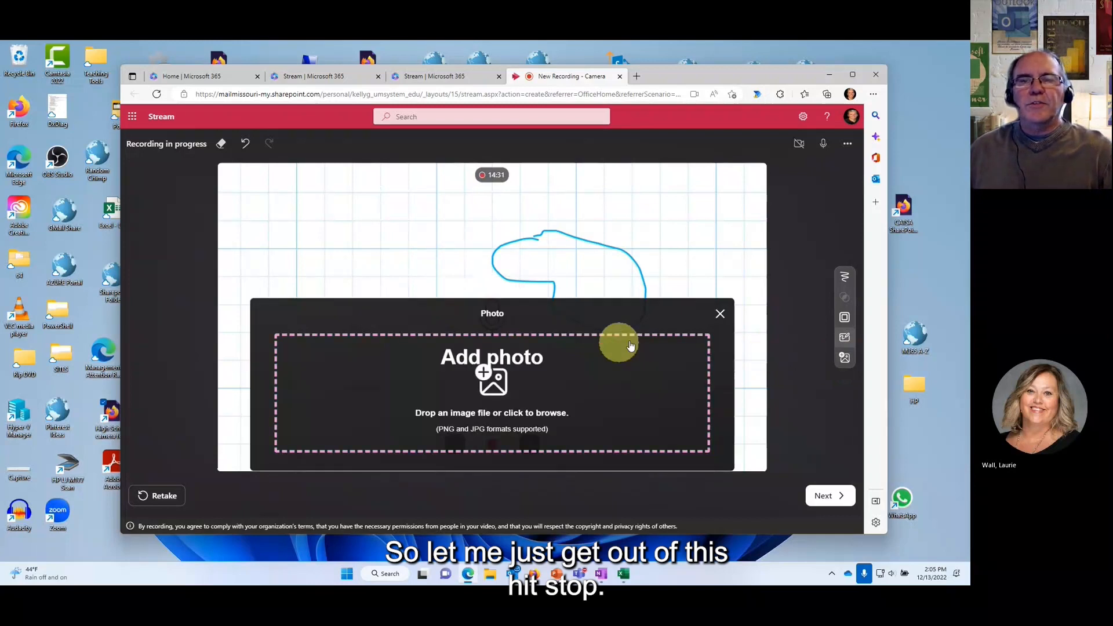
{"action": "left_click", "coordinate": [719, 312]}
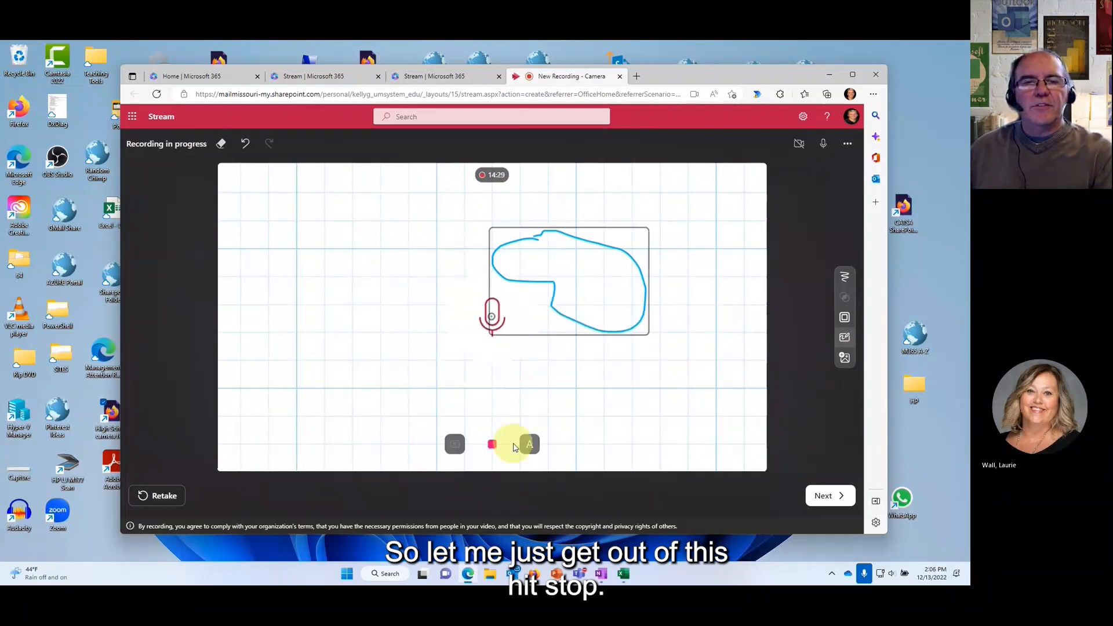
{"action": "left_click", "coordinate": [492, 445]}
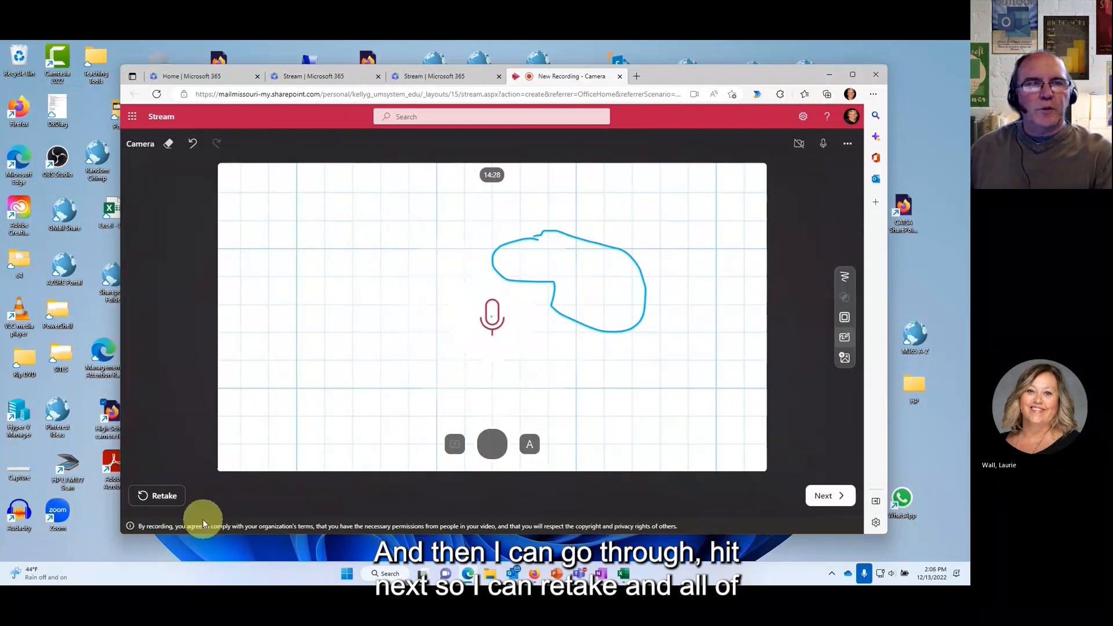
{"action": "left_click", "coordinate": [619, 77]}
{"action": "left_click", "coordinate": [542, 151]}
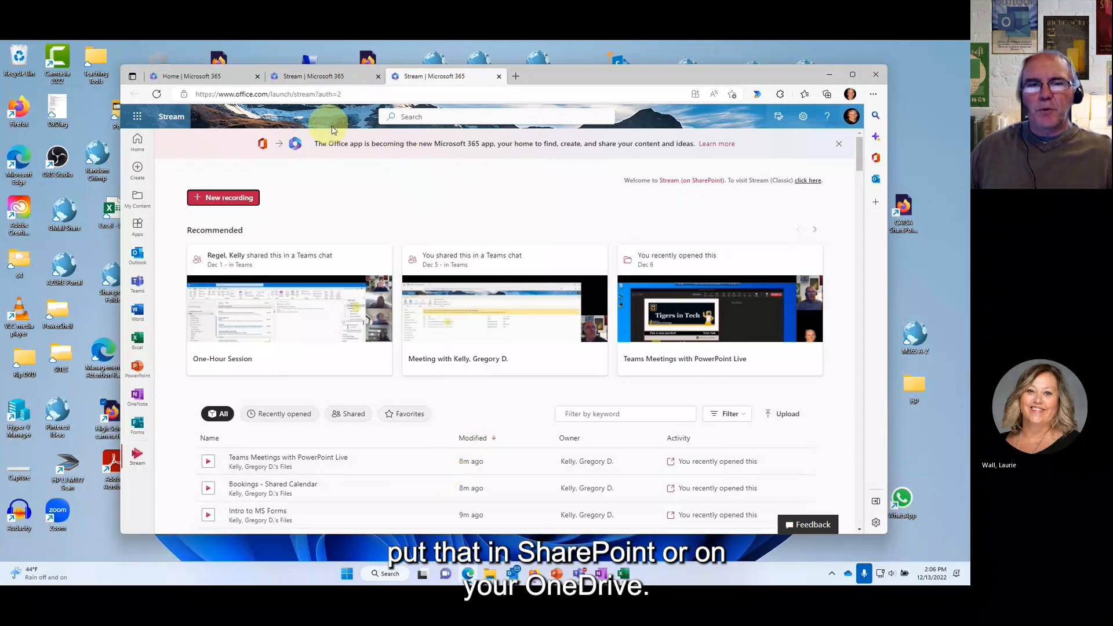
Step: Switch to Firefox, jump the Bookings - Shared Calendar video to its 3:13 transcript line, and close the video and browser
{"action": "left_click", "coordinate": [534, 573]}
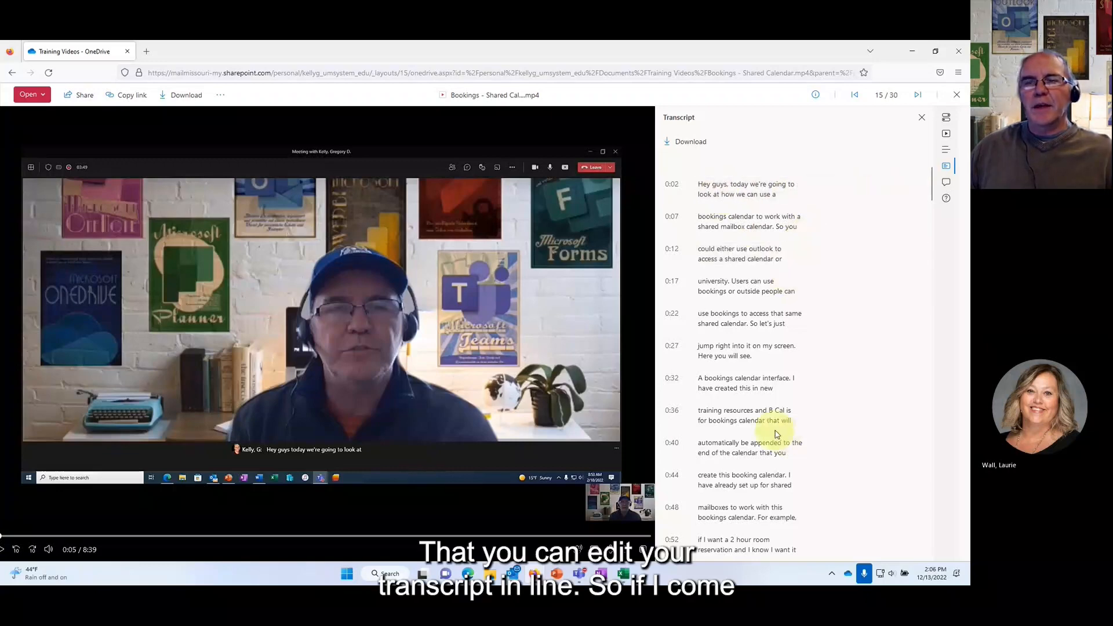
{"action": "scroll", "coordinate": [772, 430], "scroll_direction": "down", "scroll_amount": 15}
{"action": "scroll", "coordinate": [772, 430], "scroll_direction": "down", "scroll_amount": 5}
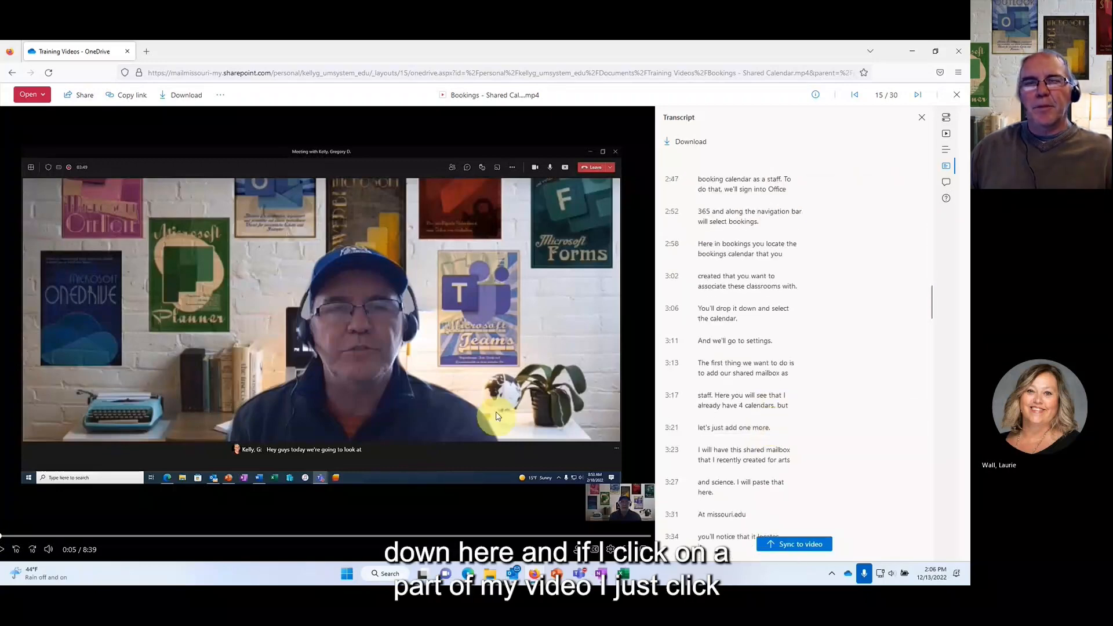
{"action": "left_click", "coordinate": [726, 377]}
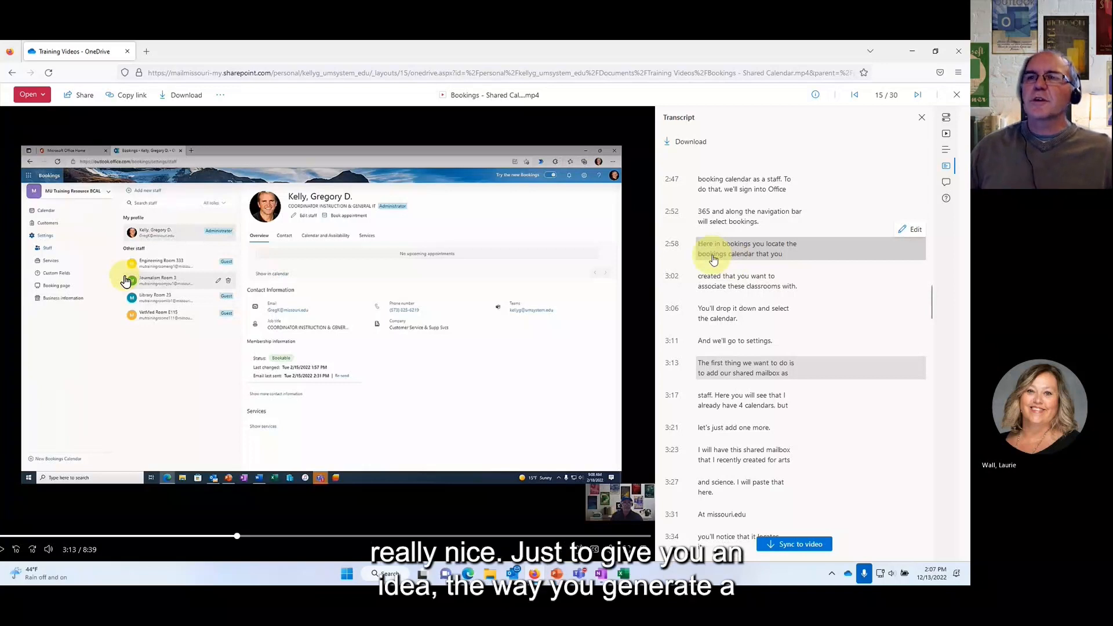
{"action": "left_click", "coordinate": [957, 95]}
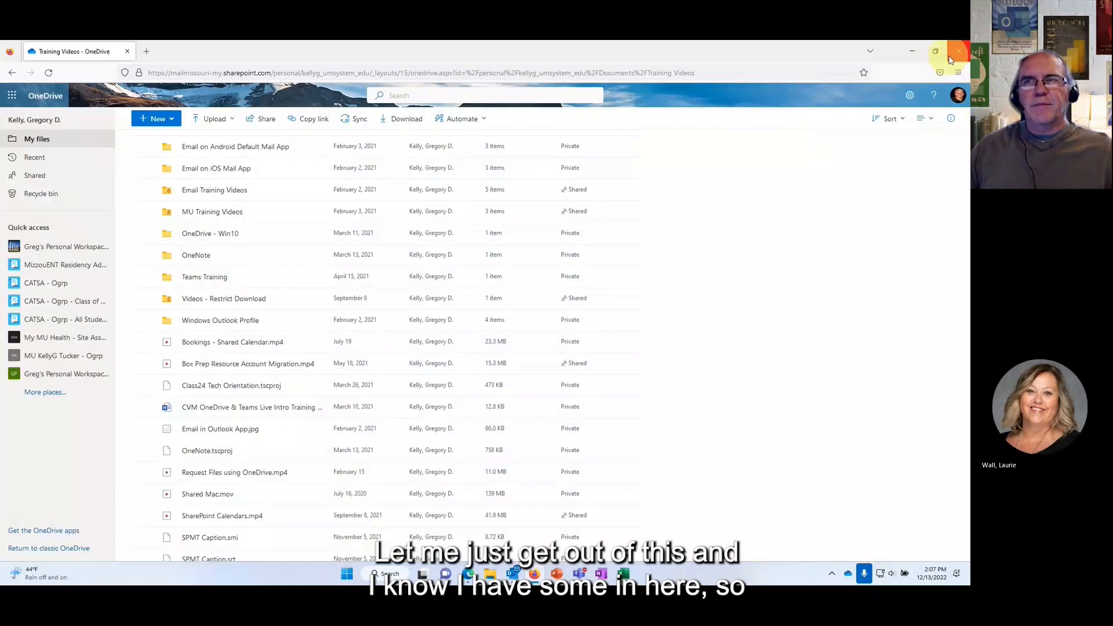
{"action": "left_click", "coordinate": [958, 53]}
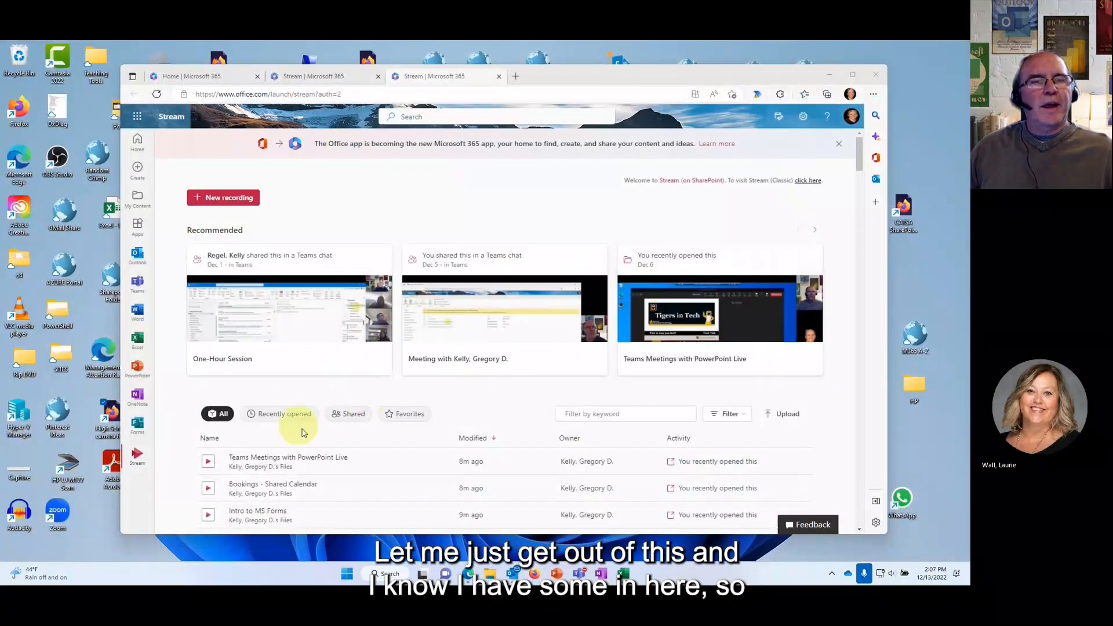
Step: Open the Bookings - Shared Calendar video from the list of files in Stream
{"action": "scroll", "coordinate": [296, 380], "scroll_direction": "down", "scroll_amount": 5}
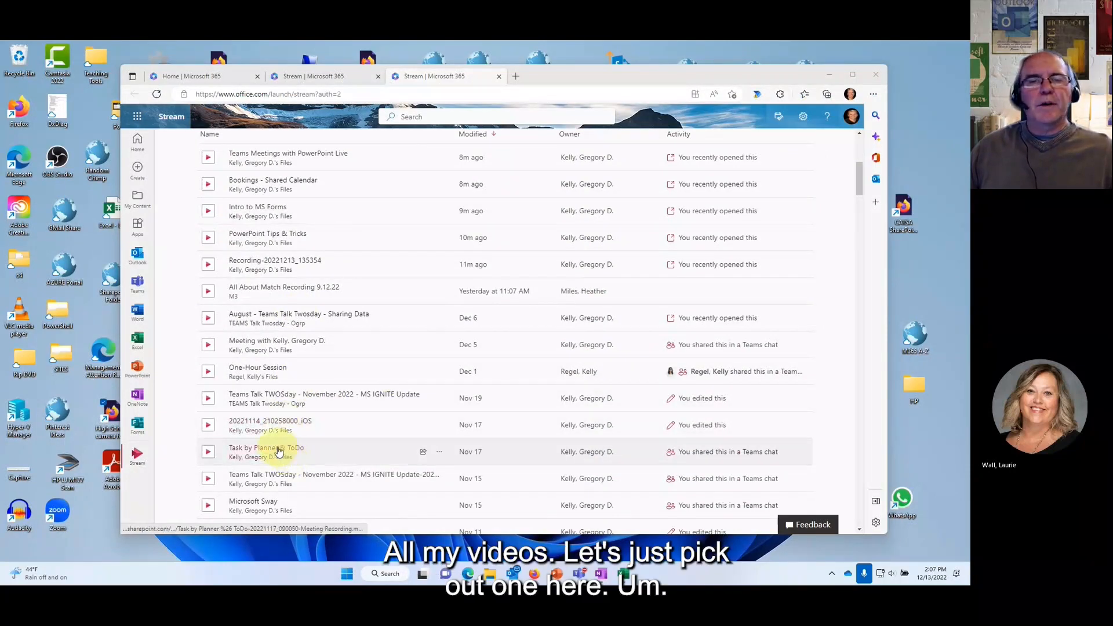
{"action": "scroll", "coordinate": [278, 348], "scroll_direction": "up", "scroll_amount": 3}
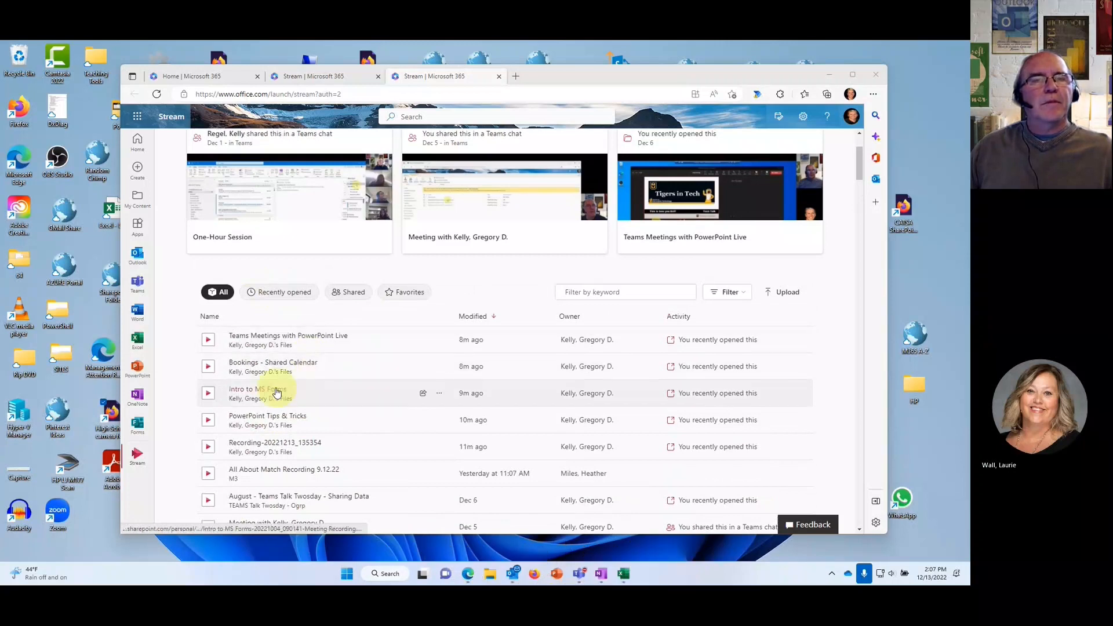
{"action": "left_click", "coordinate": [275, 364]}
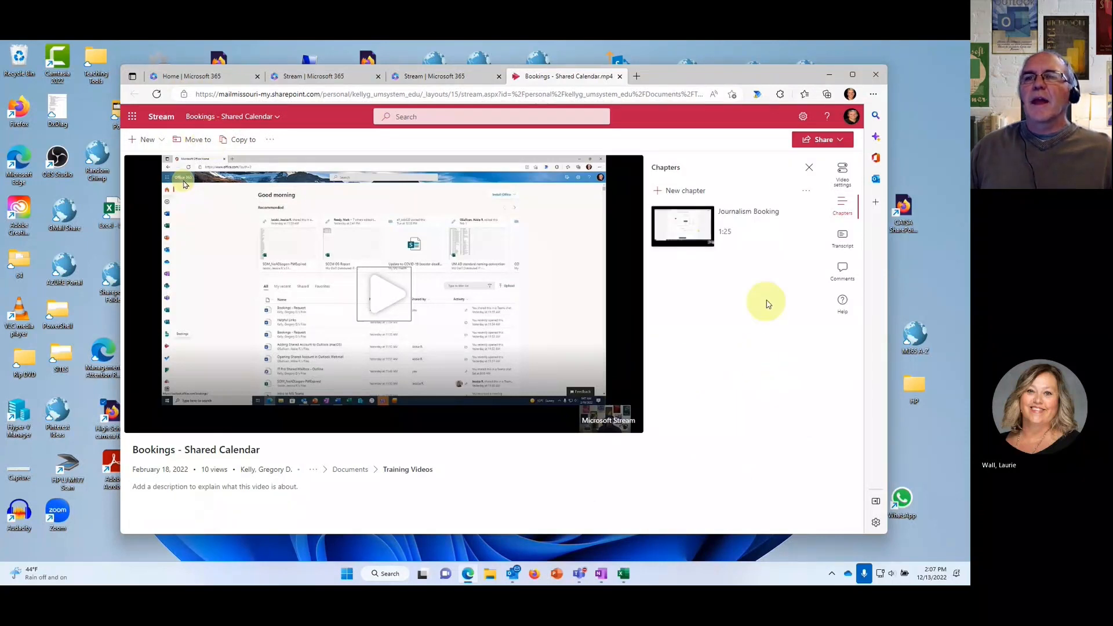
Step: View the video's transcript and expand the Transcript and captions options in its video settings
{"action": "left_click", "coordinate": [838, 240]}
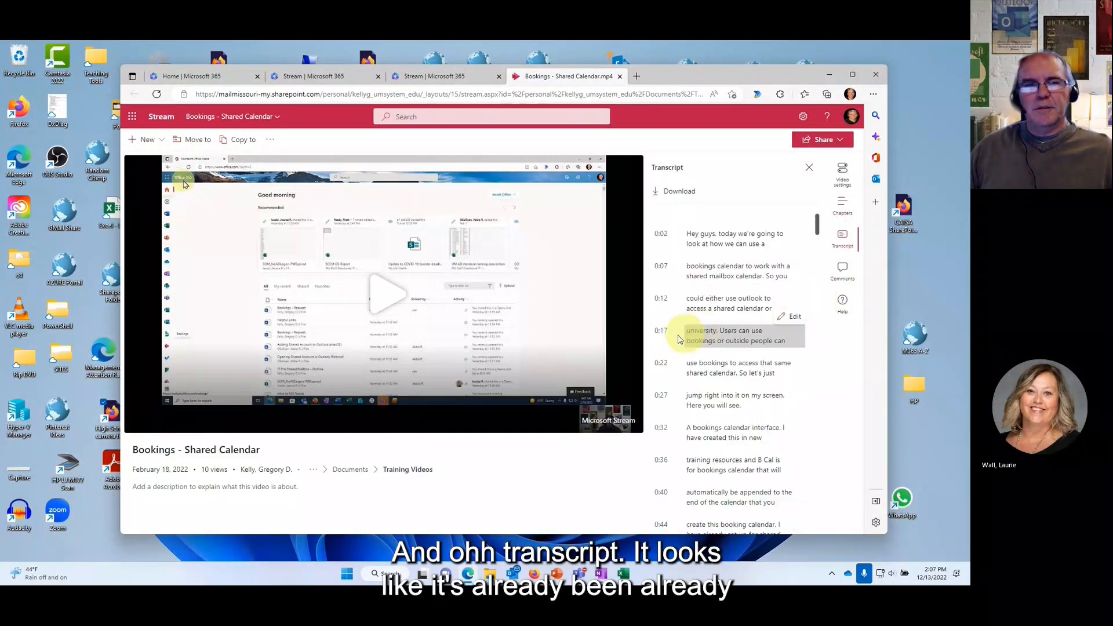
{"action": "mouse_move", "coordinate": [734, 279]}
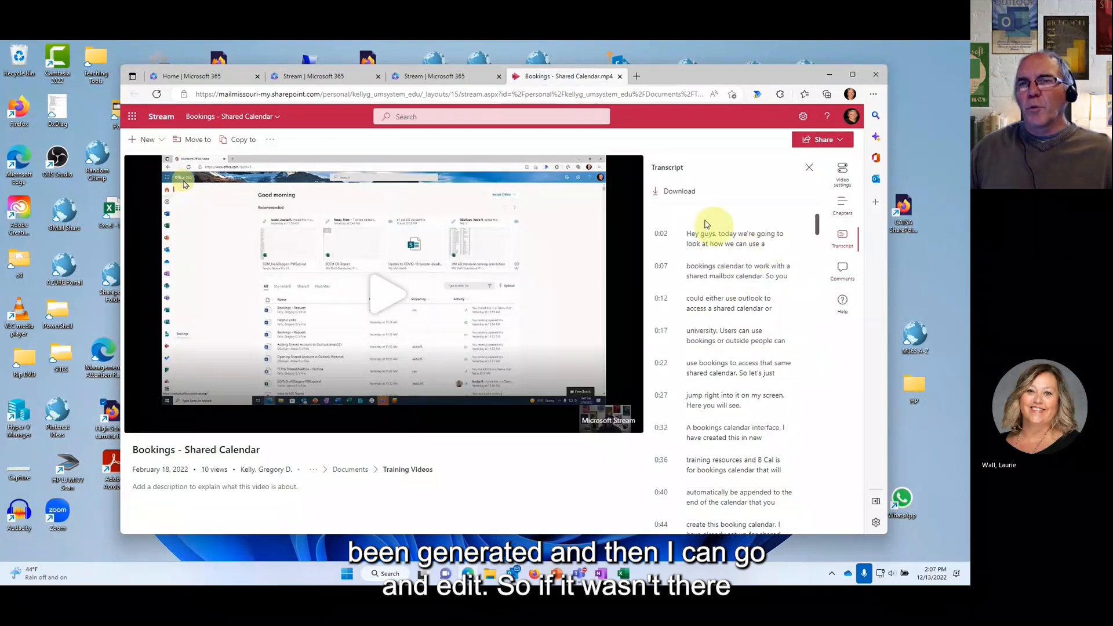
{"action": "left_click", "coordinate": [843, 173]}
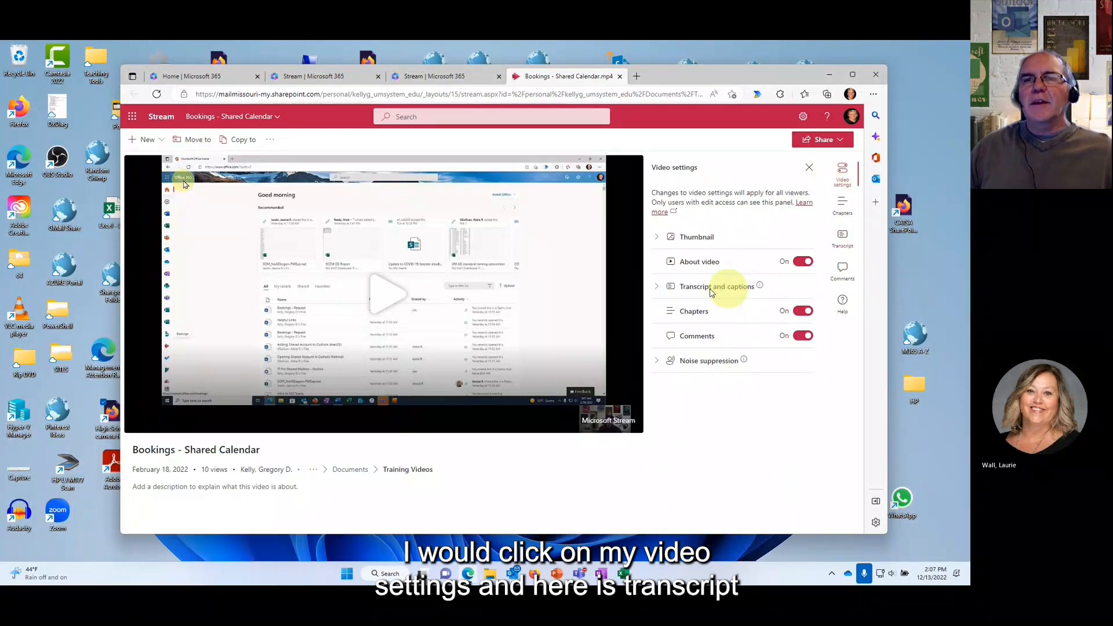
{"action": "left_click", "coordinate": [657, 287]}
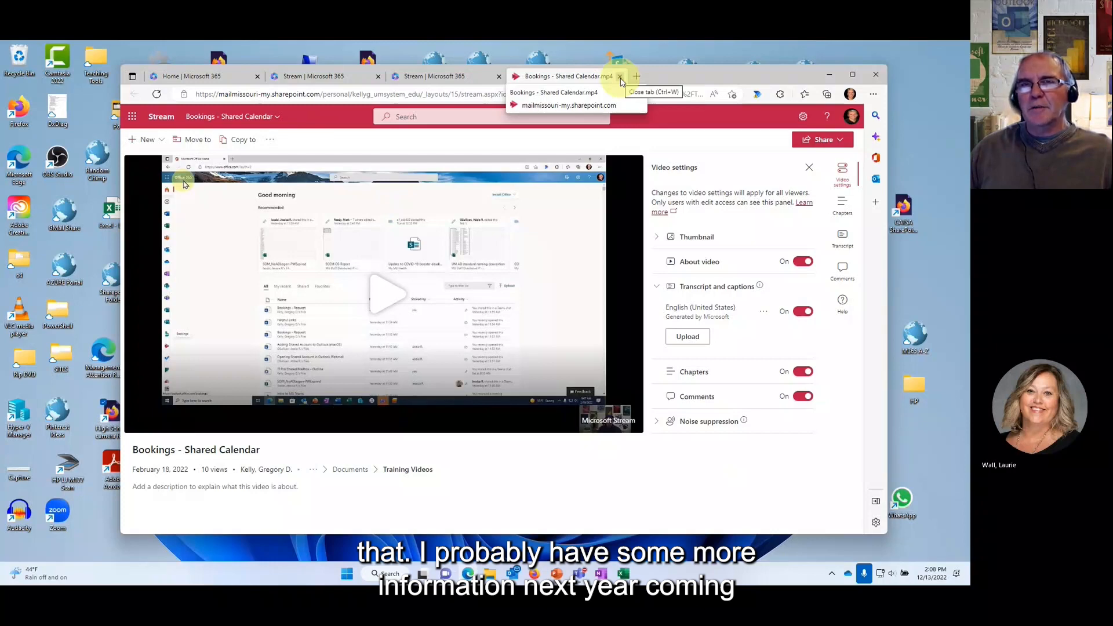
Step: Close the Bookings video tab, read the Use Sign Language View in Microsoft Teams support article in Firefox, and close that browser
{"action": "left_click", "coordinate": [620, 76]}
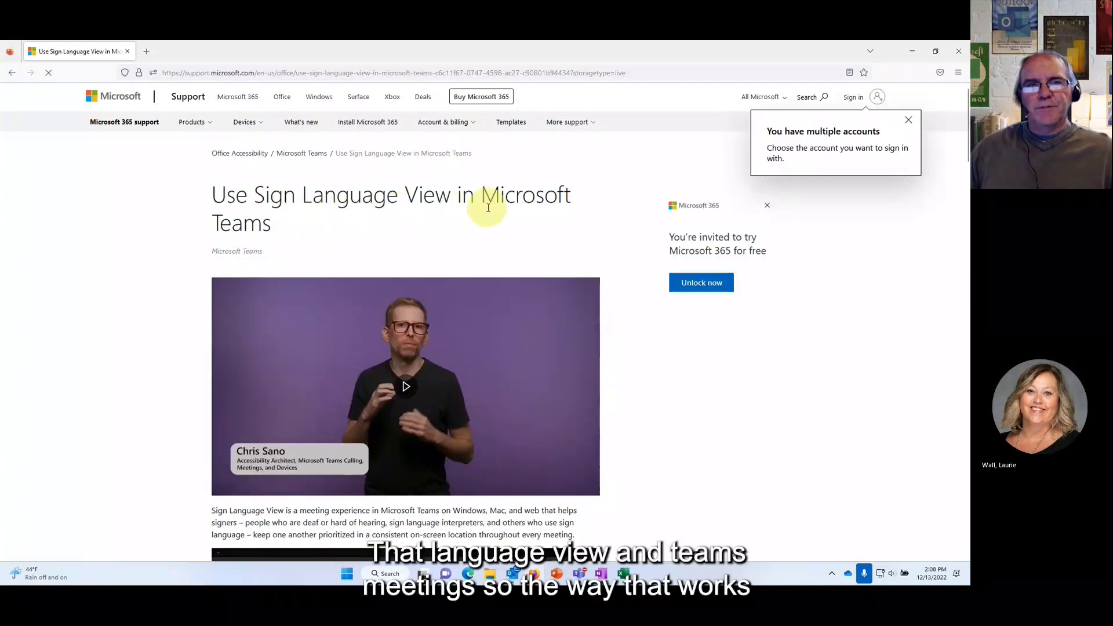
{"action": "scroll", "coordinate": [729, 417], "scroll_direction": "down", "scroll_amount": 3}
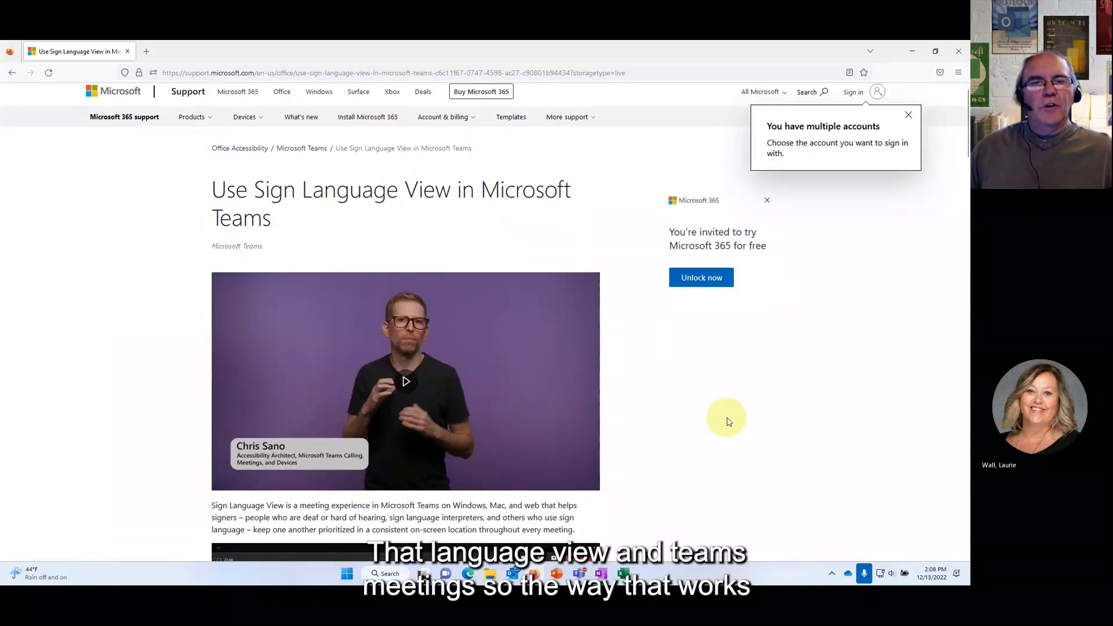
{"action": "scroll", "coordinate": [729, 422], "scroll_direction": "down", "scroll_amount": 3}
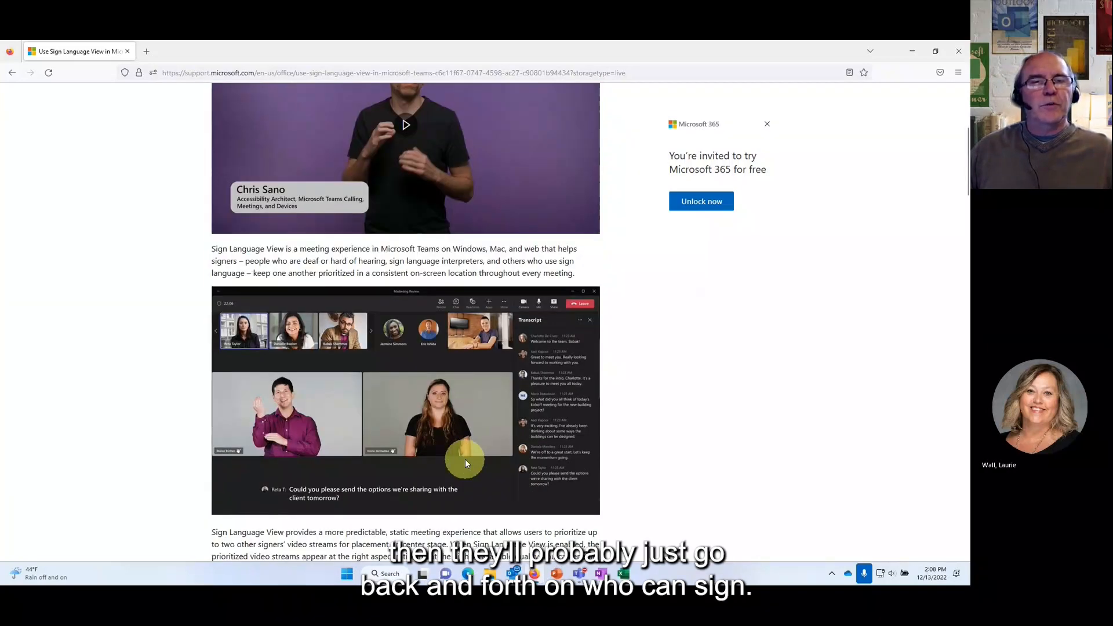
{"action": "scroll", "coordinate": [465, 461], "scroll_direction": "down", "scroll_amount": 2}
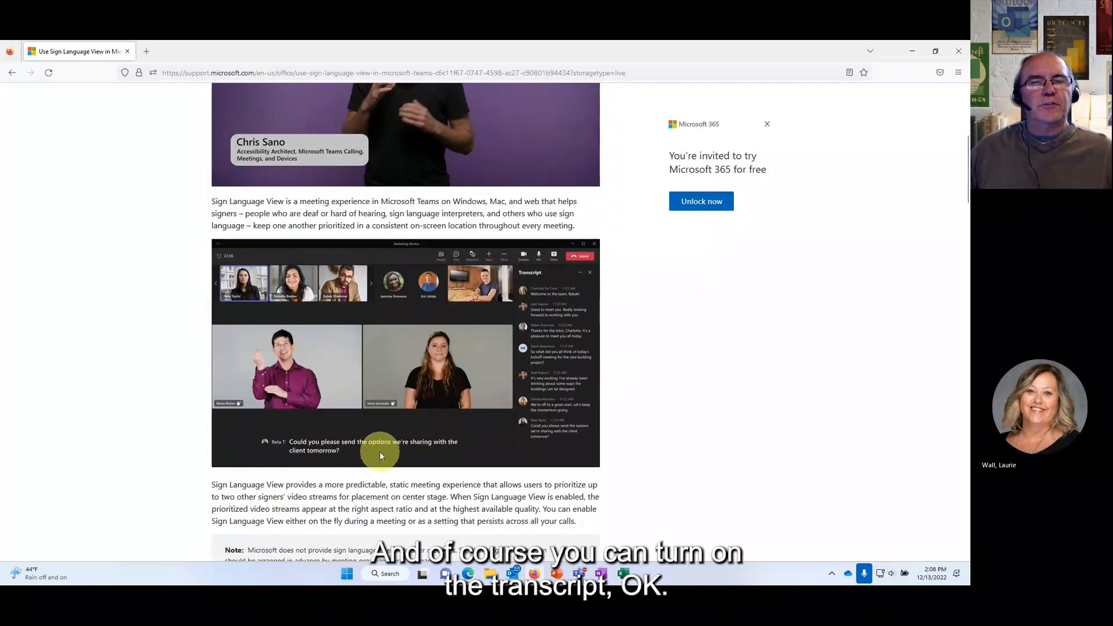
{"action": "scroll", "coordinate": [381, 456], "scroll_direction": "down", "scroll_amount": 1}
{"action": "scroll", "coordinate": [380, 456], "scroll_direction": "up", "scroll_amount": 3}
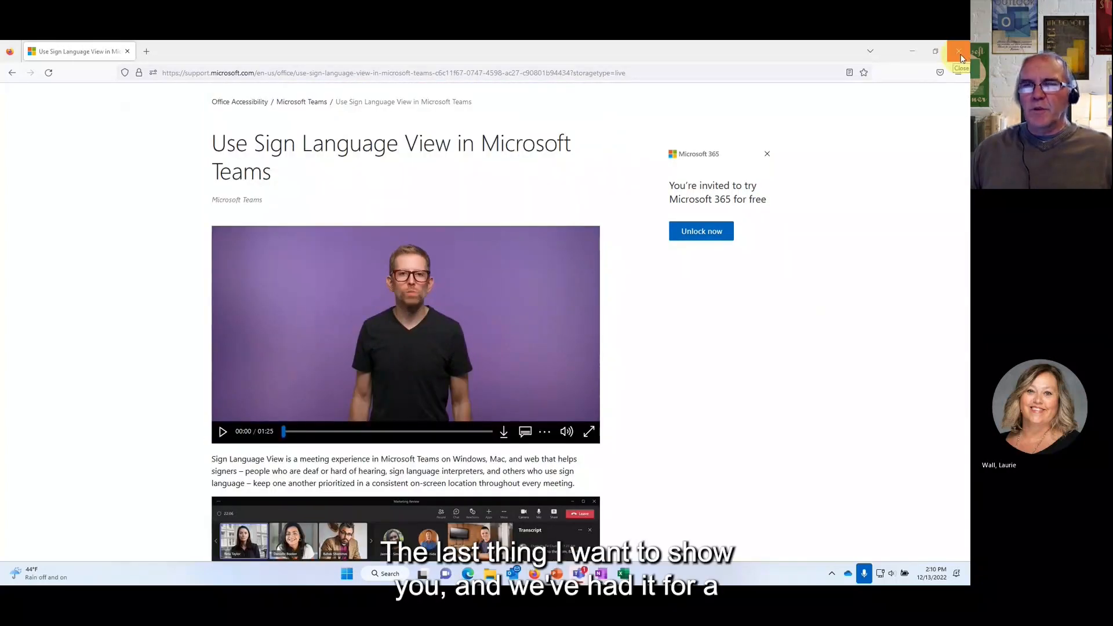
{"action": "left_click", "coordinate": [960, 58]}
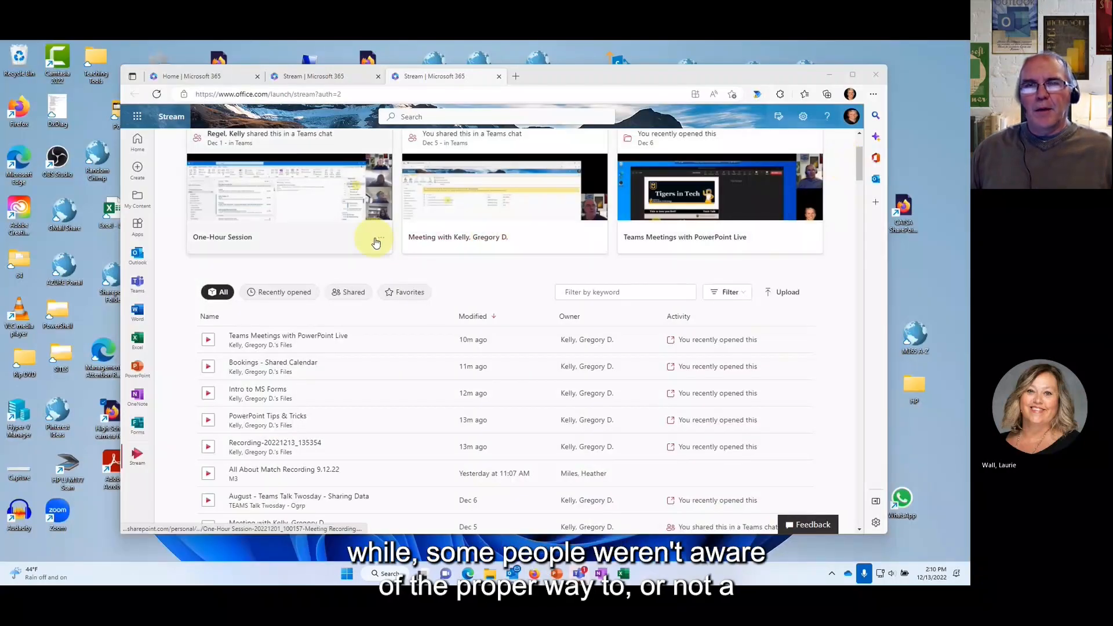
Step: Close the remaining Stream tabs and the Edge window, and switch to Teams to show the DDC-5 channel's files
{"action": "left_click", "coordinate": [499, 77]}
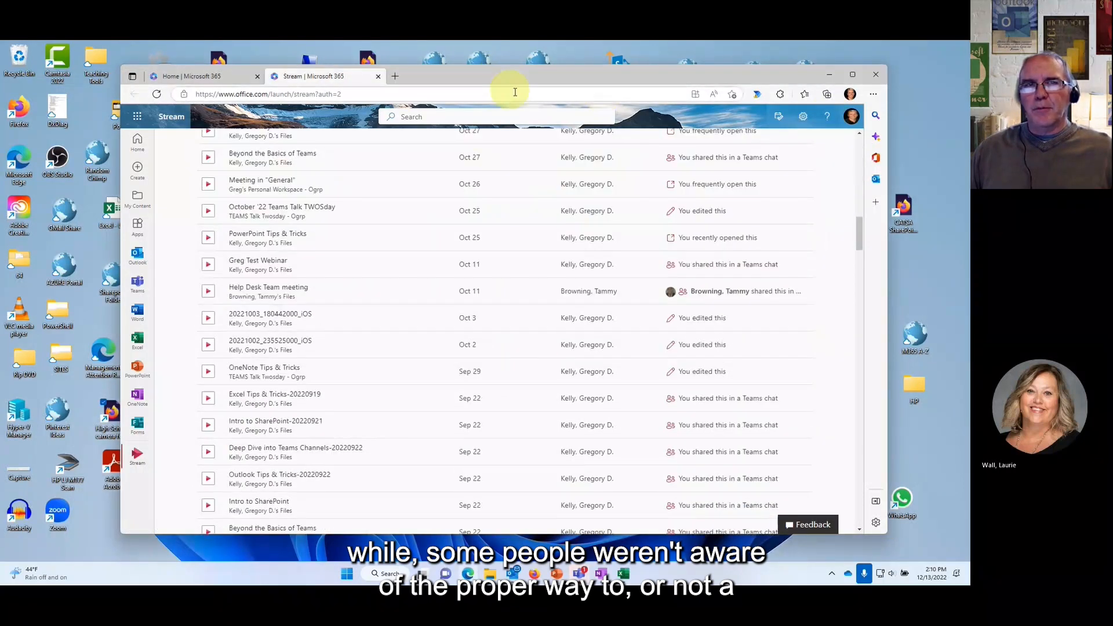
{"action": "left_click", "coordinate": [378, 77]}
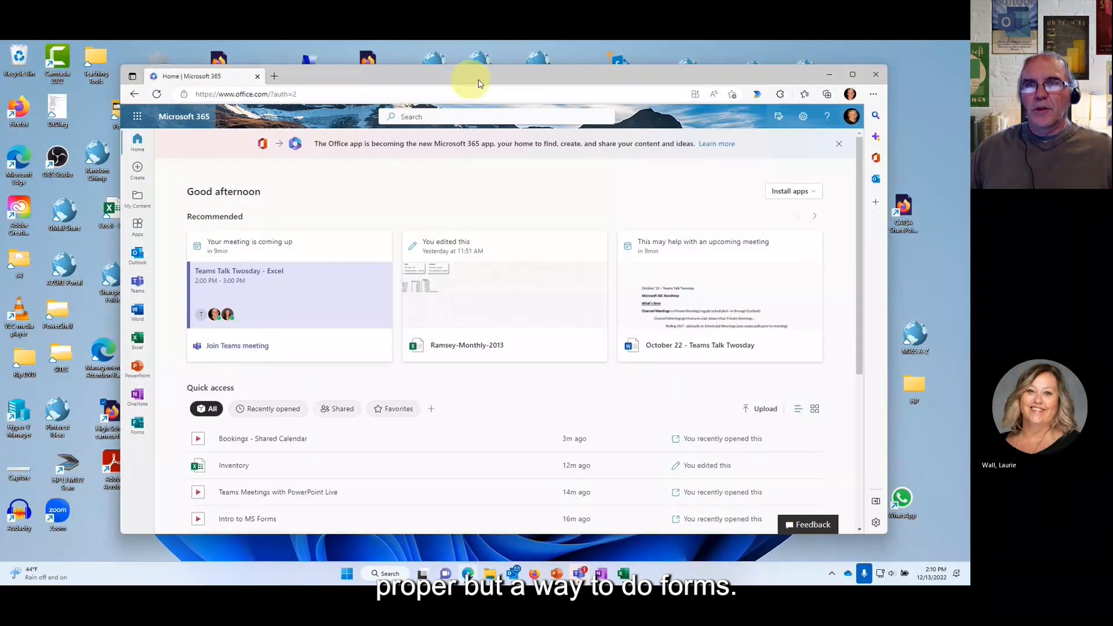
{"action": "left_click", "coordinate": [874, 75]}
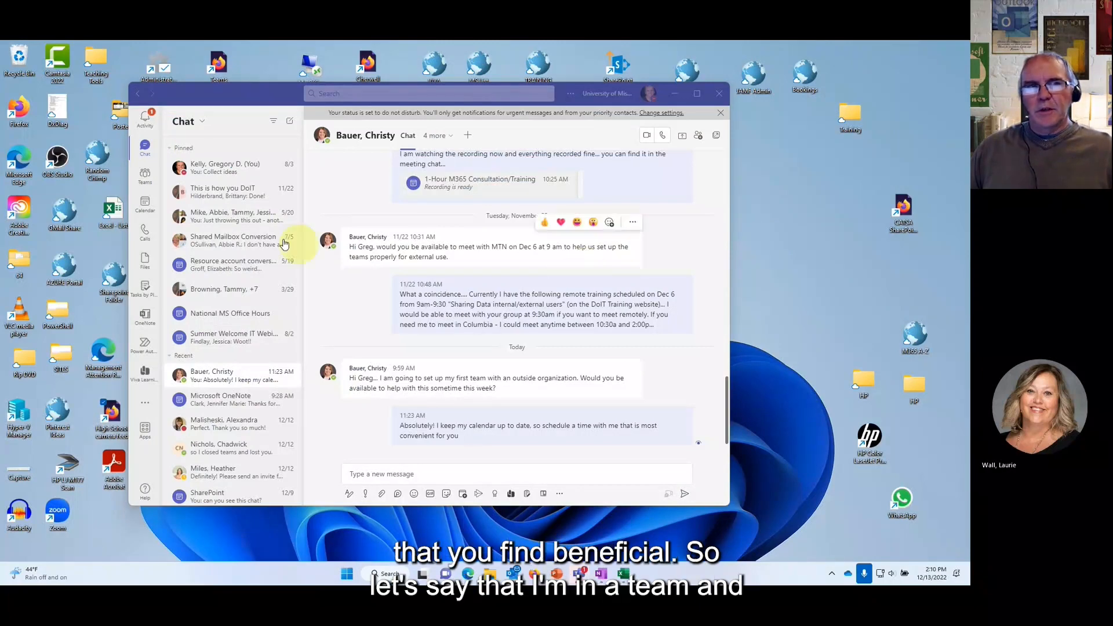
{"action": "left_click", "coordinate": [146, 176]}
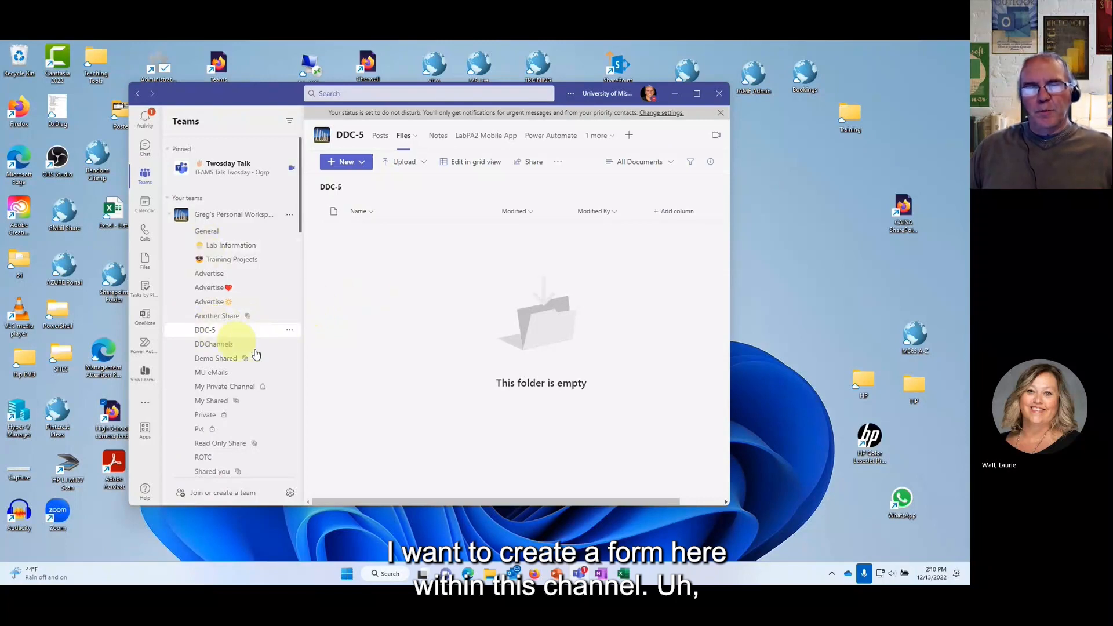
Step: Switch to a new Edge window, go to office.com, and open the Forms page
{"action": "left_click", "coordinate": [469, 575]}
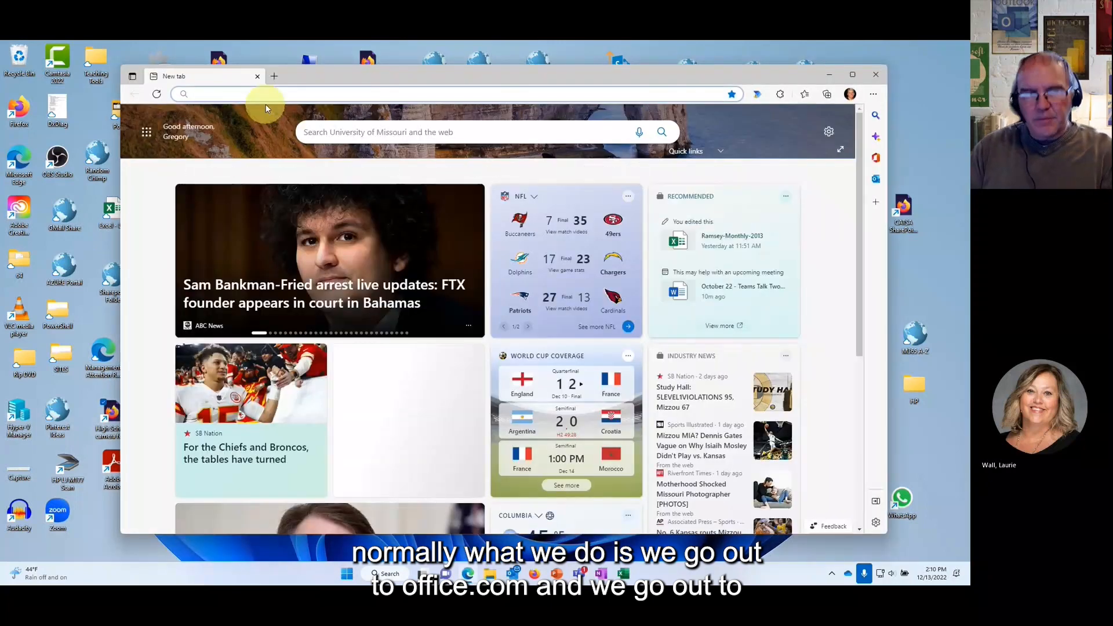
{"action": "type", "text": "office.com"}
{"action": "key", "text": "Return"}
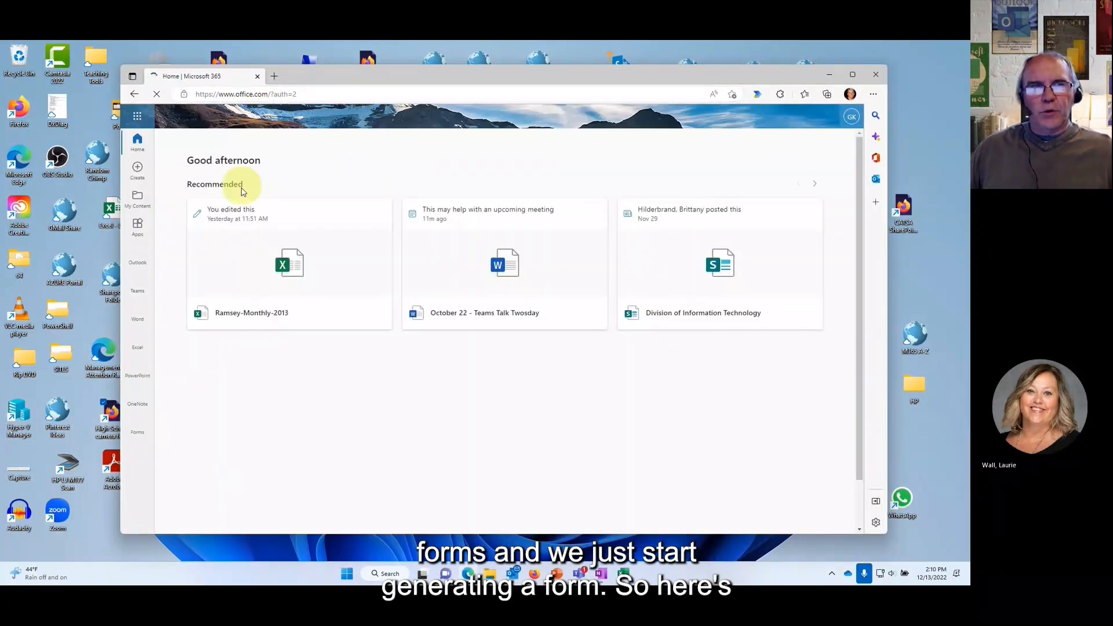
{"action": "left_click", "coordinate": [141, 440]}
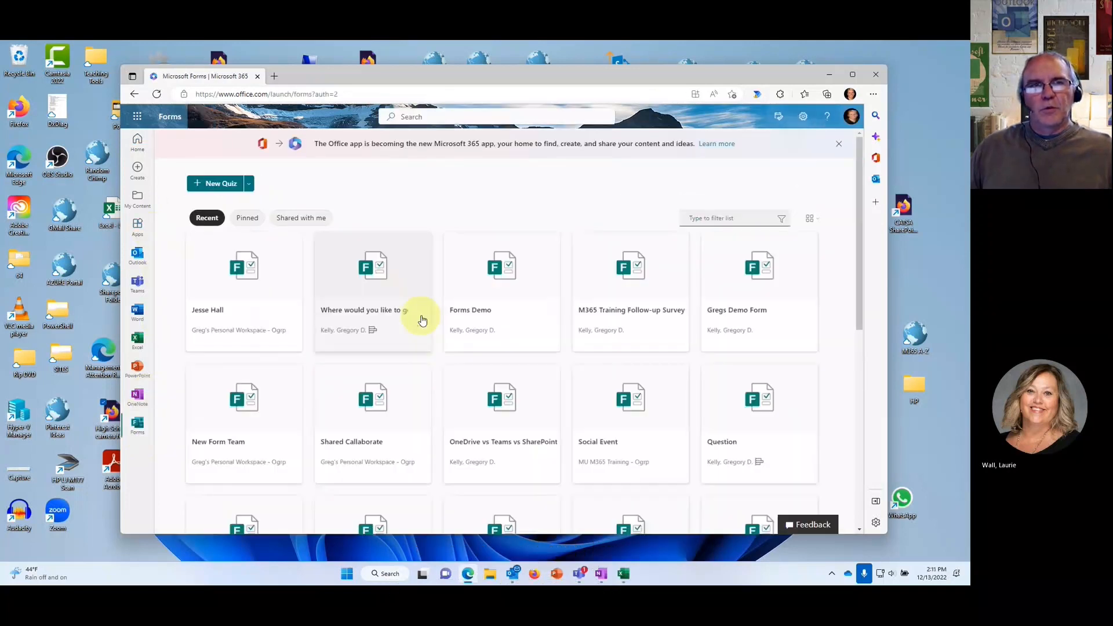
Step: View the New Form option without choosing it, move the browser window aside, and return to the DDC-5 files in Teams
{"action": "left_click", "coordinate": [249, 184]}
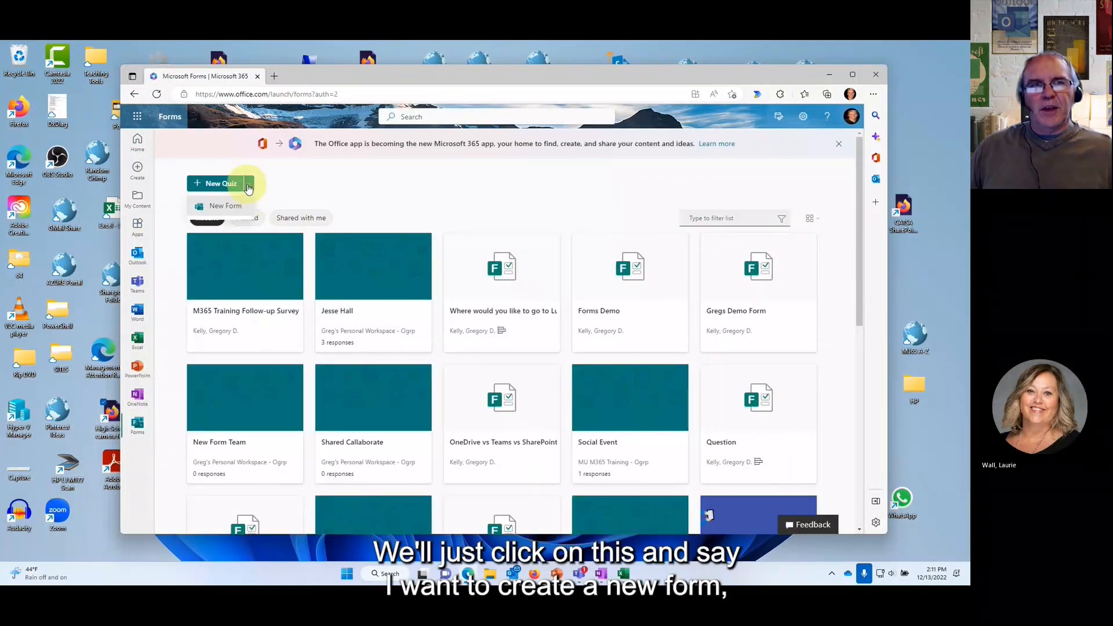
{"action": "left_click", "coordinate": [396, 184]}
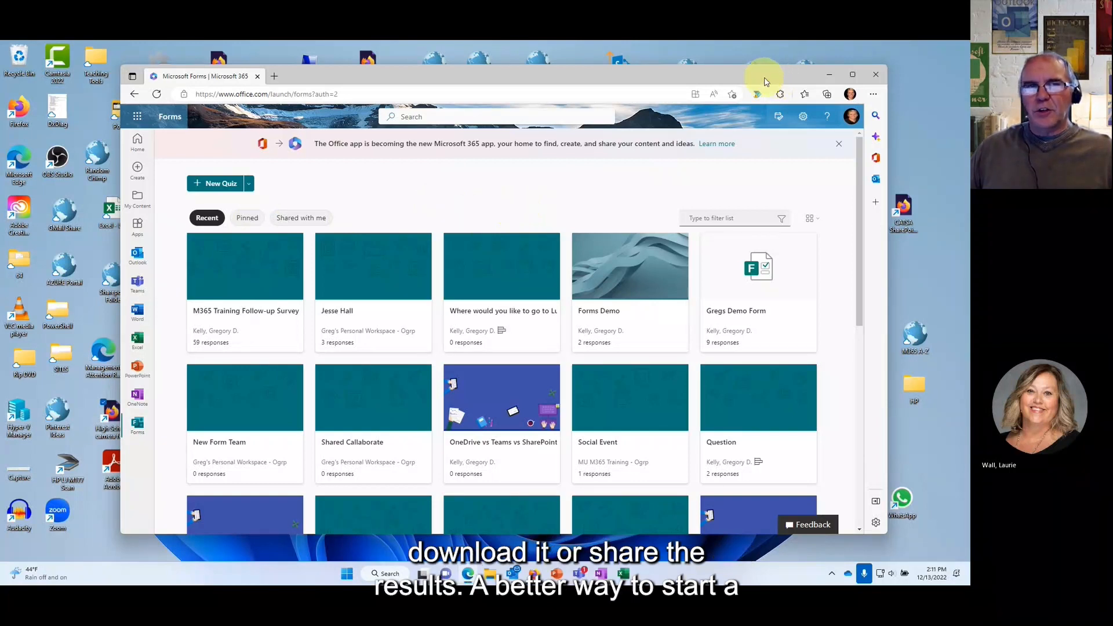
{"action": "left_click_drag", "start_coordinate": [765, 79], "coordinate": [751, 142]}
{"action": "left_click", "coordinate": [264, 92]}
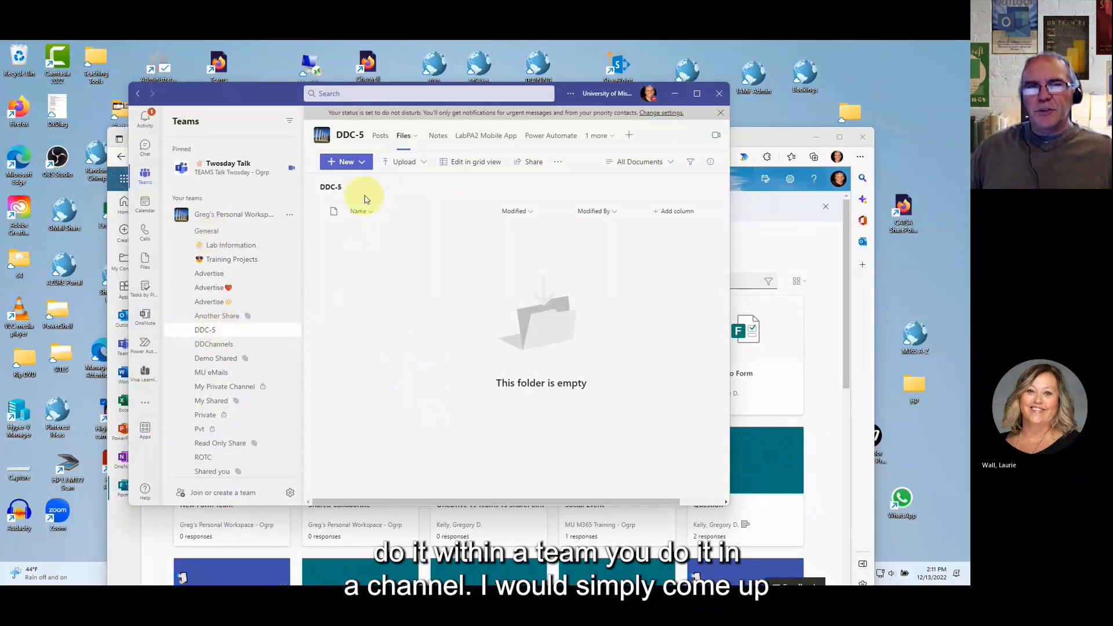
Step: Create a Forms for Excel file named FormsDemo in the DDC-5 channel's files
{"action": "left_click", "coordinate": [363, 163]}
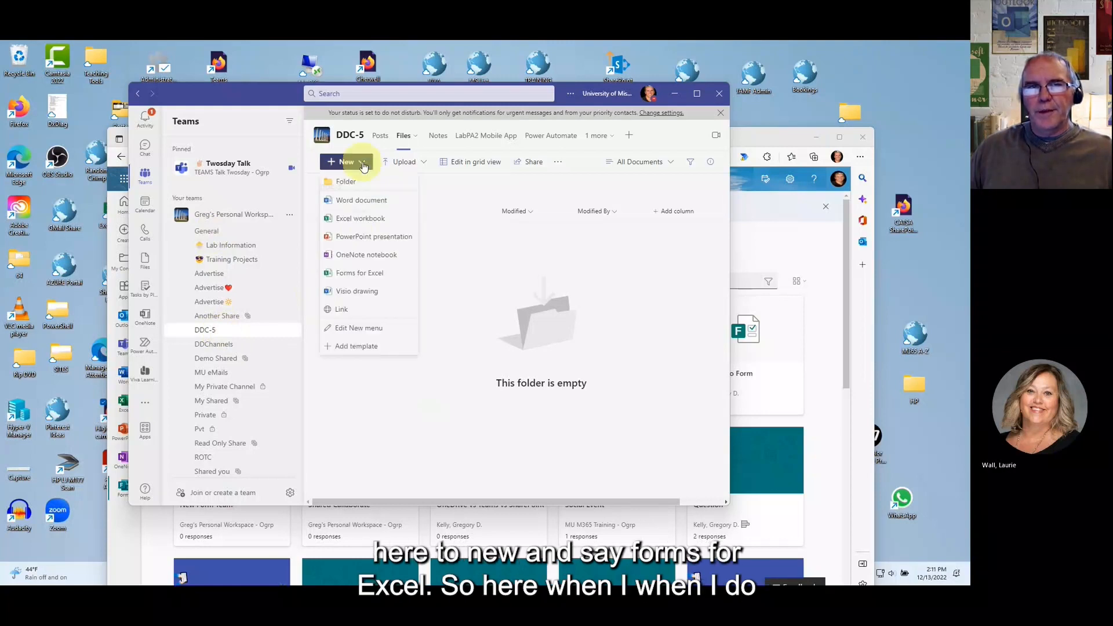
{"action": "left_click", "coordinate": [367, 277]}
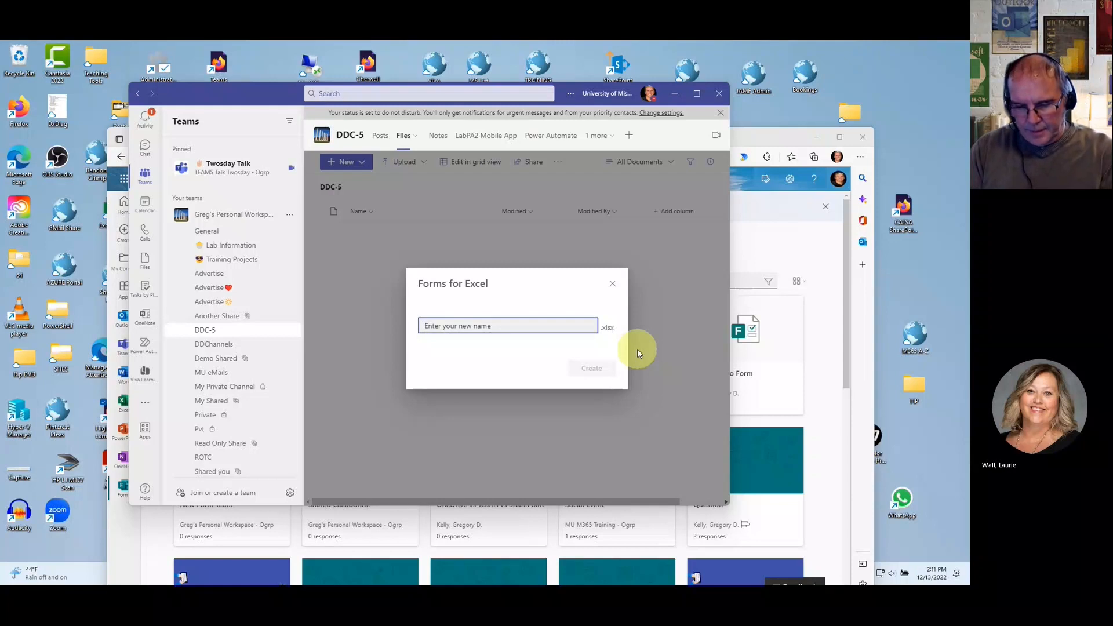
{"action": "type", "text": "F"}
{"action": "key", "text": "BackSpace"}
{"action": "type", "text": "FormsDemo"}
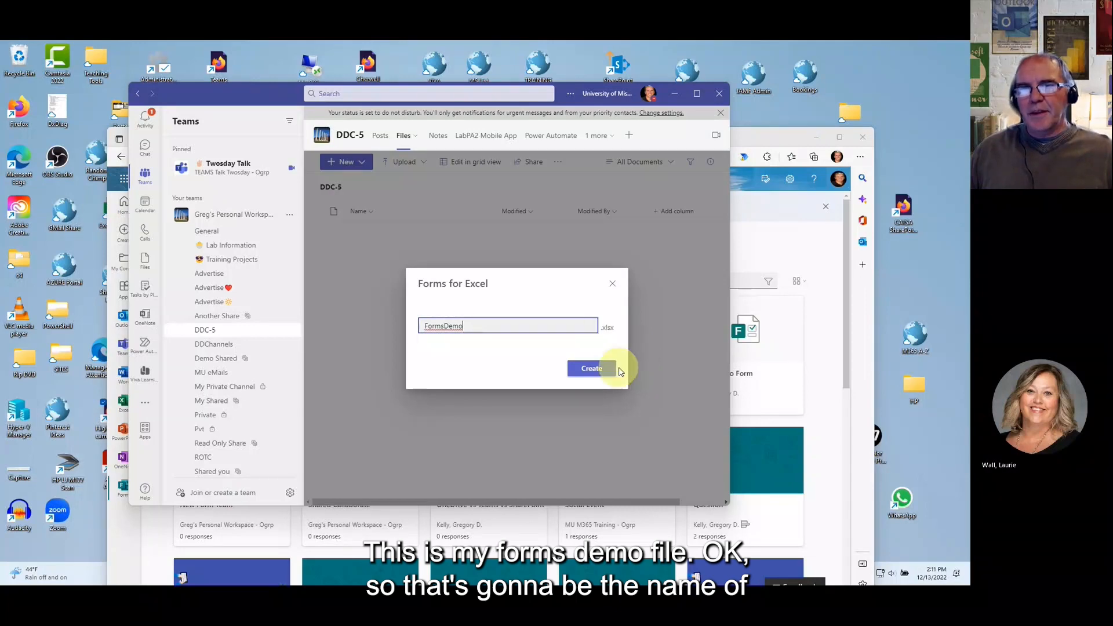
{"action": "left_click", "coordinate": [594, 374]}
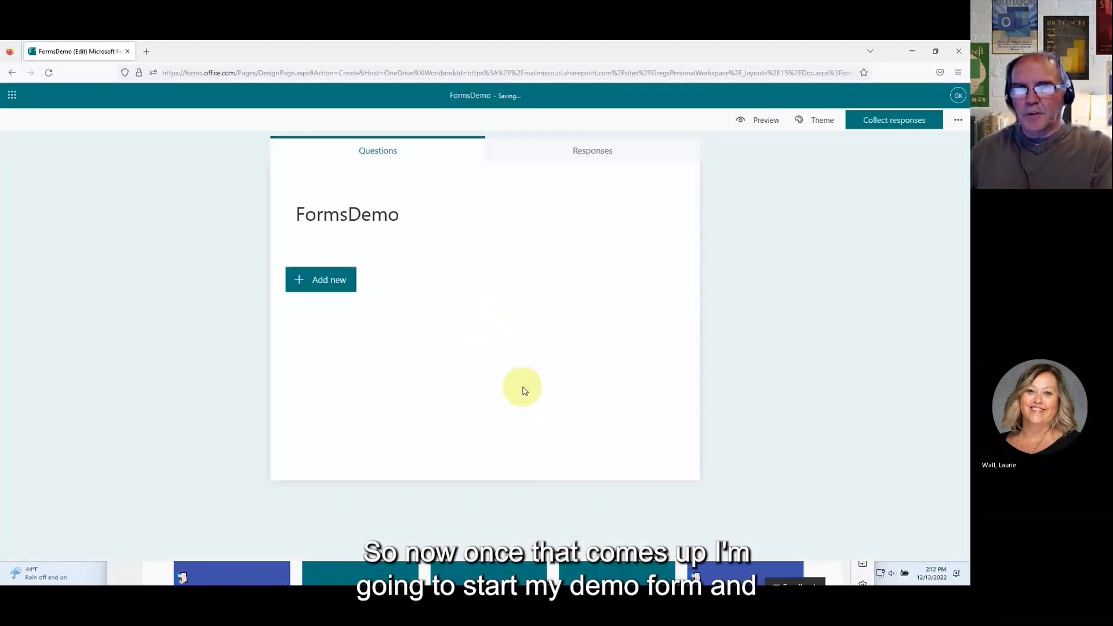
Step: Retitle the form as Forms Demo and add a choice question reading "What is your favorite color"
{"action": "left_click", "coordinate": [394, 217]}
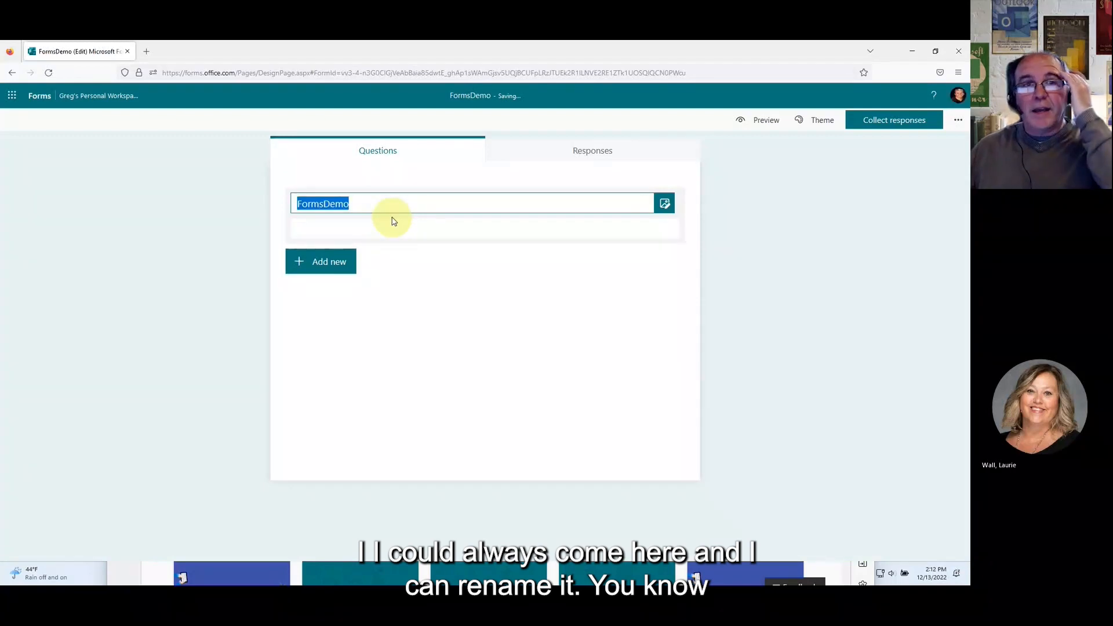
{"action": "left_click", "coordinate": [322, 204]}
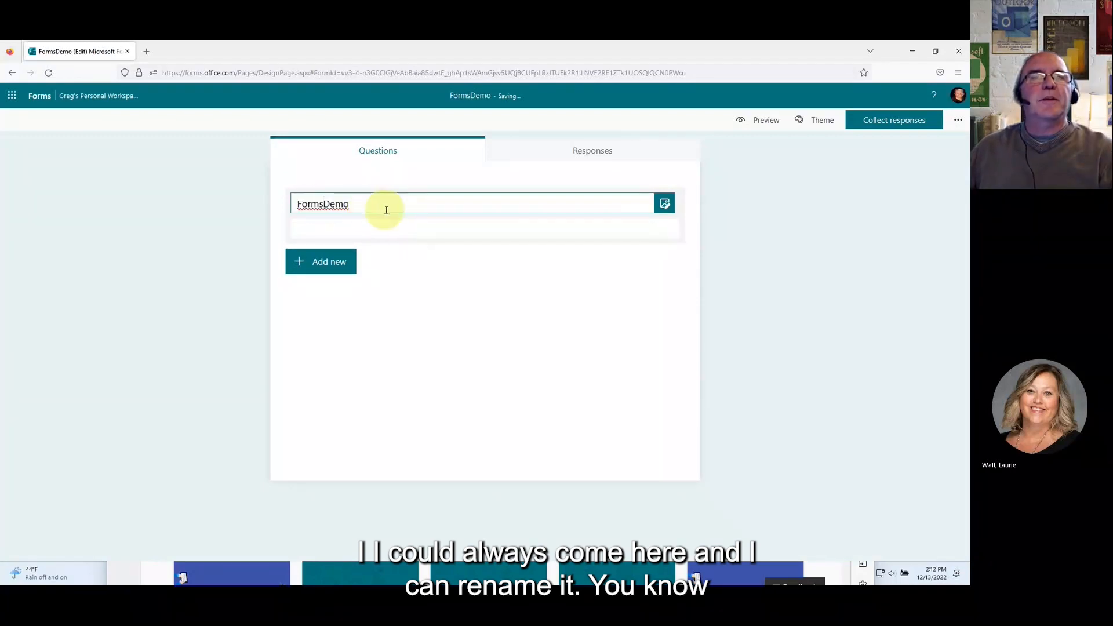
{"action": "left_click", "coordinate": [322, 262]}
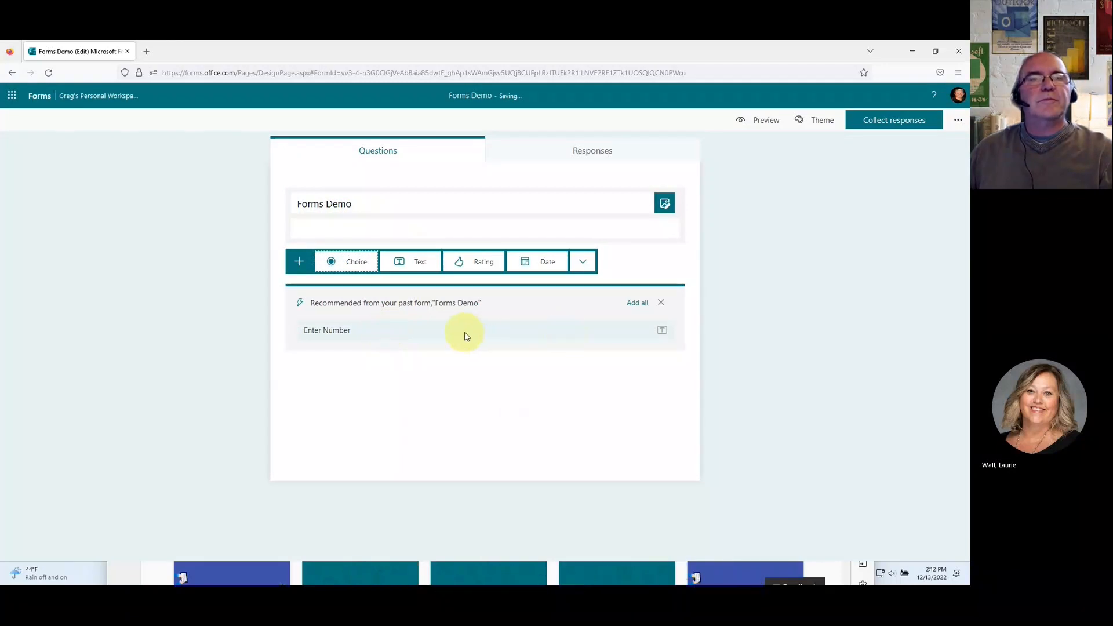
{"action": "left_click", "coordinate": [349, 260]}
{"action": "type", "text": "What i"}
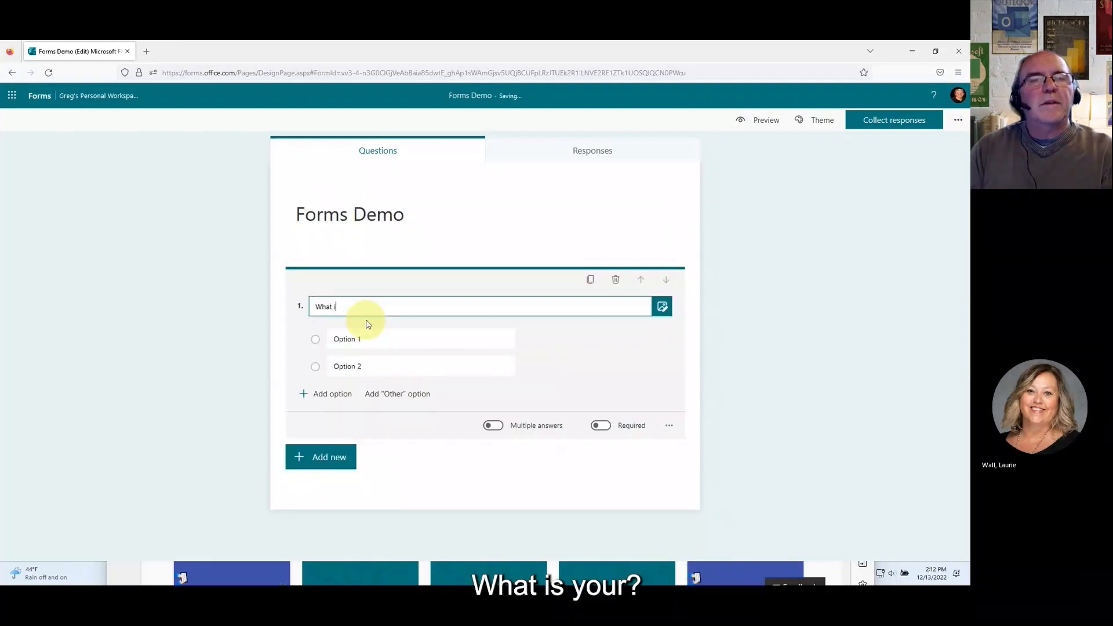
{"action": "type", "text": "s your "}
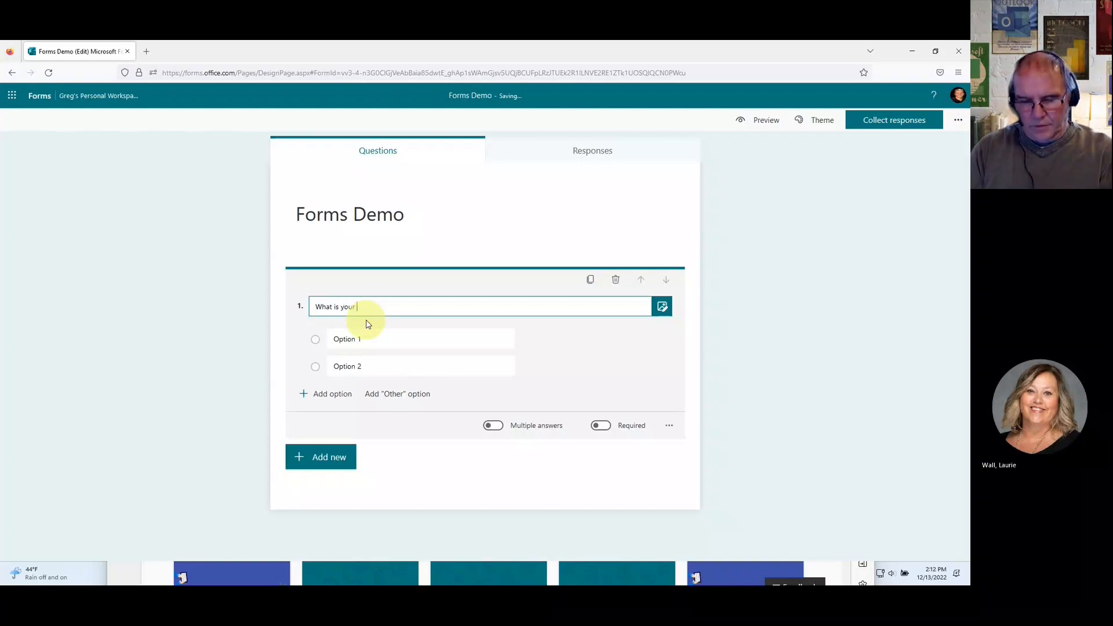
{"action": "type", "text": "favorite c"}
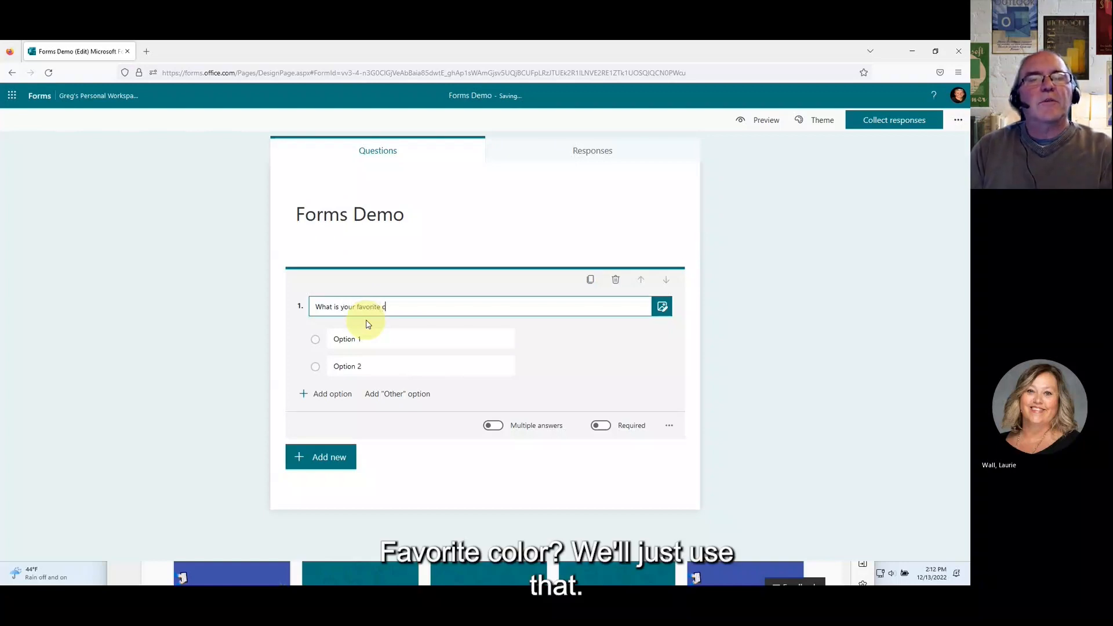
{"action": "type", "text": "olor"}
Step: Give the favorite color question the options Red, Green, Orange, Blue and Pink, and finish editing it
{"action": "left_click", "coordinate": [378, 342]}
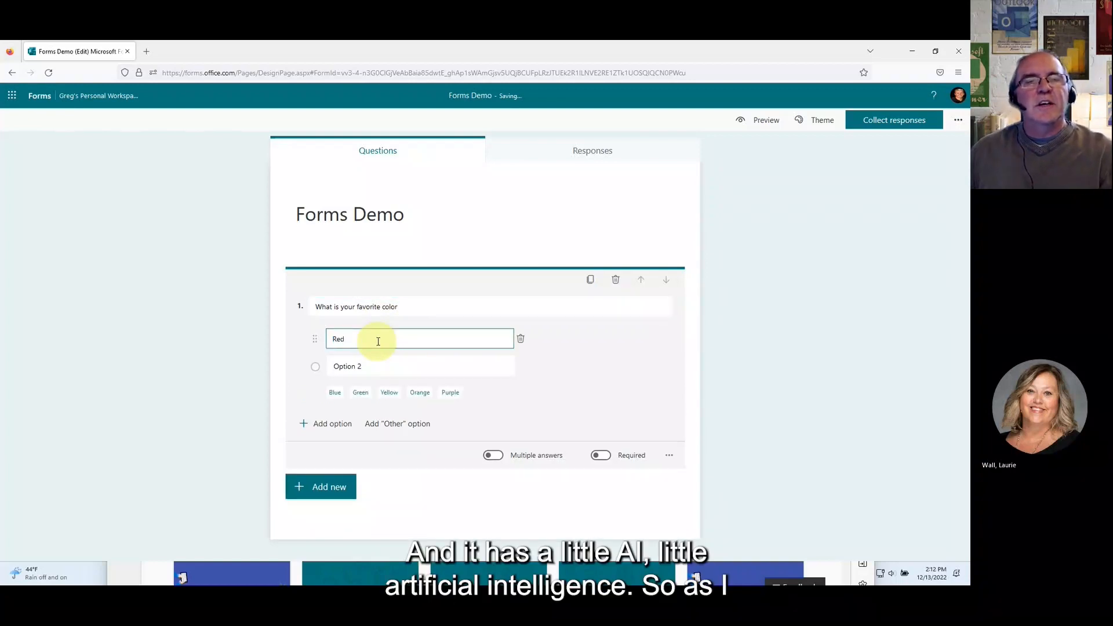
{"action": "left_click", "coordinate": [361, 393]}
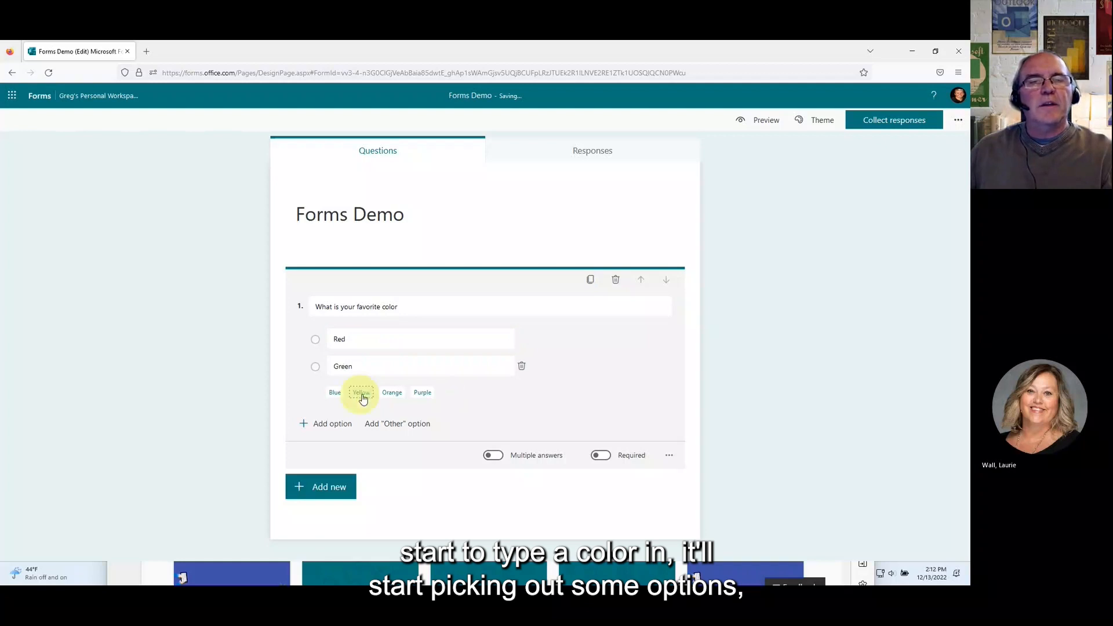
{"action": "left_click", "coordinate": [391, 396]}
{"action": "left_click", "coordinate": [334, 420]}
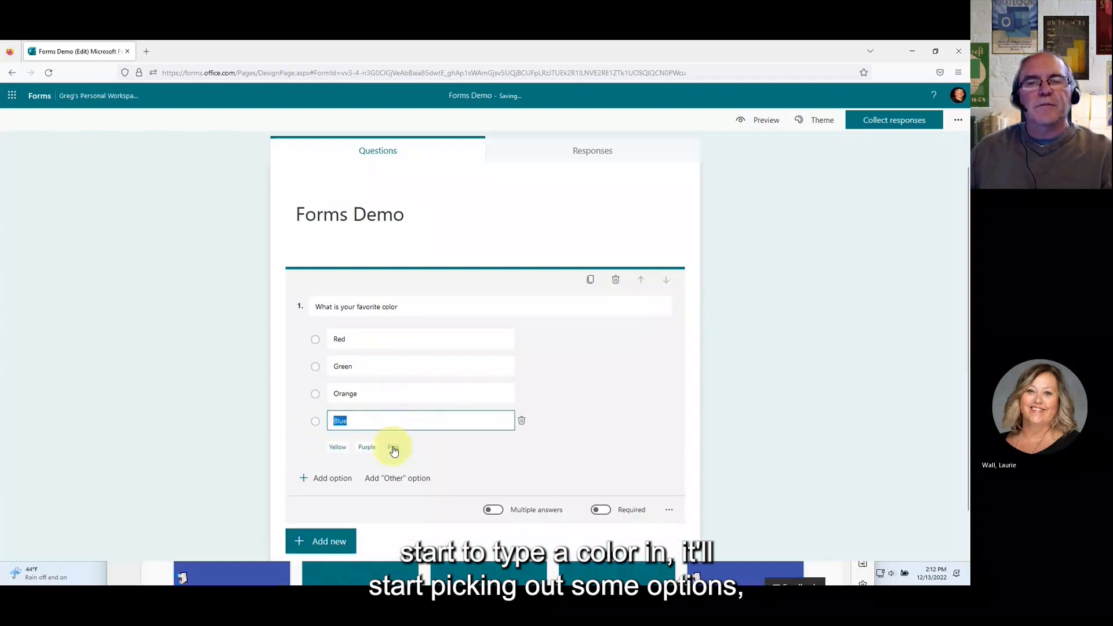
{"action": "left_click", "coordinate": [393, 450]}
{"action": "scroll", "coordinate": [616, 415], "scroll_direction": "down", "scroll_amount": 2}
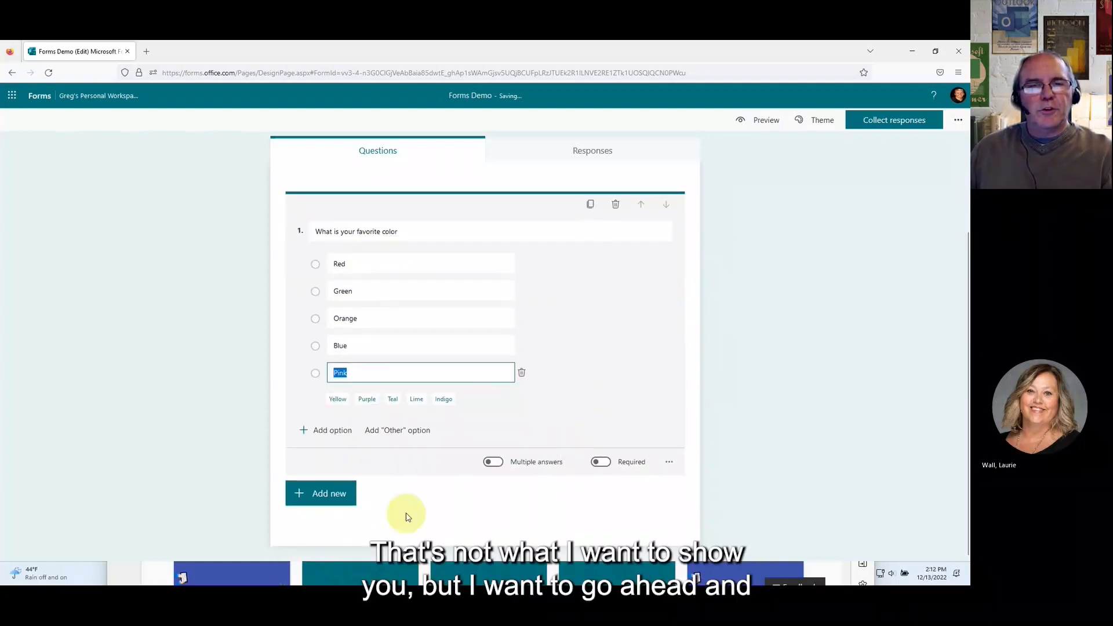
{"action": "left_click", "coordinate": [322, 492]}
{"action": "left_click", "coordinate": [780, 352]}
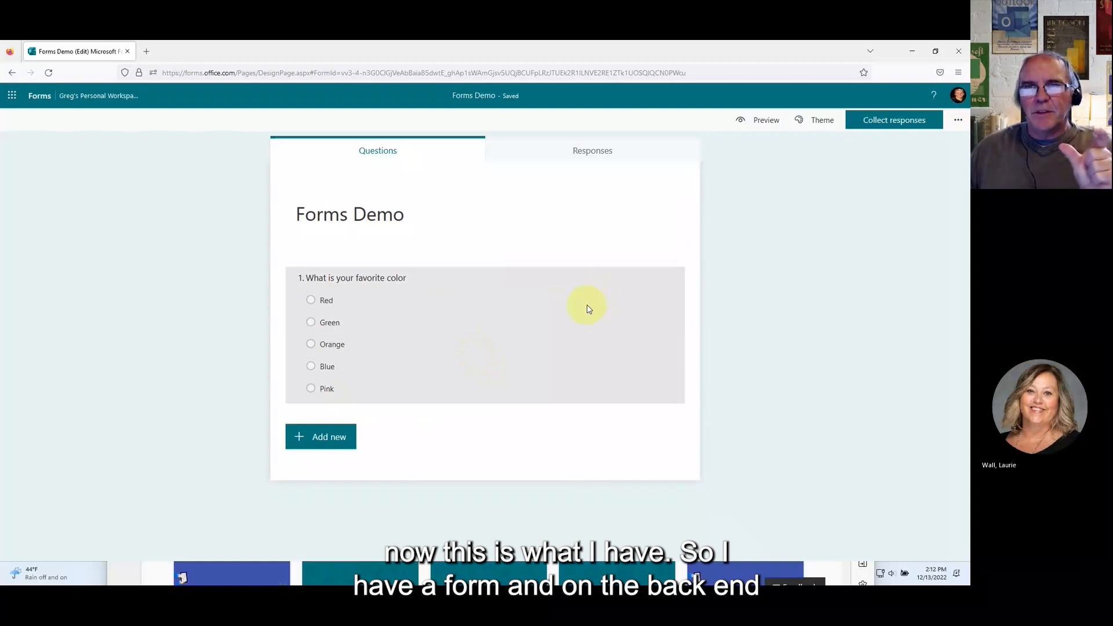
Step: Preview the form and submit a response with Blue as the favorite color
{"action": "left_click", "coordinate": [767, 119]}
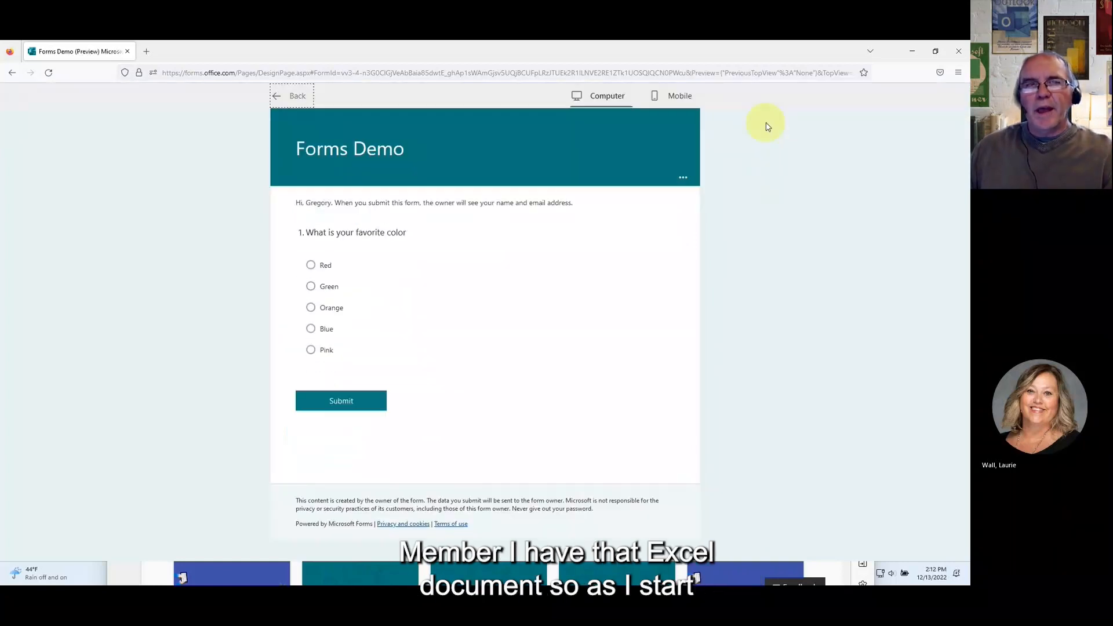
{"action": "left_click", "coordinate": [310, 329]}
{"action": "left_click", "coordinate": [342, 394]}
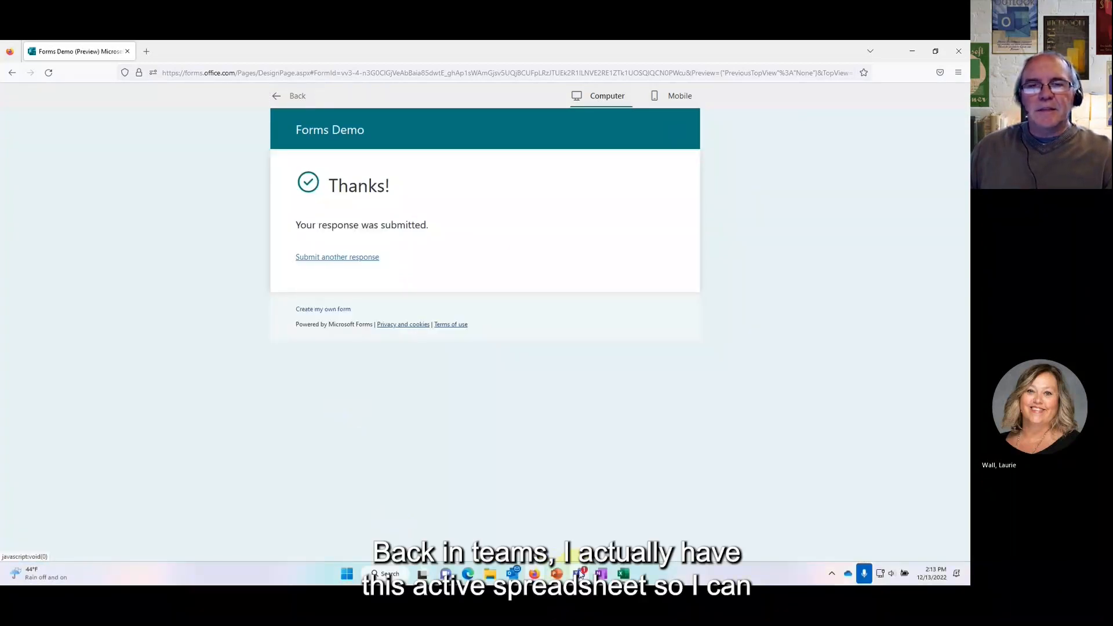
Step: Switch back to Teams and view the FormsDemo.xlsx file in the DDC-5 channel's files
{"action": "mouse_move", "coordinate": [580, 574]}
{"action": "left_click", "coordinate": [492, 493]}
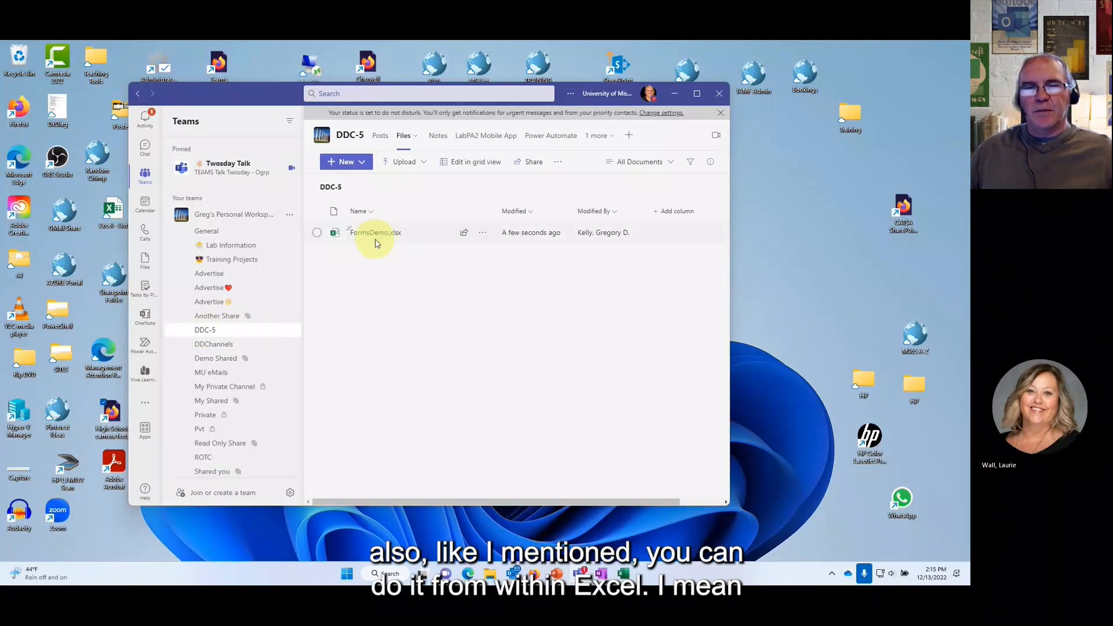
{"action": "left_click", "coordinate": [490, 574]}
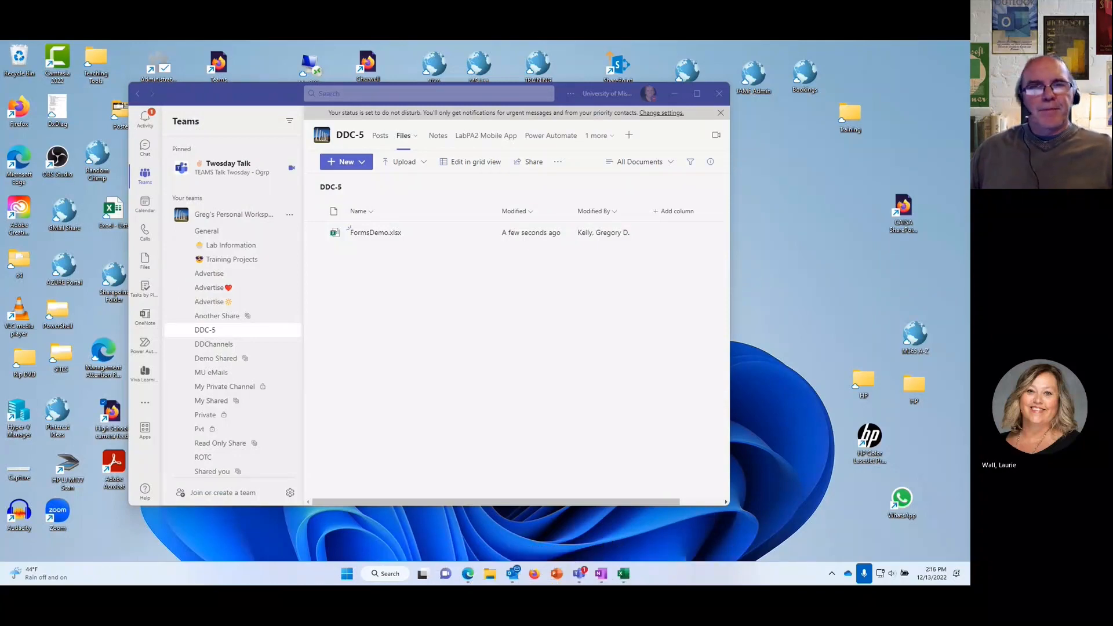
Step: Minimize the Teams window, switch to the Inventory workbook in Excel and go to its Inventory sheet
{"action": "left_click", "coordinate": [671, 95]}
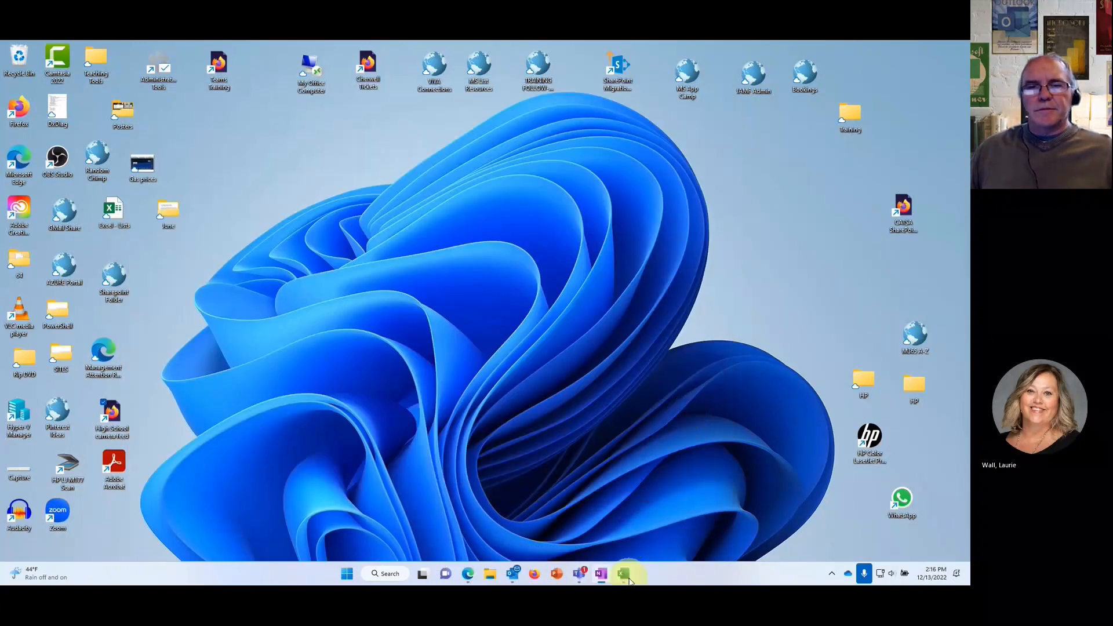
{"action": "left_click", "coordinate": [623, 573]}
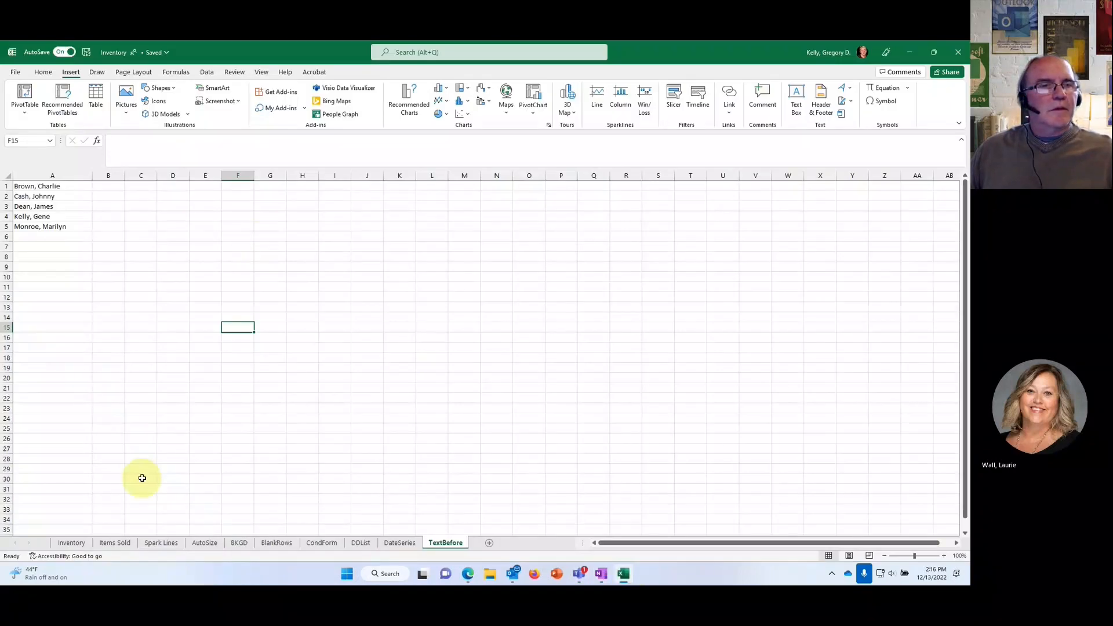
{"action": "left_click", "coordinate": [72, 542]}
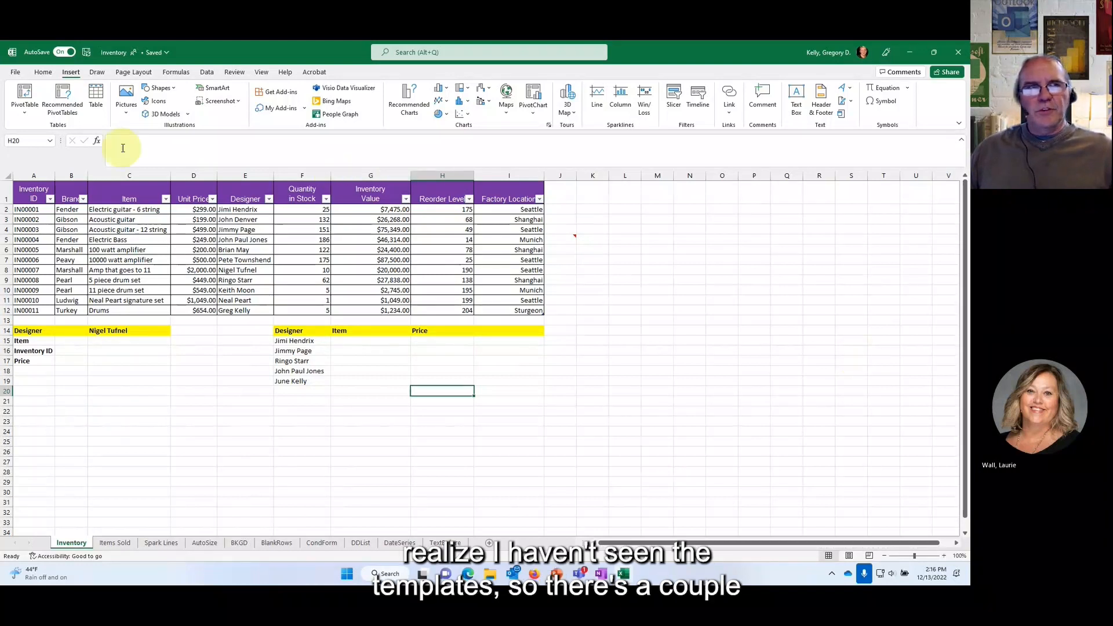
{"action": "left_click", "coordinate": [748, 330]}
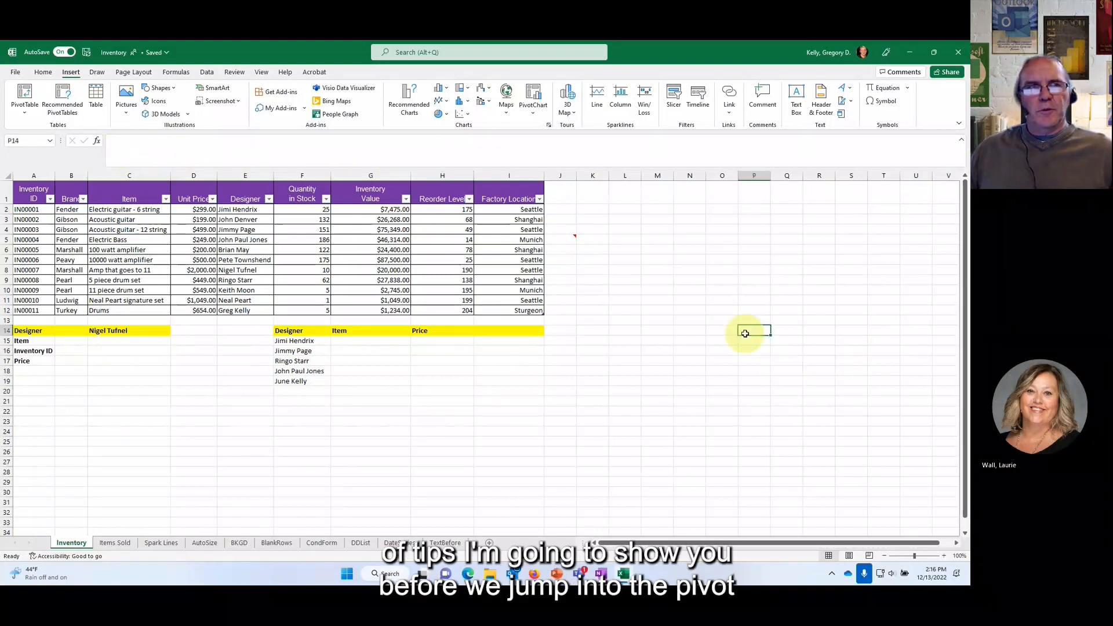
Step: Create a new workbook from the Loan amortization schedule template
{"action": "left_click", "coordinate": [16, 75]}
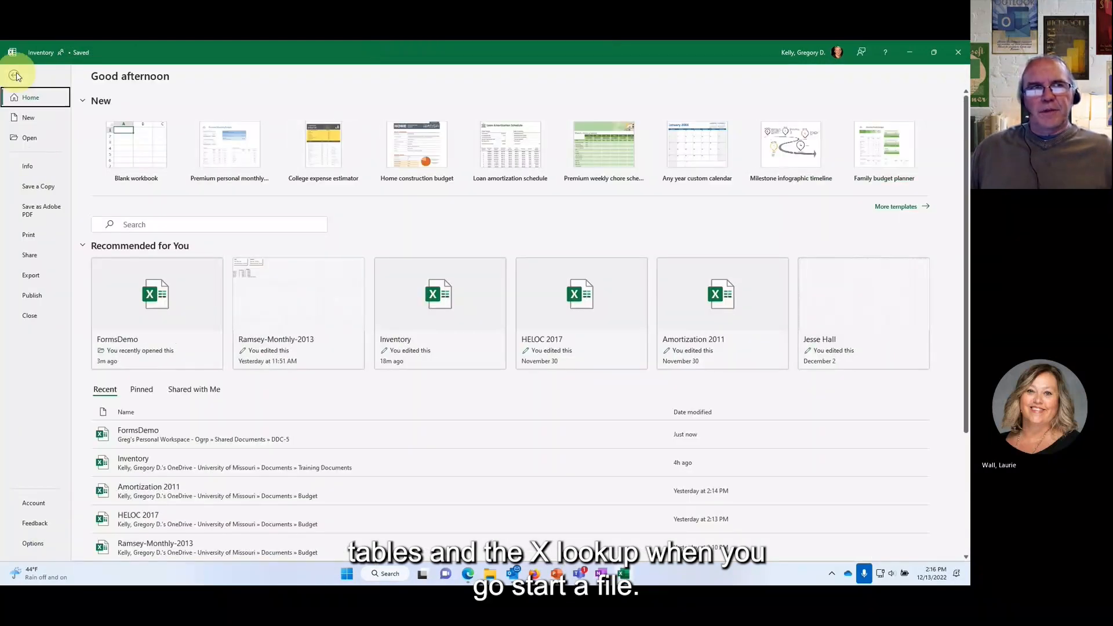
{"action": "left_click", "coordinate": [33, 124]}
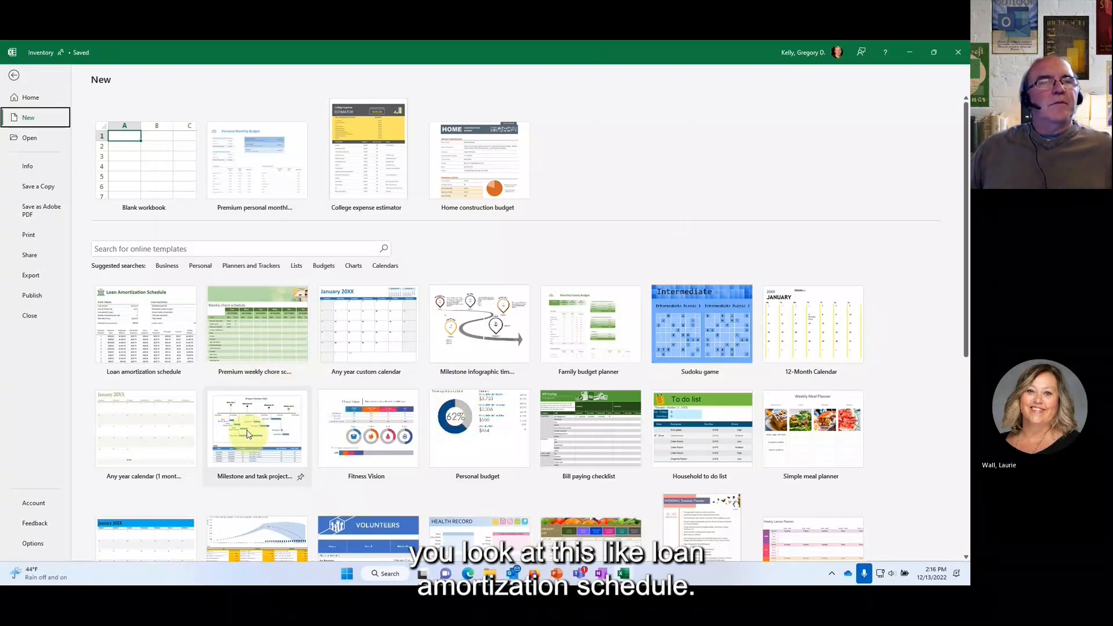
{"action": "left_click", "coordinate": [161, 335]}
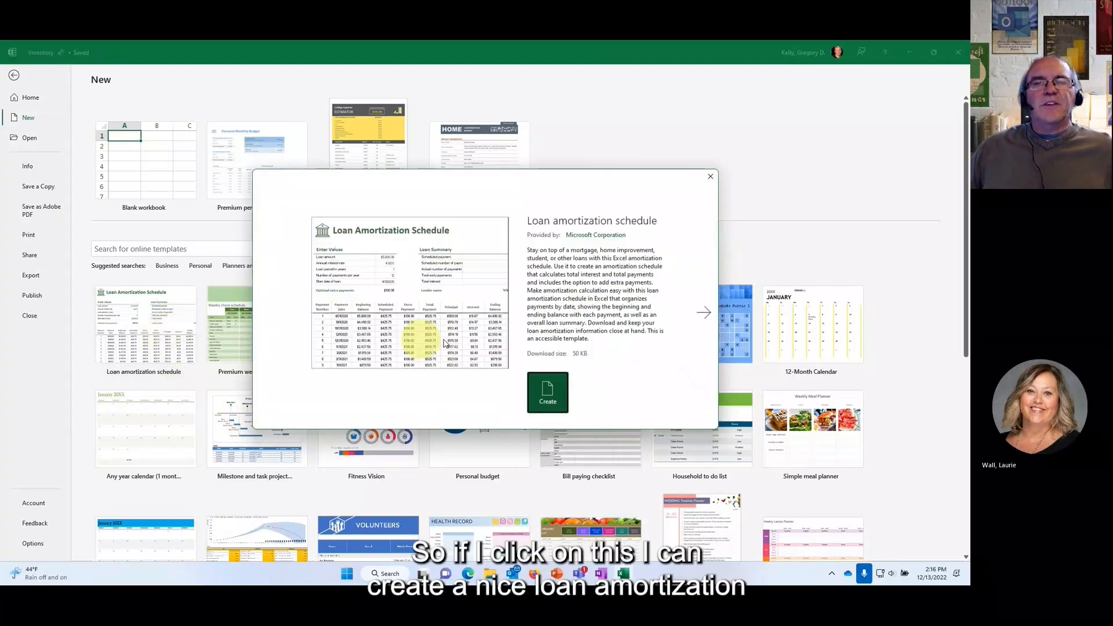
{"action": "left_click", "coordinate": [557, 396]}
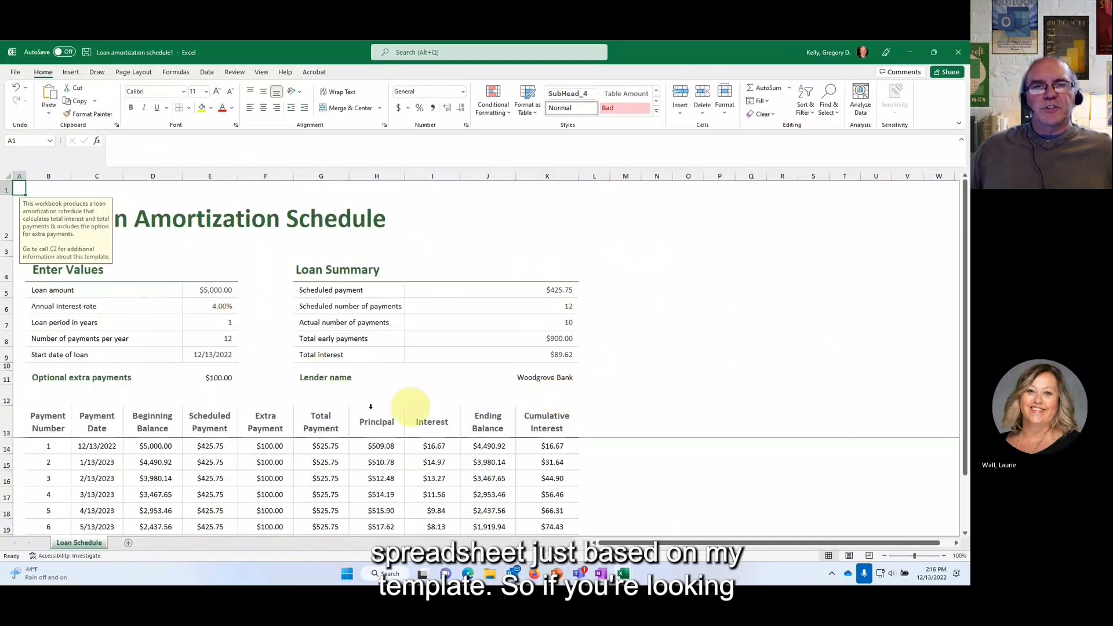
Step: Look over the loan amortization schedule and close that workbook
{"action": "scroll", "coordinate": [279, 433], "scroll_direction": "down", "scroll_amount": 2}
{"action": "scroll", "coordinate": [282, 432], "scroll_direction": "up", "scroll_amount": 2}
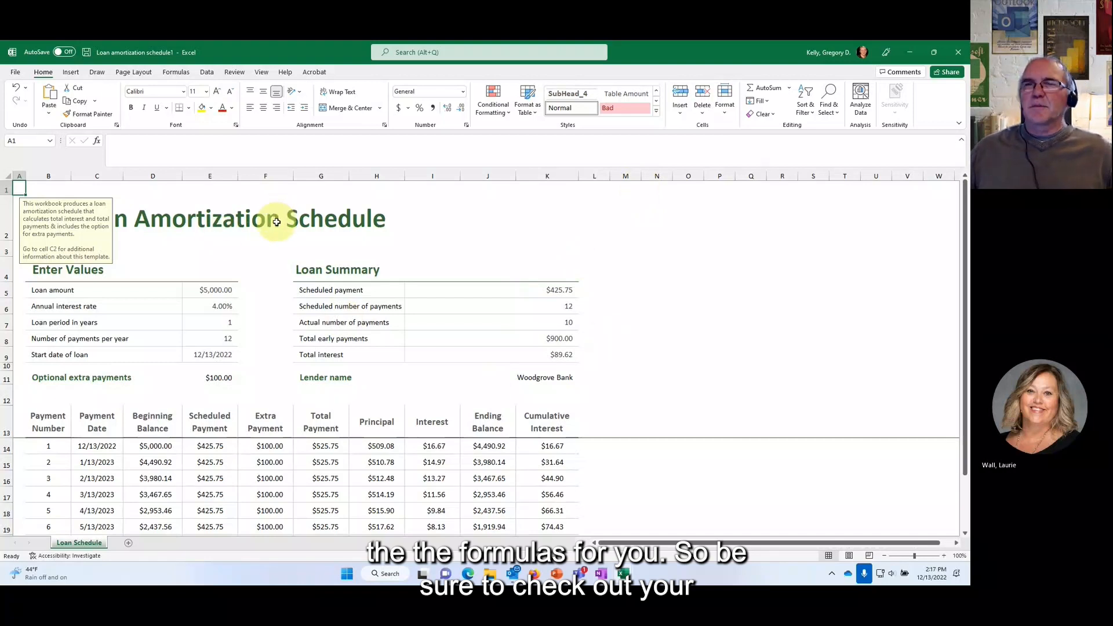
{"action": "left_click", "coordinate": [959, 52]}
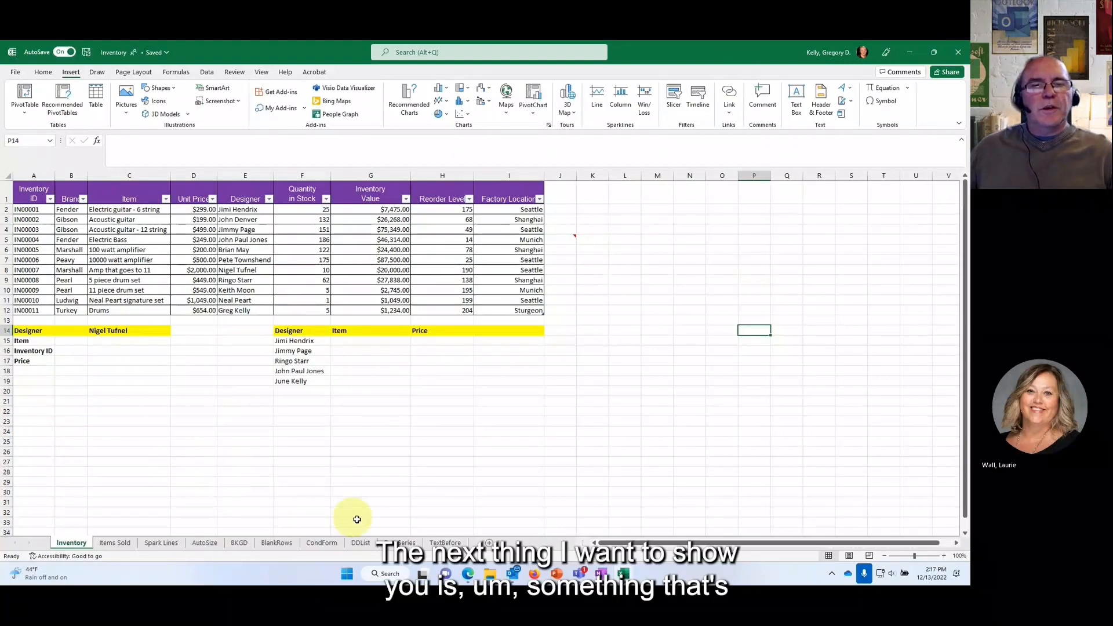
Step: On the TextBefore sheet, widen columns B and C and enter =TEXTBEFORE(A1,",") in B1
{"action": "left_click", "coordinate": [440, 542]}
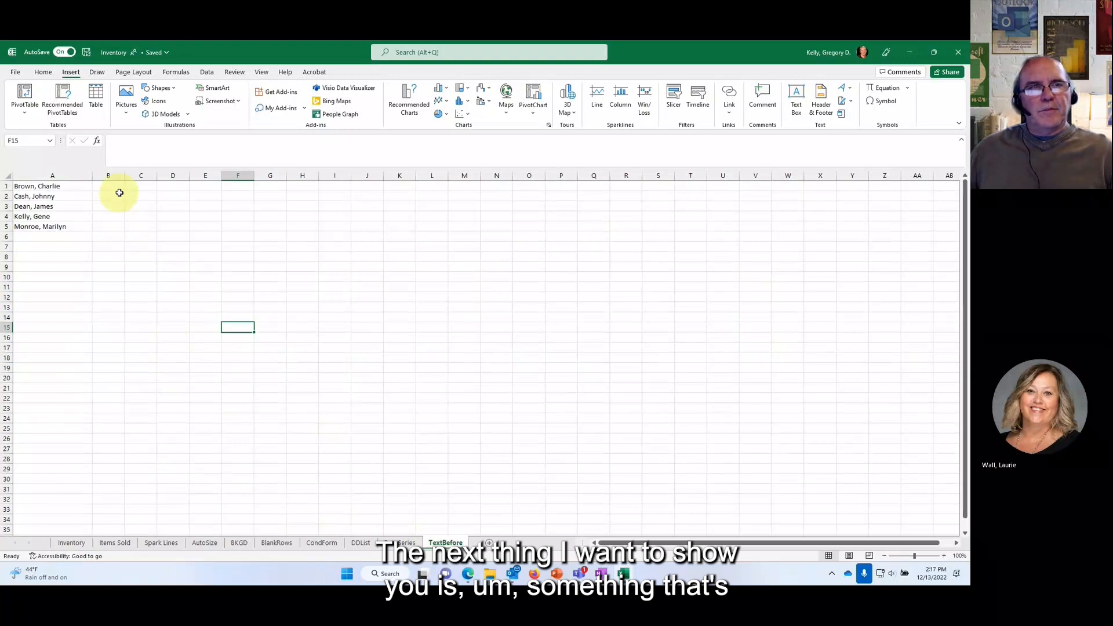
{"action": "left_click_drag", "start_coordinate": [125, 176], "coordinate": [232, 175]}
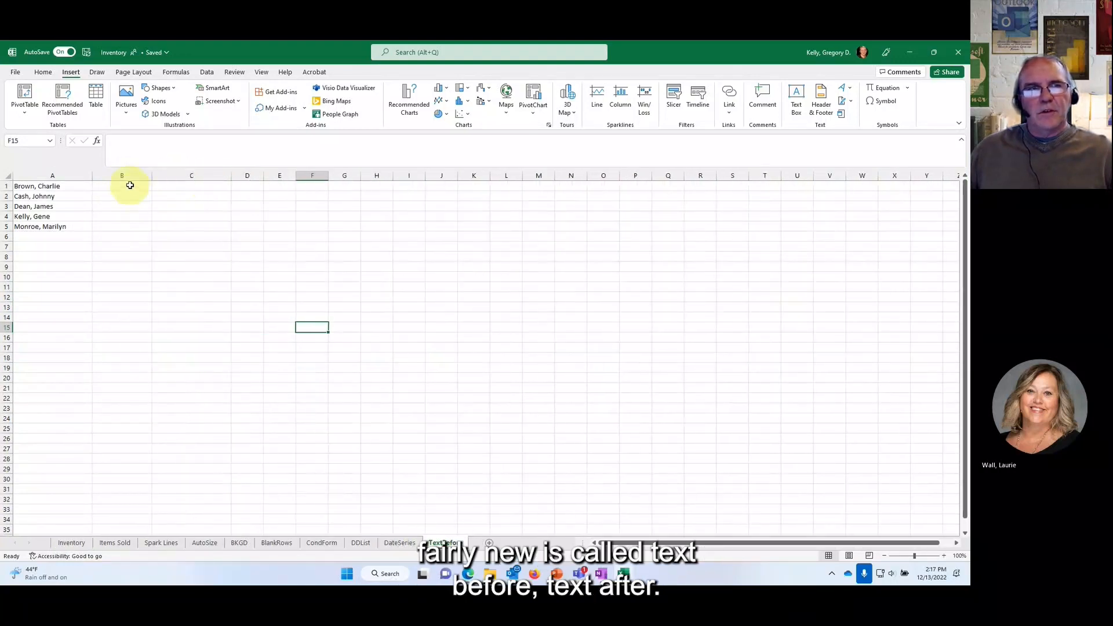
{"action": "left_click", "coordinate": [129, 186]}
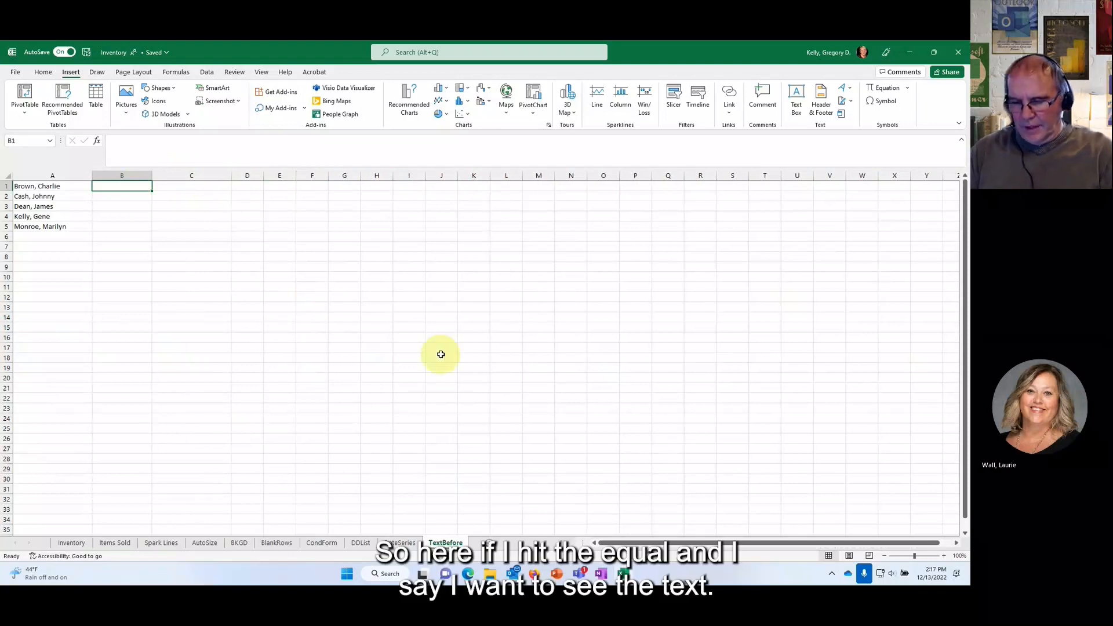
{"action": "type", "text": "=text"}
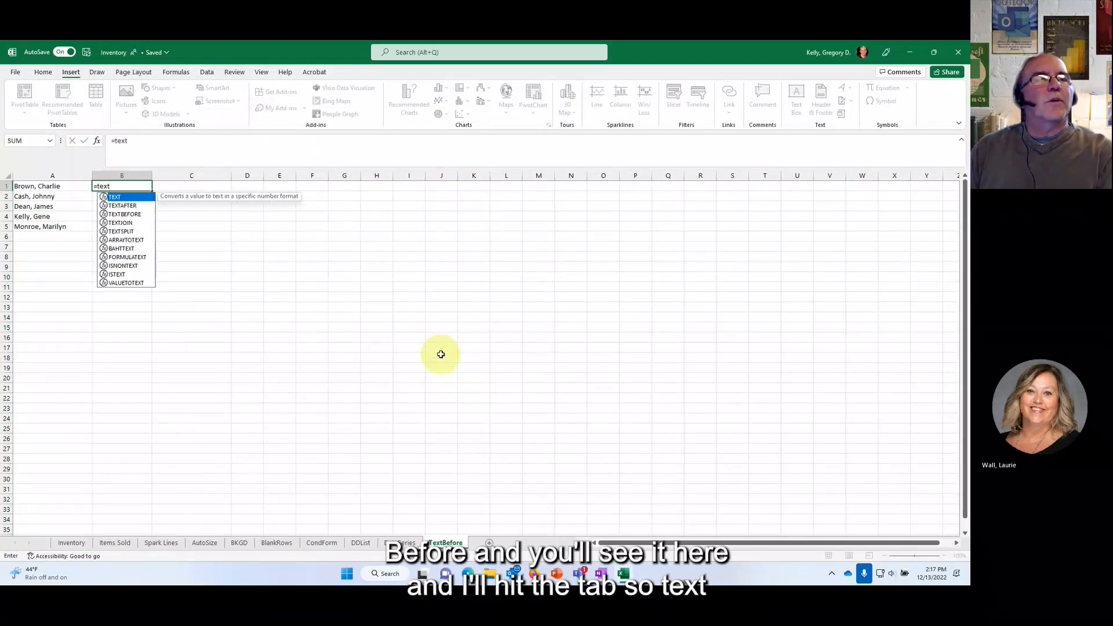
{"action": "key", "text": "Down"}
{"action": "key", "text": "Down"}
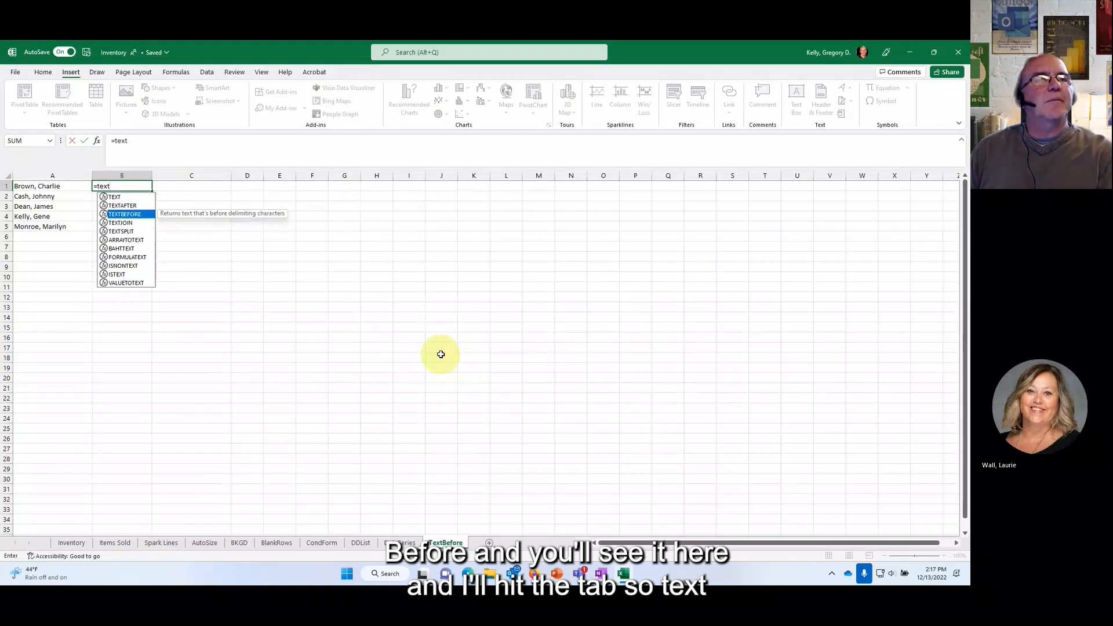
{"action": "key", "text": "Tab"}
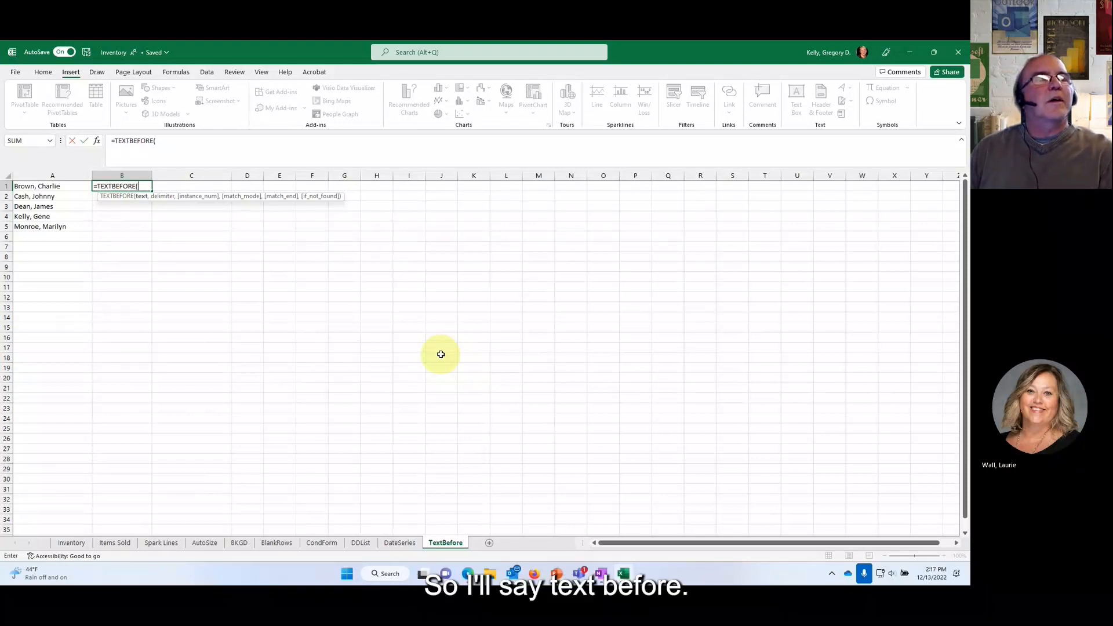
{"action": "key", "text": "Left"}
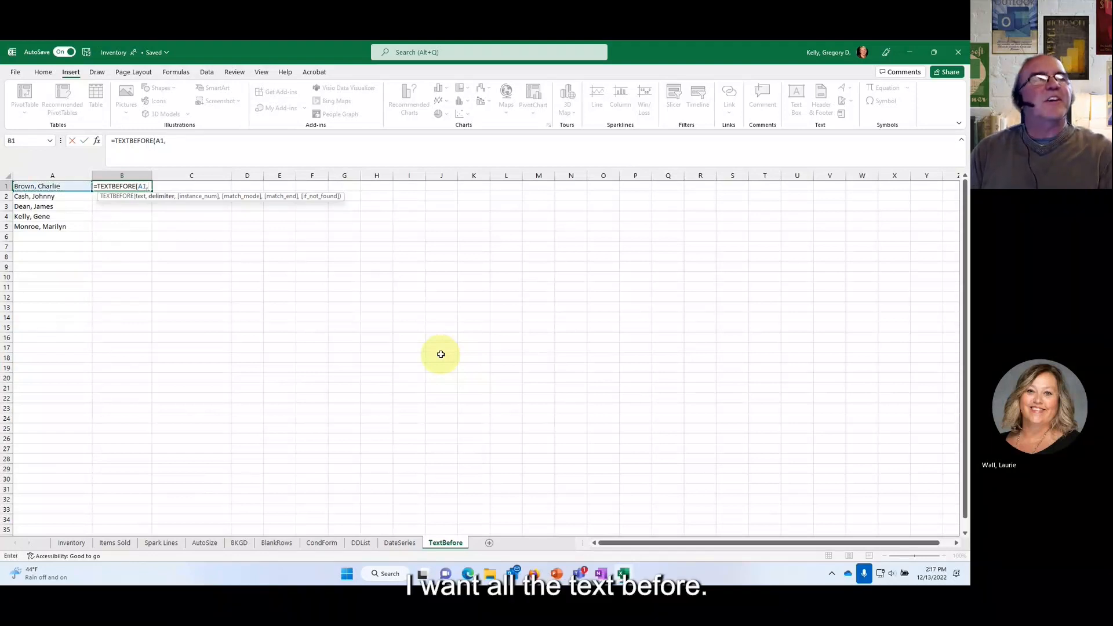
{"action": "type", "text": ","}
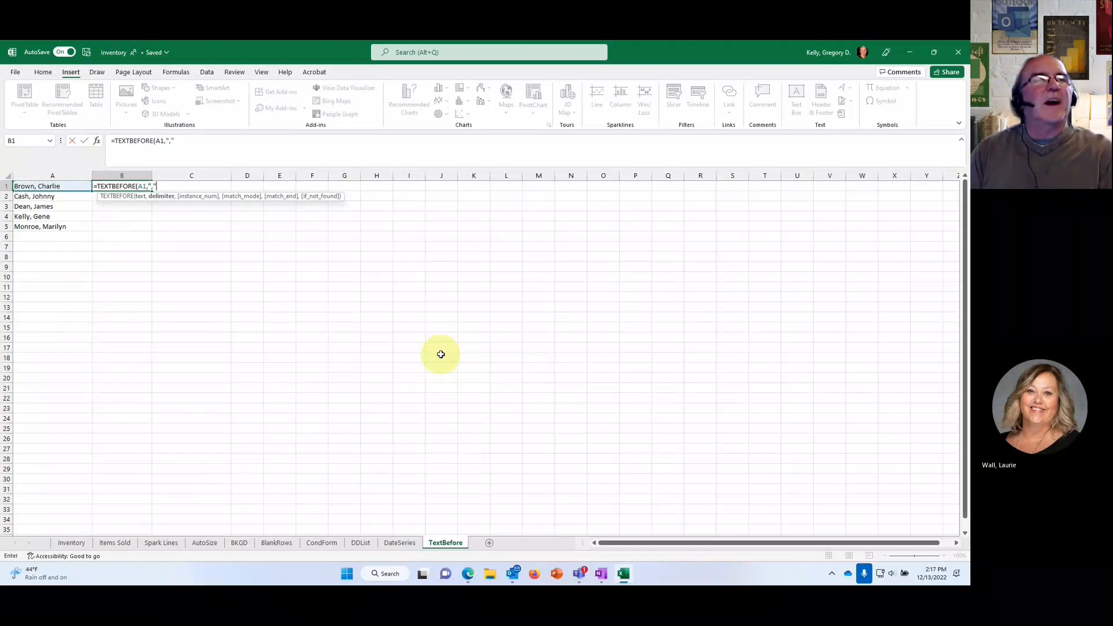
{"action": "key", "text": "Return"}
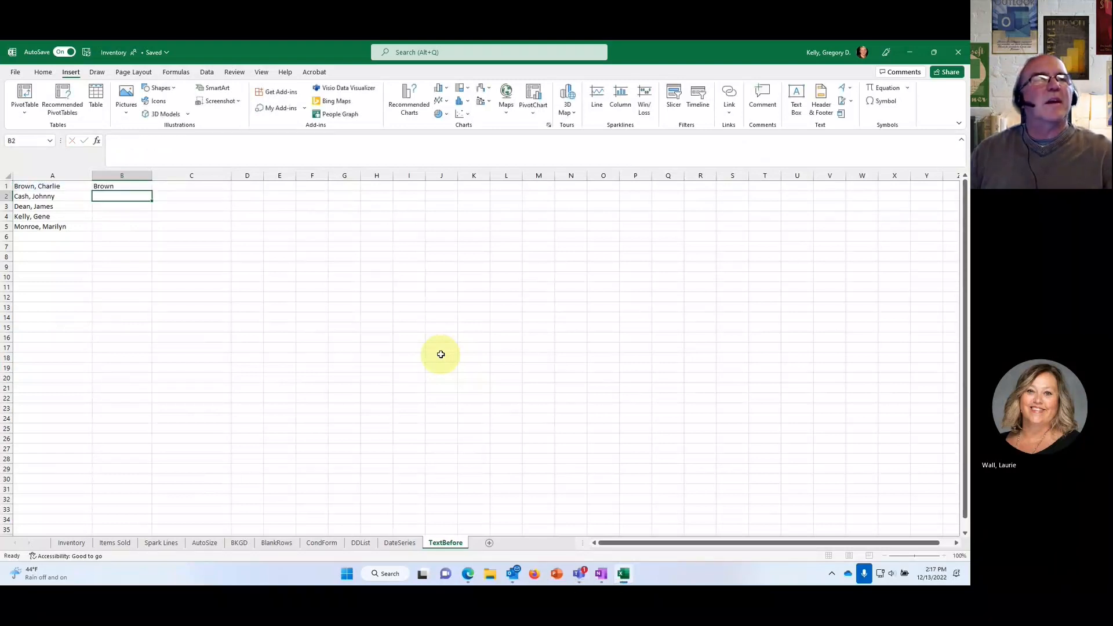
Step: Fill the TEXTBEFORE formula from B1 down to B5
{"action": "left_click", "coordinate": [141, 189]}
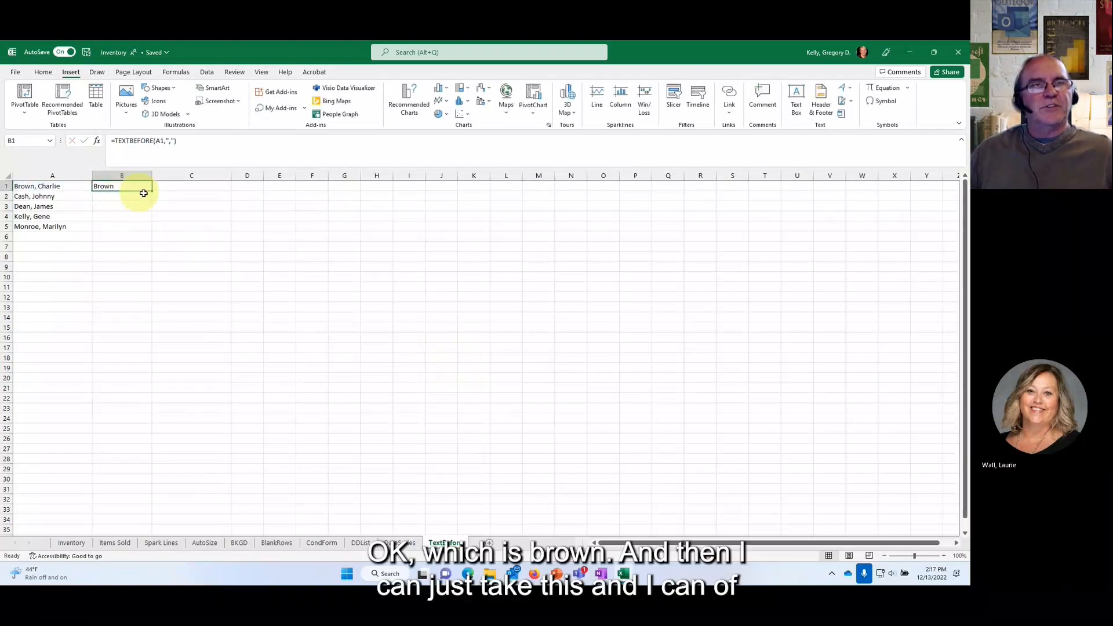
{"action": "left_click_drag", "start_coordinate": [153, 190], "coordinate": [154, 230]}
{"action": "left_click", "coordinate": [129, 287]}
Step: Enter =TEXTAFTER(A1,", ") in C1, with a comma and a space as the delimiter
{"action": "left_click", "coordinate": [174, 186]}
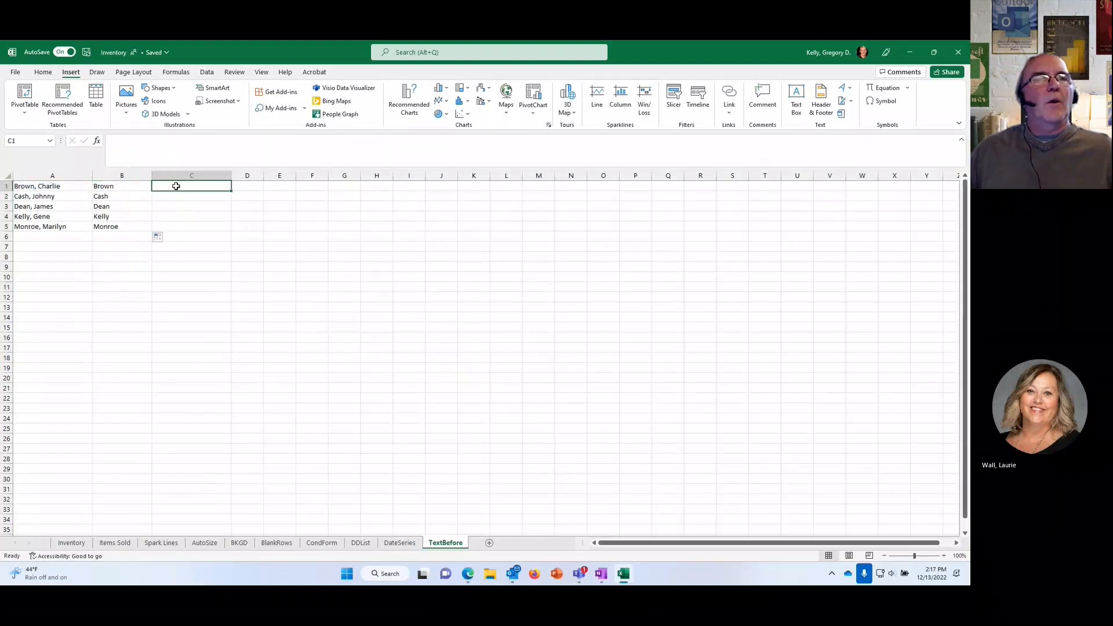
{"action": "type", "text": "=te"}
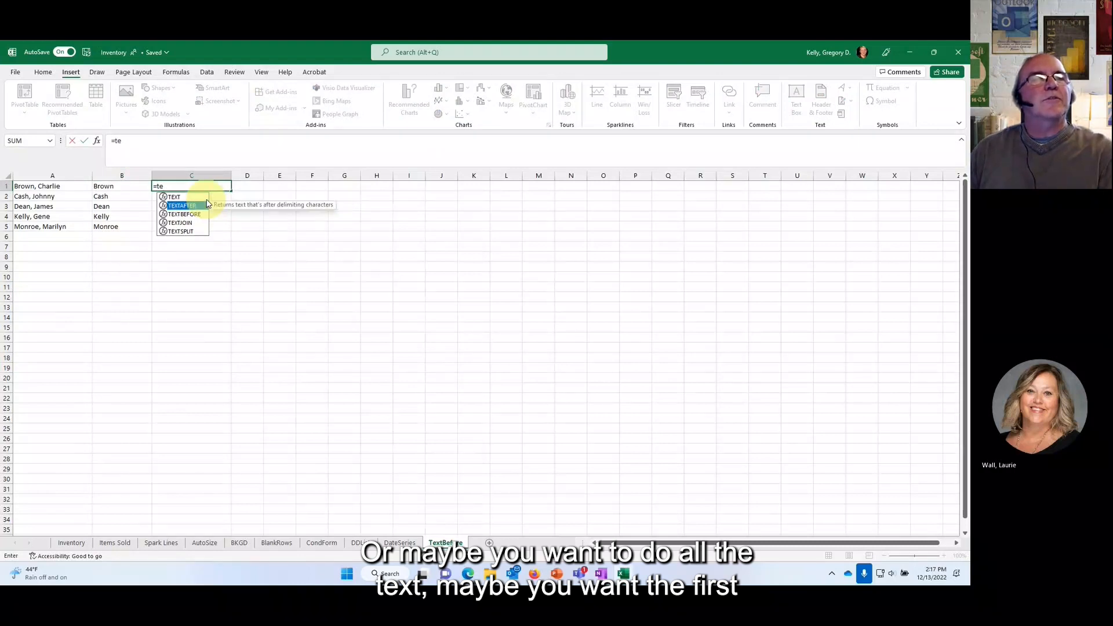
{"action": "double_click", "coordinate": [206, 204]}
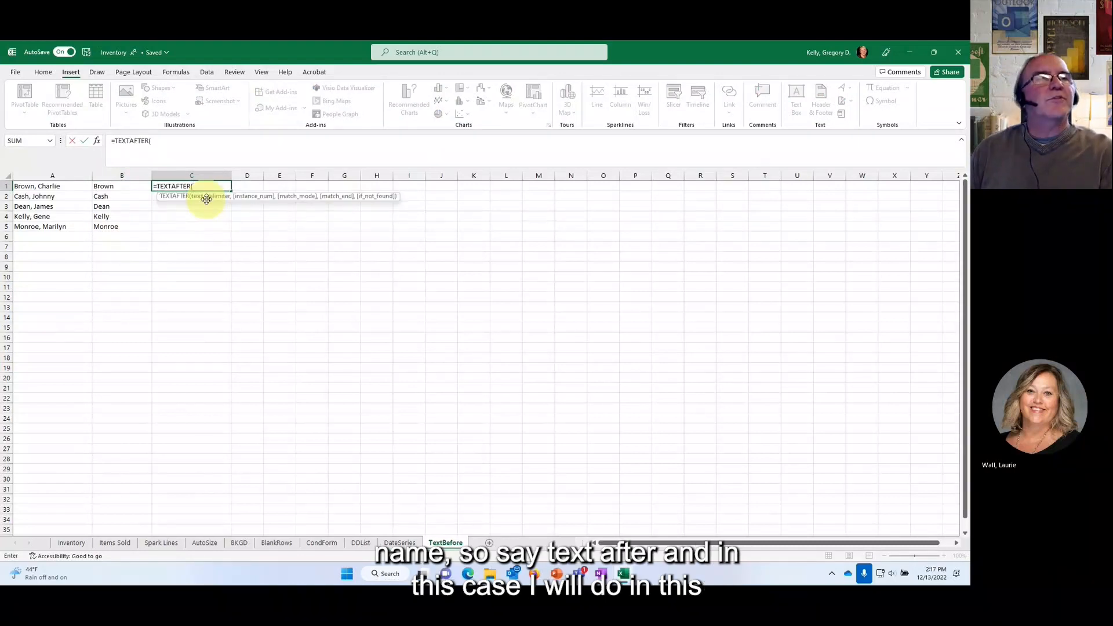
{"action": "key", "text": "Left"}
{"action": "key", "text": "Left"}
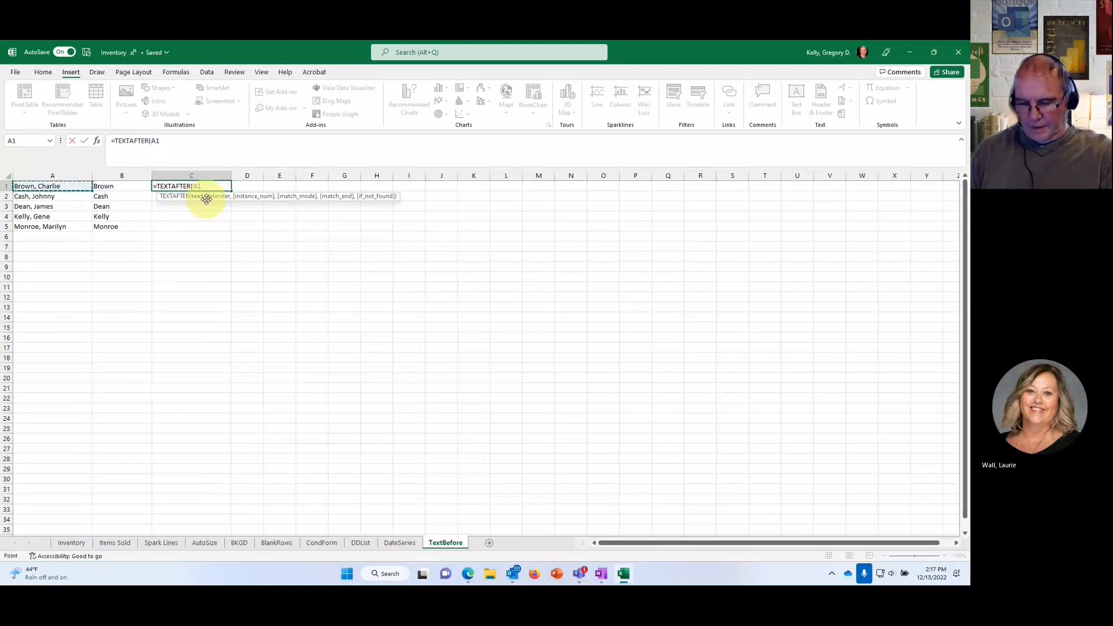
{"action": "type", "text": ","}
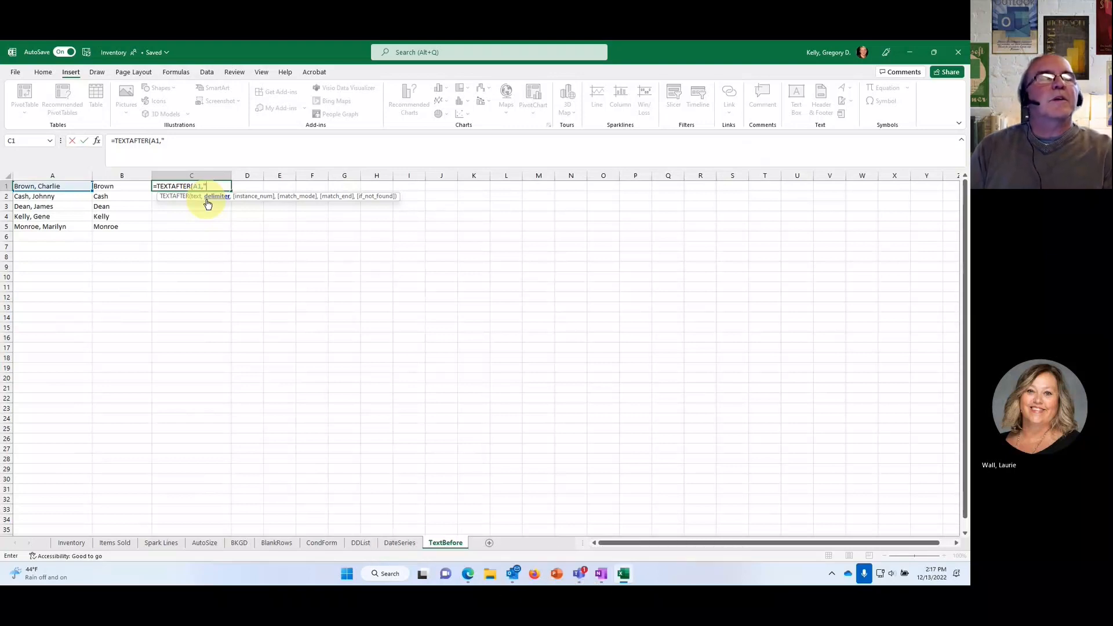
{"action": "type", "text": ", "}
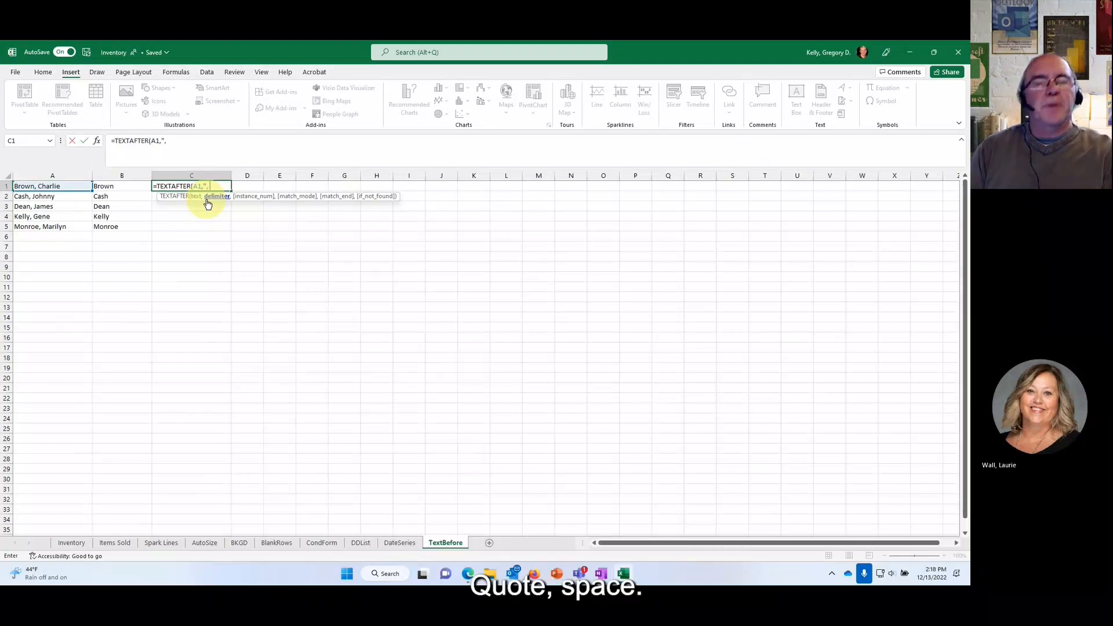
{"action": "type", "text": "\")"}
{"action": "key", "text": "Return"}
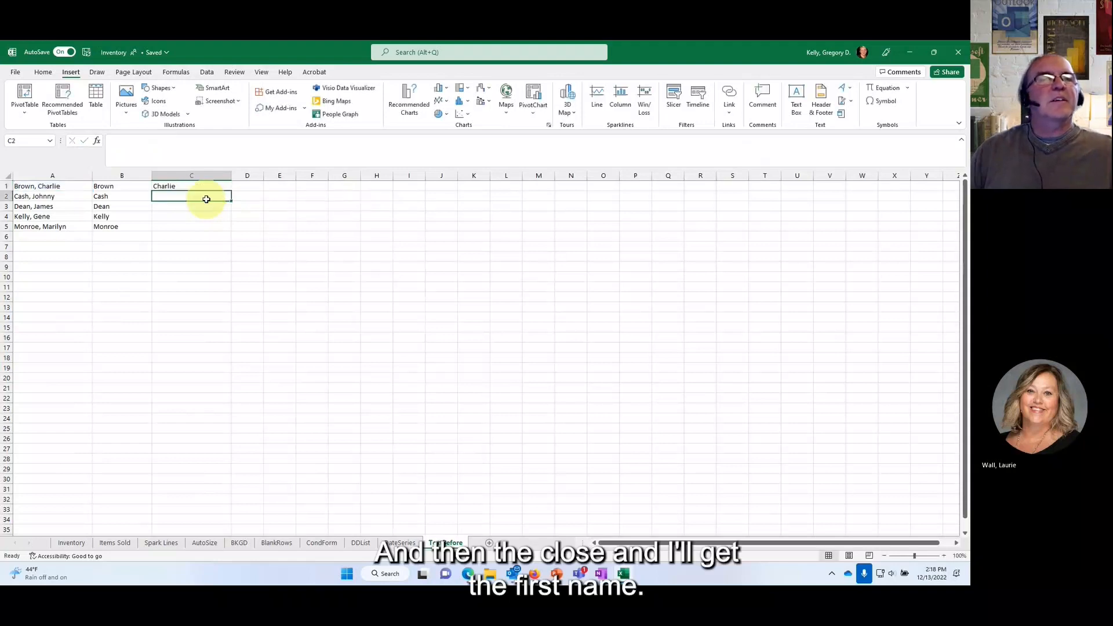
Step: Fill the TEXTAFTER formula from C1 down to C5
{"action": "left_click", "coordinate": [207, 186]}
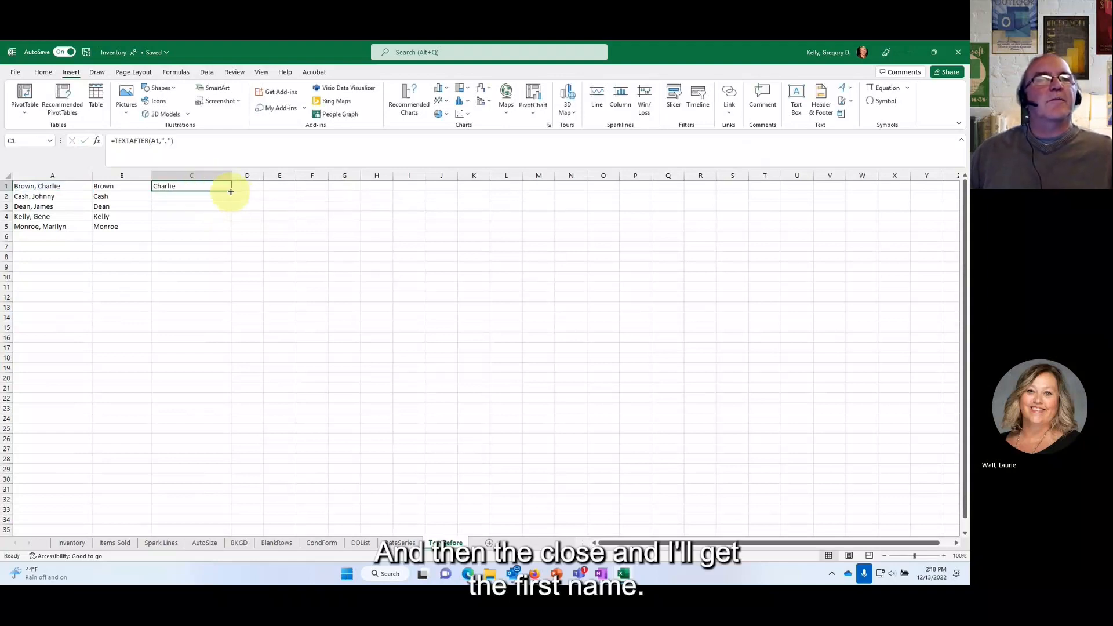
{"action": "left_click_drag", "start_coordinate": [232, 192], "coordinate": [231, 229]}
{"action": "left_click", "coordinate": [228, 296]}
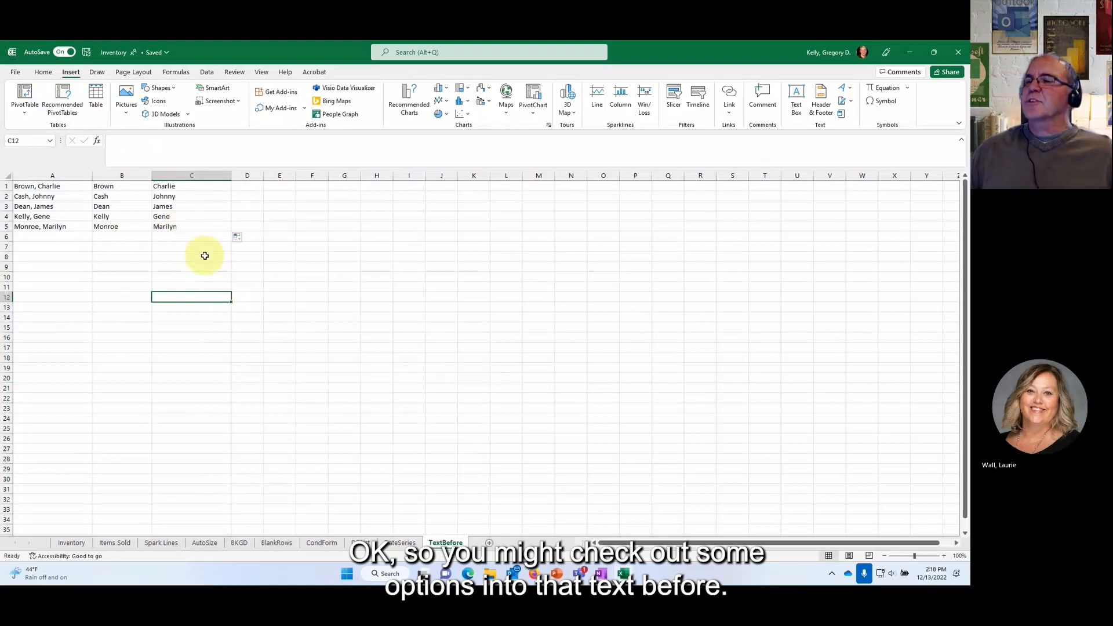
Step: Check which text functions are suggested for =te in D1 and discard the entry
{"action": "left_click", "coordinate": [247, 186]}
{"action": "type", "text": "=te"}
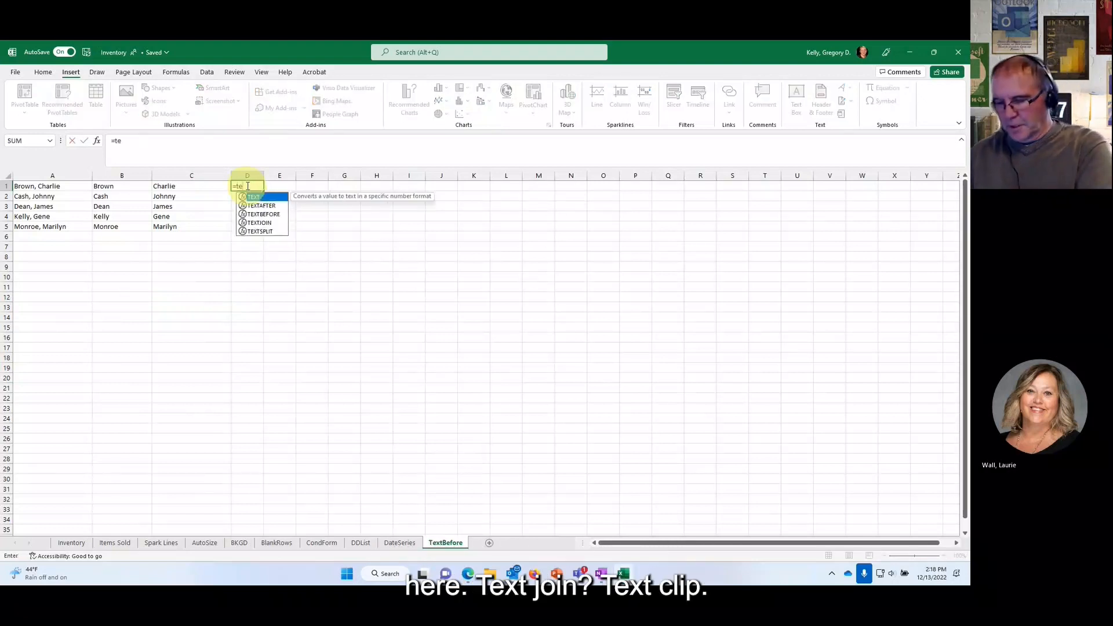
{"action": "key", "text": "BackSpace"}
{"action": "key", "text": "Escape"}
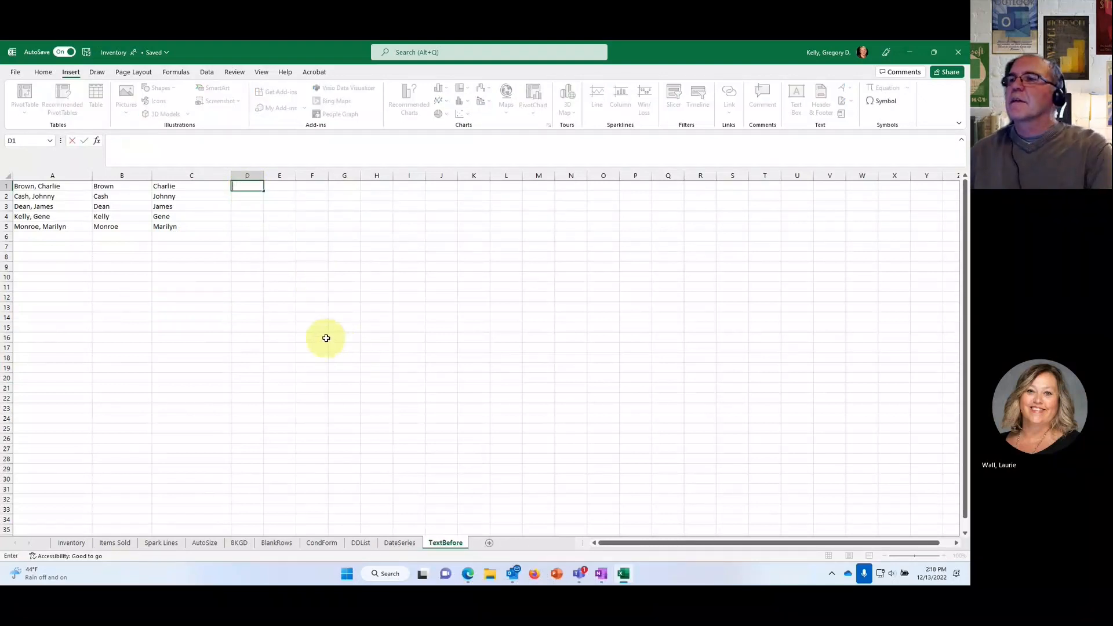
{"action": "left_click", "coordinate": [321, 336]}
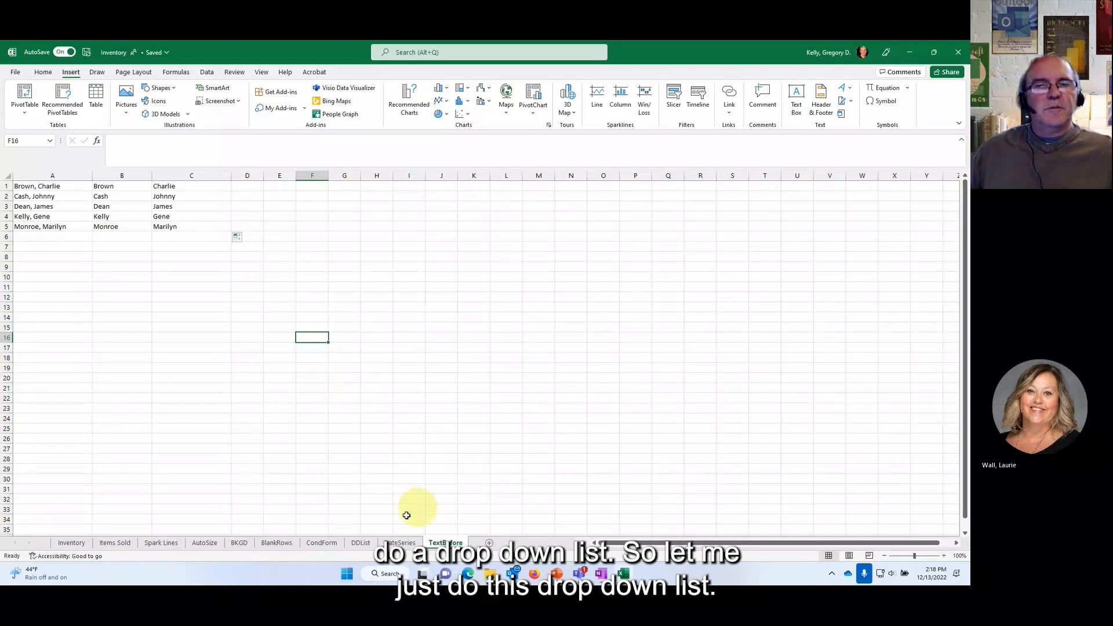
Step: On the DDList sheet, set the data validation of the Factory Location cells I2:I11 to allow a List
{"action": "left_click", "coordinate": [361, 543]}
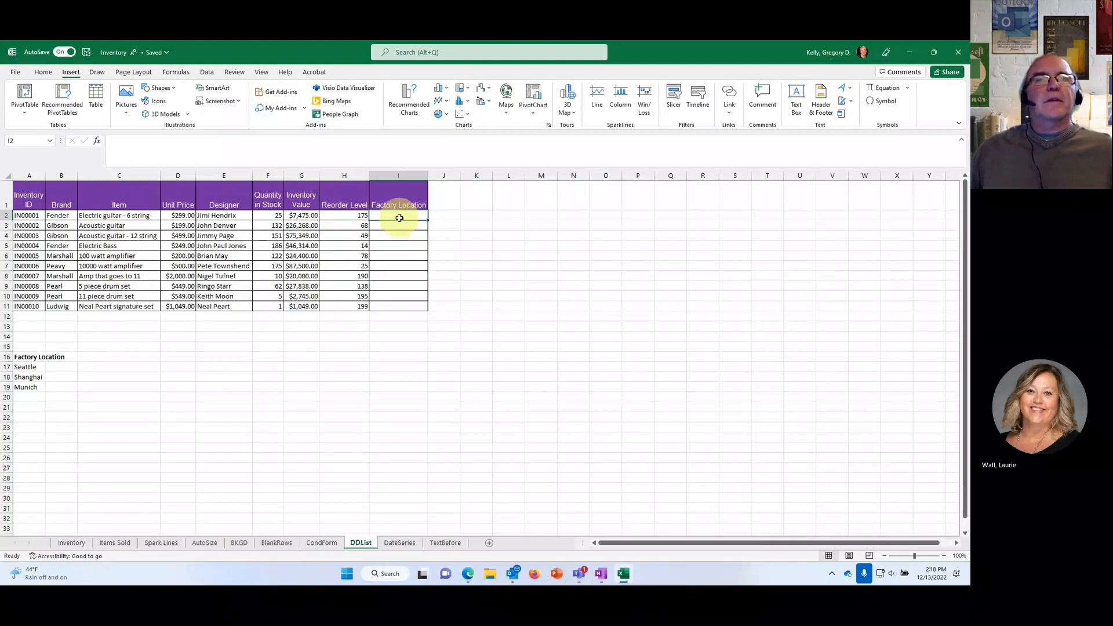
{"action": "left_click_drag", "start_coordinate": [398, 215], "coordinate": [400, 307]}
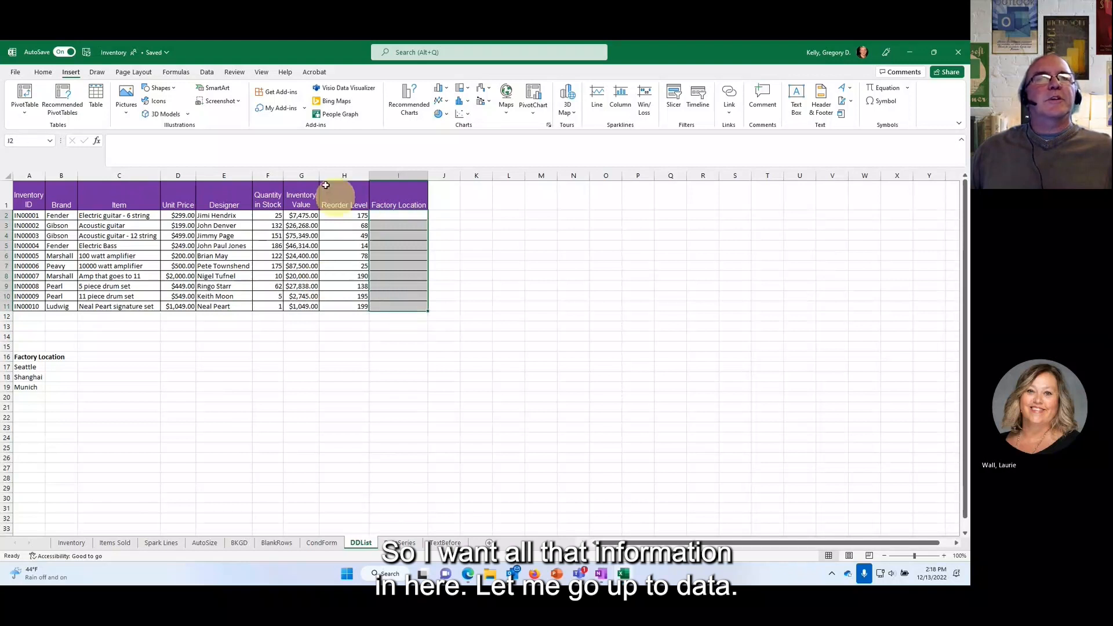
{"action": "left_click", "coordinate": [208, 74]}
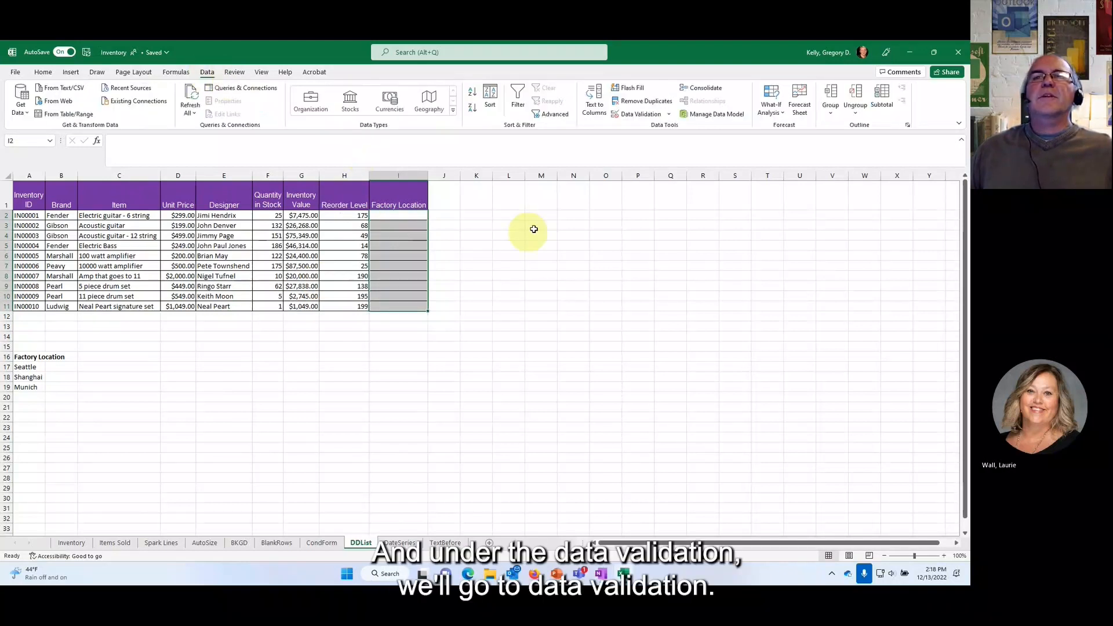
{"action": "left_click", "coordinate": [669, 115]}
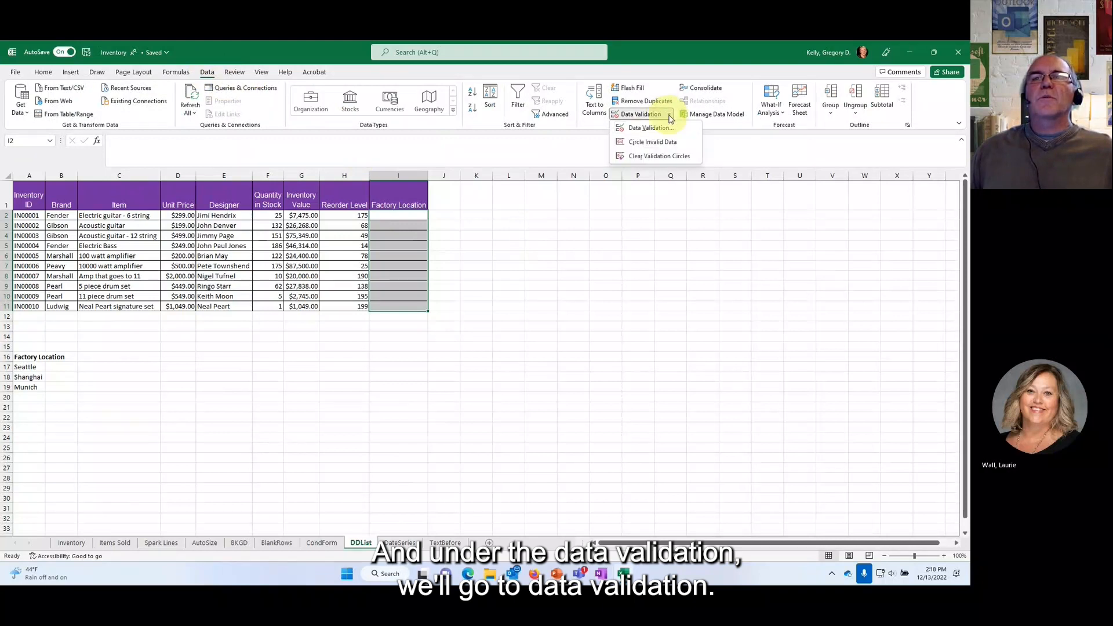
{"action": "left_click", "coordinate": [659, 127]}
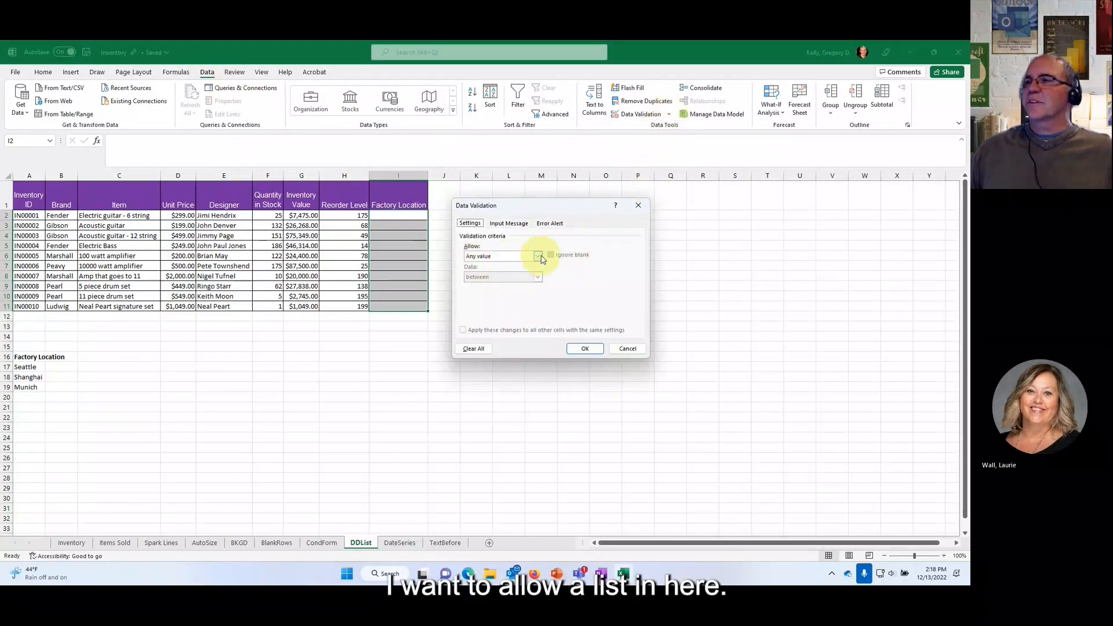
{"action": "left_click", "coordinate": [539, 257]}
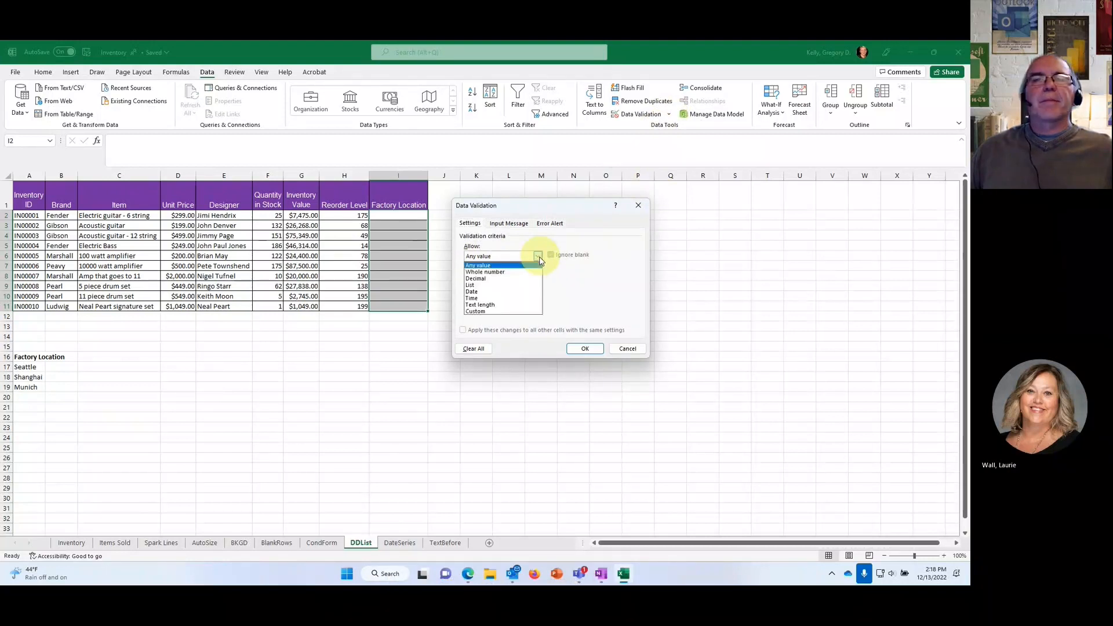
{"action": "left_click", "coordinate": [497, 288]}
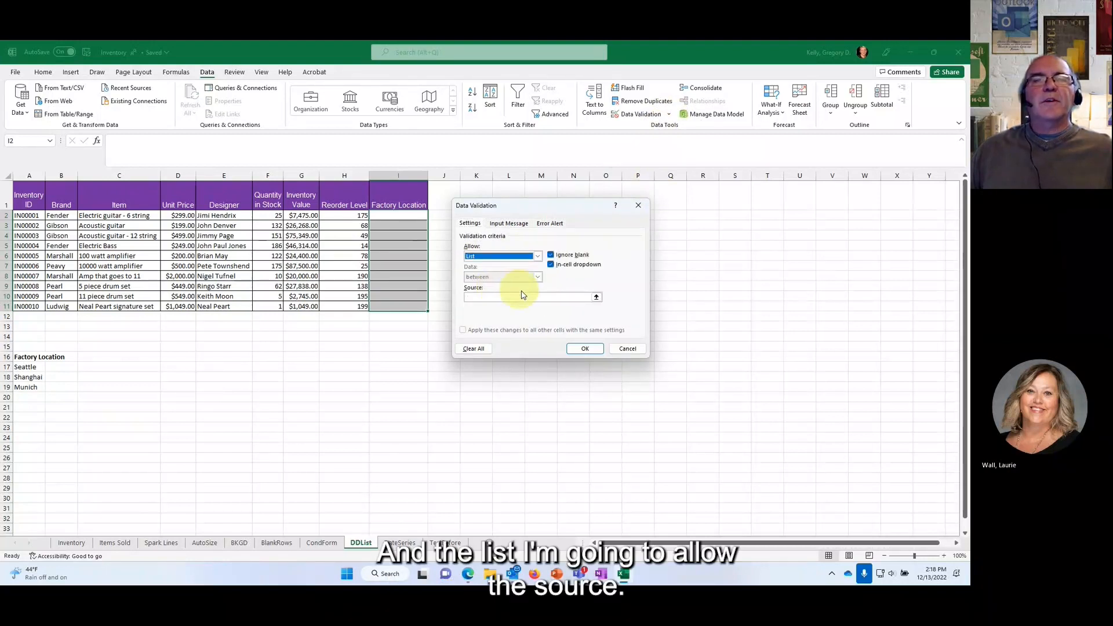
Step: Use the factory names in A17:A19 as the validation list's source and apply the rule
{"action": "left_click", "coordinate": [520, 297]}
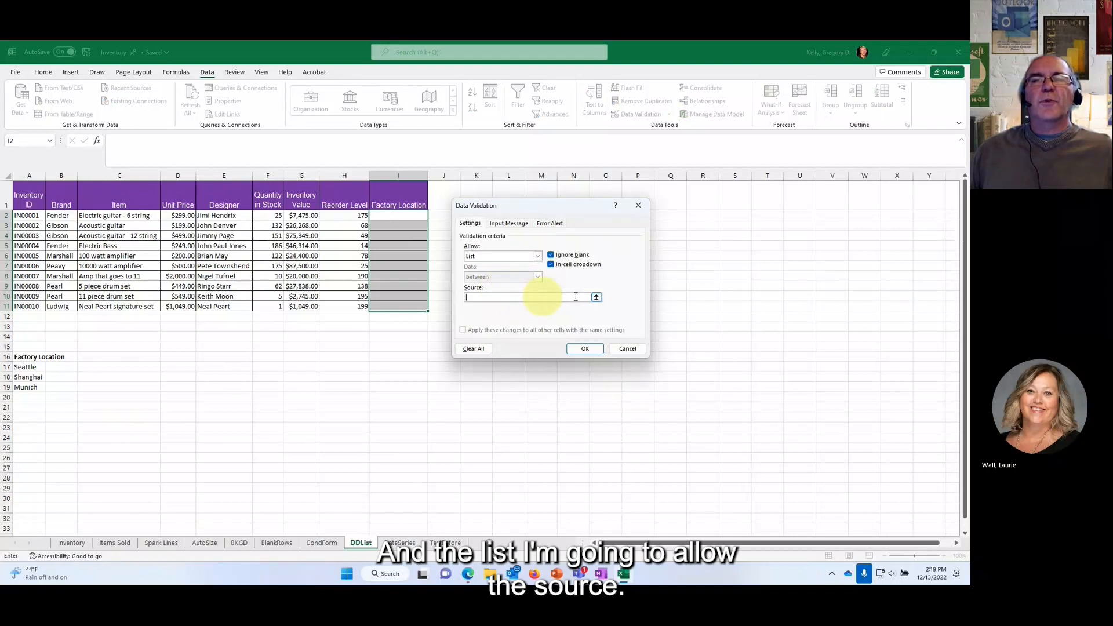
{"action": "left_click", "coordinate": [596, 297]}
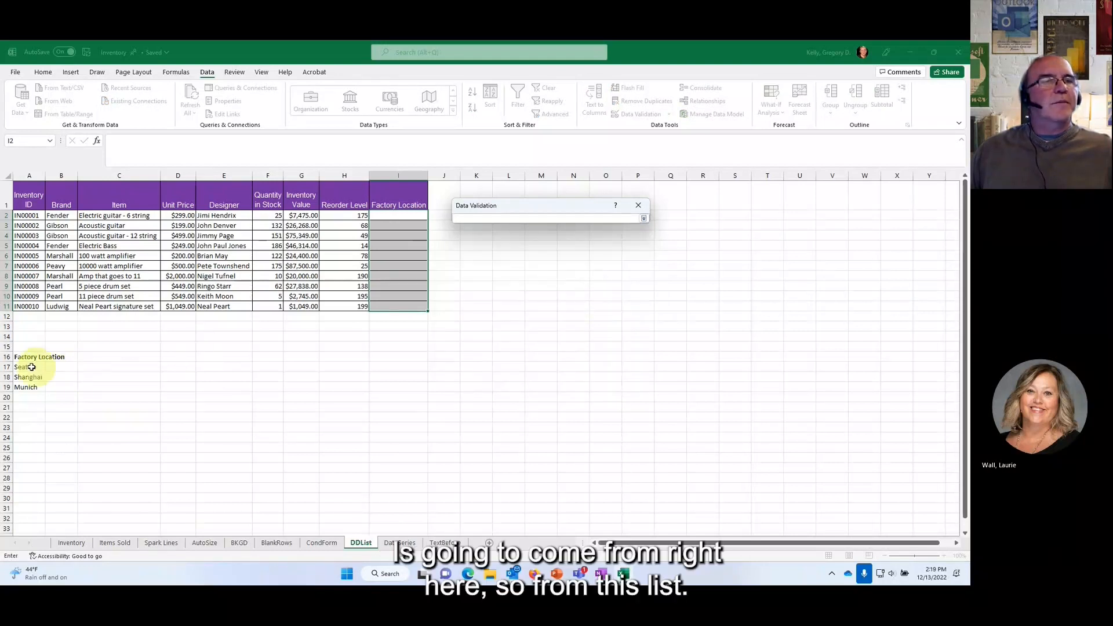
{"action": "left_click_drag", "start_coordinate": [25, 366], "coordinate": [29, 388]}
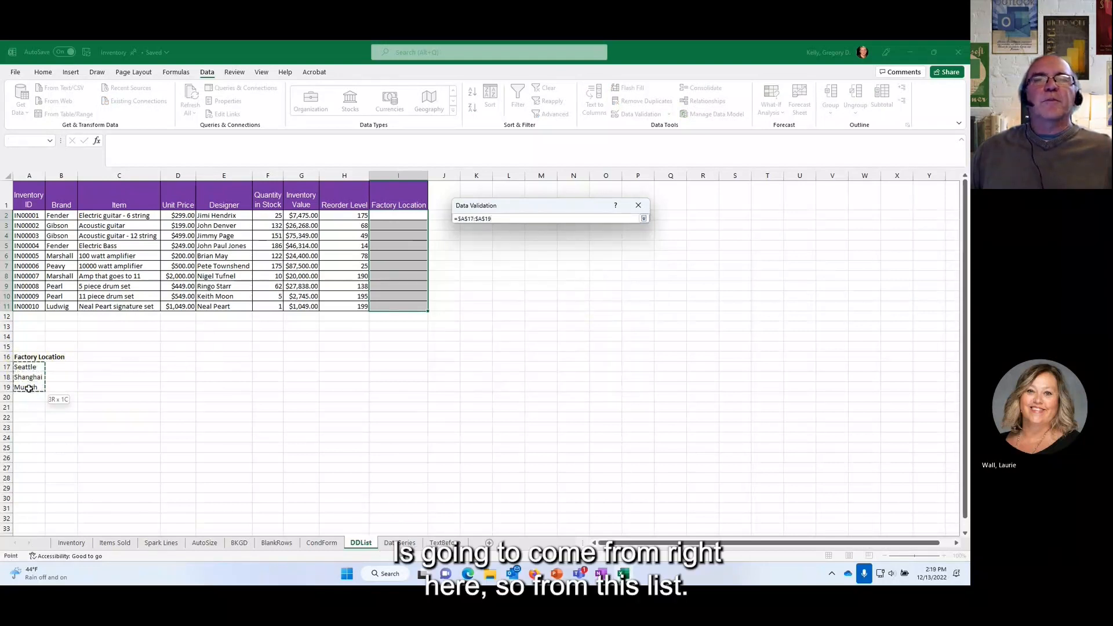
{"action": "left_click", "coordinate": [644, 220]}
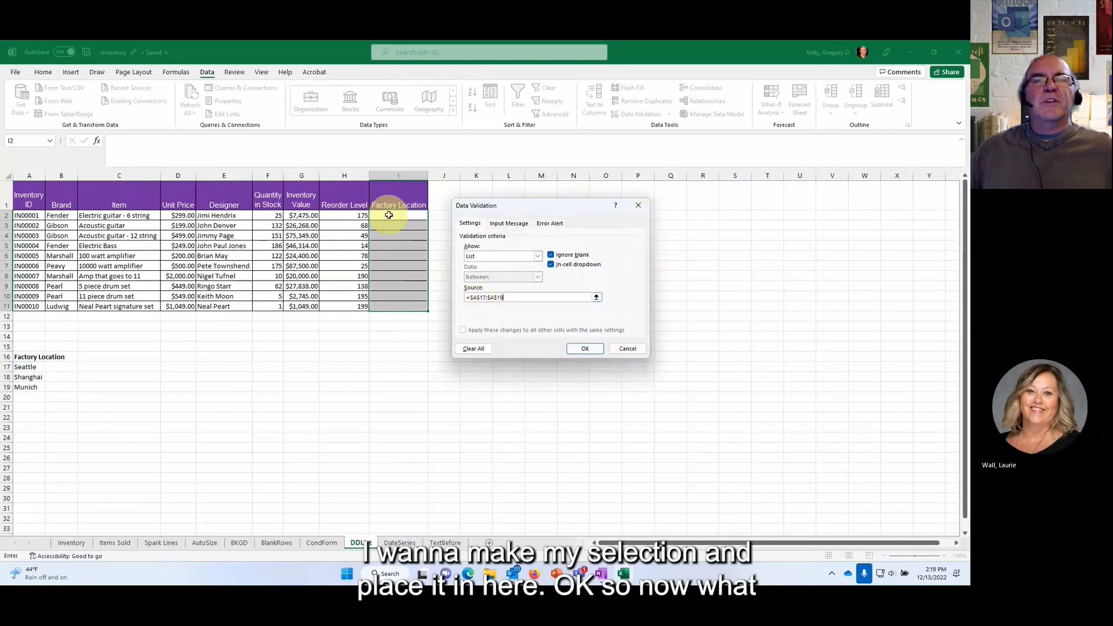
{"action": "left_click", "coordinate": [586, 350]}
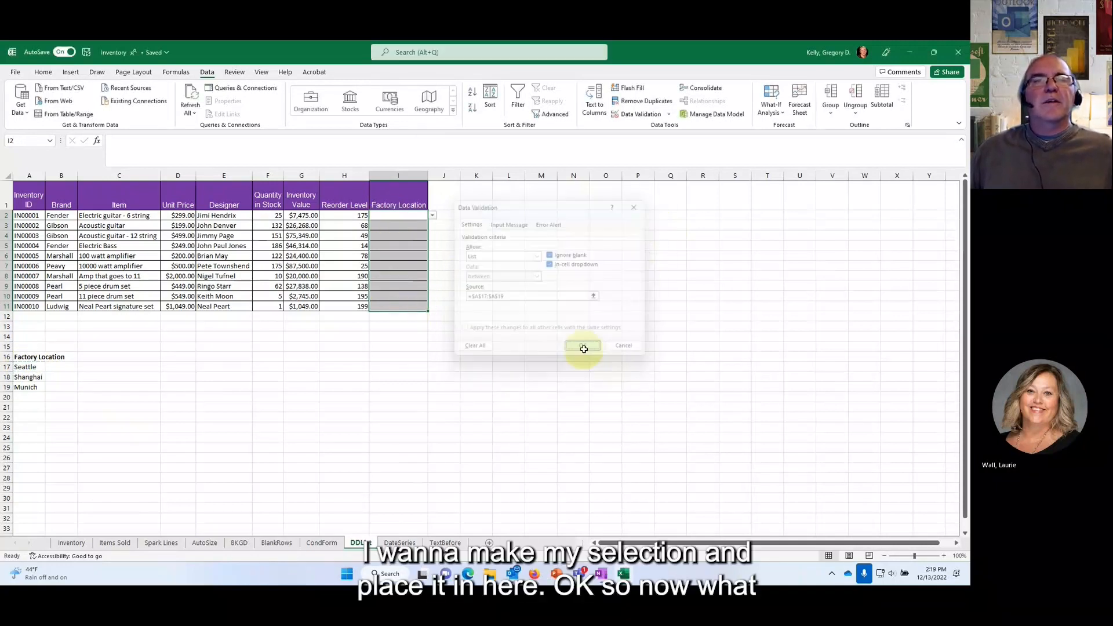
{"action": "left_click", "coordinate": [435, 365]}
Step: Choose Munich for I2, Shanghai for I5 and Seattle for I3 from the Factory Location drop-down lists
{"action": "left_click", "coordinate": [403, 216]}
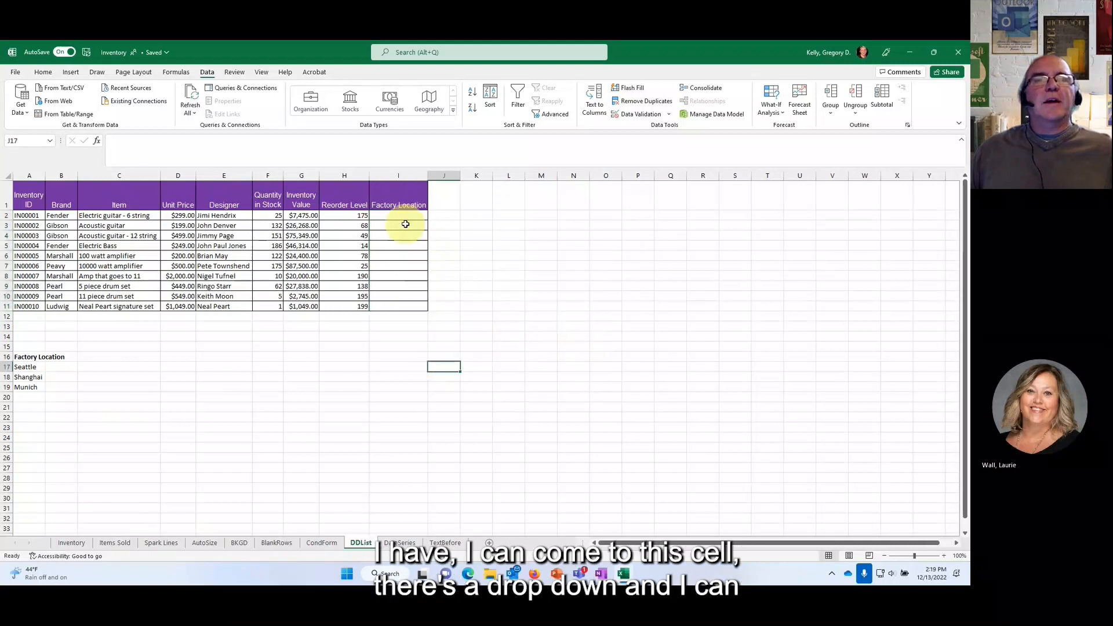
{"action": "left_click", "coordinate": [432, 217]}
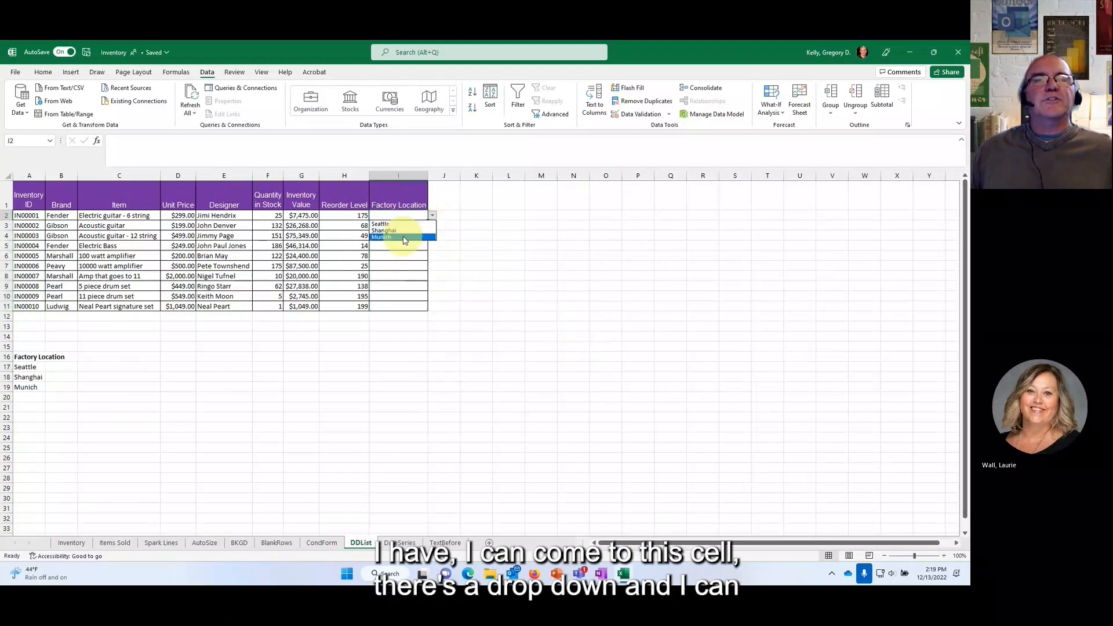
{"action": "left_click", "coordinate": [420, 236]}
{"action": "left_click", "coordinate": [403, 247]}
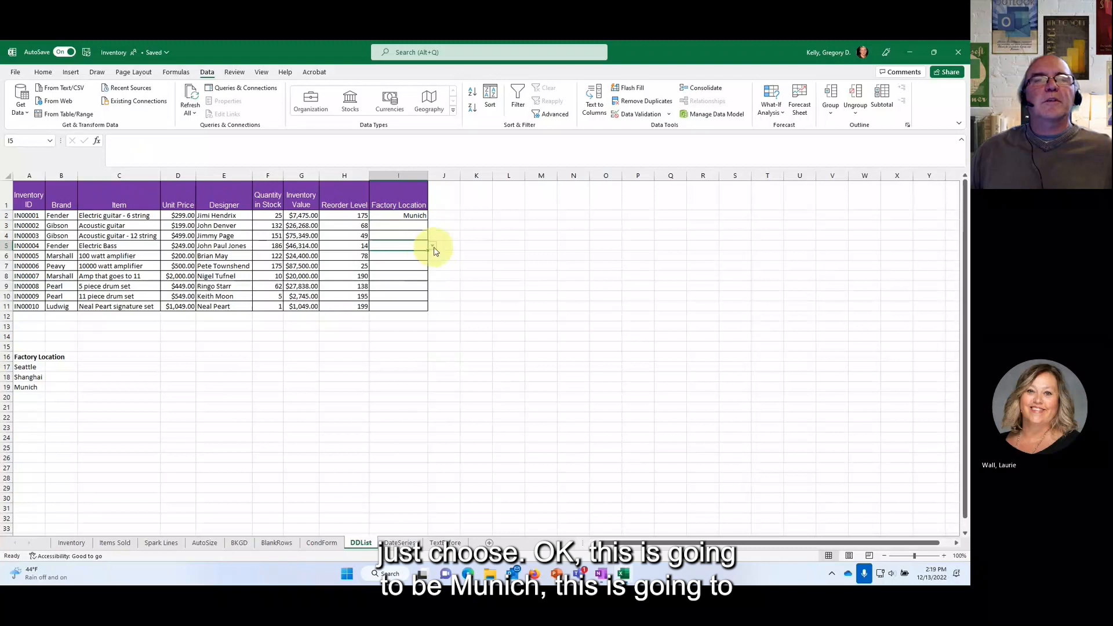
{"action": "left_click", "coordinate": [432, 247]}
{"action": "left_click", "coordinate": [406, 259]}
{"action": "left_click", "coordinate": [409, 227]}
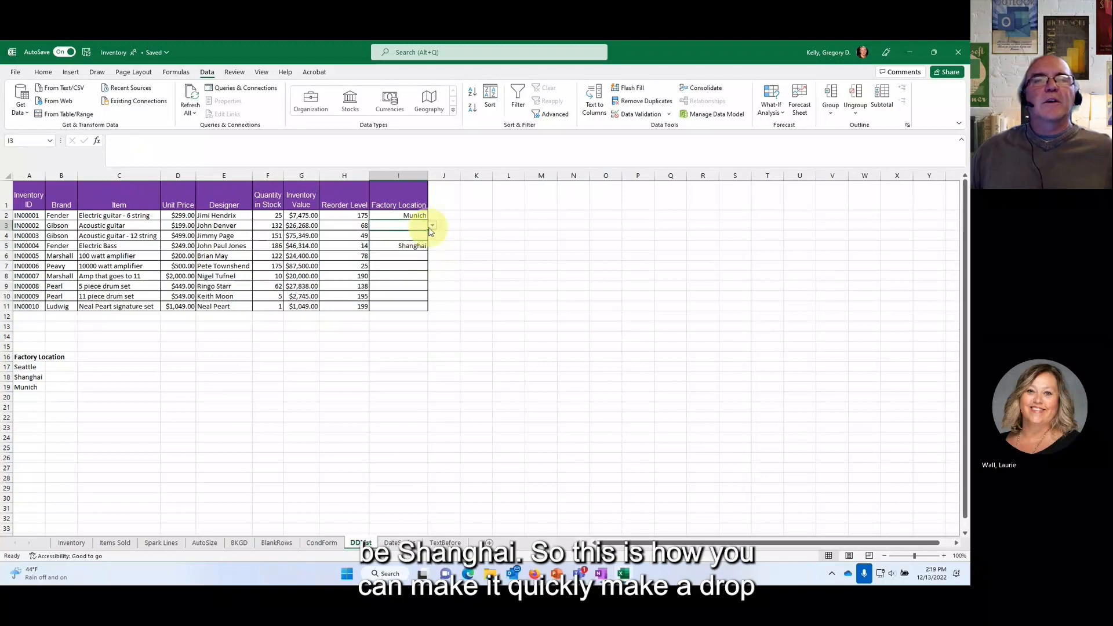
{"action": "left_click", "coordinate": [432, 226]}
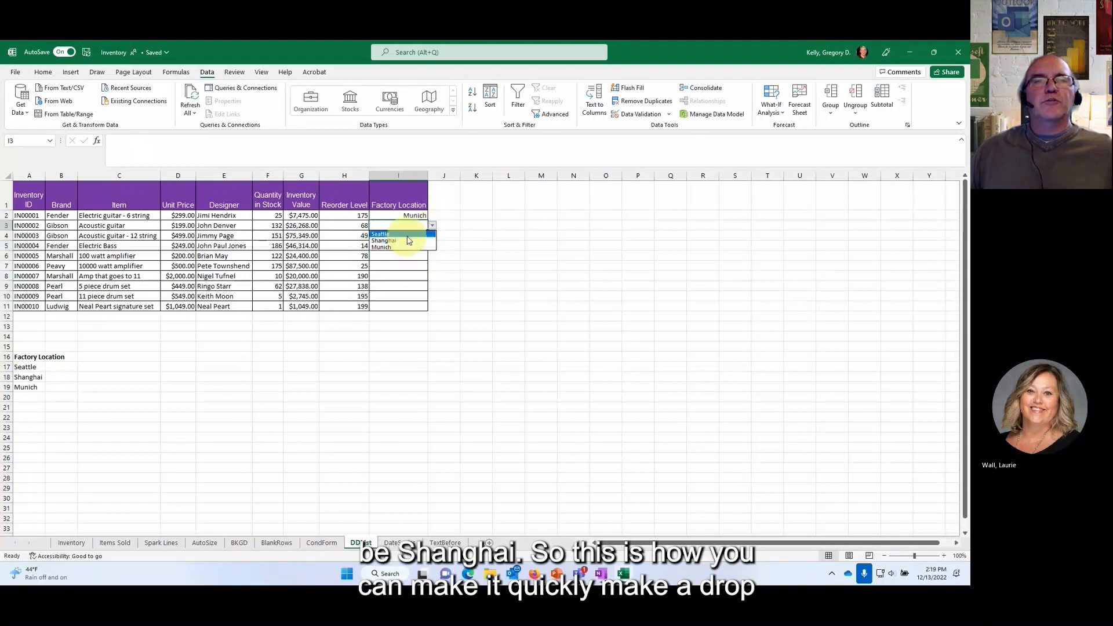
{"action": "left_click", "coordinate": [400, 234]}
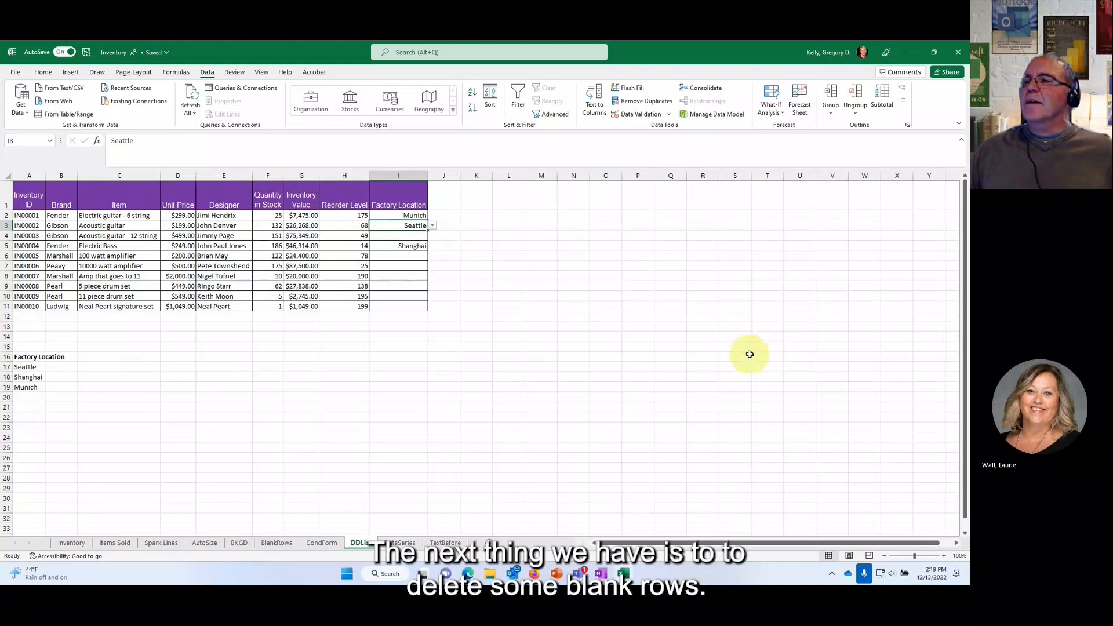
Step: Go to the BlankRows sheet
{"action": "left_click", "coordinate": [567, 378]}
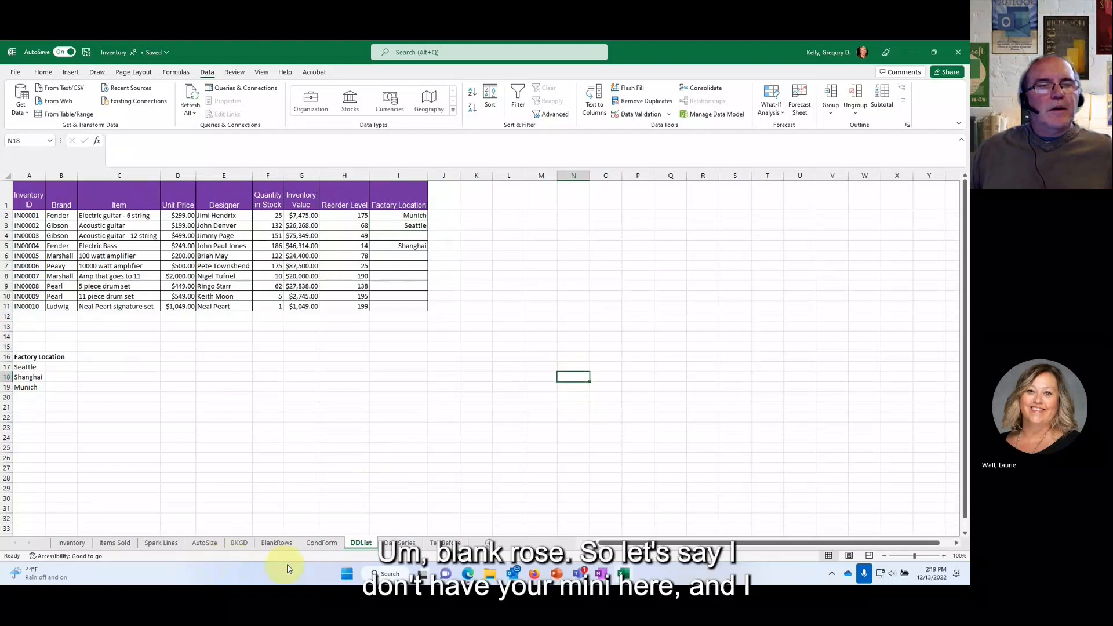
{"action": "left_click", "coordinate": [279, 542]}
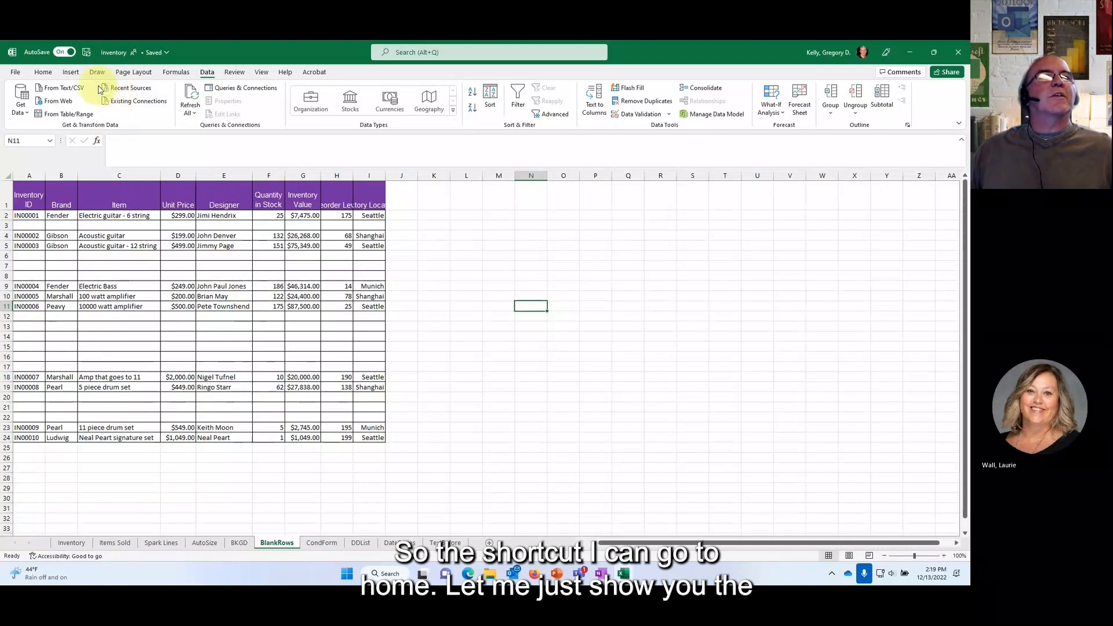
{"action": "left_click", "coordinate": [47, 74]}
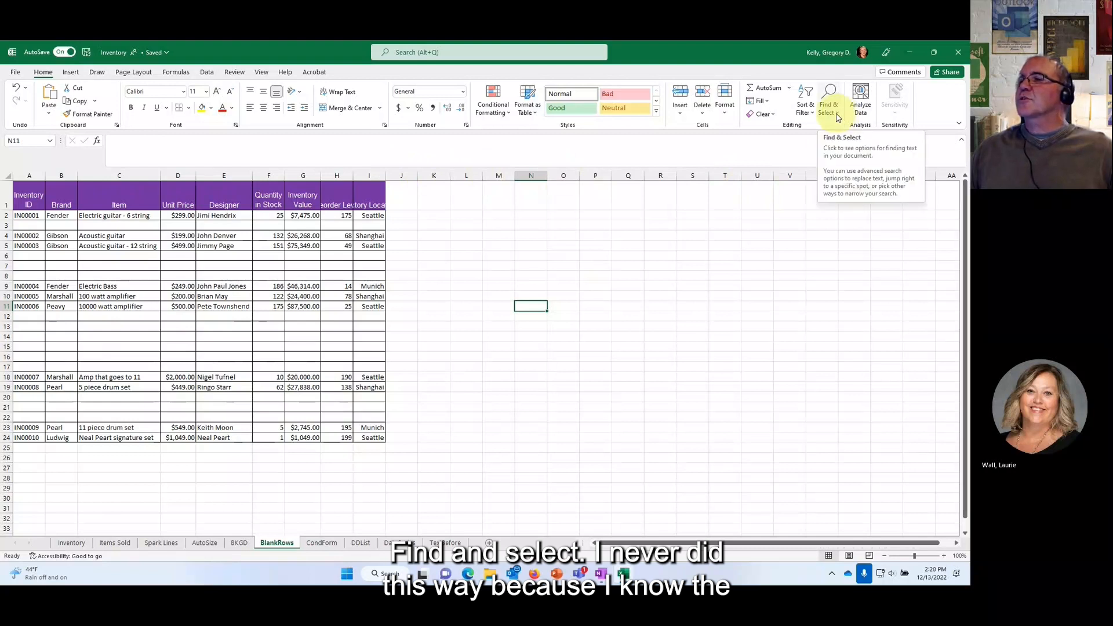
{"action": "left_click", "coordinate": [837, 116]}
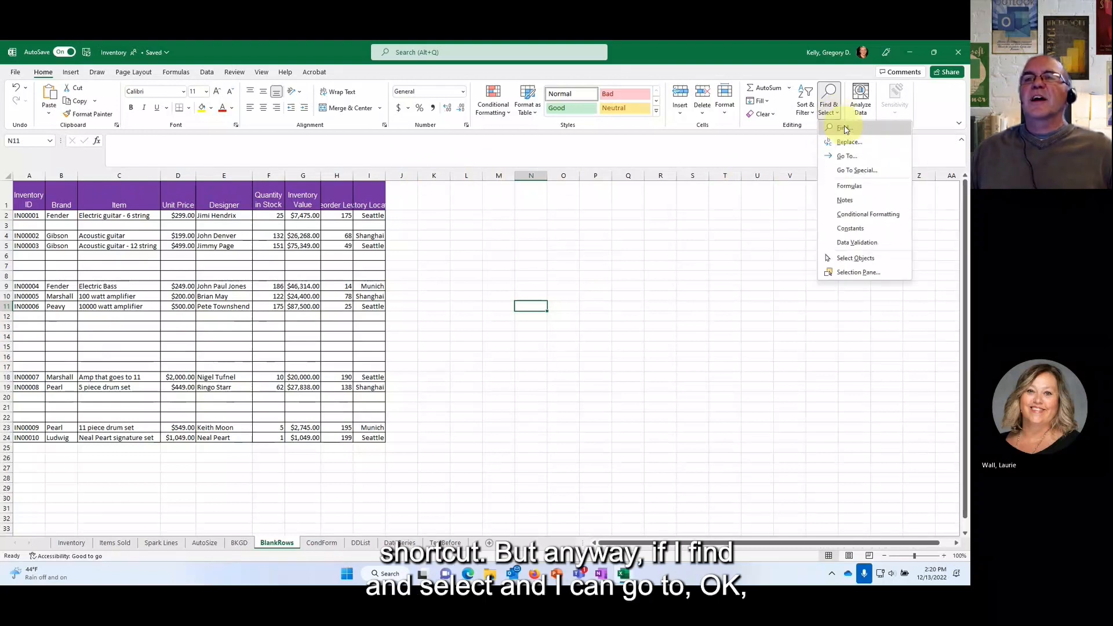
{"action": "left_click", "coordinate": [852, 158]}
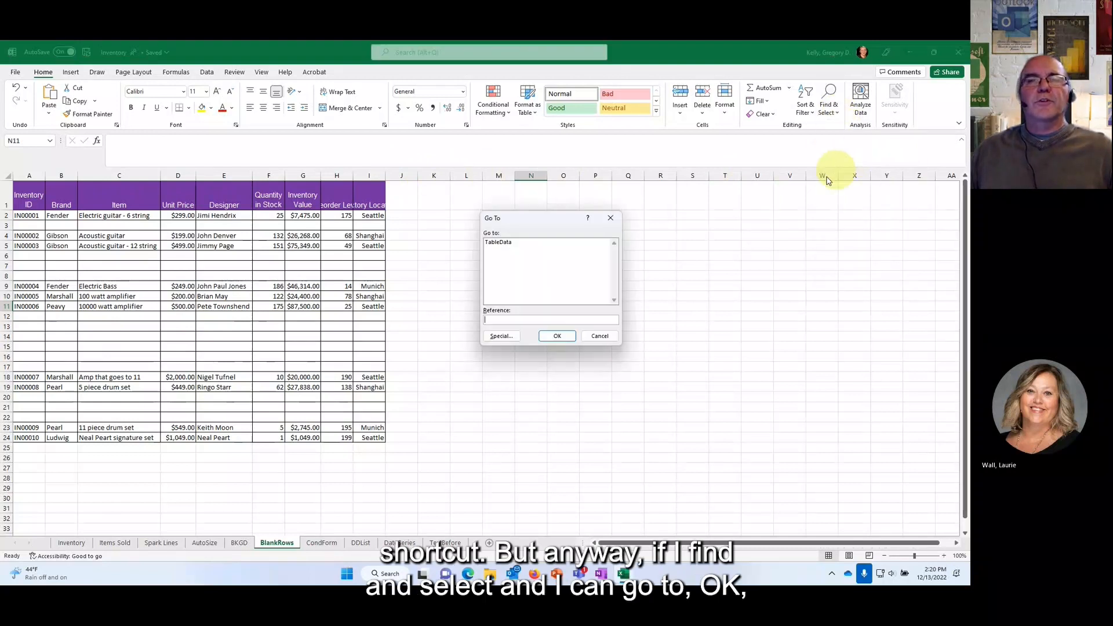
{"action": "left_click", "coordinate": [600, 337]}
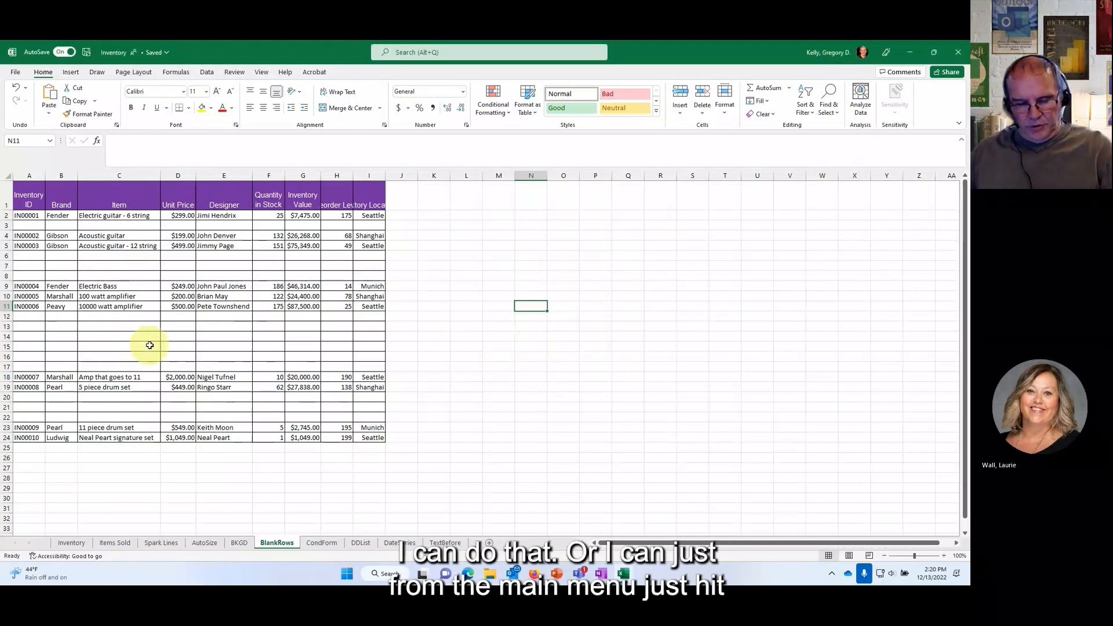
Step: Select all blank cells in the inventory table with Go To Special and delete them, shifting the cells up
{"action": "key", "text": "ctrl+g"}
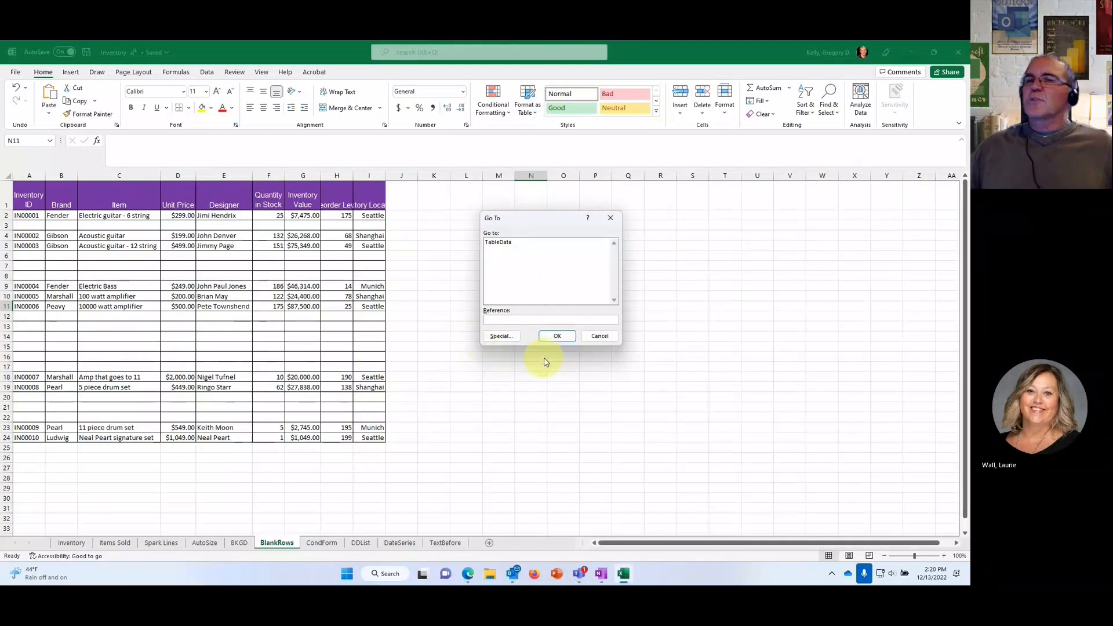
{"action": "left_click", "coordinate": [502, 337]}
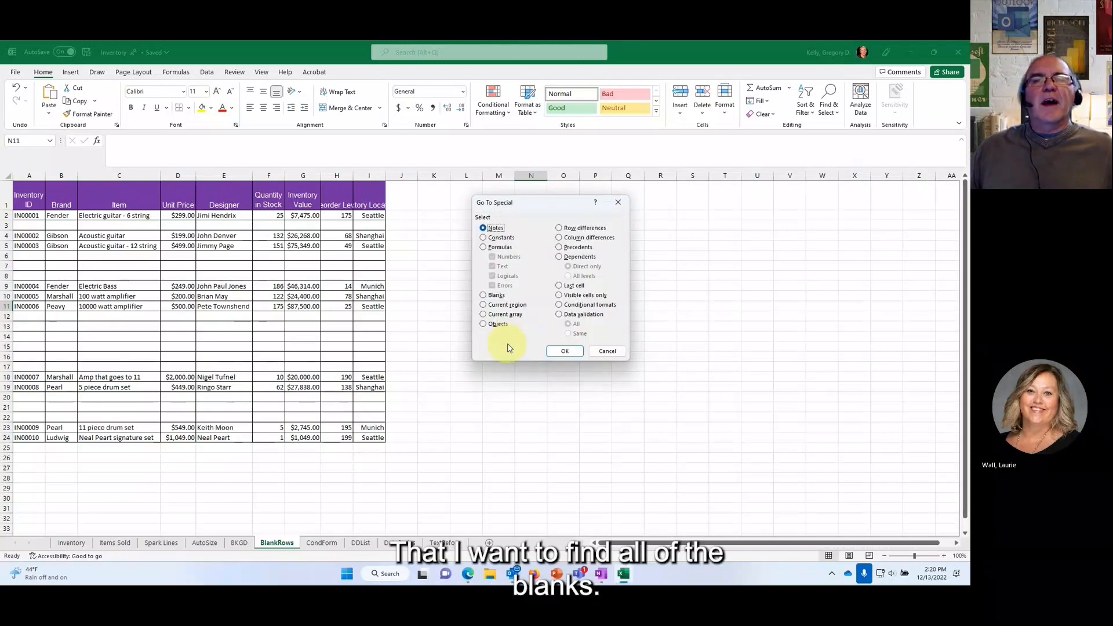
{"action": "left_click", "coordinate": [486, 297]}
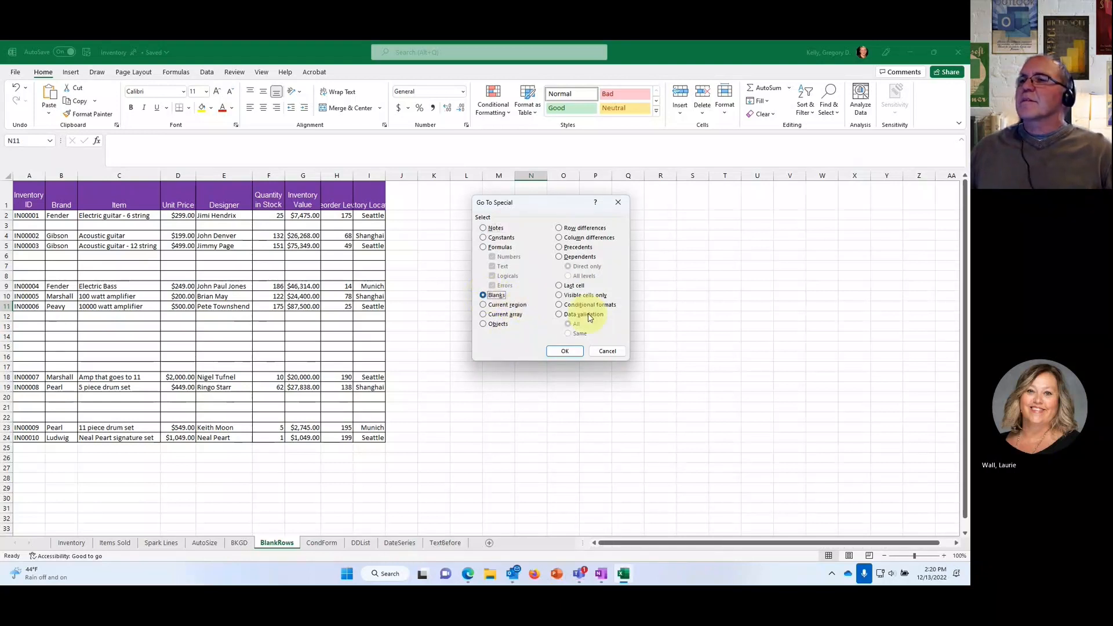
{"action": "left_click", "coordinate": [566, 352]}
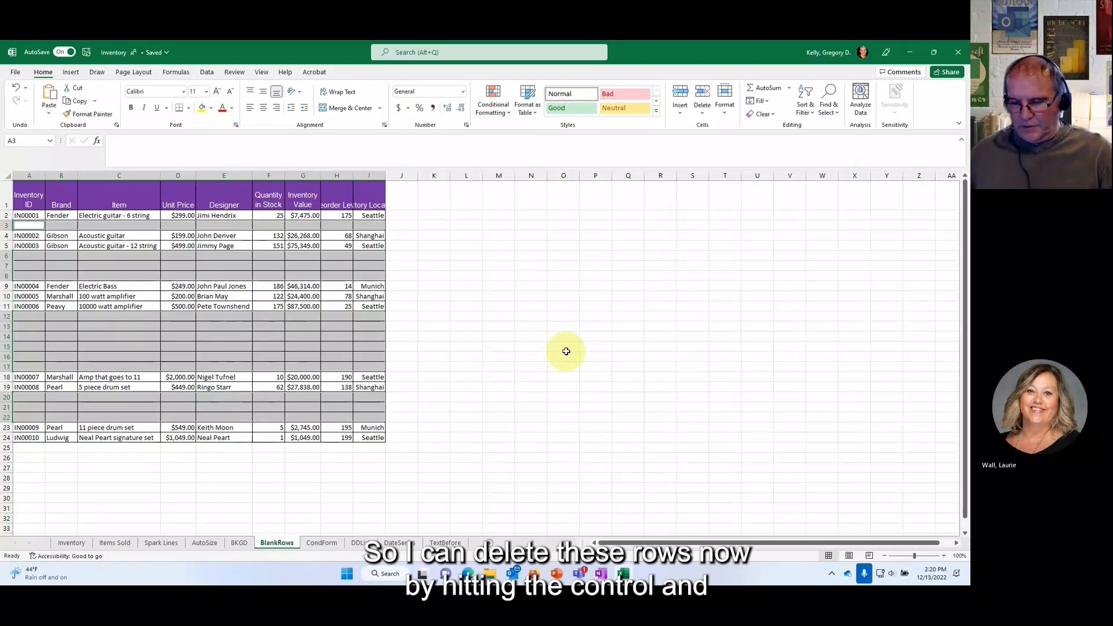
{"action": "key", "text": "ctrl+minus"}
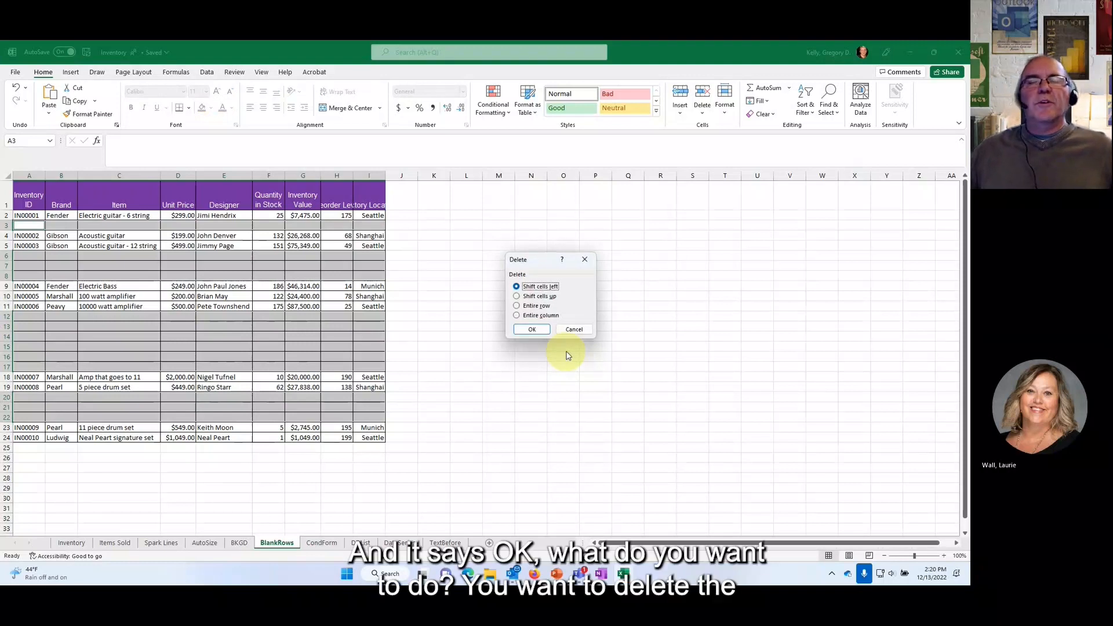
{"action": "left_click", "coordinate": [547, 296]}
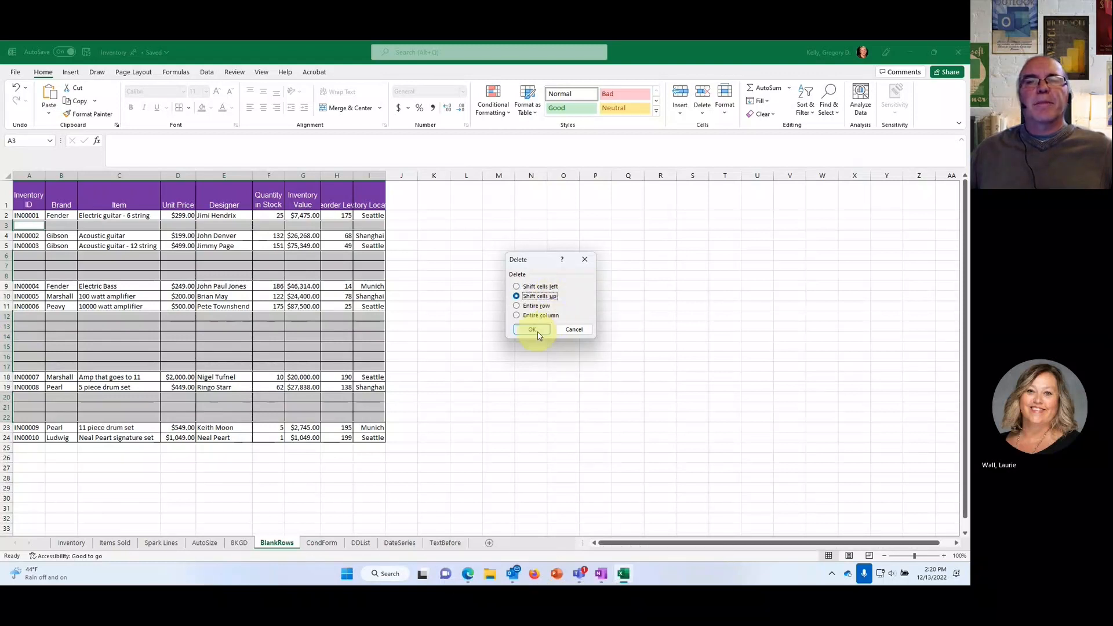
{"action": "left_click", "coordinate": [532, 329]}
{"action": "left_click", "coordinate": [288, 457]}
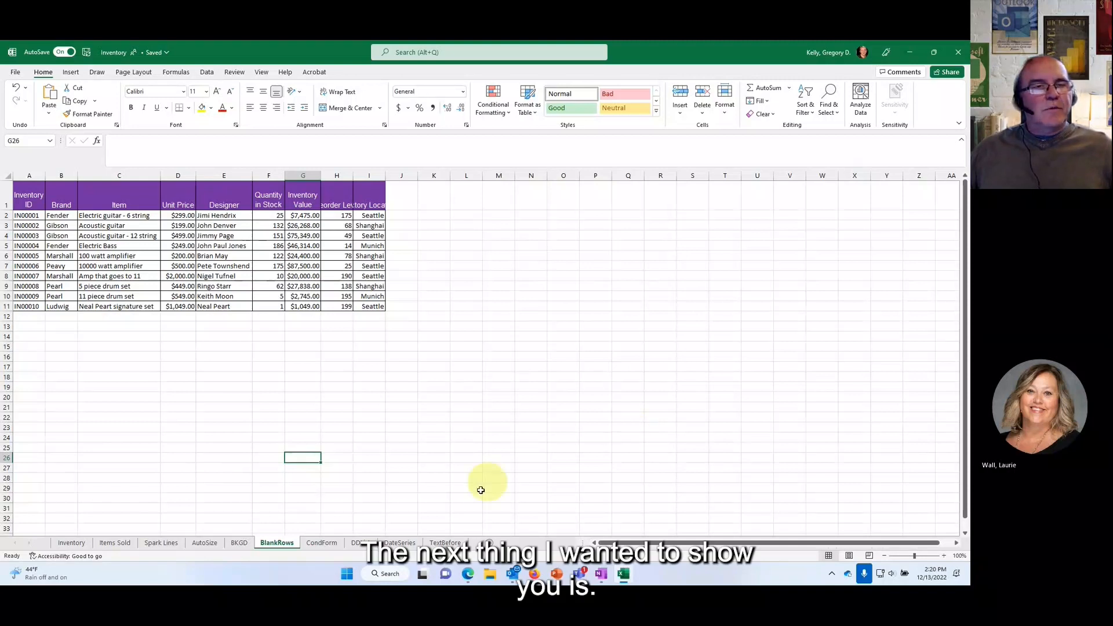
Step: On the DateSeries sheet, fill the date in A2 down through A31 as a daily series
{"action": "left_click", "coordinate": [403, 542]}
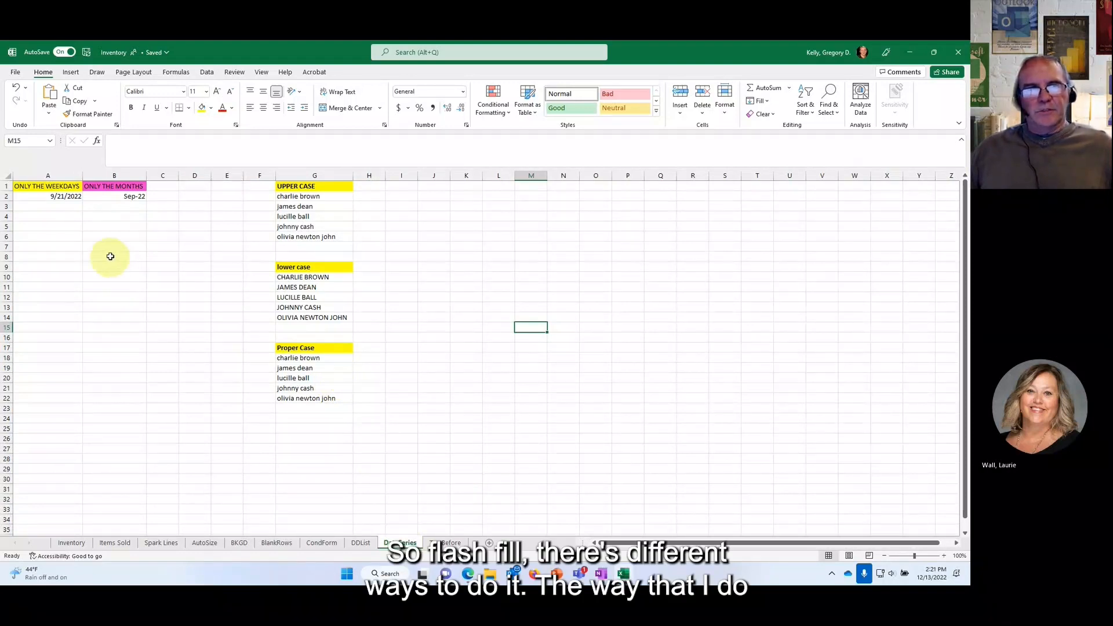
{"action": "left_click", "coordinate": [377, 197]}
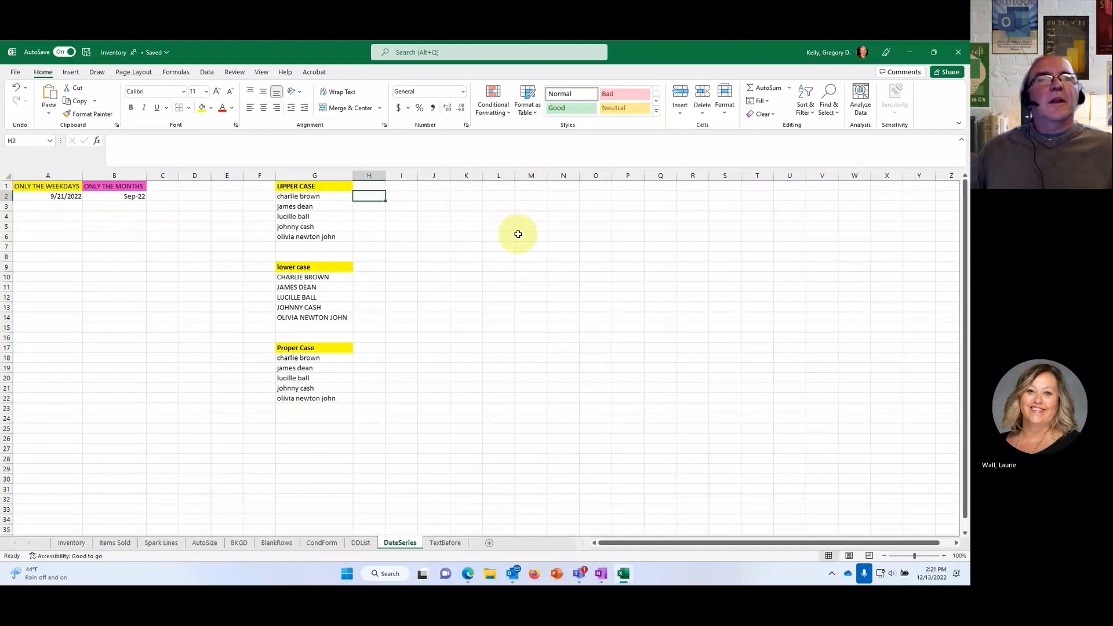
{"action": "left_click", "coordinate": [86, 235]}
{"action": "left_click", "coordinate": [64, 197]}
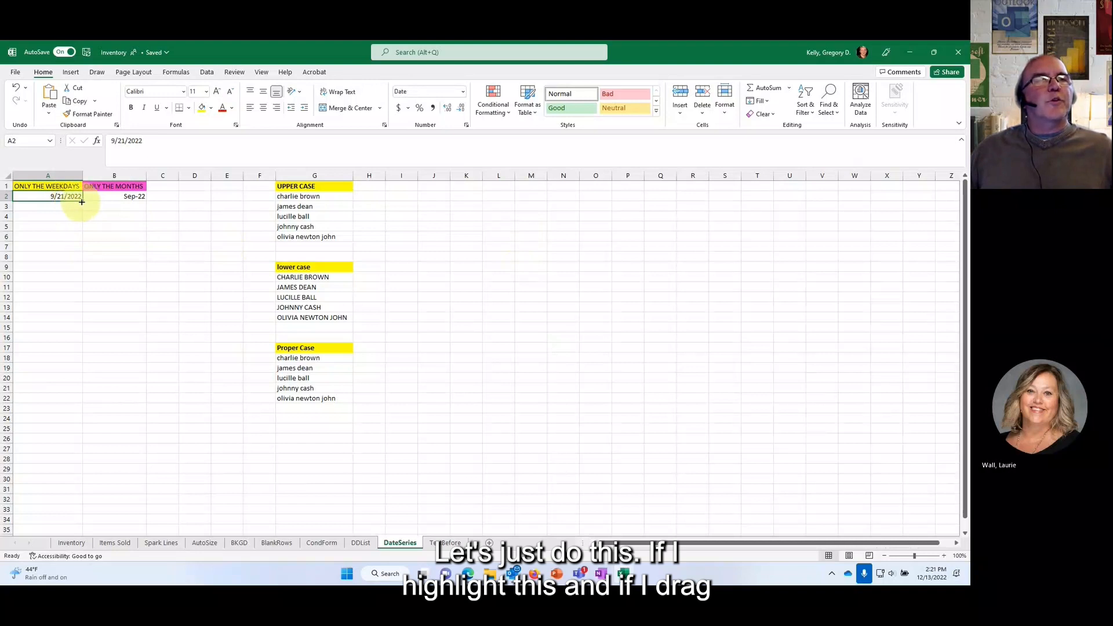
{"action": "left_click_drag", "start_coordinate": [83, 201], "coordinate": [85, 494]}
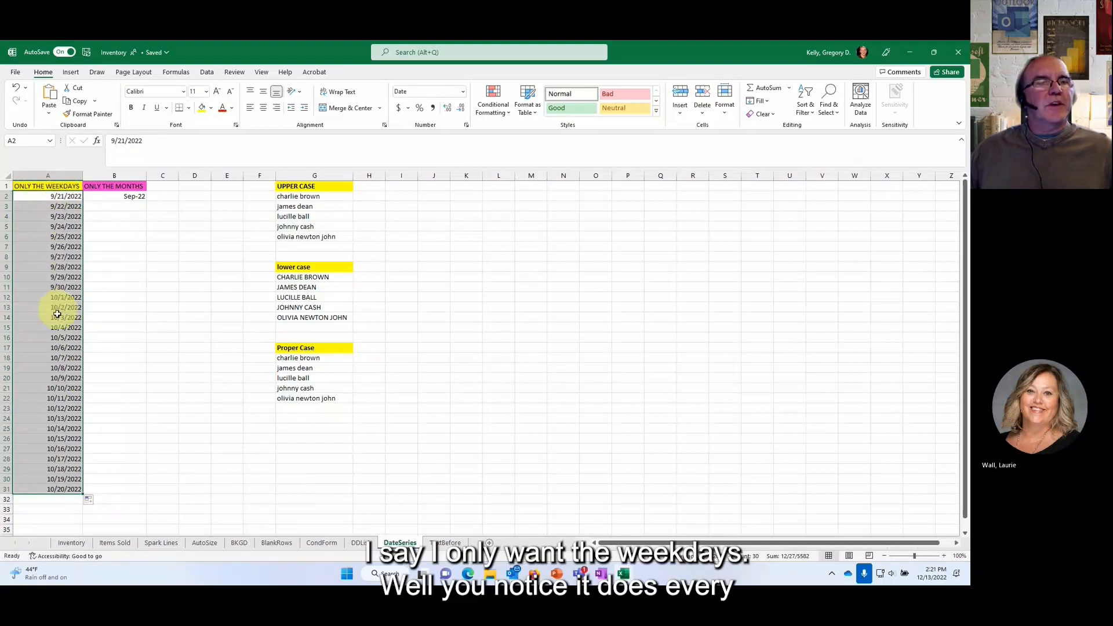
Step: Change the filled date series in column A to weekdays only
{"action": "left_click", "coordinate": [98, 502]}
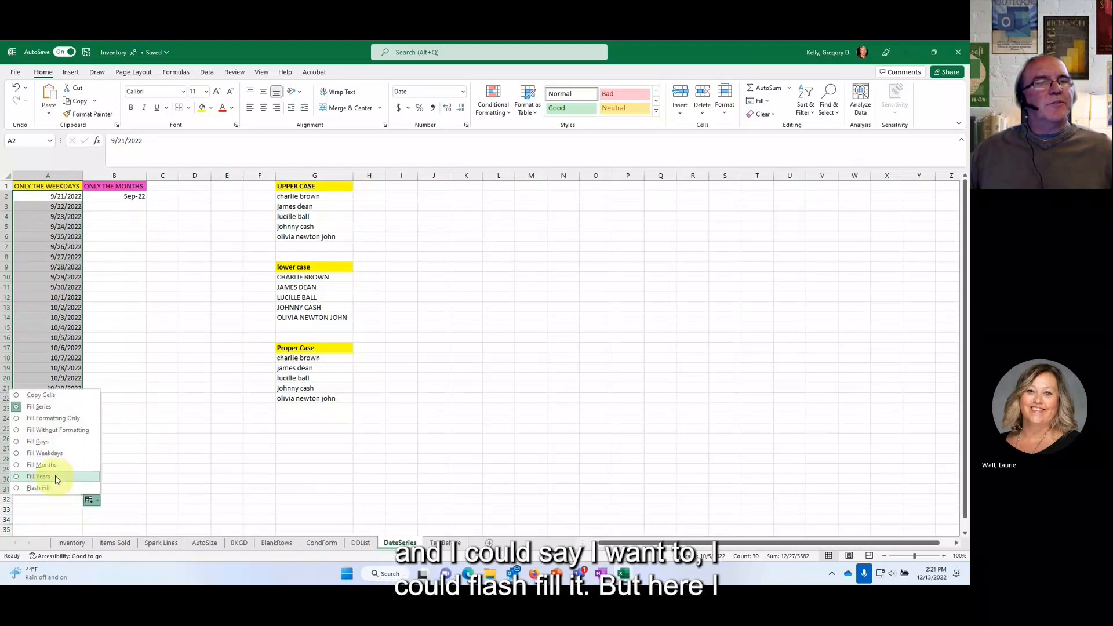
{"action": "left_click", "coordinate": [46, 453]}
{"action": "left_click", "coordinate": [137, 368]}
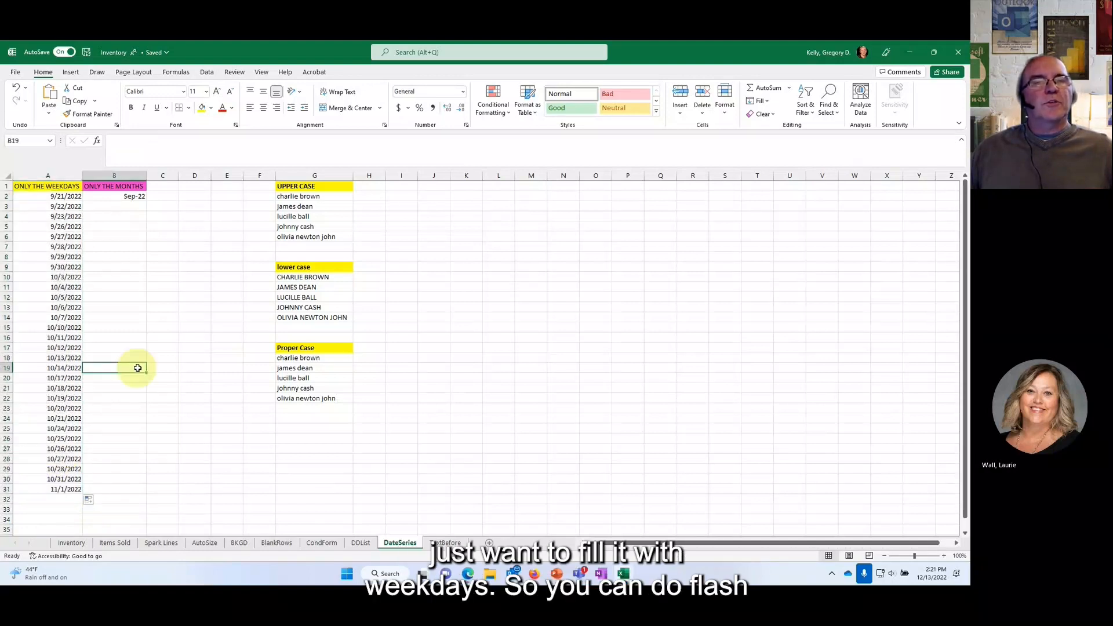
Step: Enter Charlie Brown in H18 beside the Proper Case list and widen column H to fit the name
{"action": "left_click", "coordinate": [366, 358]}
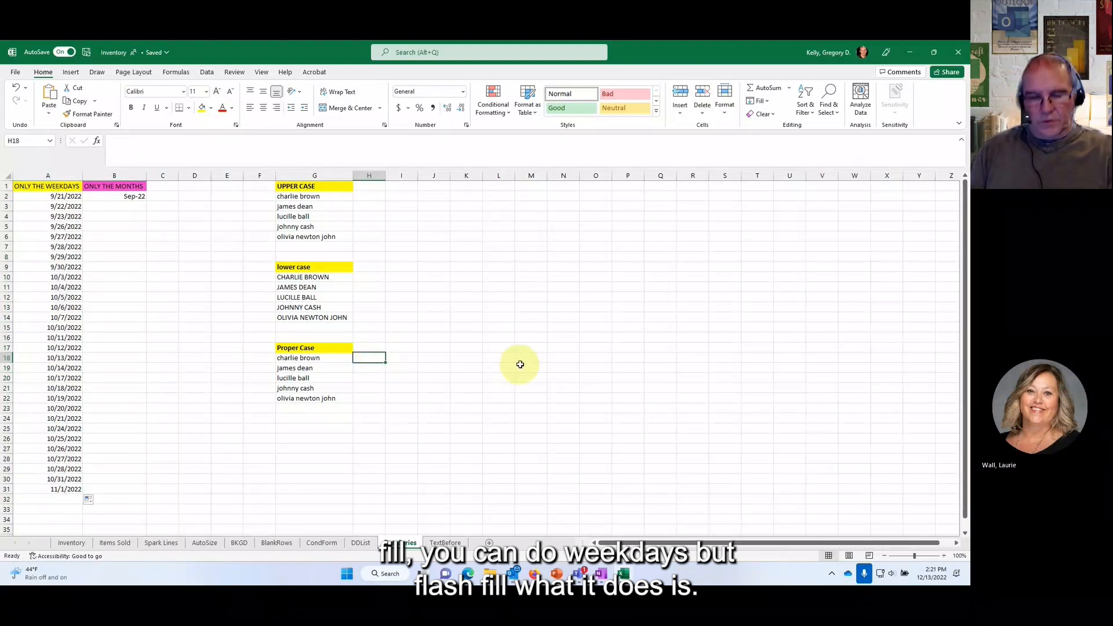
{"action": "type", "text": "CC"}
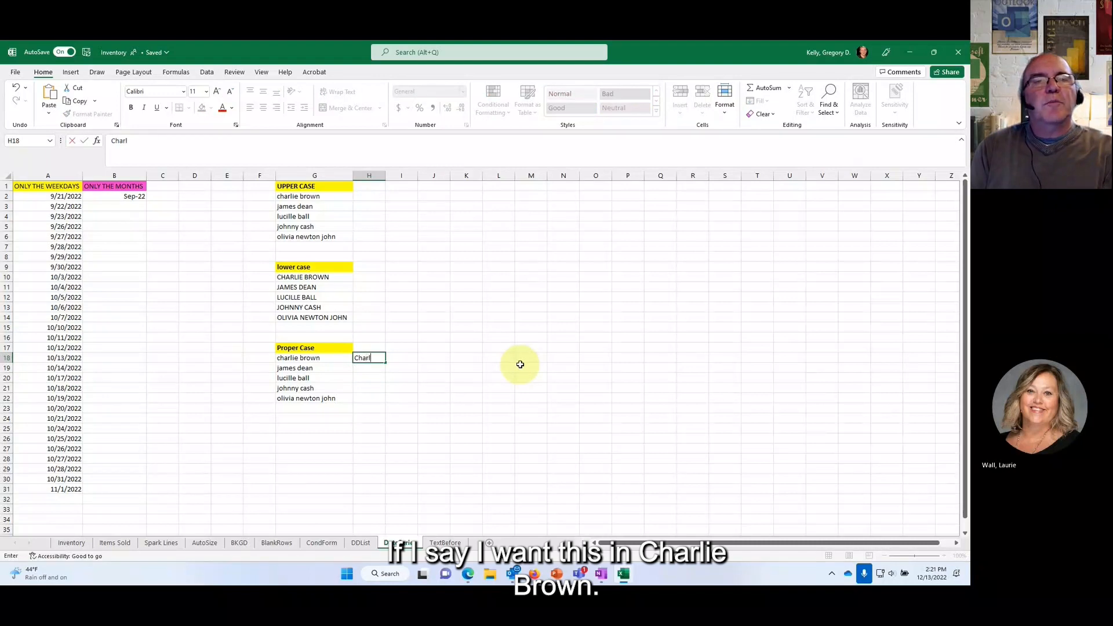
{"action": "type", "text": "harlie B"}
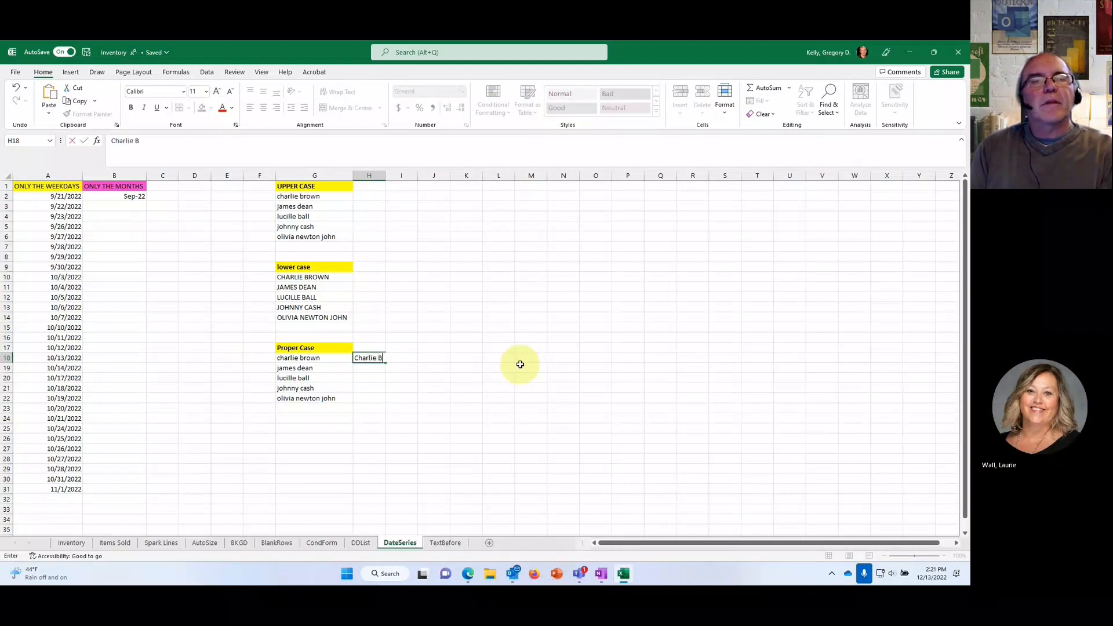
{"action": "type", "text": "rown"}
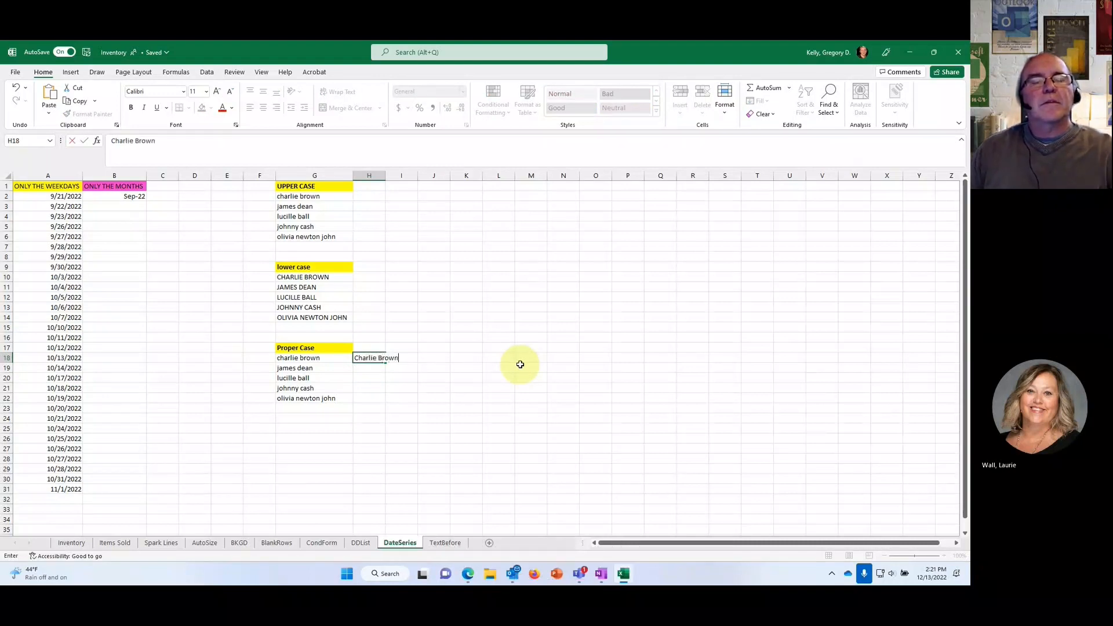
{"action": "left_click", "coordinate": [401, 418]}
{"action": "left_click_drag", "start_coordinate": [385, 174], "coordinate": [422, 174]}
{"action": "left_click", "coordinate": [393, 357]}
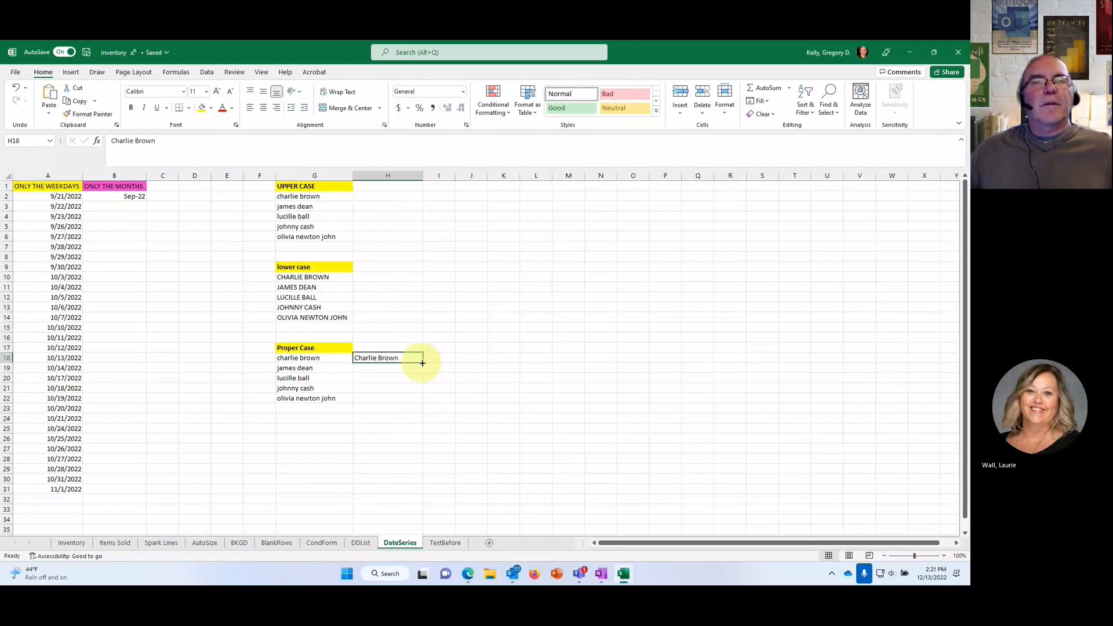
Step: Fill H18 down through H22 using Flash Fill to convert the Proper Case names
{"action": "left_click_drag", "start_coordinate": [423, 363], "coordinate": [422, 403]}
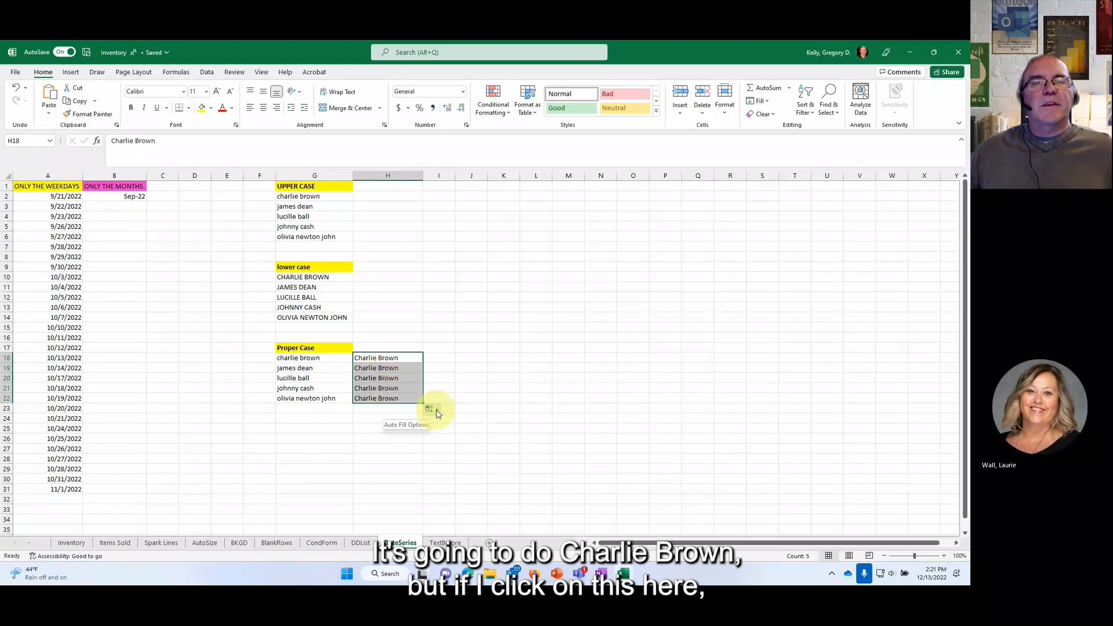
{"action": "left_click", "coordinate": [436, 411]}
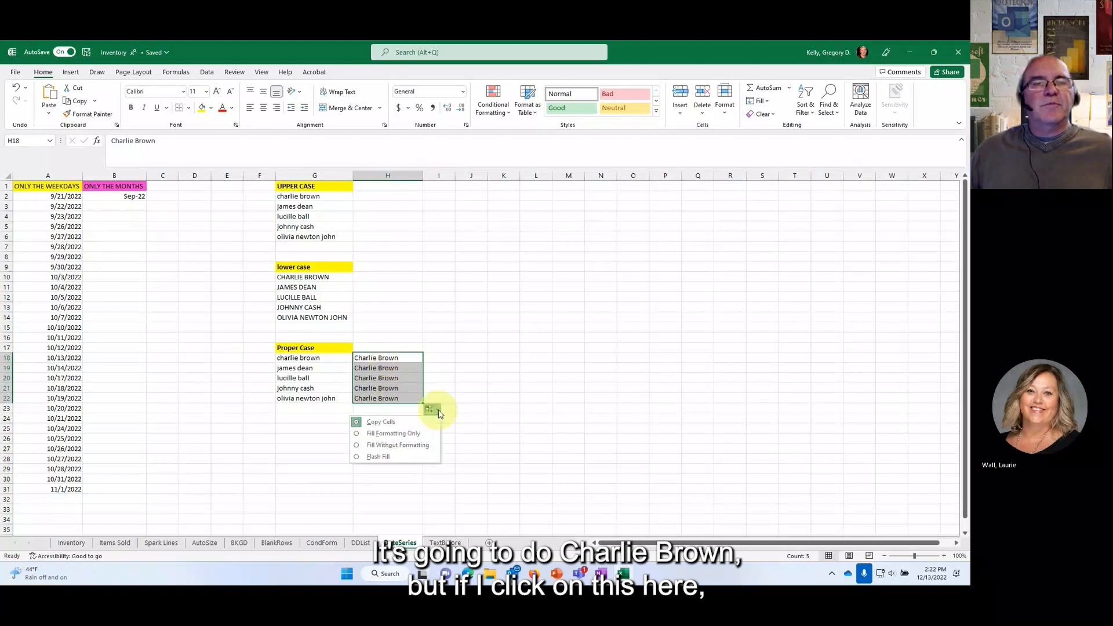
{"action": "left_click", "coordinate": [387, 456]}
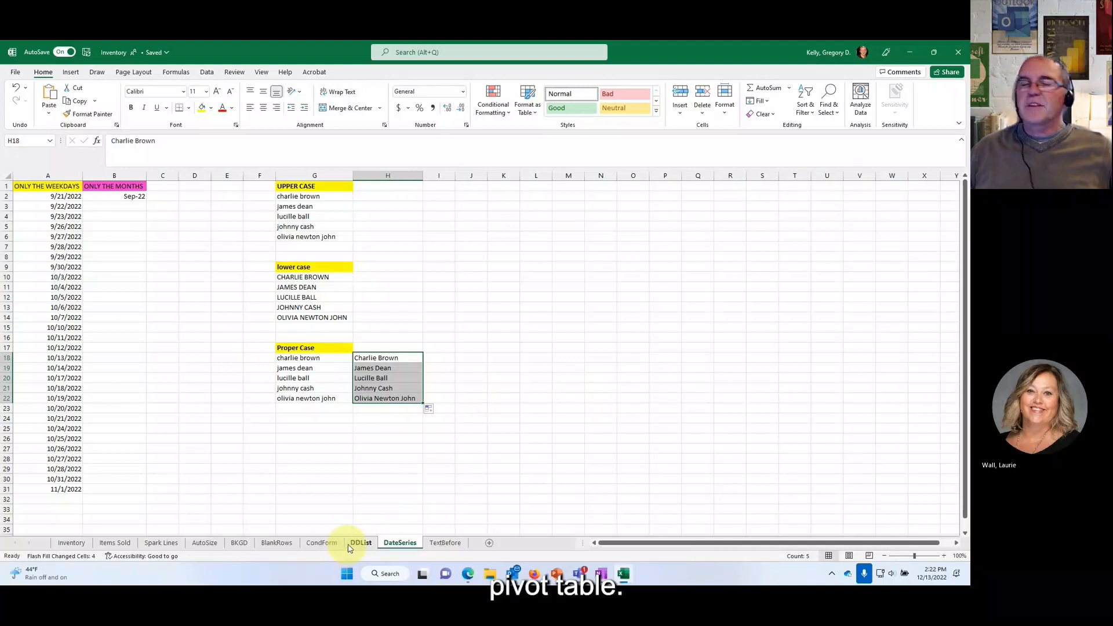
{"action": "left_click", "coordinate": [243, 542]}
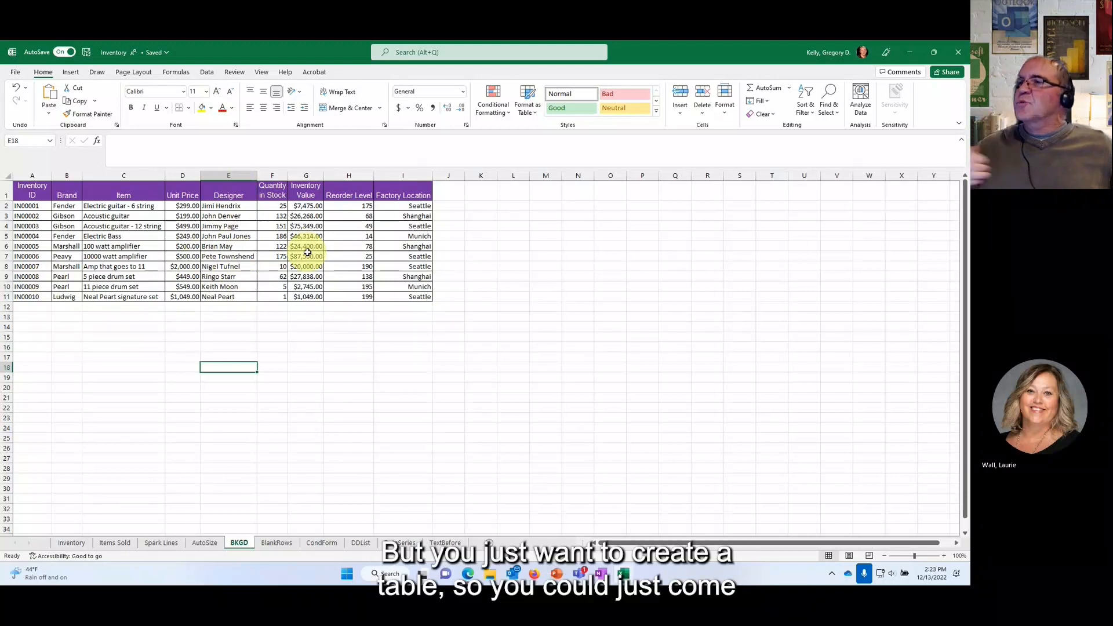
{"action": "left_click", "coordinate": [220, 238]}
{"action": "left_click", "coordinate": [71, 73]}
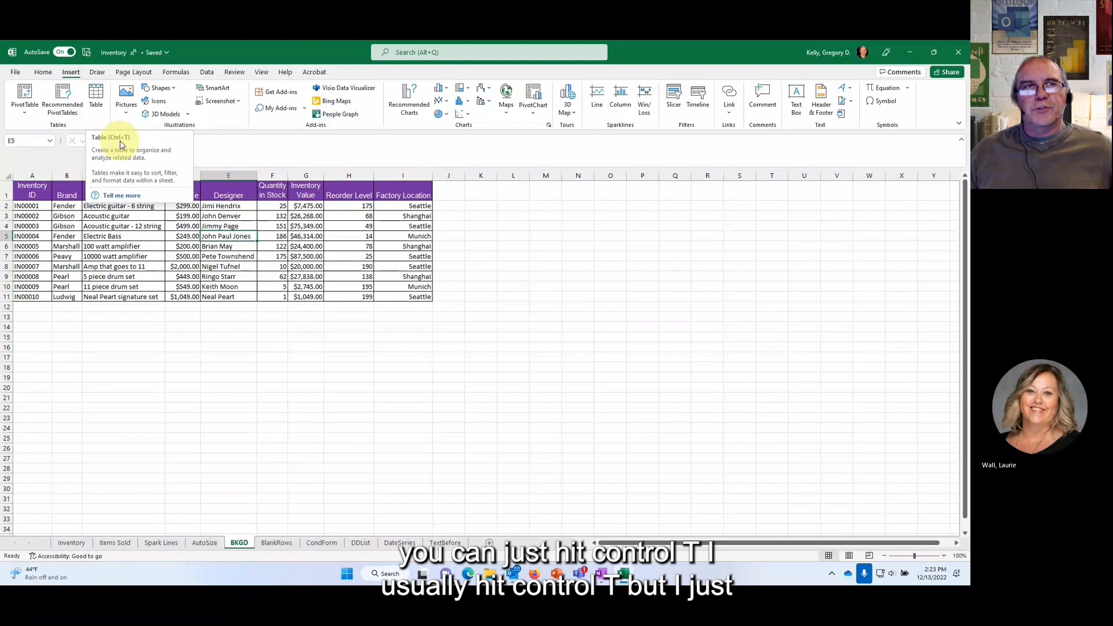
{"action": "left_click", "coordinate": [96, 102]}
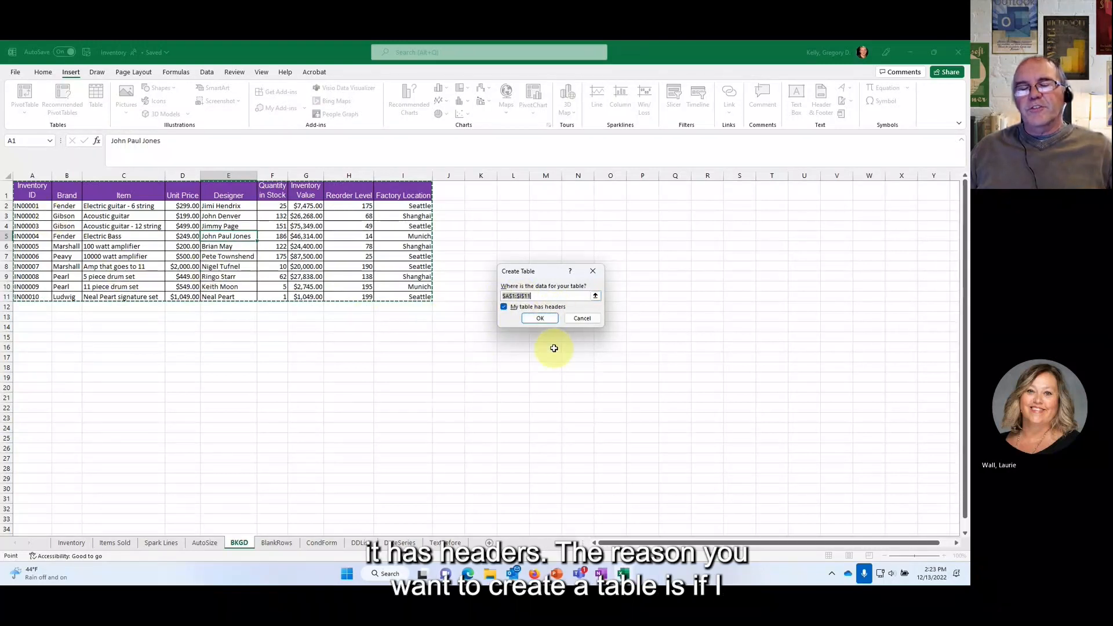
{"action": "left_click", "coordinate": [581, 317]}
{"action": "left_click", "coordinate": [350, 366]}
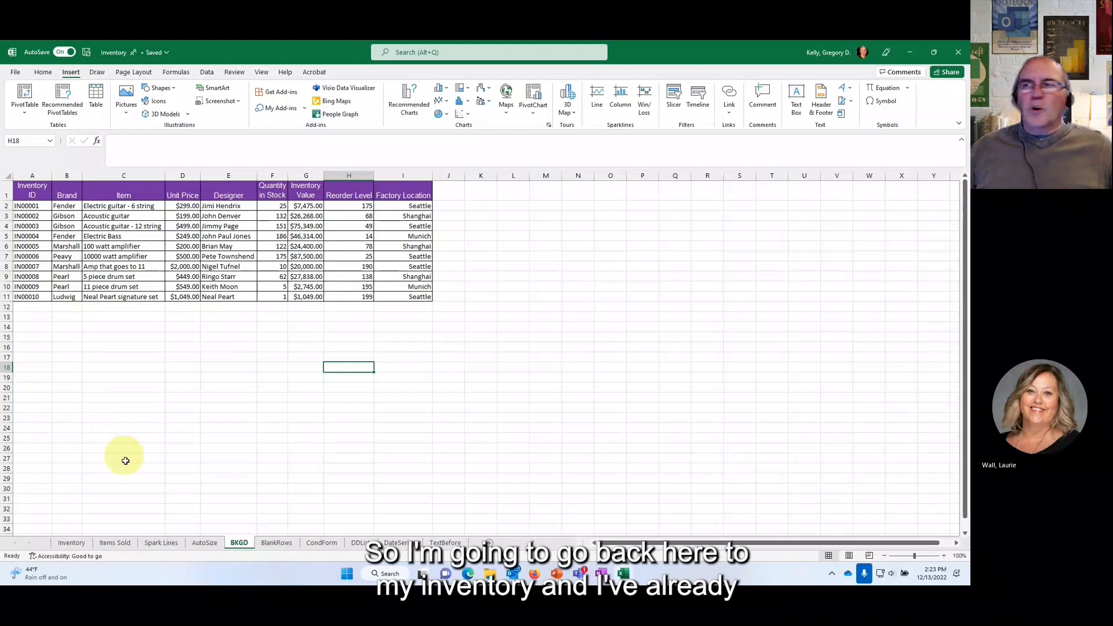
Step: Go to the Inventory sheet and select a cell in the Designer column of the inventory table
{"action": "left_click", "coordinate": [70, 542]}
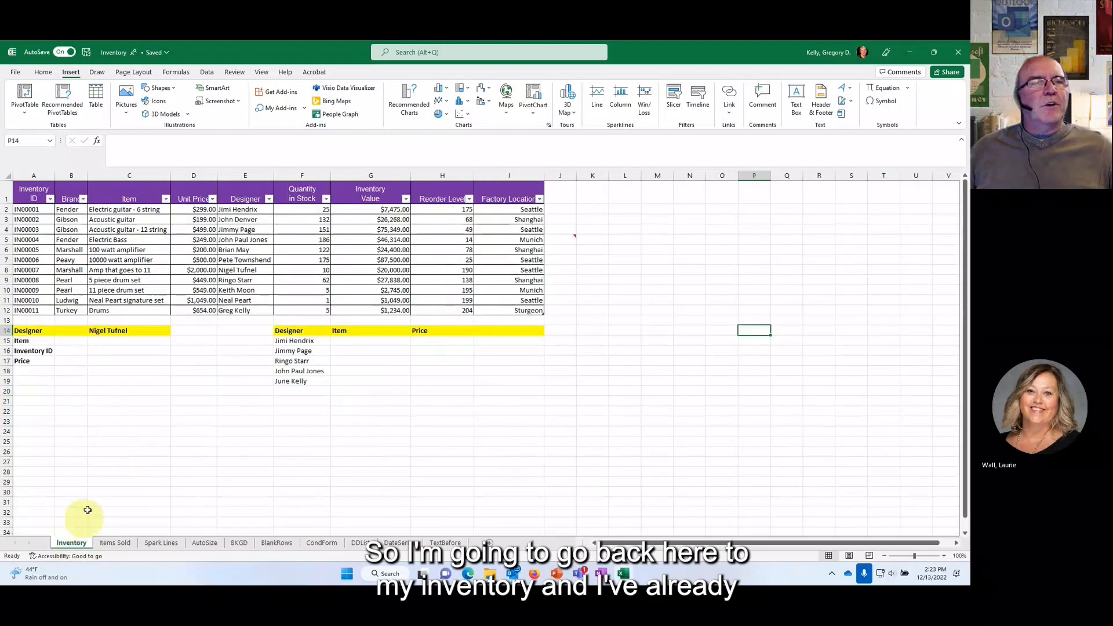
{"action": "left_click", "coordinate": [161, 248]}
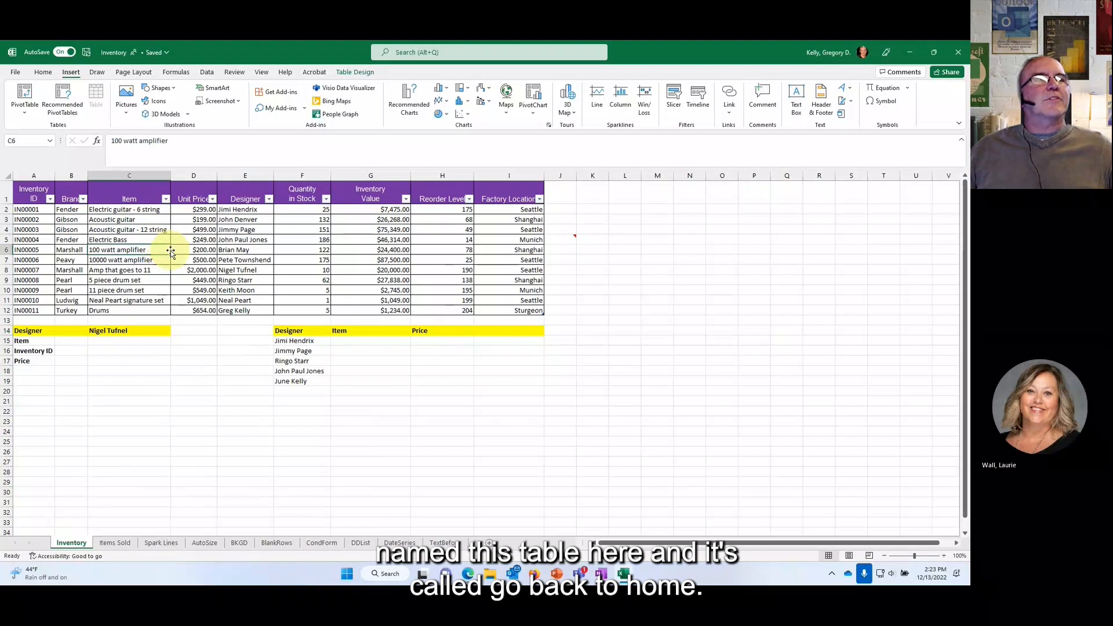
{"action": "left_click", "coordinate": [43, 72]}
{"action": "left_click", "coordinate": [203, 259]}
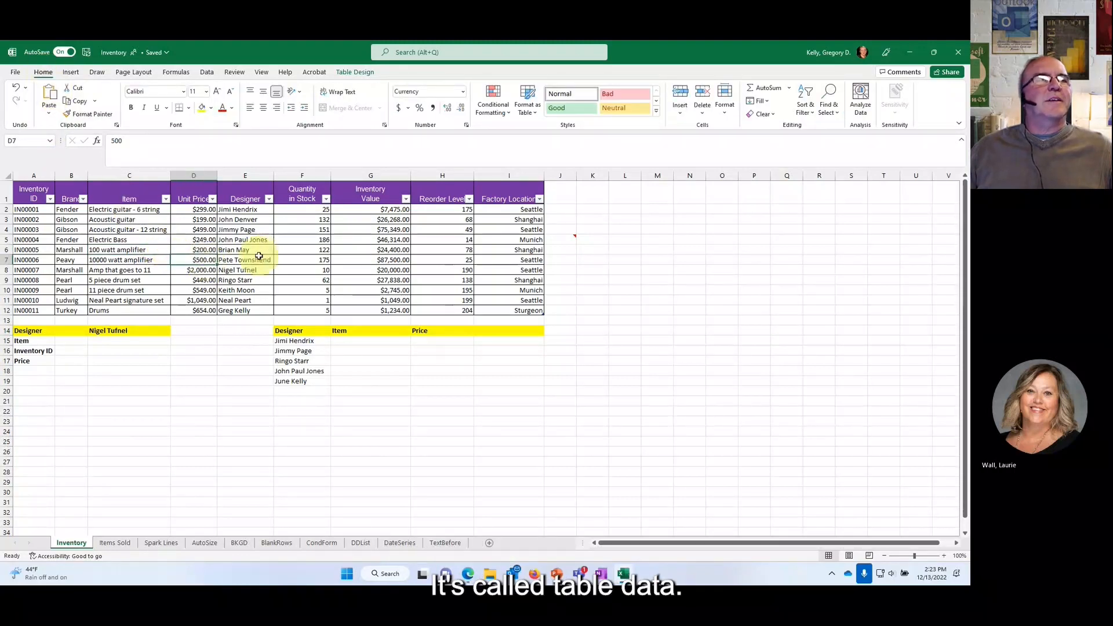
{"action": "right_click", "coordinate": [258, 258]}
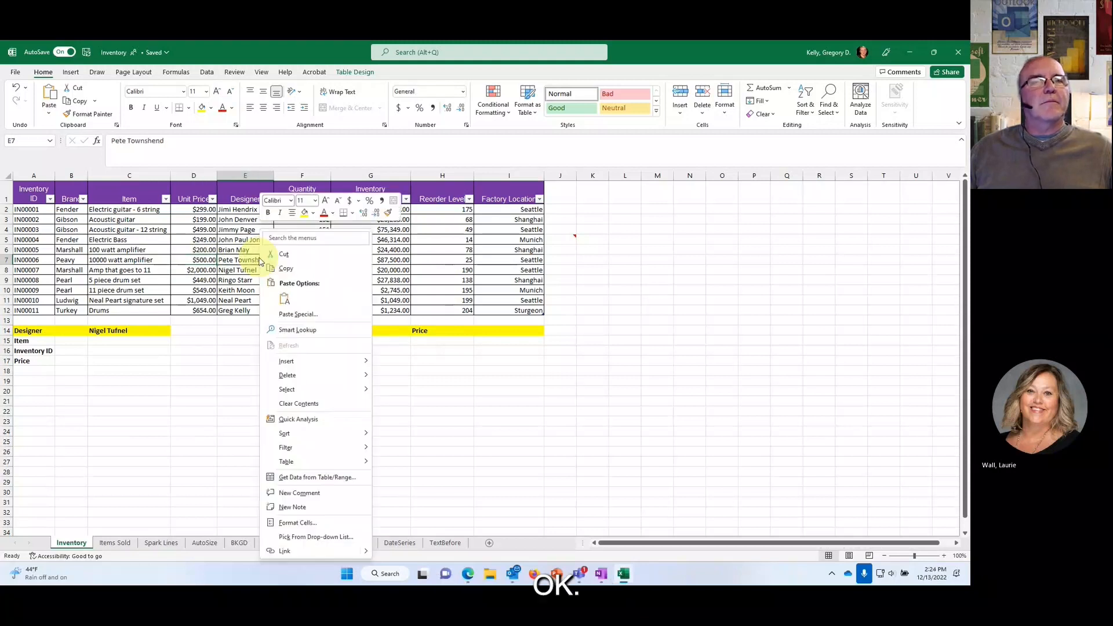
{"action": "key", "text": "Escape"}
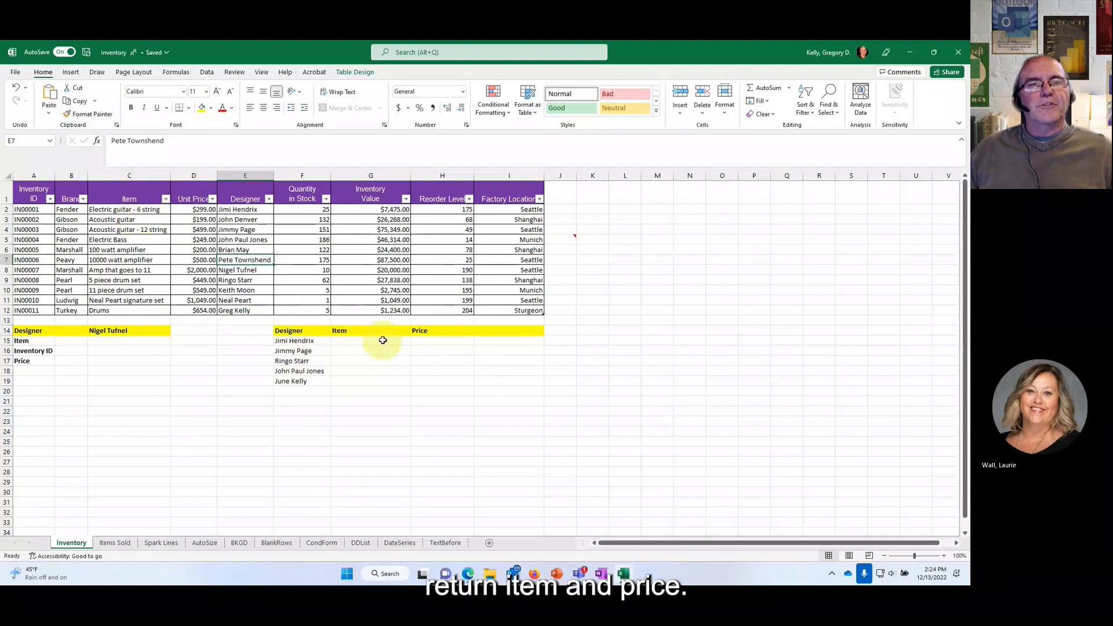
Step: Start an XLOOKUP formula in G15 with F15 as the lookup value and the table's Designer column as the lookup array
{"action": "left_click", "coordinate": [360, 340]}
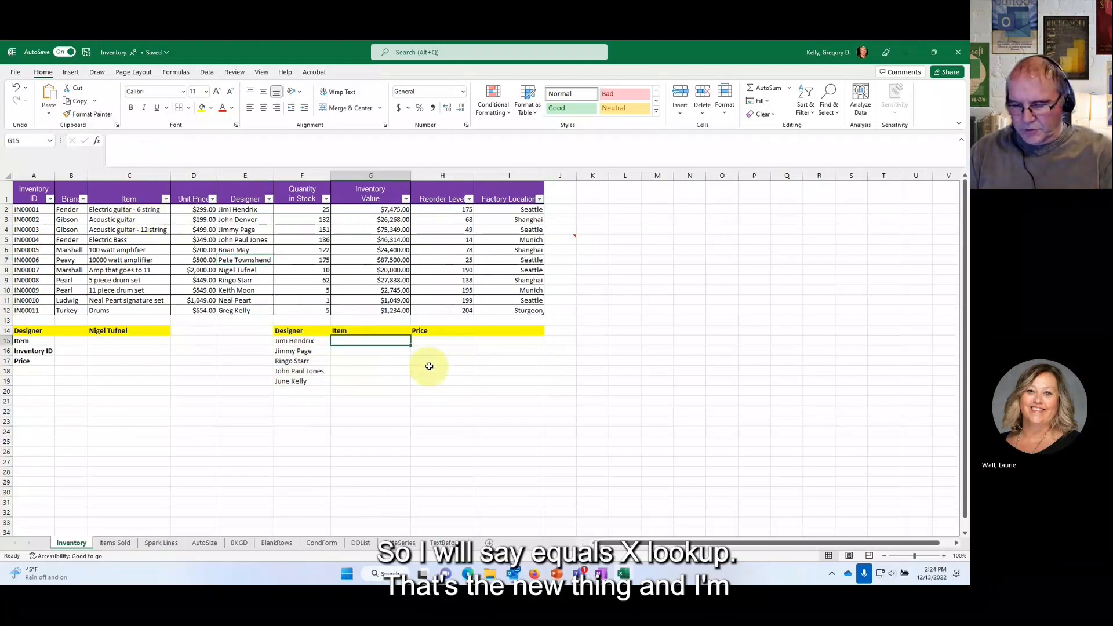
{"action": "type", "text": "=x"}
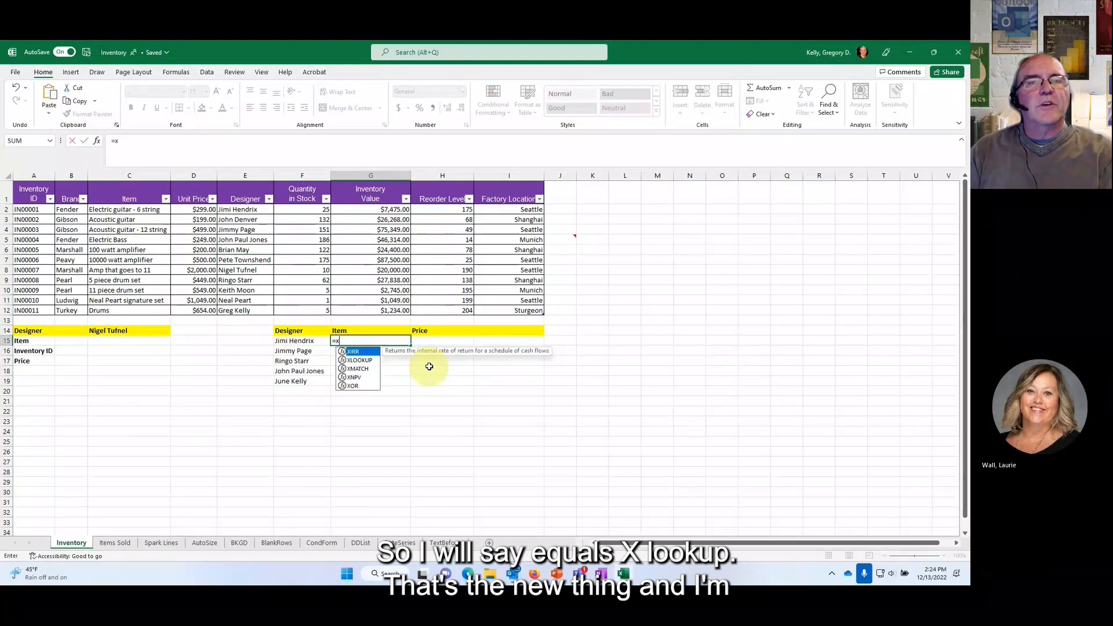
{"action": "type", "text": "l"}
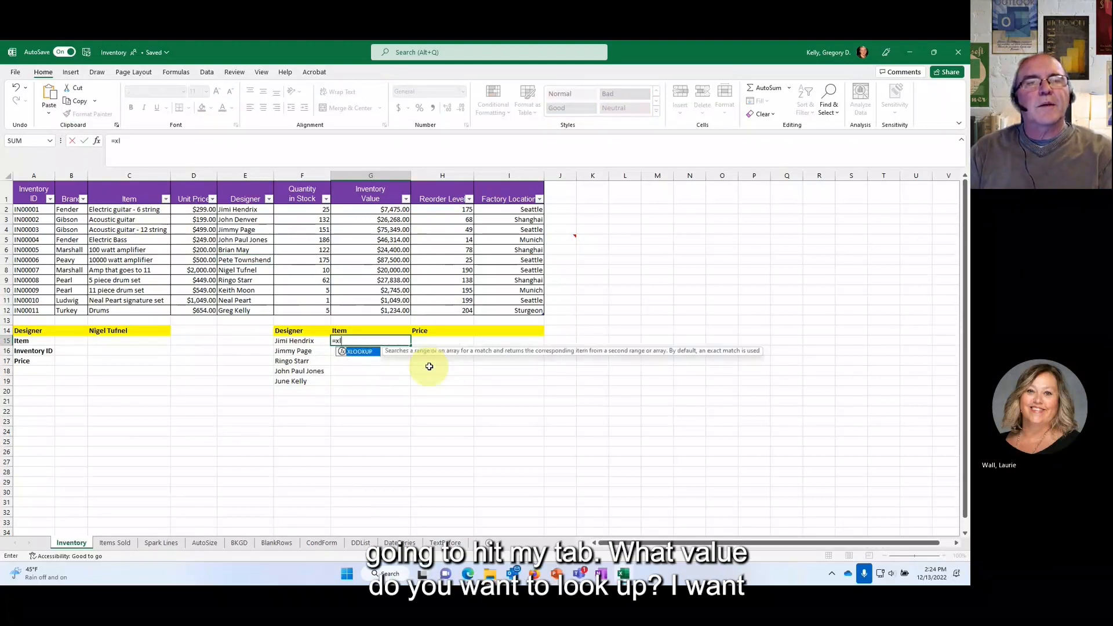
{"action": "key", "text": "Tab"}
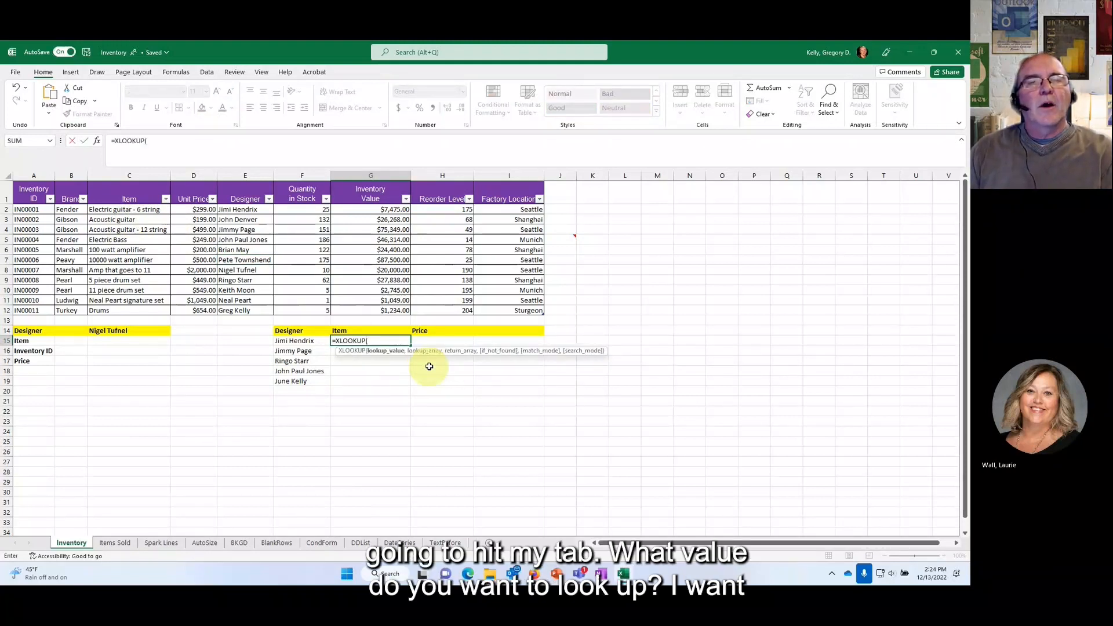
{"action": "key", "text": "Left"}
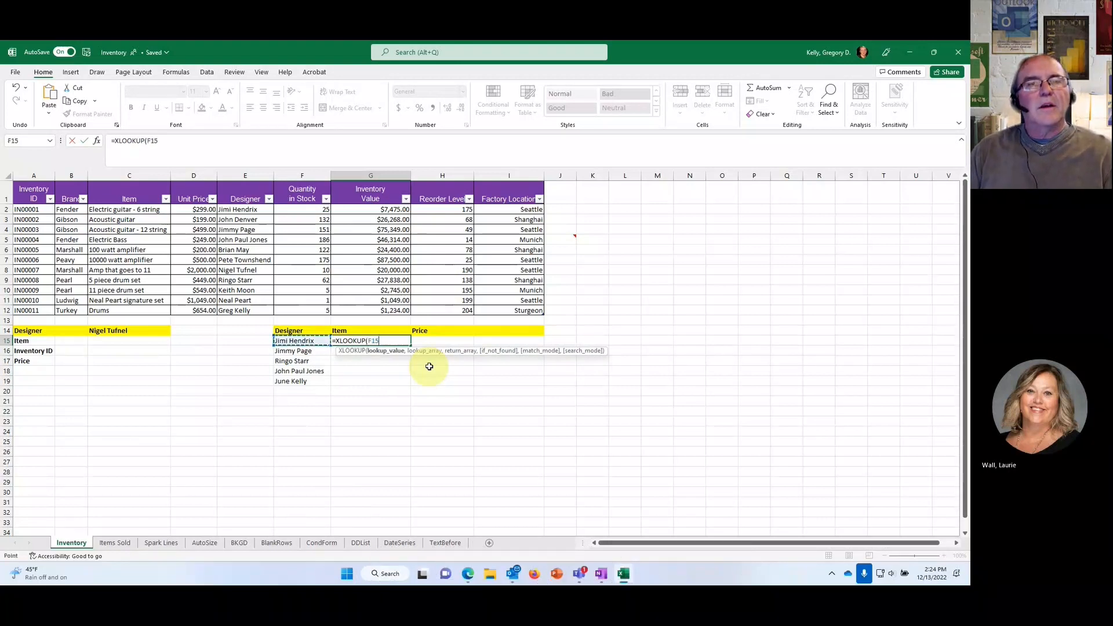
{"action": "type", "text": ","}
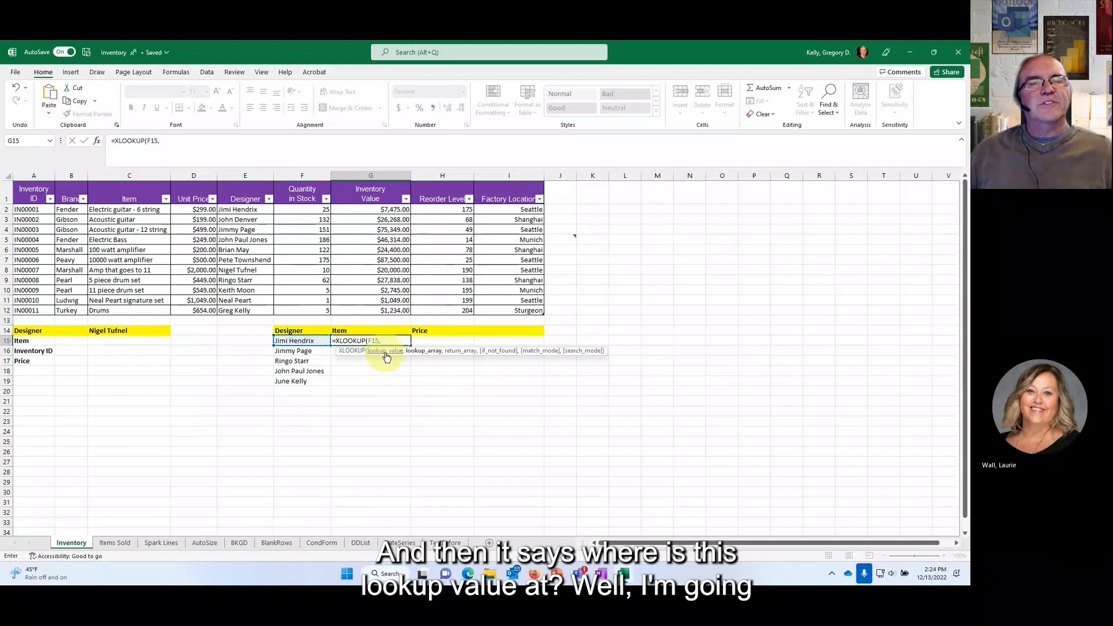
{"action": "left_click", "coordinate": [244, 210]}
{"action": "left_click_drag", "start_coordinate": [247, 237], "coordinate": [249, 313]}
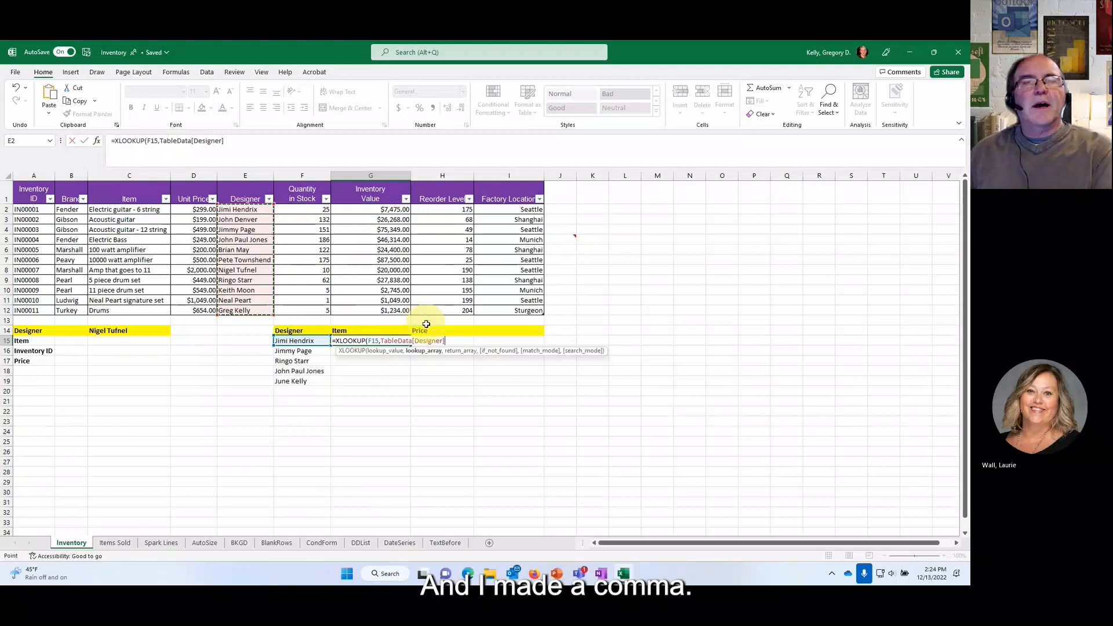
Step: Complete the XLOOKUP in G15 with the table's Item through Unit Price columns as the return array
{"action": "type", "text": ","}
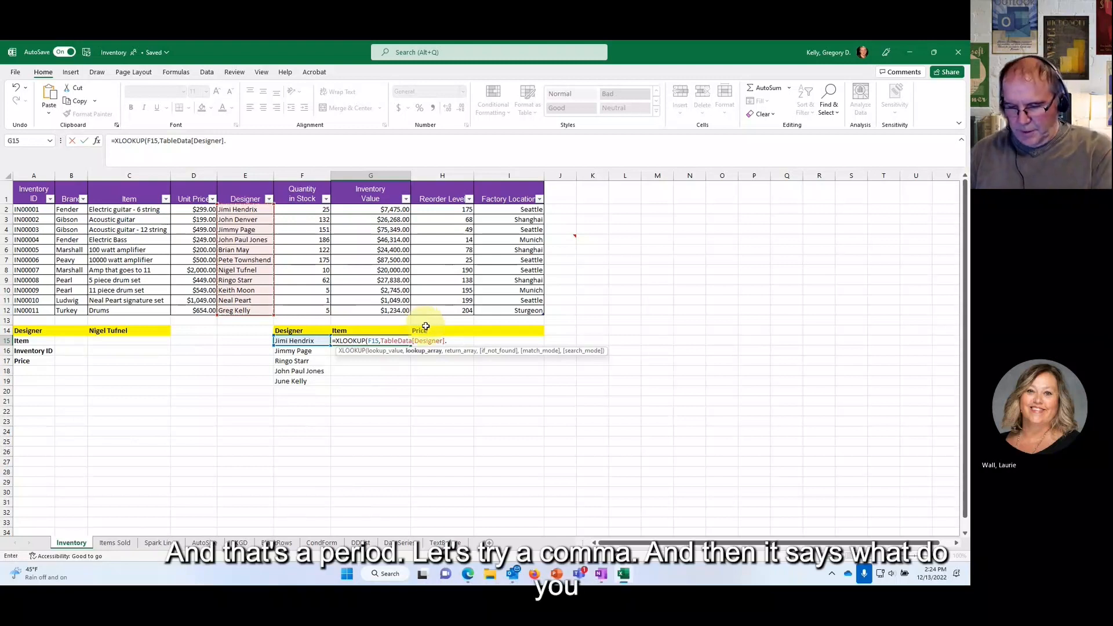
{"action": "key", "text": "BackSpace"}
{"action": "type", "text": ","}
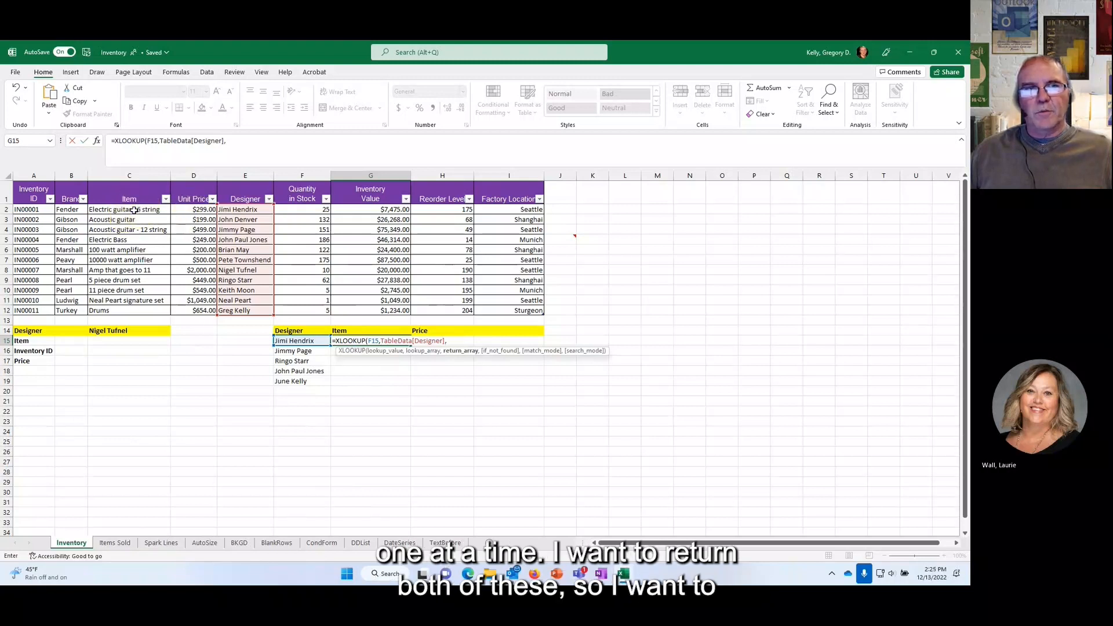
{"action": "left_click_drag", "start_coordinate": [134, 210], "coordinate": [214, 309]}
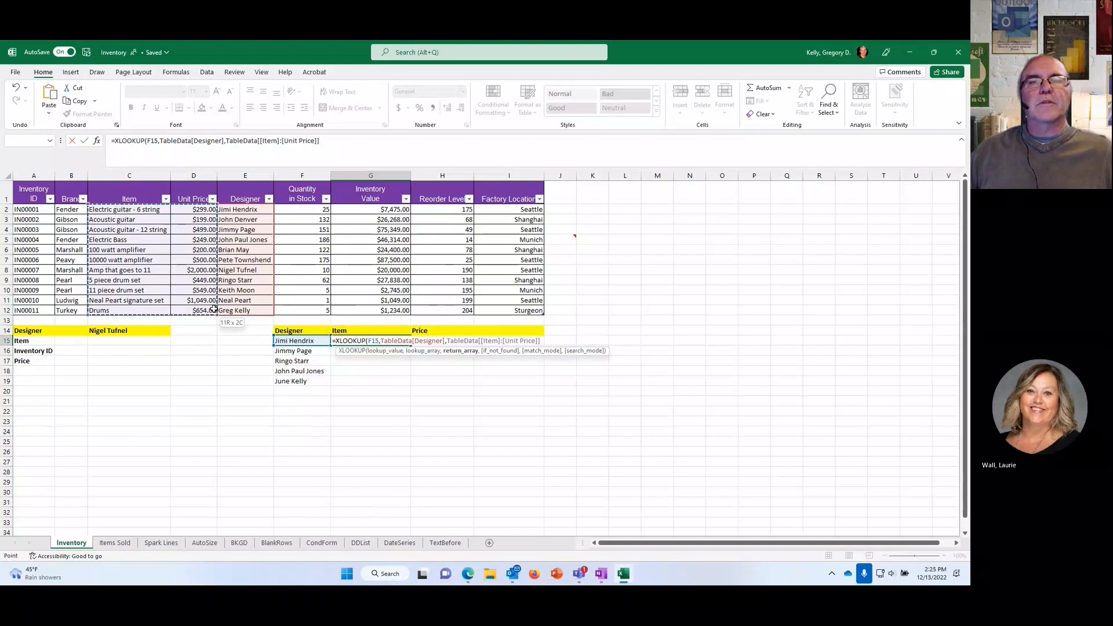
{"action": "left_click_drag", "start_coordinate": [214, 309], "coordinate": [215, 309]}
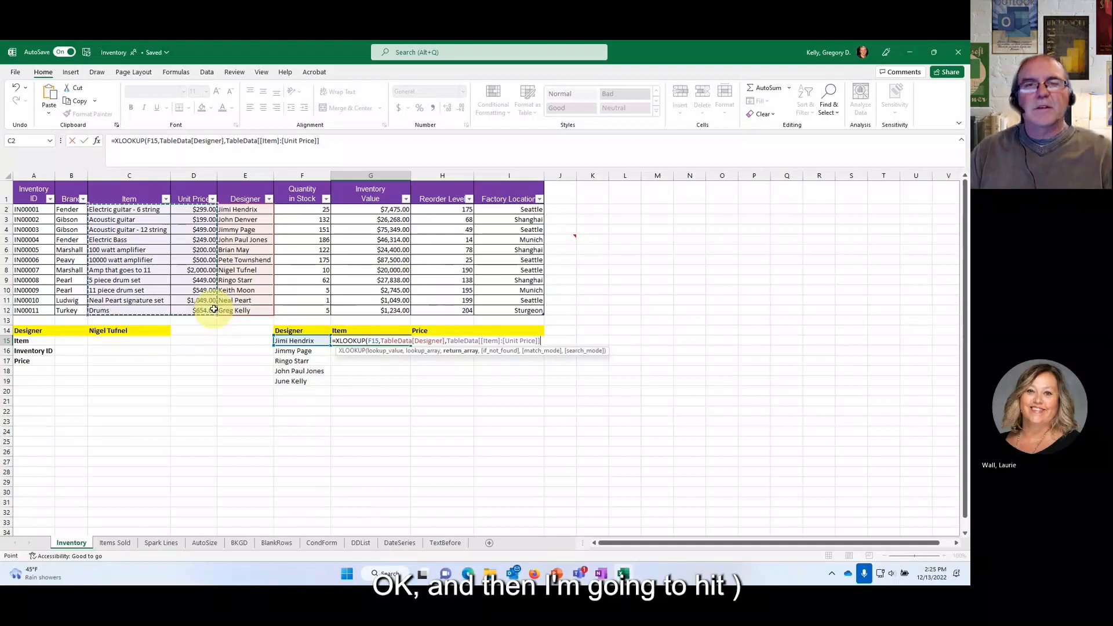
{"action": "type", "text": ")"}
{"action": "key", "text": "Return"}
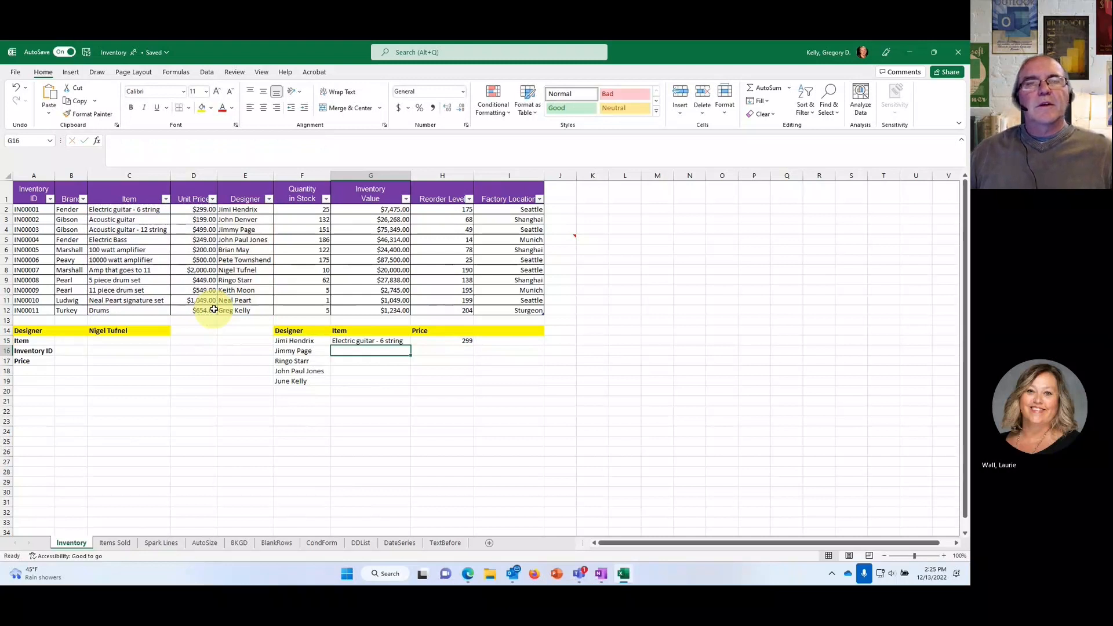
Step: Fill the XLOOKUP formula from G15 down through G19 for the remaining designers
{"action": "left_click", "coordinate": [399, 340]}
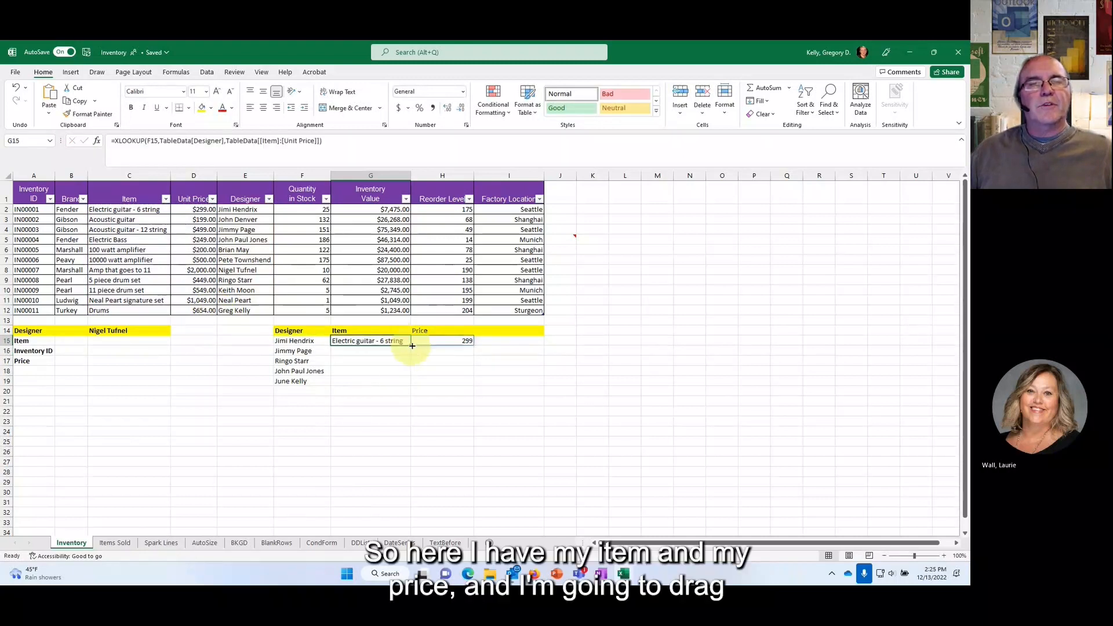
{"action": "left_click_drag", "start_coordinate": [410, 345], "coordinate": [410, 380]}
{"action": "left_click", "coordinate": [380, 429]}
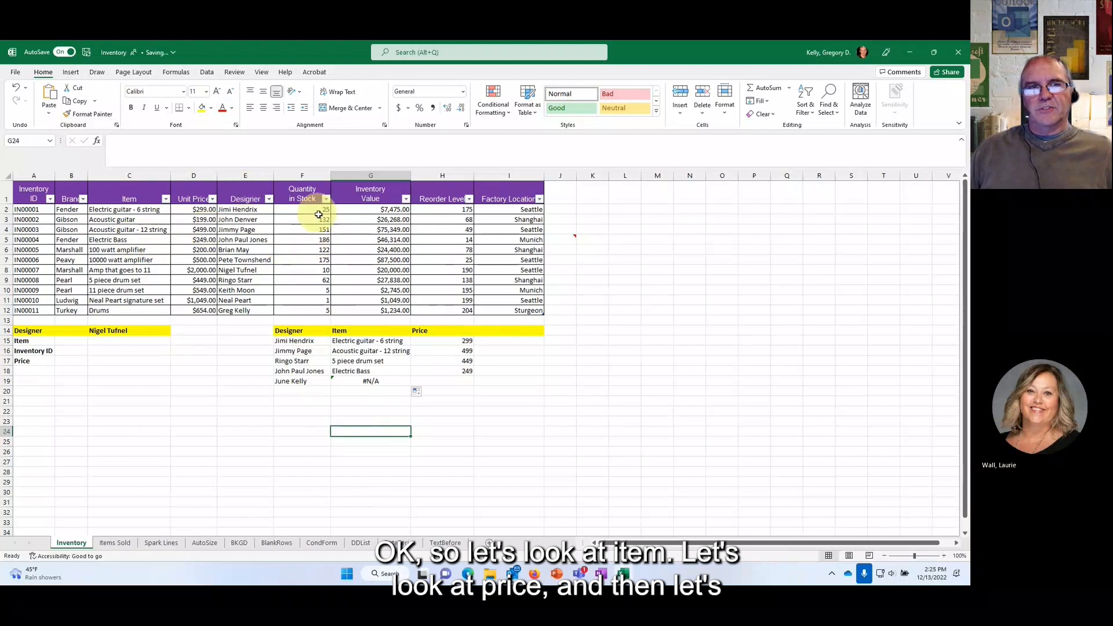
Step: Add the heading QIS in I14, beside the Price heading of the lookup area
{"action": "left_click", "coordinate": [506, 331]}
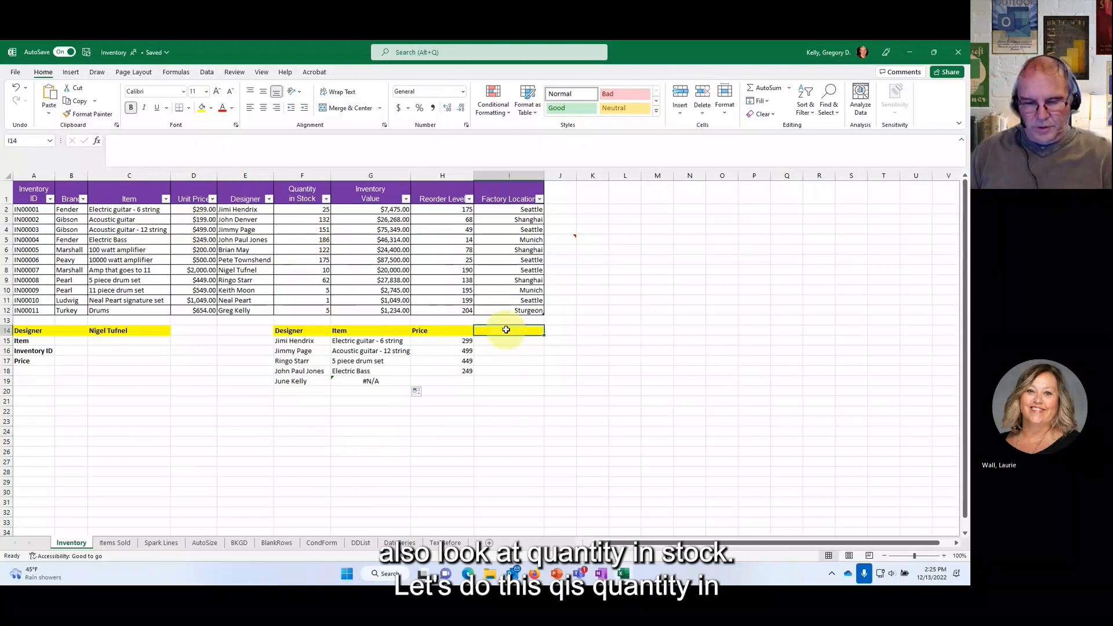
{"action": "type", "text": "QIS"}
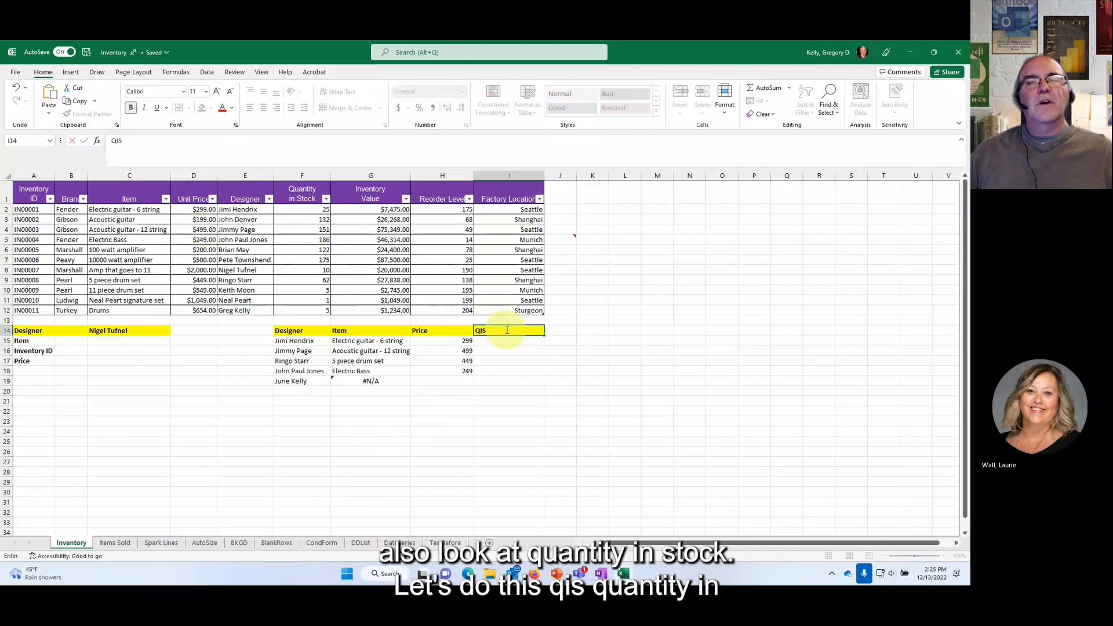
{"action": "left_click", "coordinate": [508, 421]}
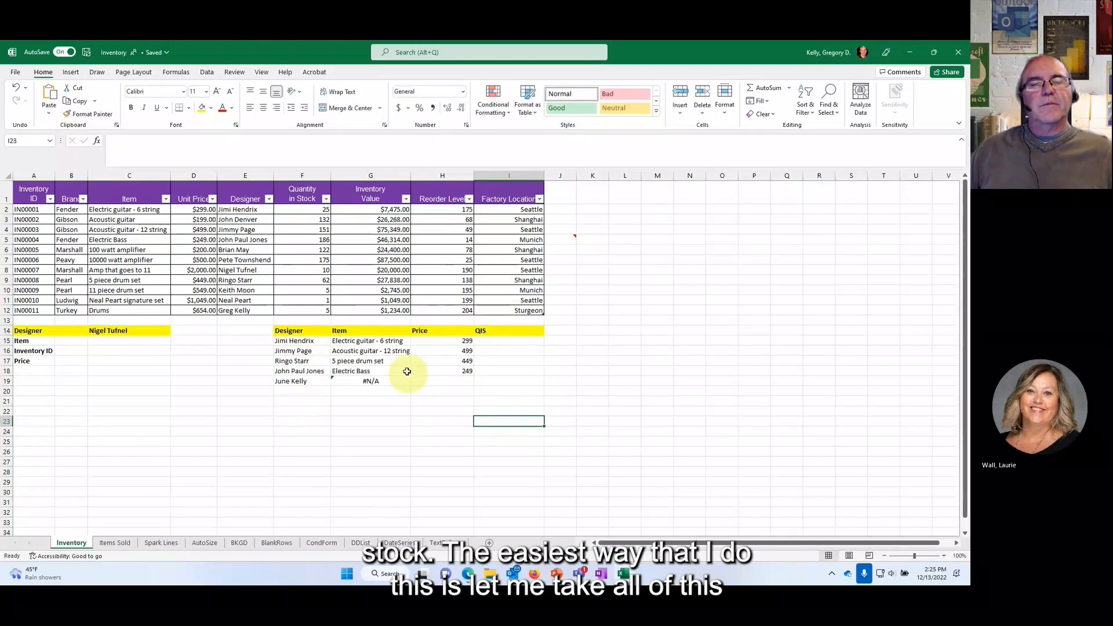
Step: Clear the existing XLOOKUP formulas from G15 through G19
{"action": "left_click", "coordinate": [379, 342]}
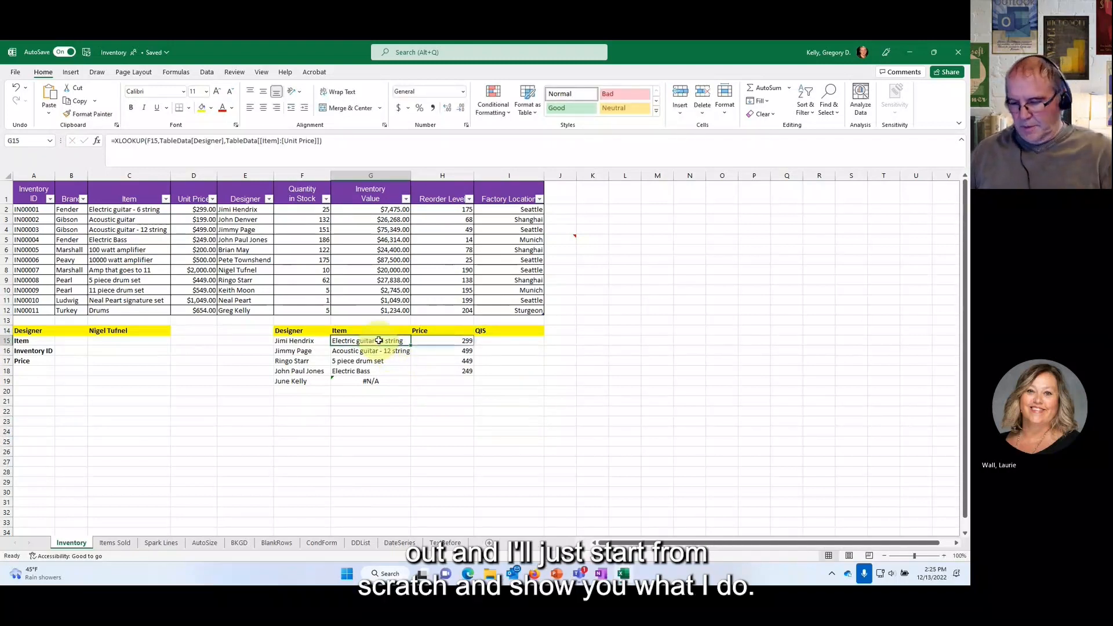
{"action": "key", "text": "shift+Down"}
{"action": "key", "text": "shift+Down"}
{"action": "key", "text": "shift+Down"}
{"action": "key", "text": "shift+Down"}
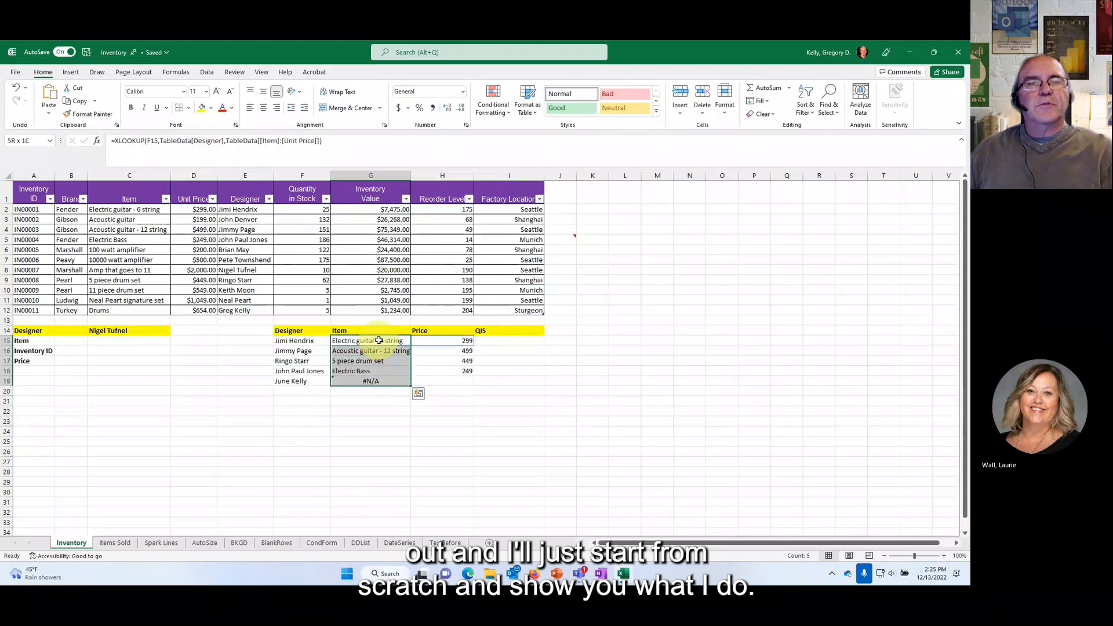
{"action": "key", "text": "Delete"}
Step: Start a new XLOOKUP in G15 with F15 as the lookup value and the table's Designer column as the lookup array
{"action": "left_click", "coordinate": [378, 340]}
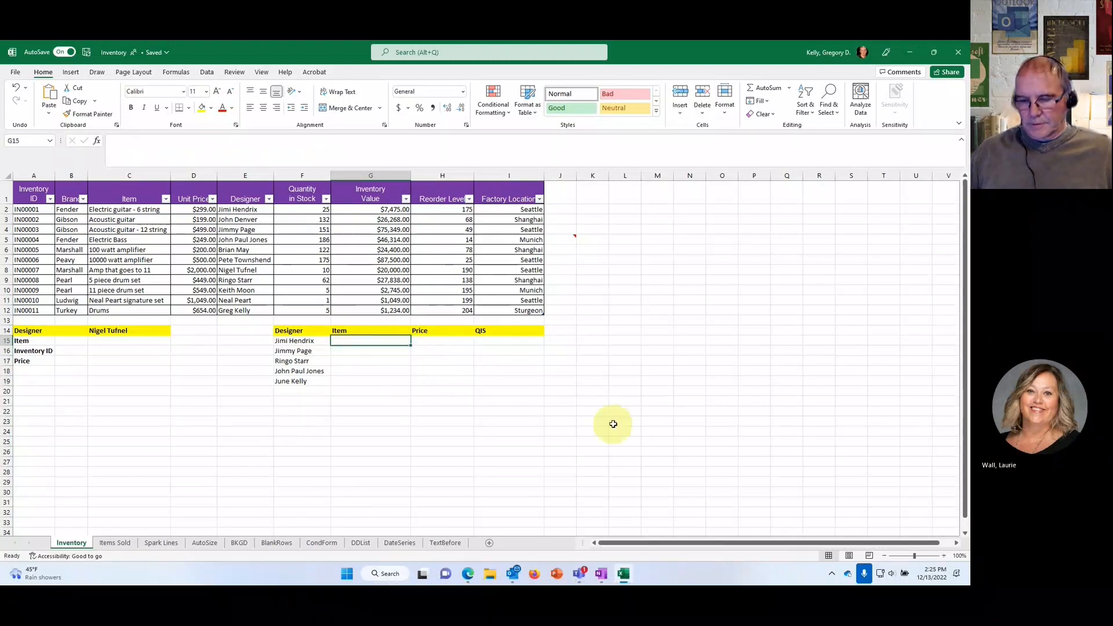
{"action": "type", "text": "="}
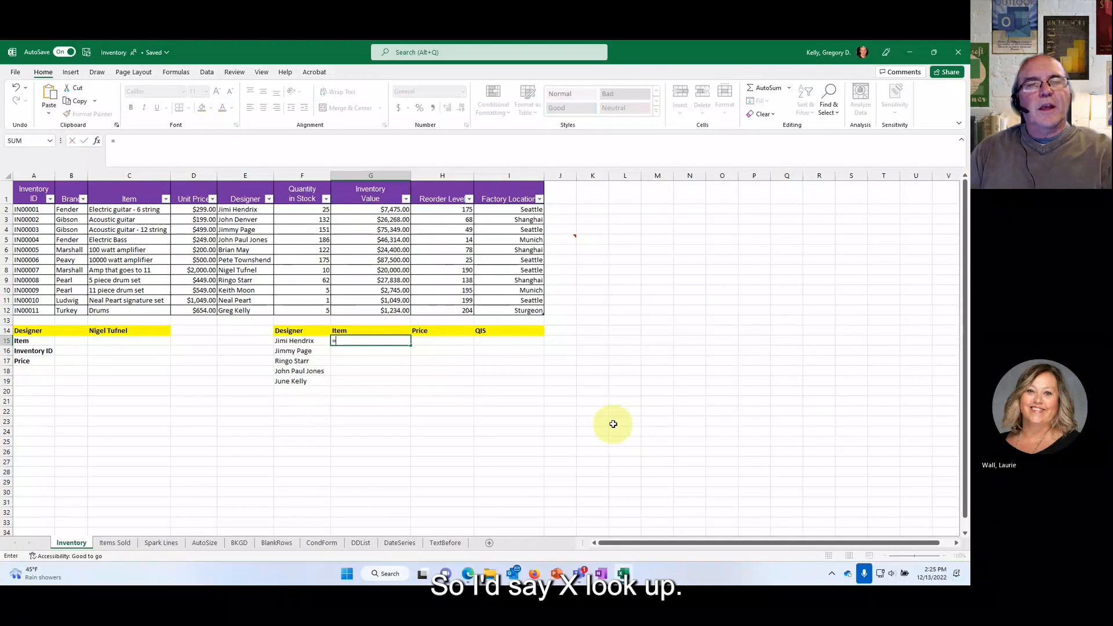
{"action": "type", "text": "xl"}
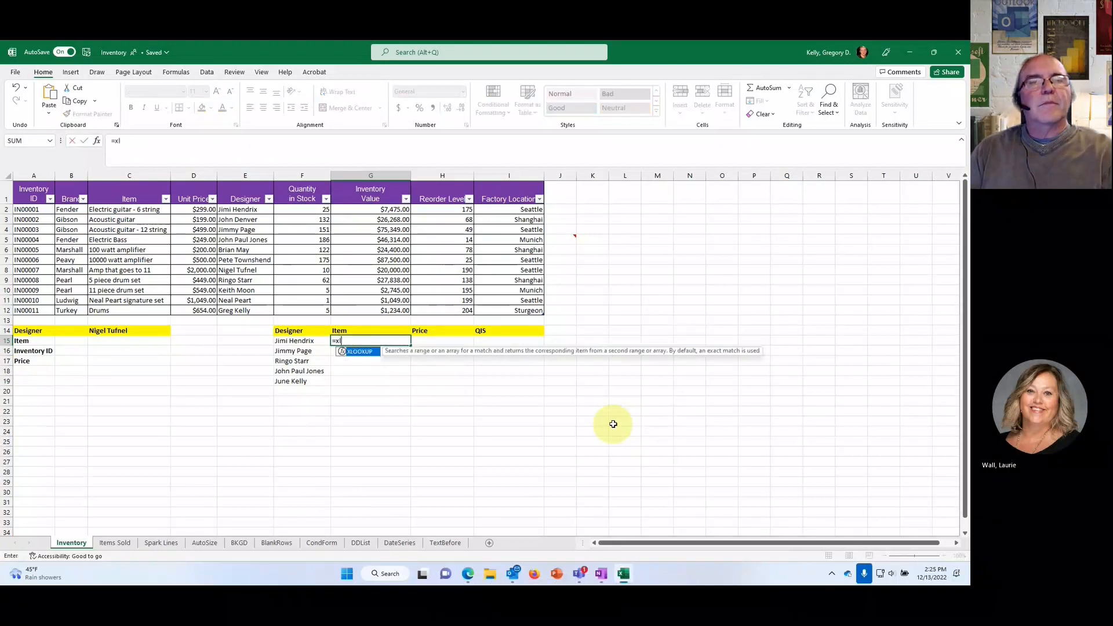
{"action": "key", "text": "Tab"}
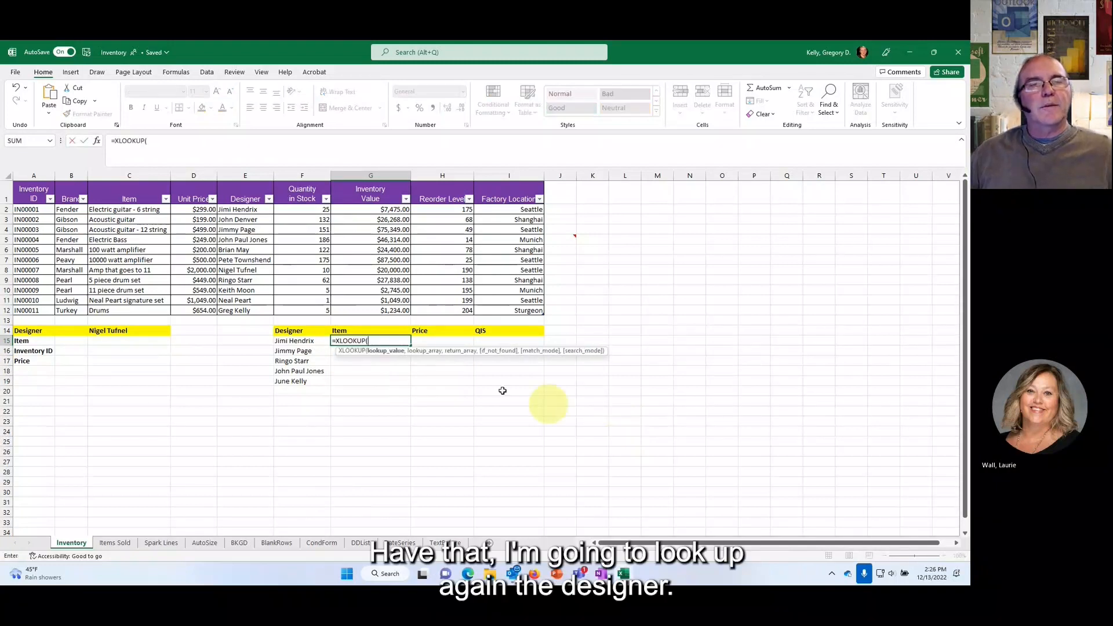
{"action": "left_click", "coordinate": [309, 342]}
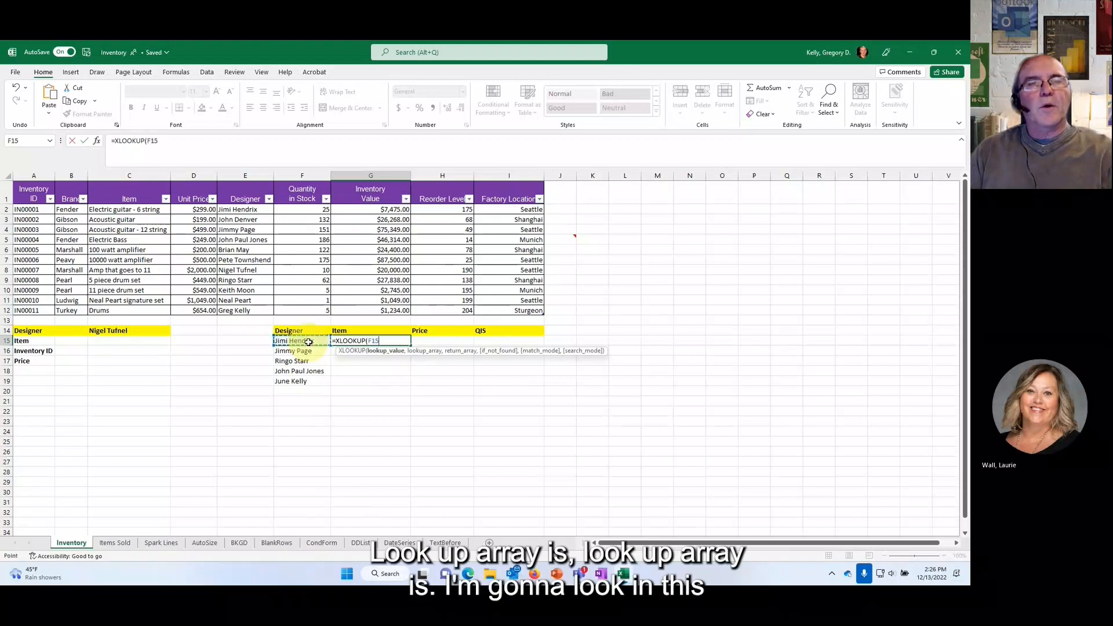
{"action": "type", "text": ","}
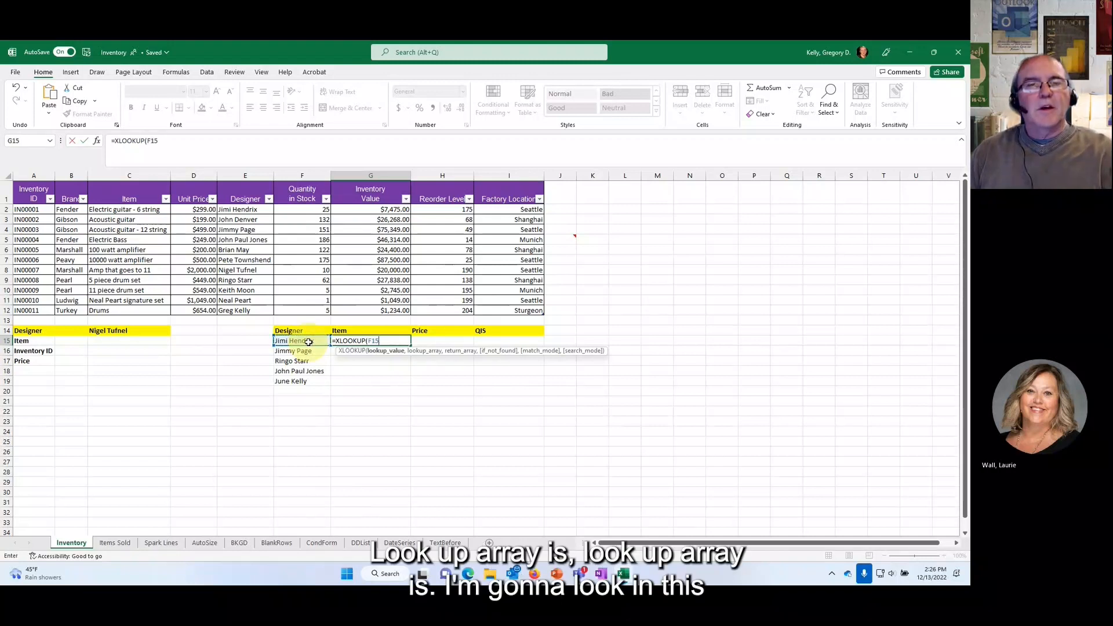
{"action": "type", "text": ","}
{"action": "left_click_drag", "start_coordinate": [246, 213], "coordinate": [254, 309]}
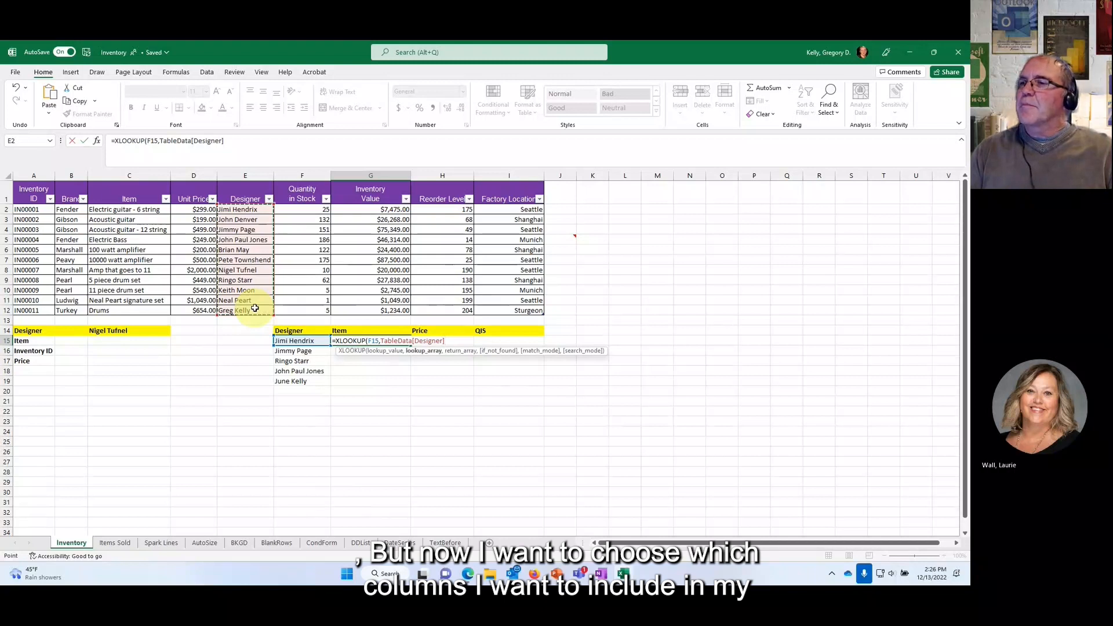
{"action": "type", "text": ","}
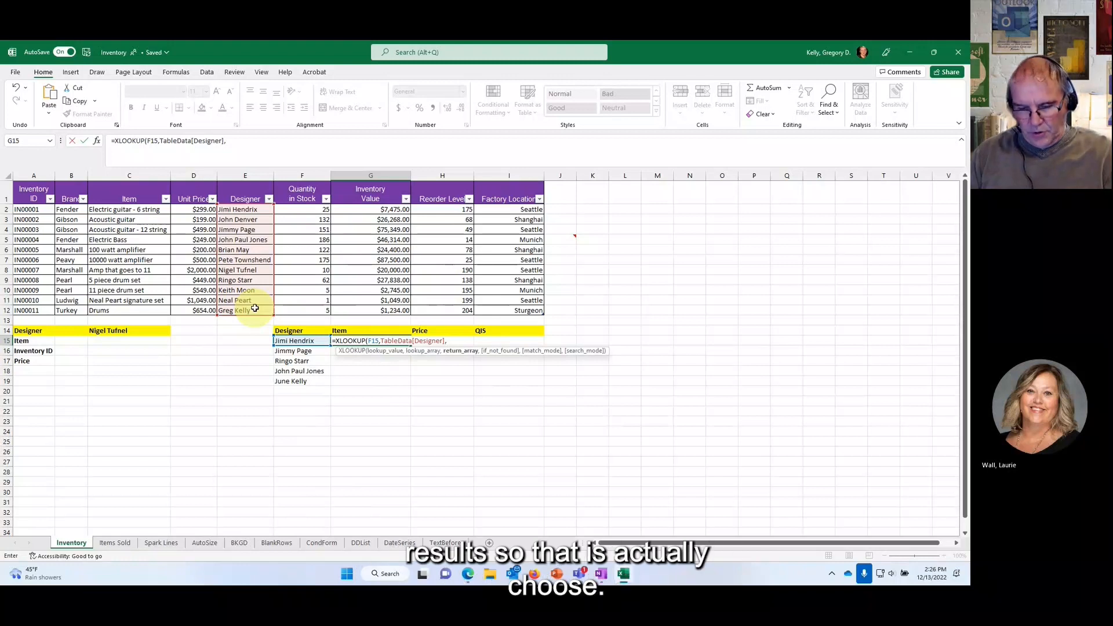
Step: Nest a CHOOSE function as the XLOOKUP's return array, with {1,2,3} as its index number
{"action": "type", "text": "choo"}
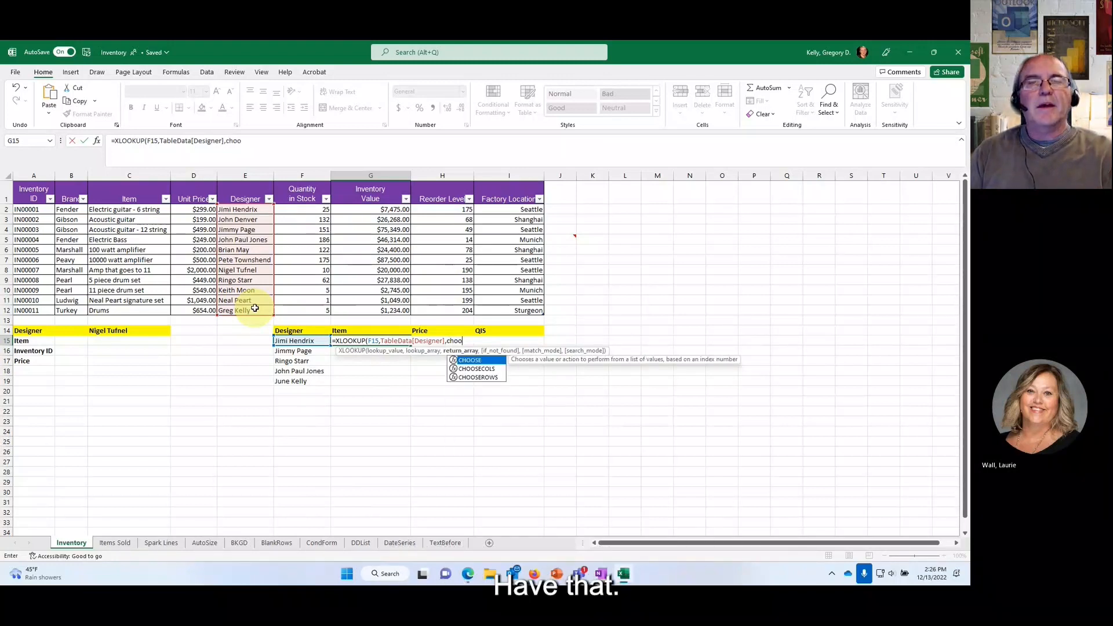
{"action": "key", "text": "Tab"}
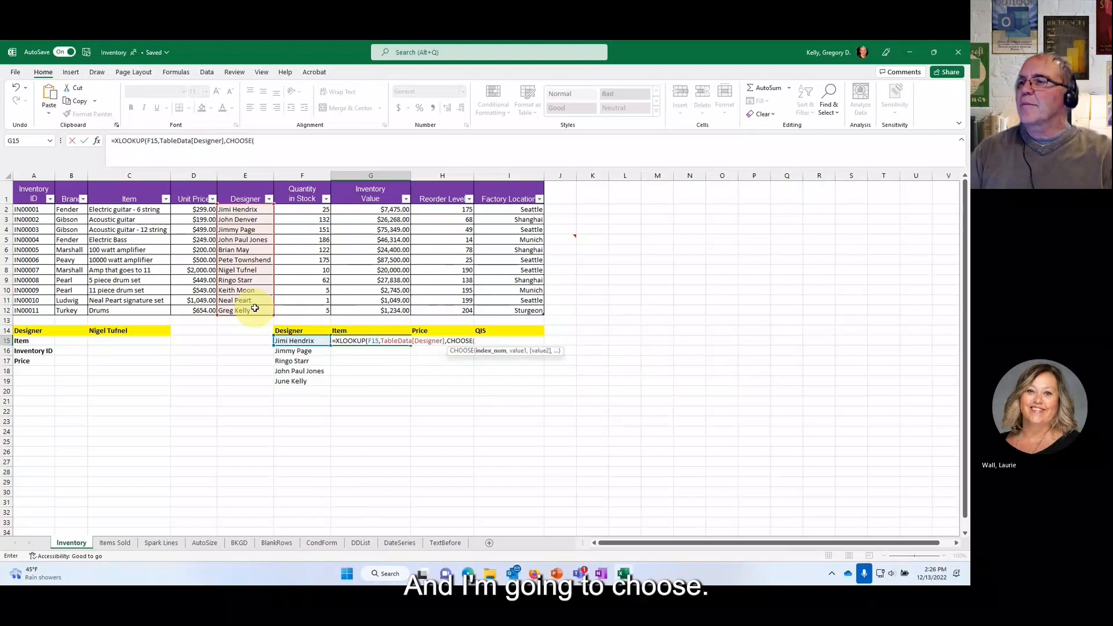
{"action": "type", "text": "{"}
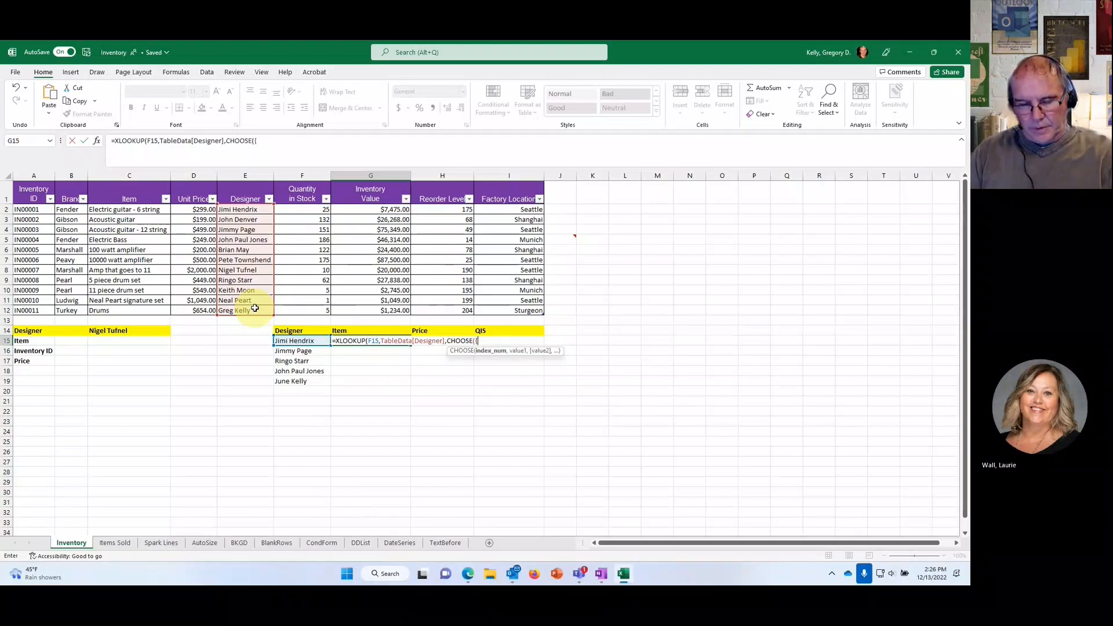
{"action": "type", "text": "1,2,3"}
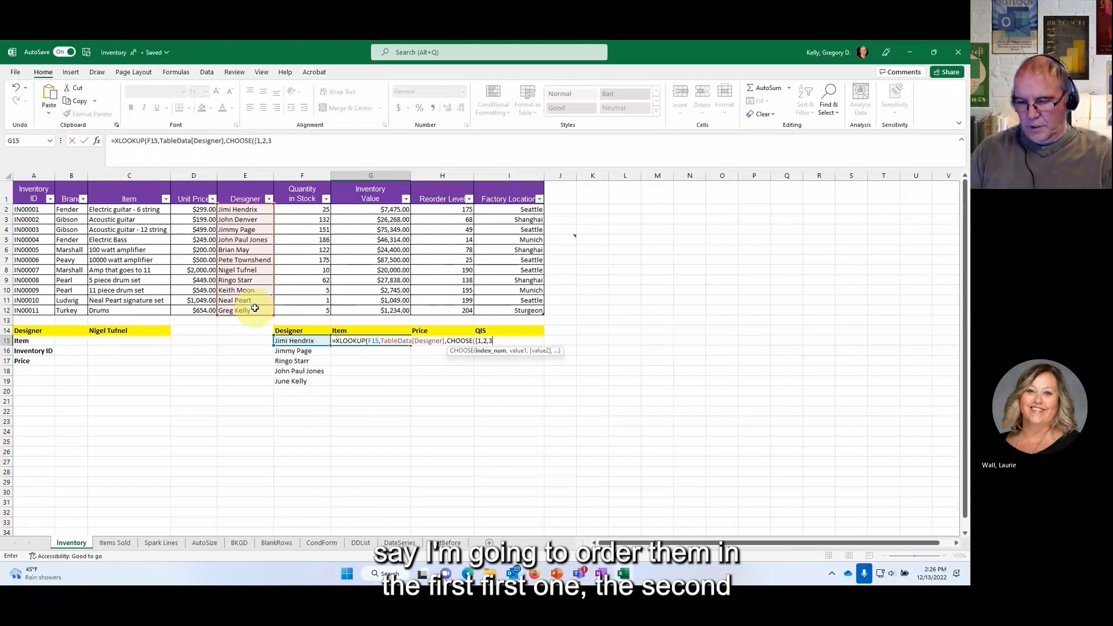
{"action": "type", "text": "}"}
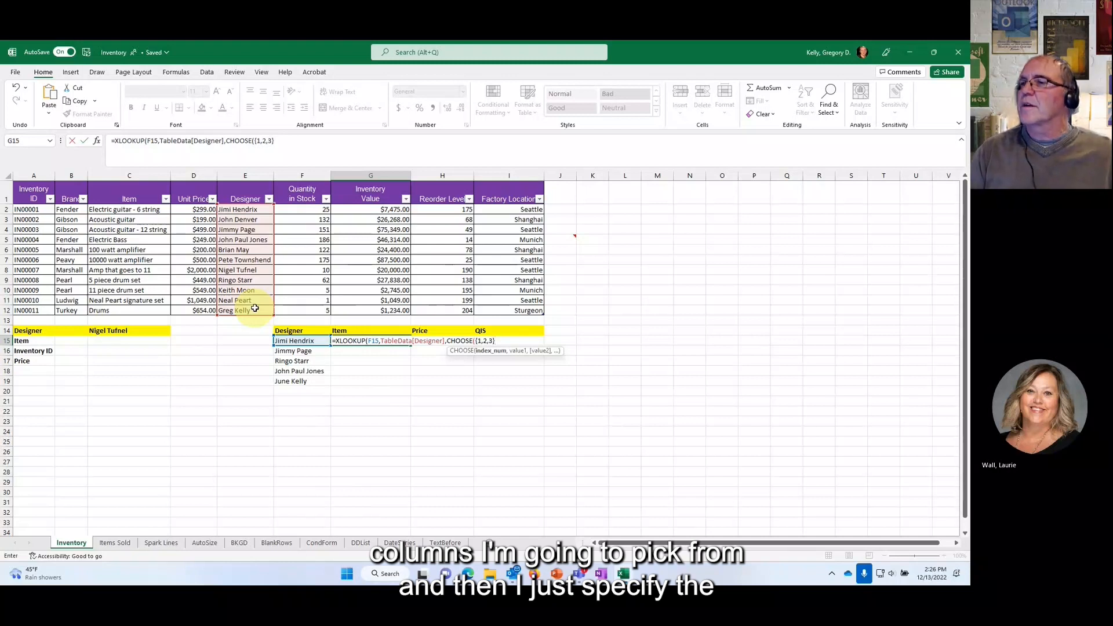
{"action": "type", "text": ","}
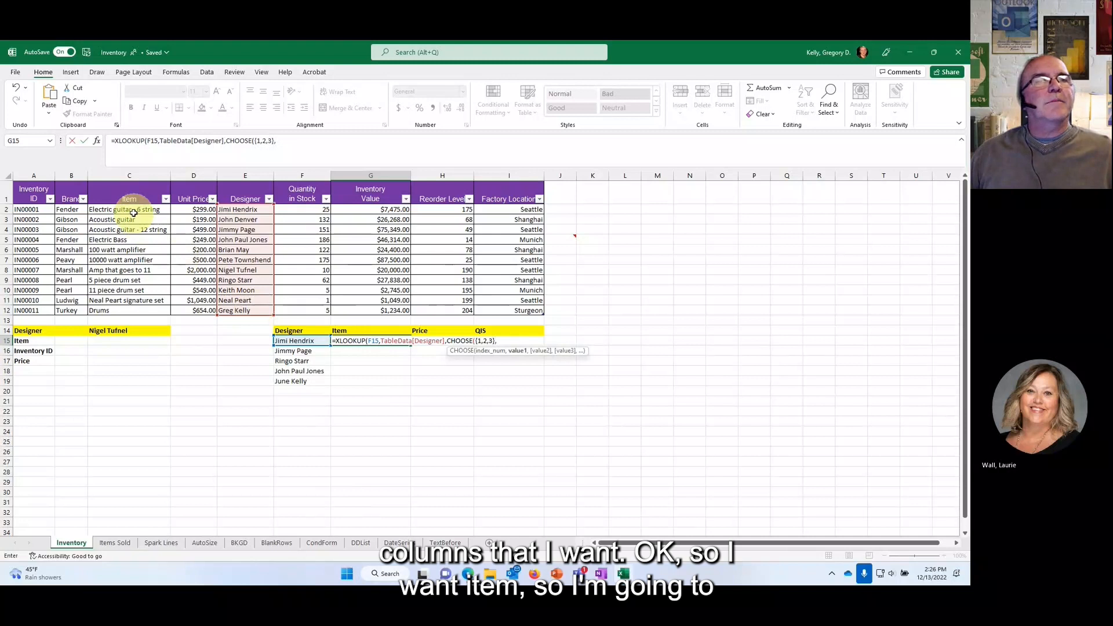
Step: Complete the G15 formula with the table's Item, Unit Price and Quantity in Stock columns as the CHOOSE values
{"action": "left_click_drag", "start_coordinate": [133, 212], "coordinate": [141, 310]}
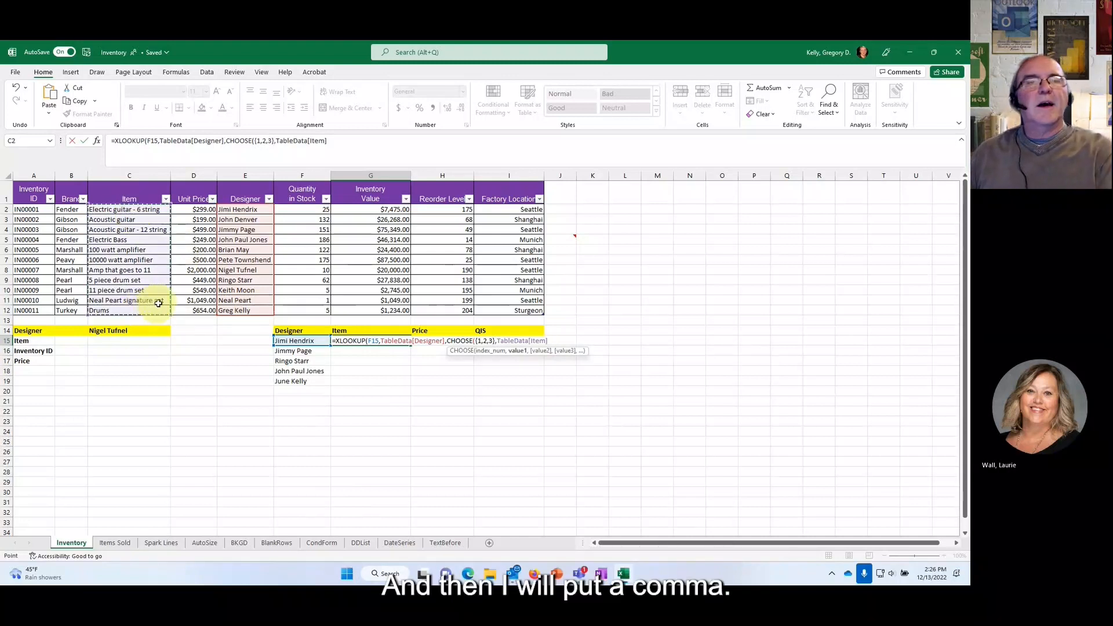
{"action": "type", "text": ","}
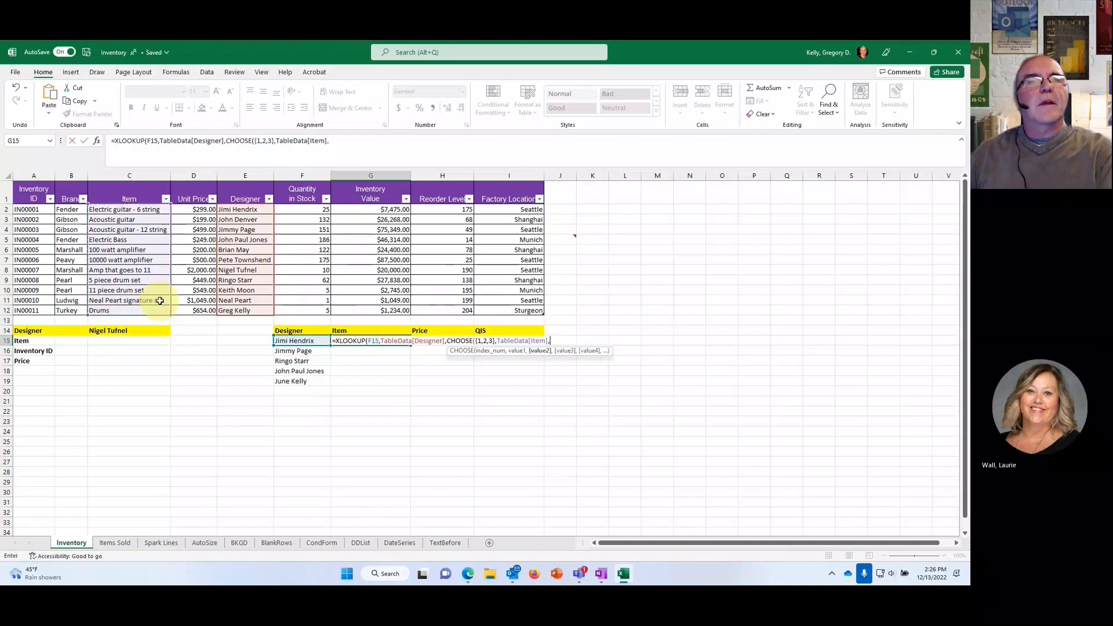
{"action": "left_click_drag", "start_coordinate": [205, 210], "coordinate": [200, 311]}
{"action": "type", "text": ","}
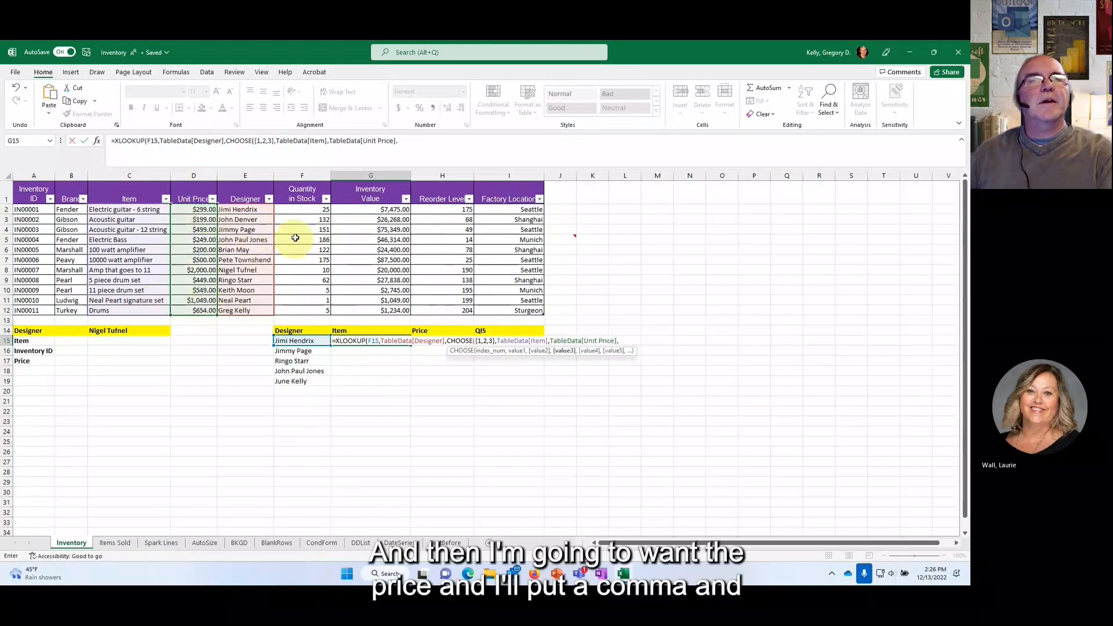
{"action": "left_click_drag", "start_coordinate": [305, 211], "coordinate": [312, 312]}
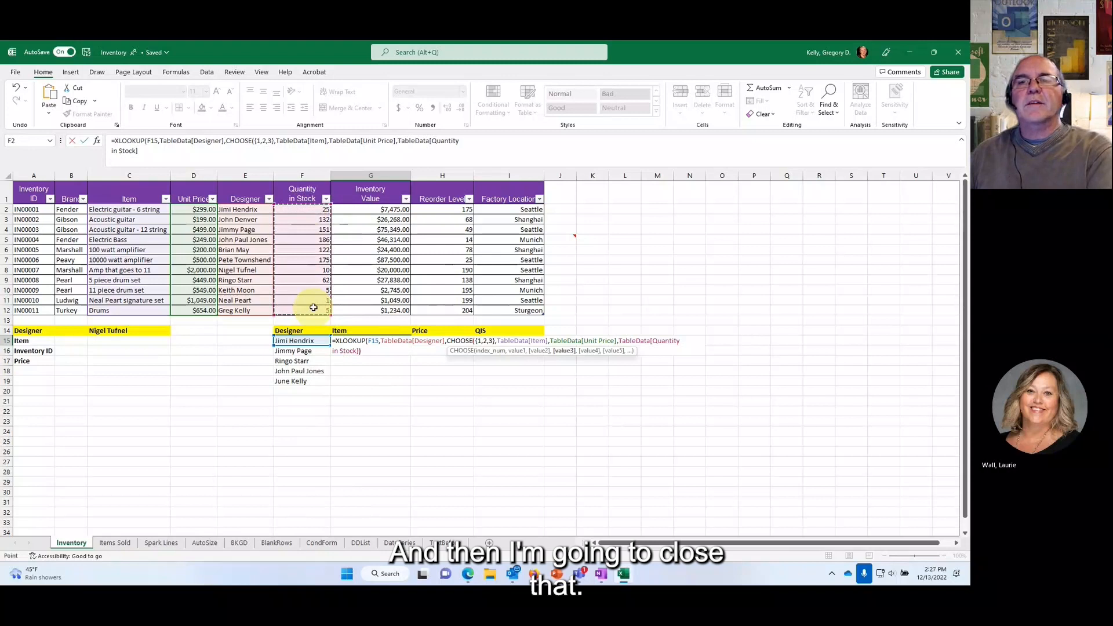
{"action": "type", "text": ")"}
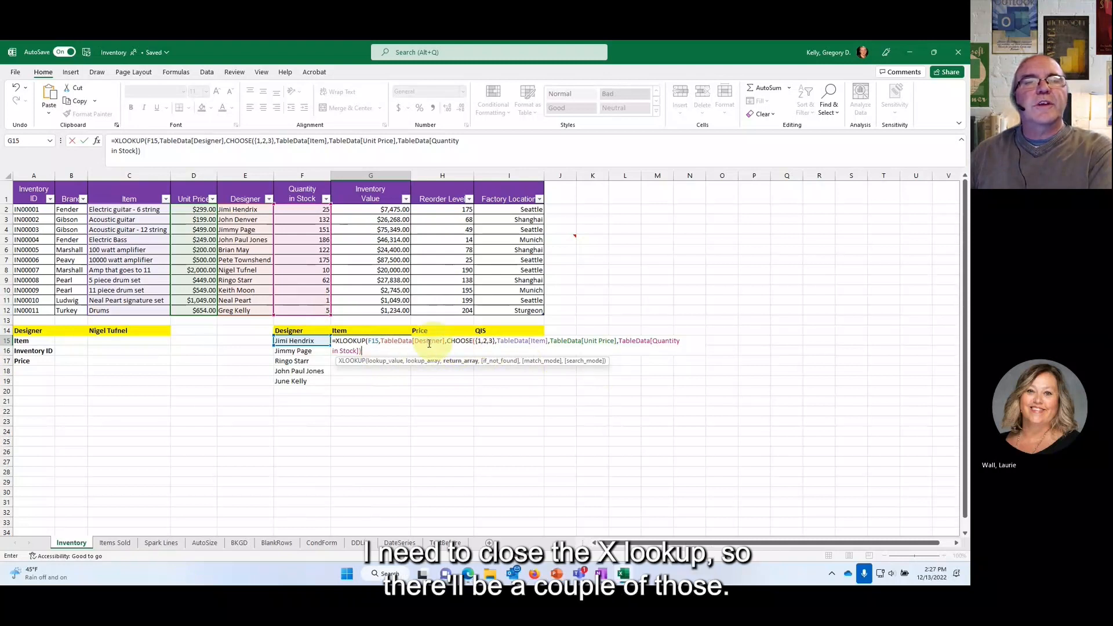
{"action": "type", "text": ")"}
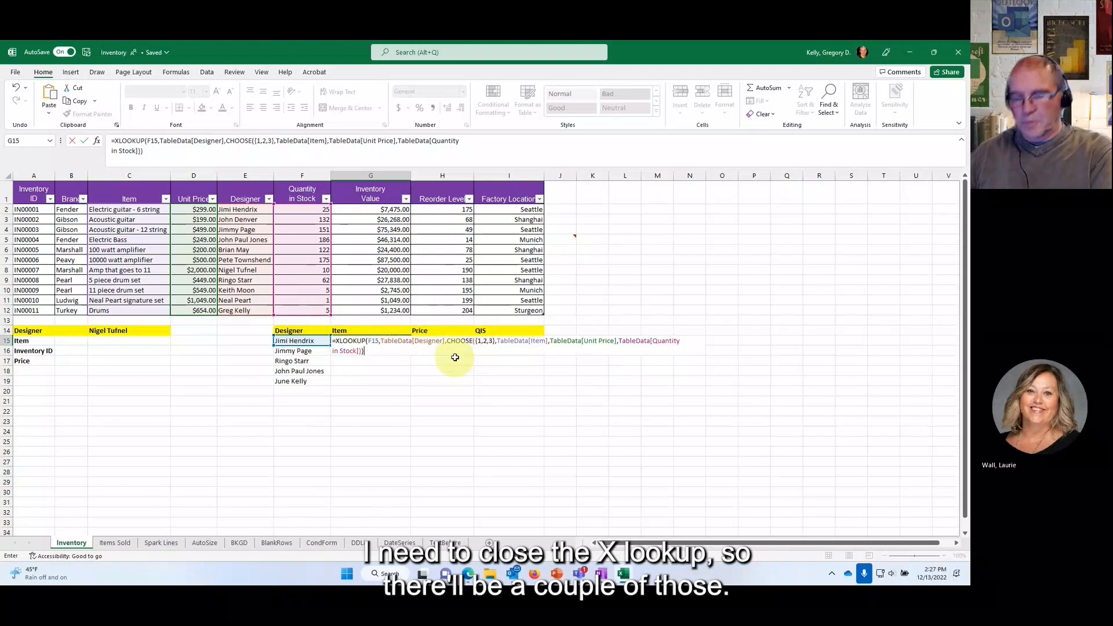
{"action": "key", "text": "Return"}
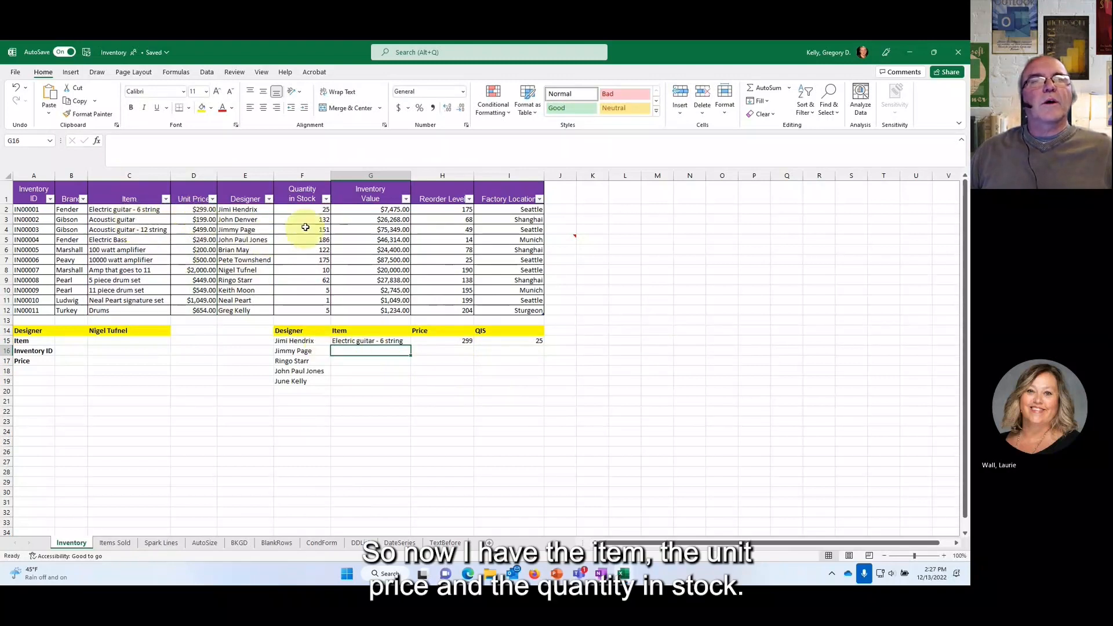
Step: Fill the XLOOKUP and CHOOSE formula from G15 down through G19
{"action": "left_click", "coordinate": [392, 340]}
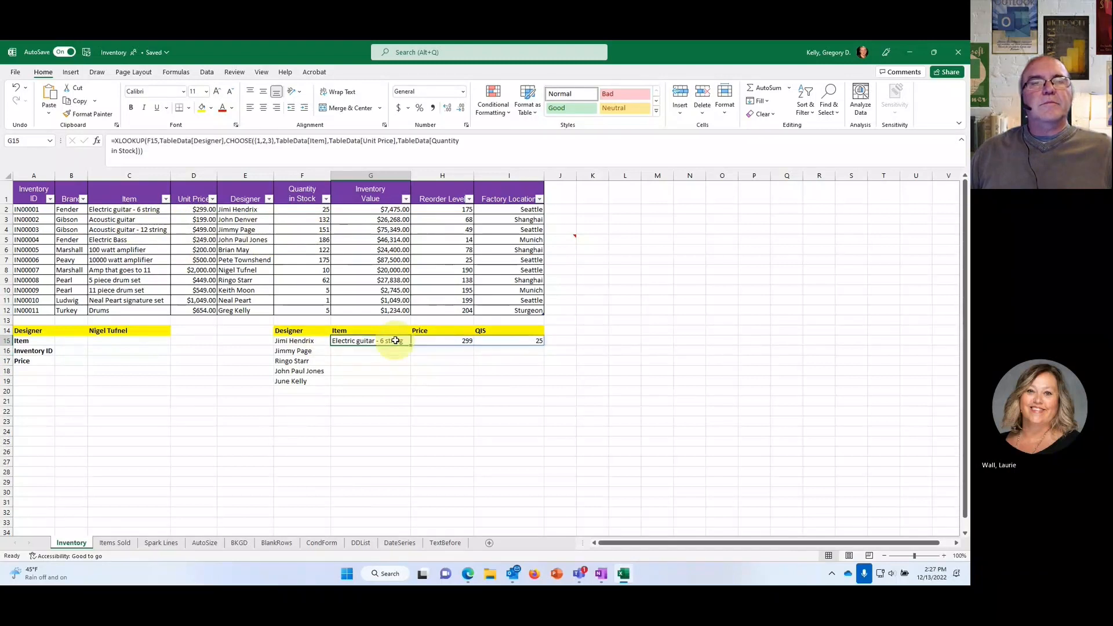
{"action": "left_click_drag", "start_coordinate": [410, 346], "coordinate": [411, 386]}
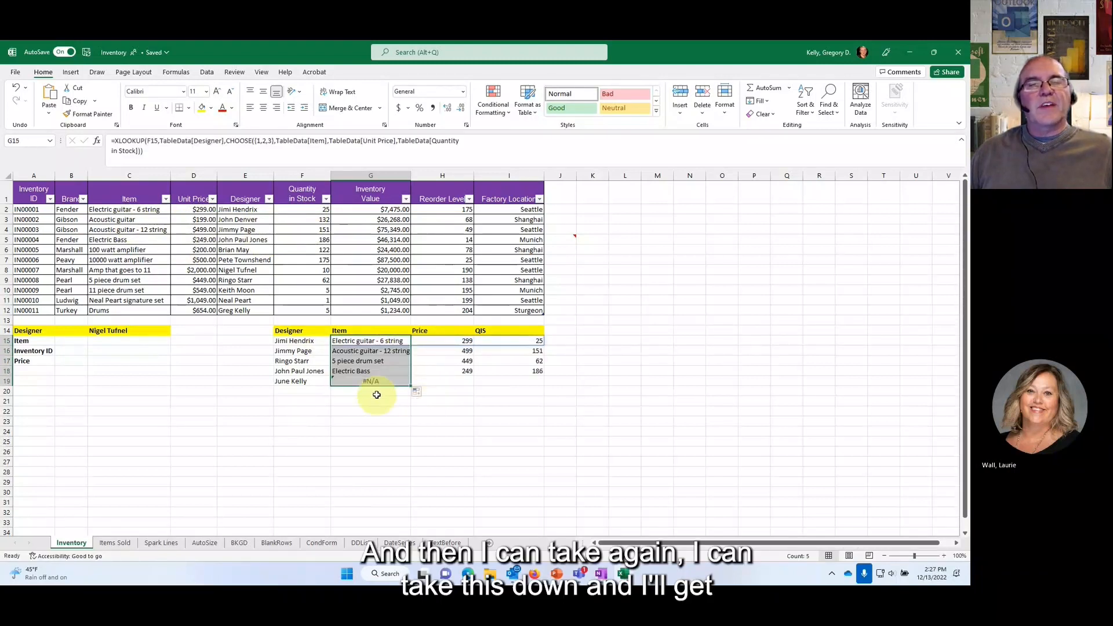
Step: Clear the filled lookup results from G16 through I19, keeping the formula in G15
{"action": "left_click", "coordinate": [369, 354]}
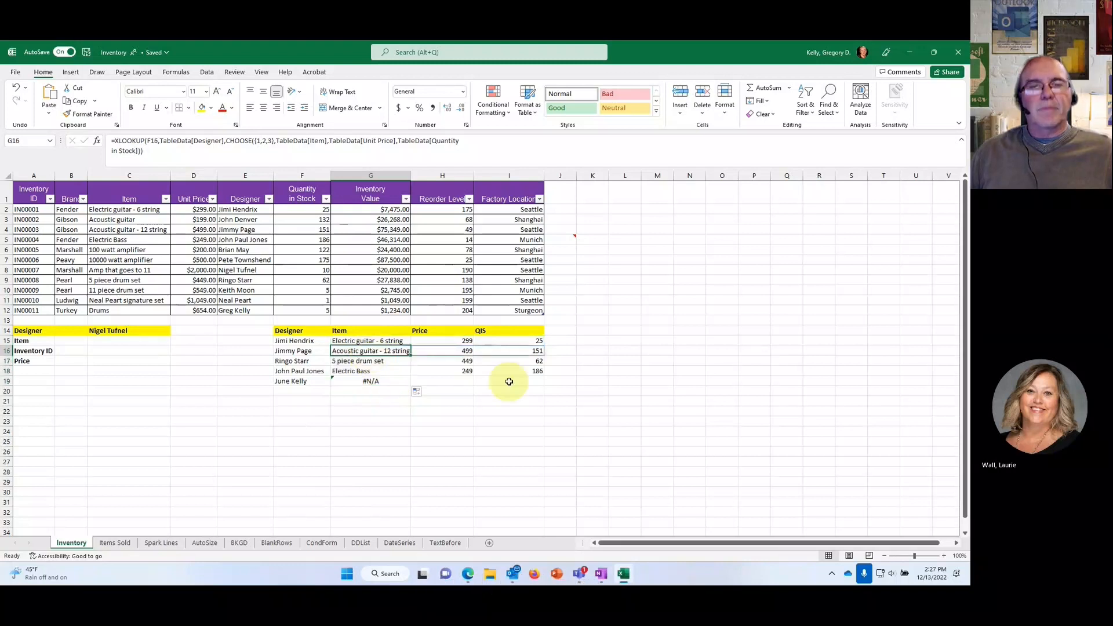
{"action": "key", "text": "shift+Right"}
{"action": "key", "text": "shift+Right"}
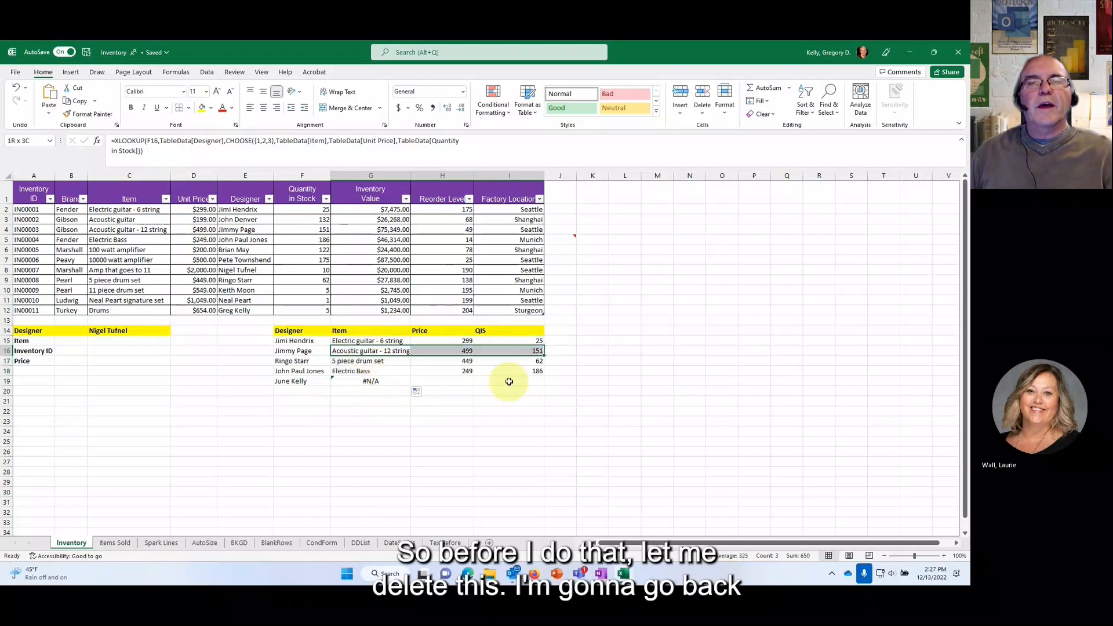
{"action": "key", "text": "shift+Down"}
{"action": "key", "text": "shift+Down"}
{"action": "key", "text": "shift+Down"}
{"action": "key", "text": "Delete"}
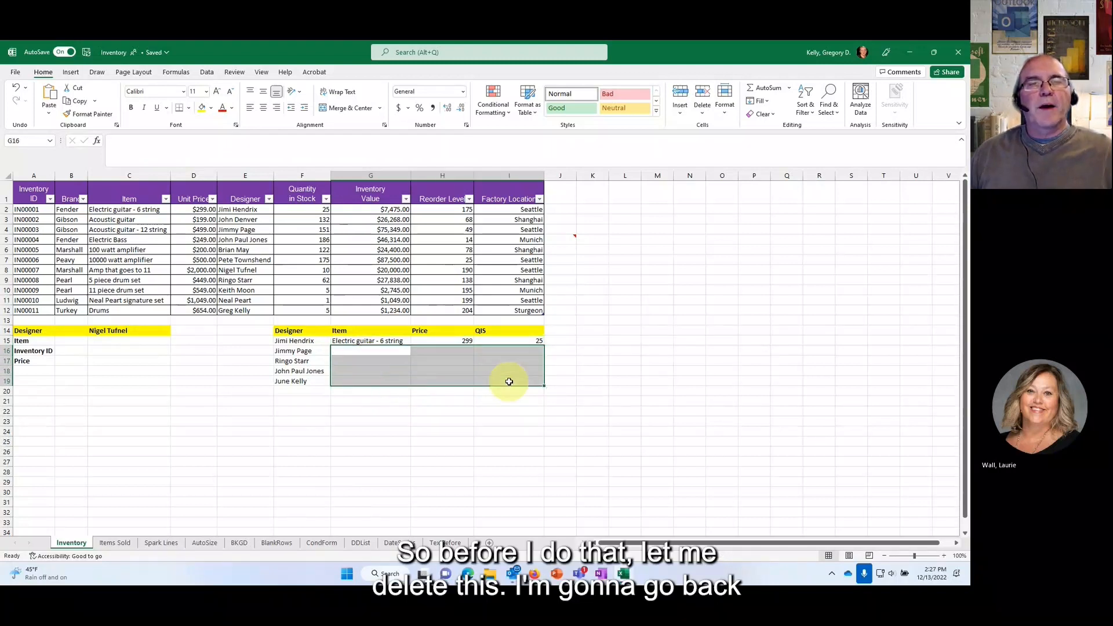
Step: Extend the G15 XLOOKUP formula with an if-not-found array constant that starts with the text "Designer missing"
{"action": "left_click", "coordinate": [357, 341]}
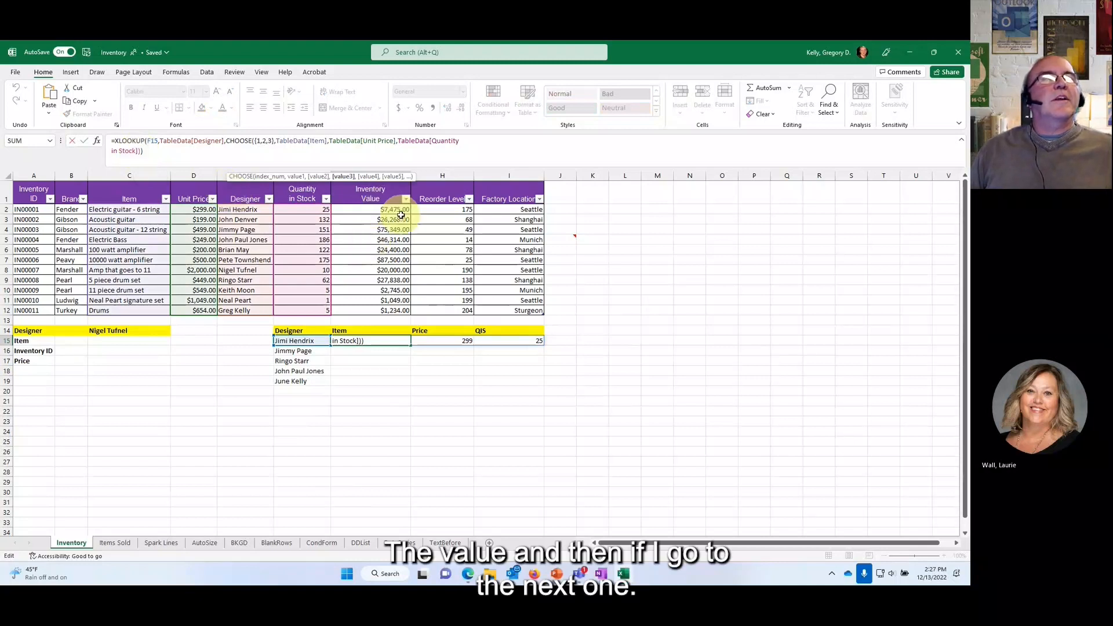
{"action": "key", "text": "Right"}
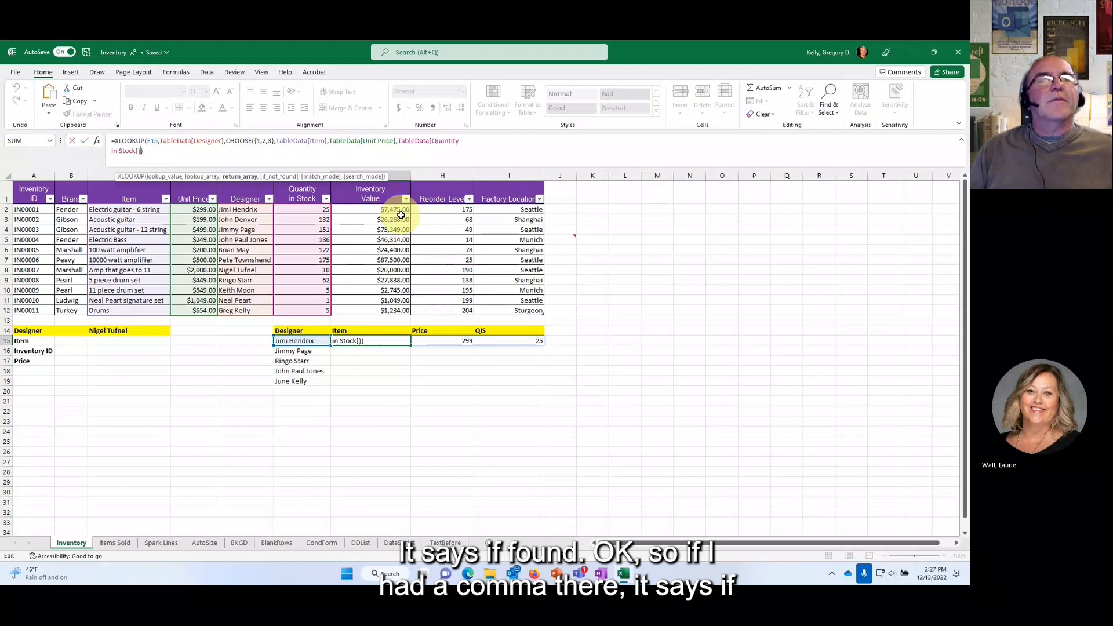
{"action": "type", "text": ",("}
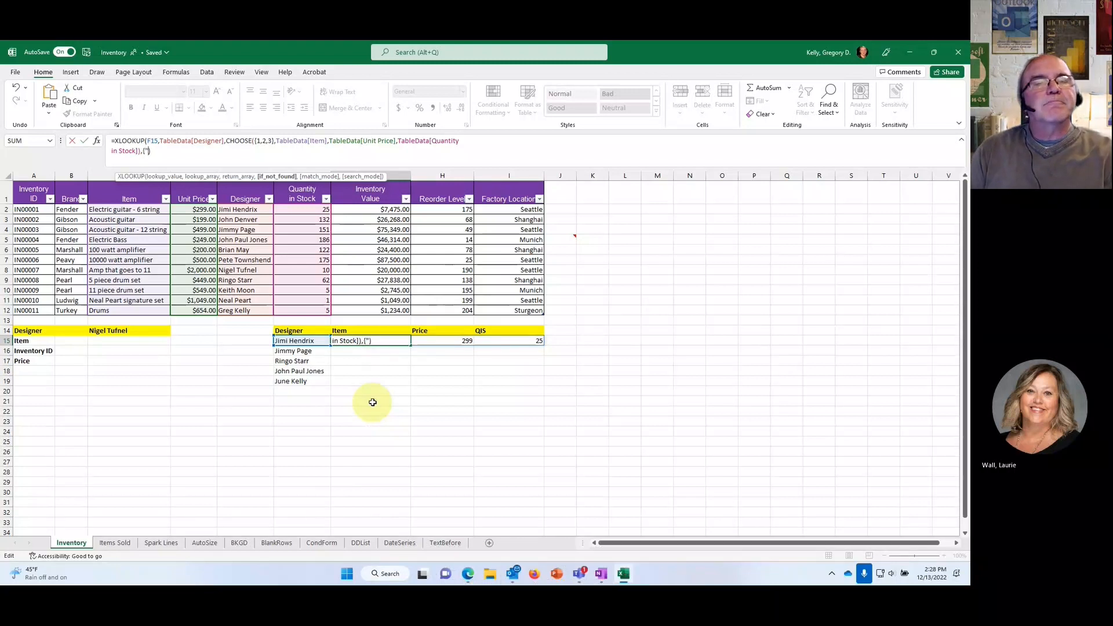
{"action": "type", "text": "I"}
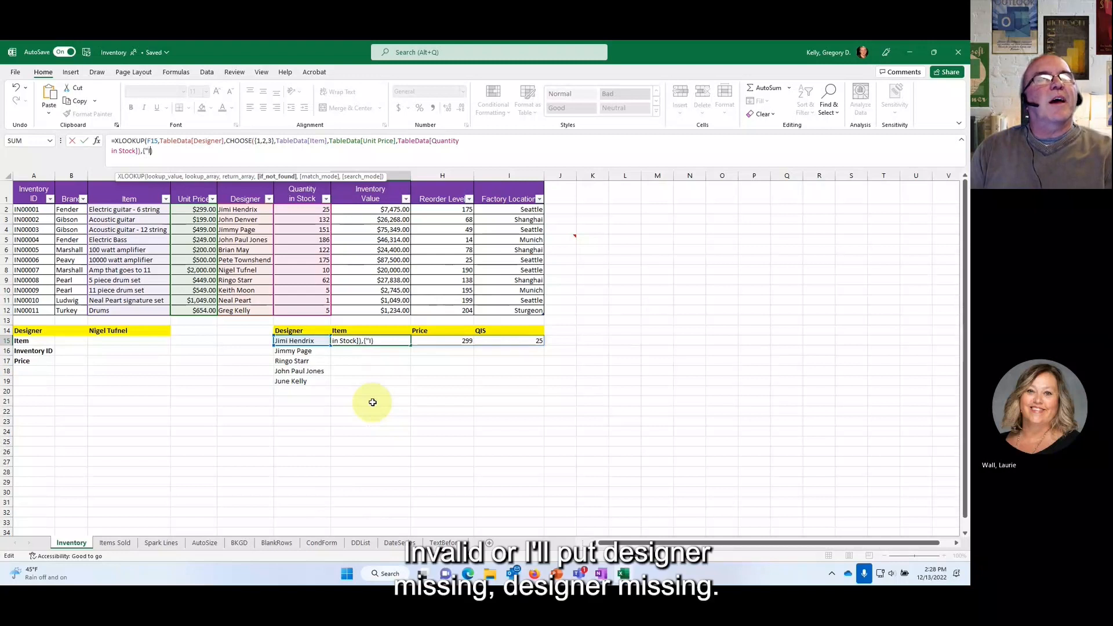
{"action": "key", "text": "BackSpace"}
{"action": "type", "text": "Designer"}
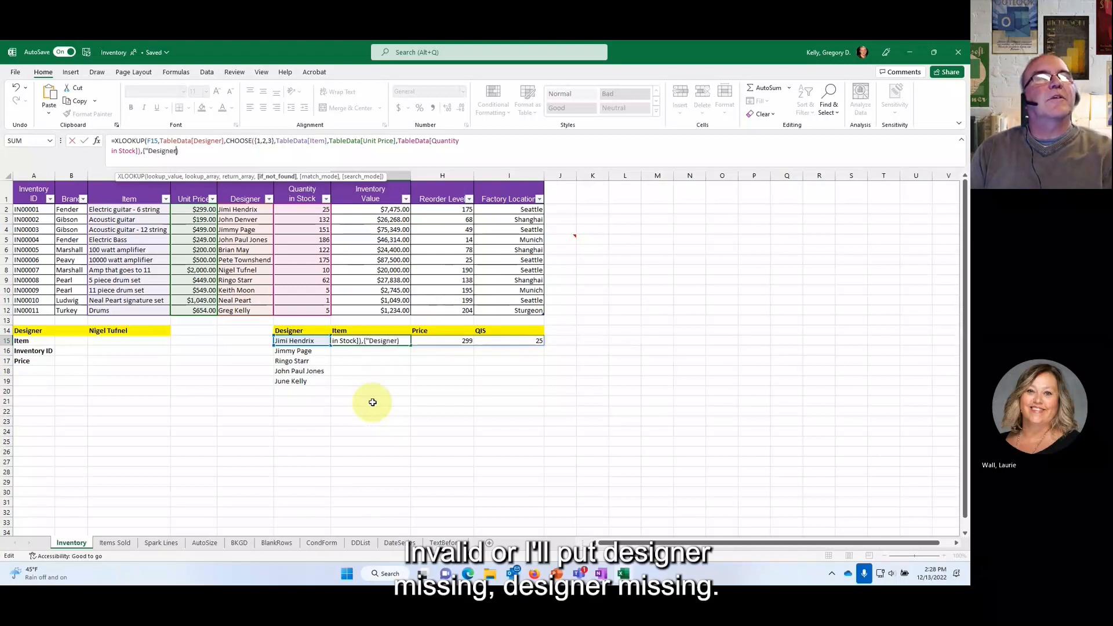
{"action": "type", "text": " missing"}
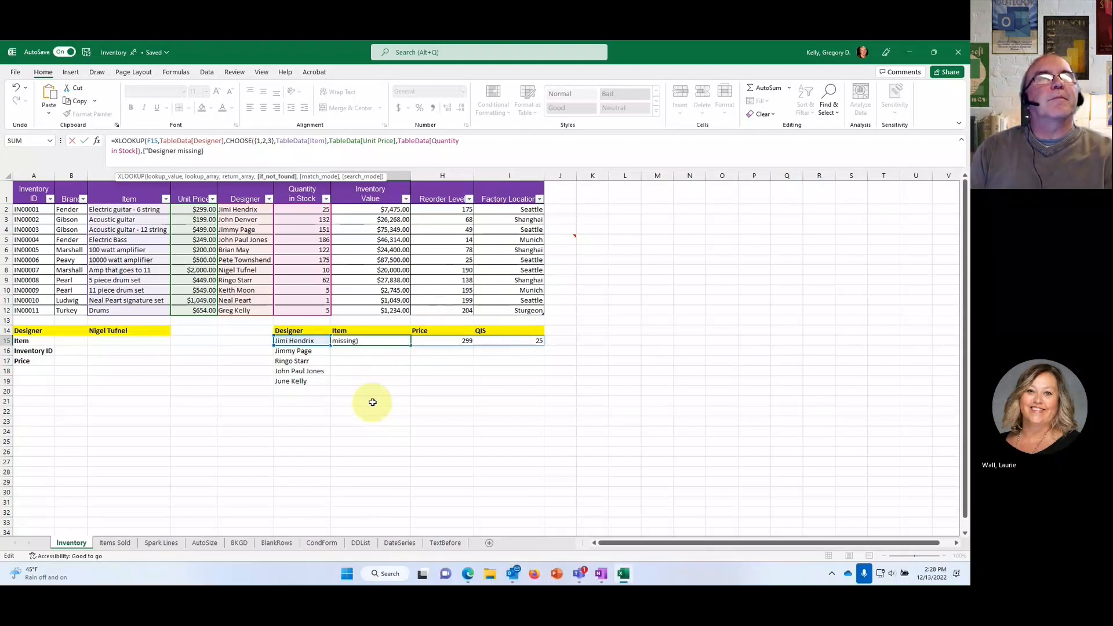
{"action": "type", "text": "\""}
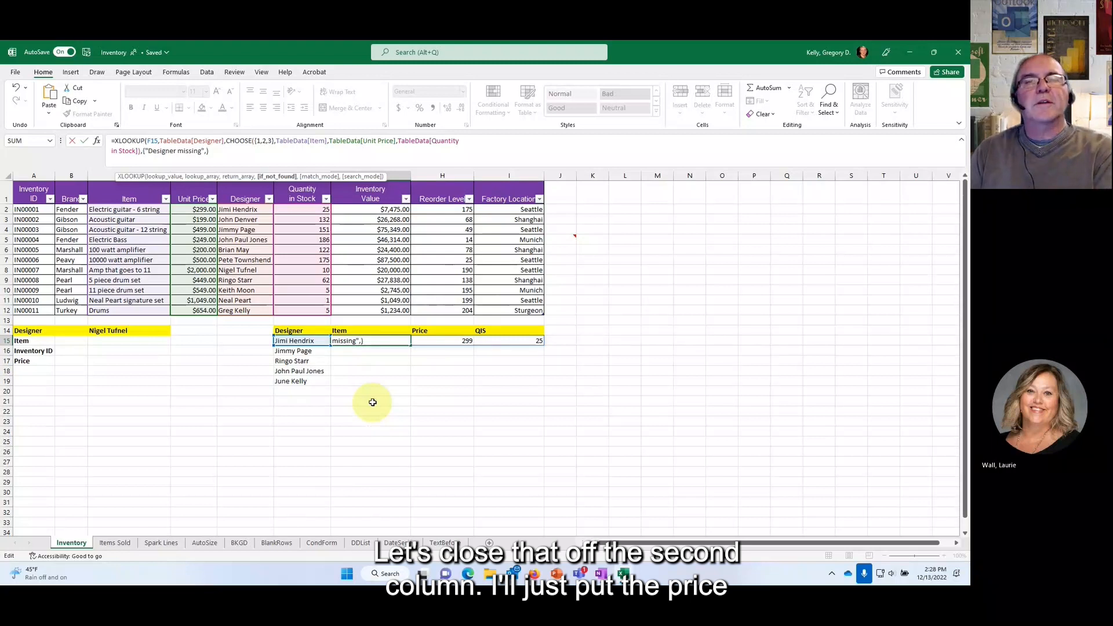
Step: Complete the if-not-found array in G15 with 0 for both Price and QIS, and enter the formula
{"action": "type", "text": ",0,"}
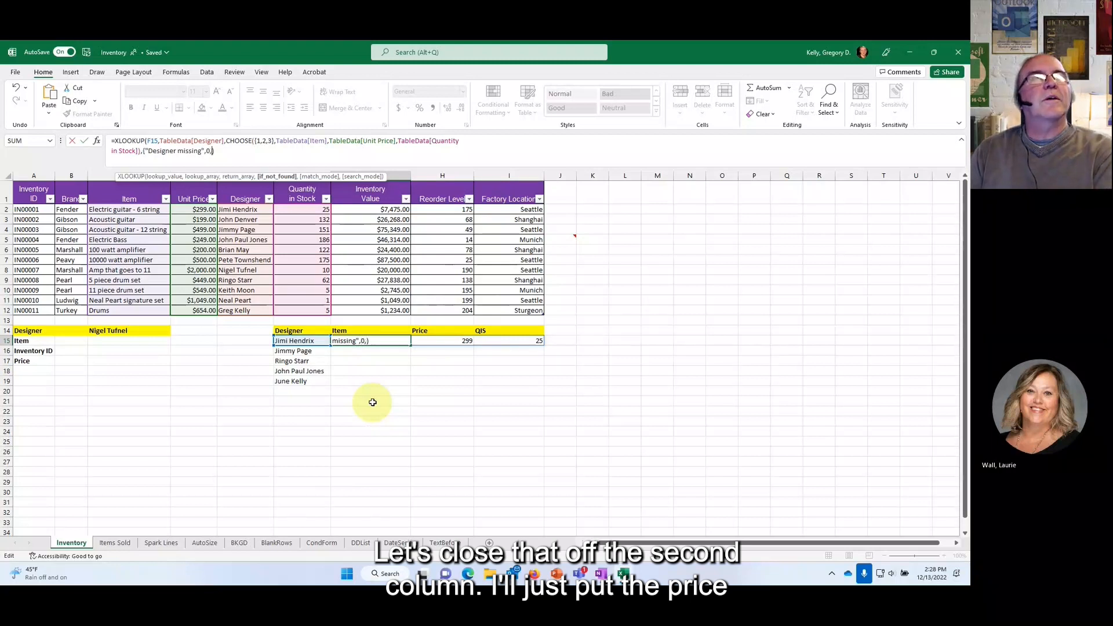
{"action": "type", "text": "0"}
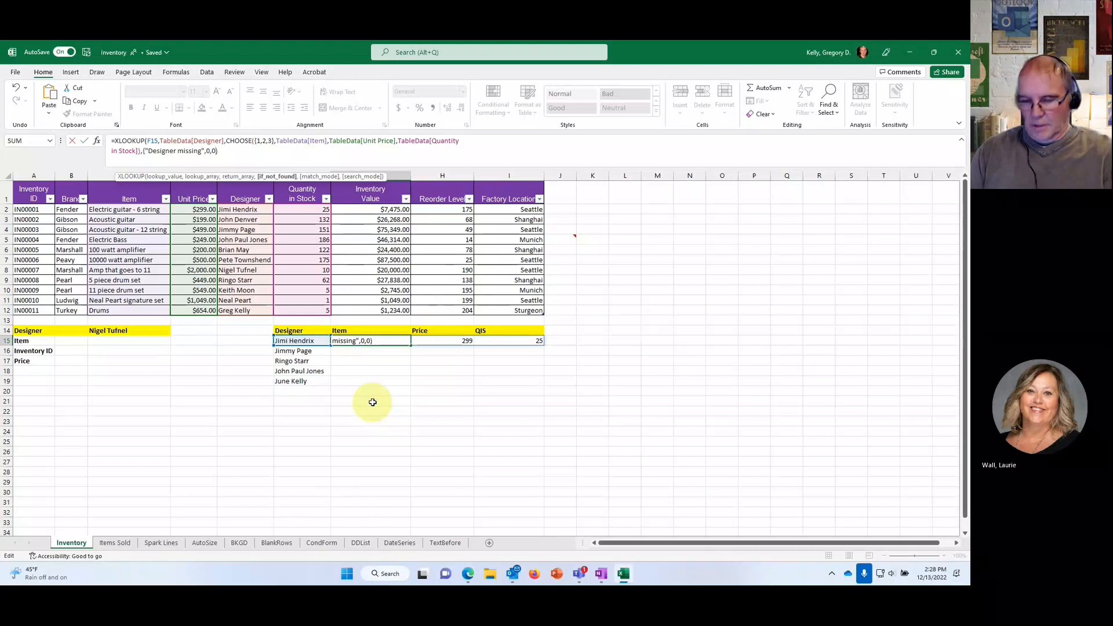
{"action": "type", "text": ")"}
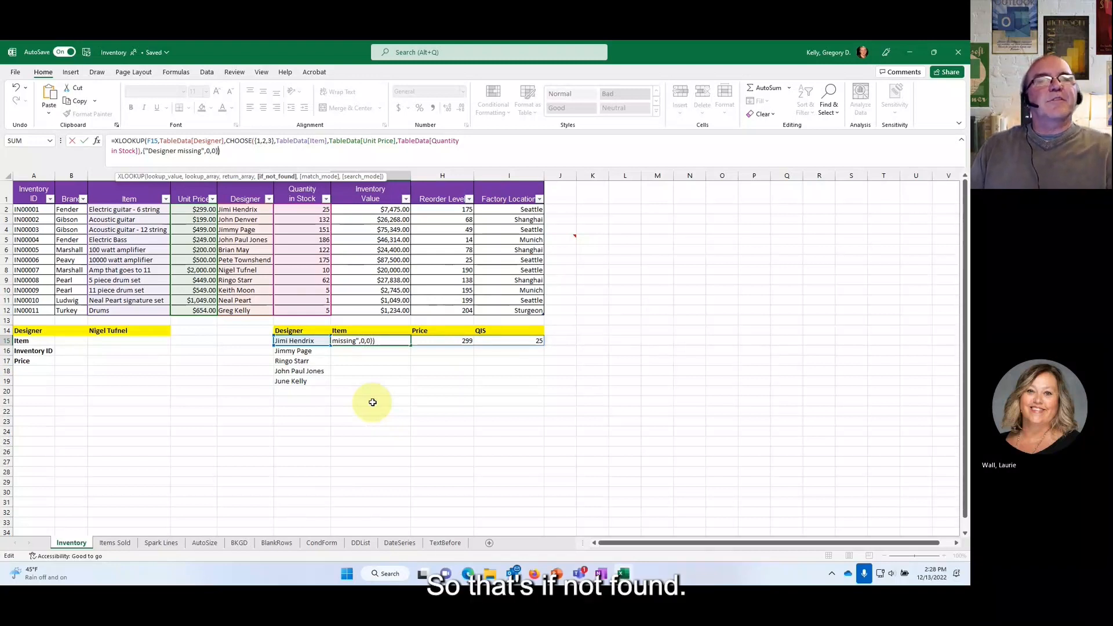
{"action": "key", "text": "Return"}
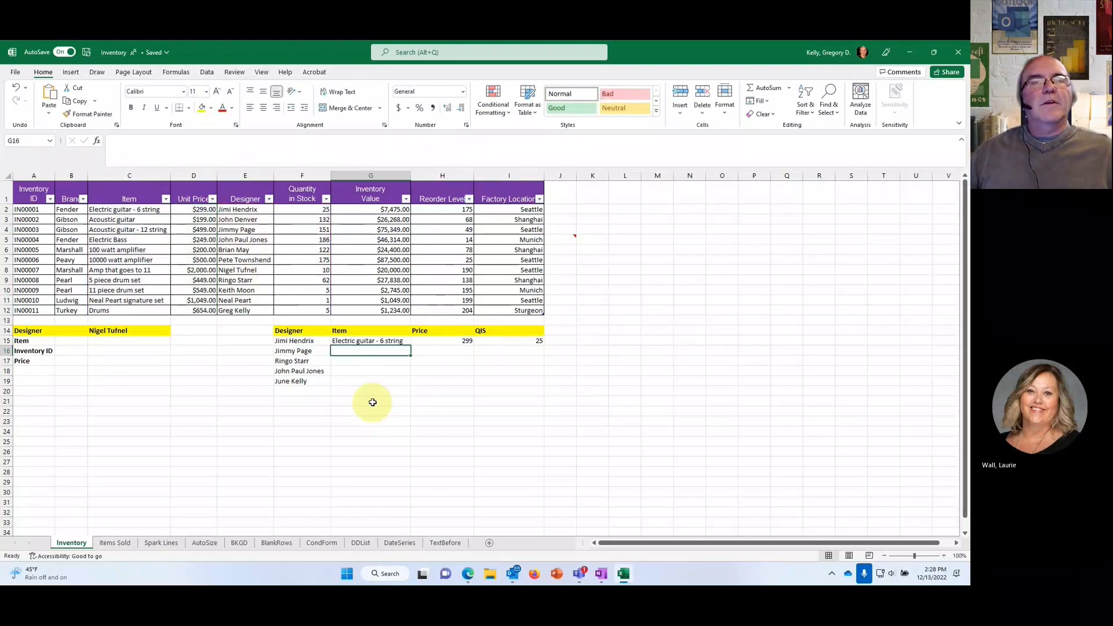
Step: Fill the updated XLOOKUP formula from G15 down through G19
{"action": "left_click", "coordinate": [394, 343]}
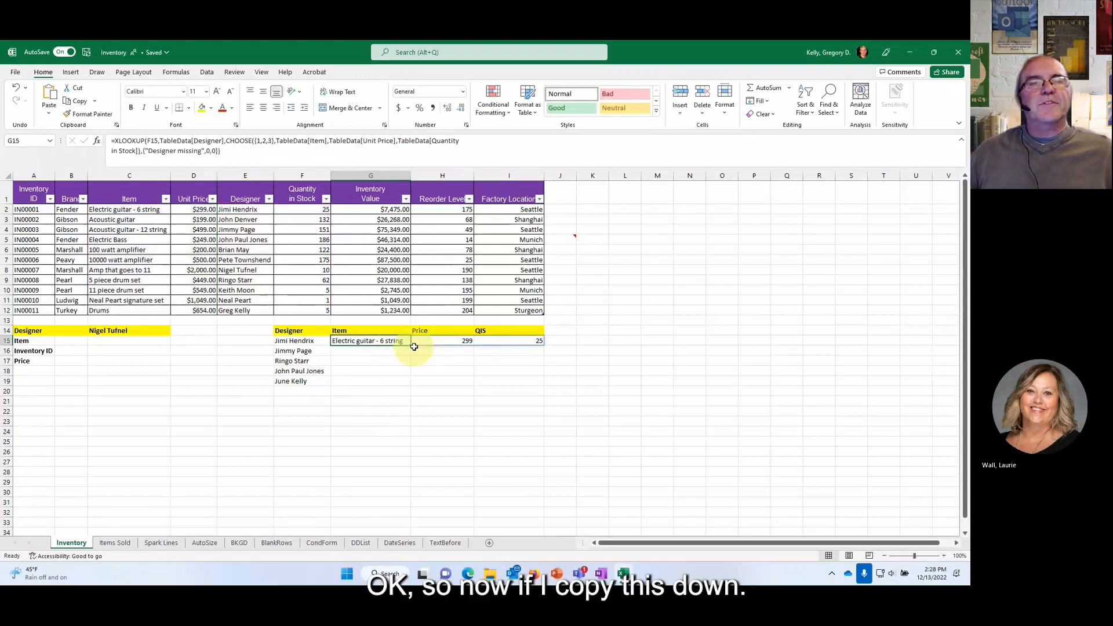
{"action": "left_click_drag", "start_coordinate": [410, 347], "coordinate": [416, 385]}
{"action": "left_click", "coordinate": [371, 451]}
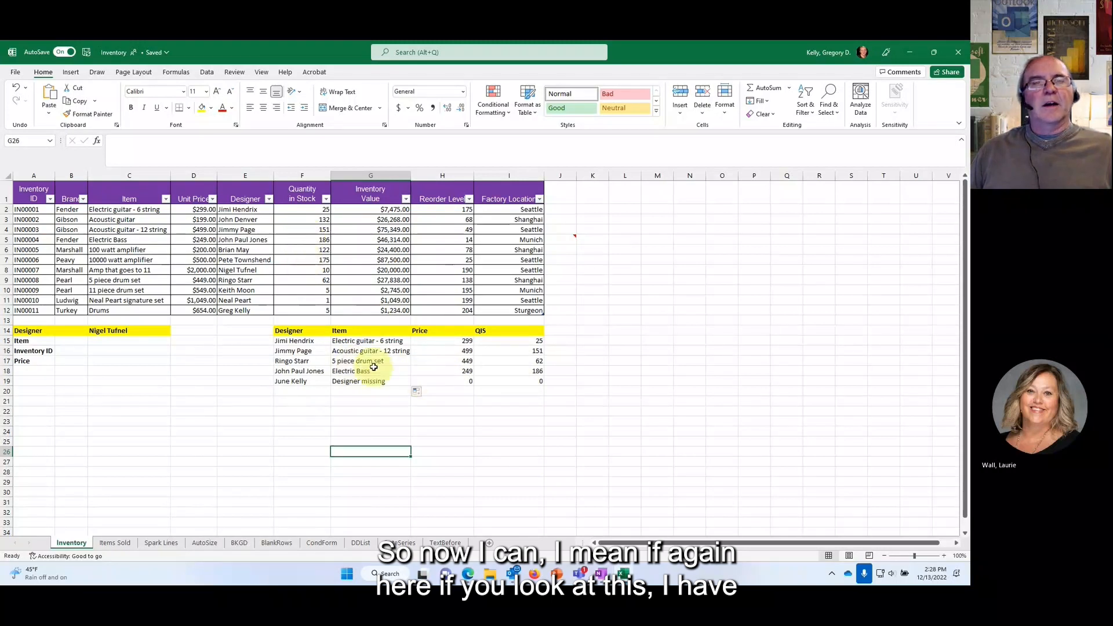
{"action": "left_click", "coordinate": [369, 341]}
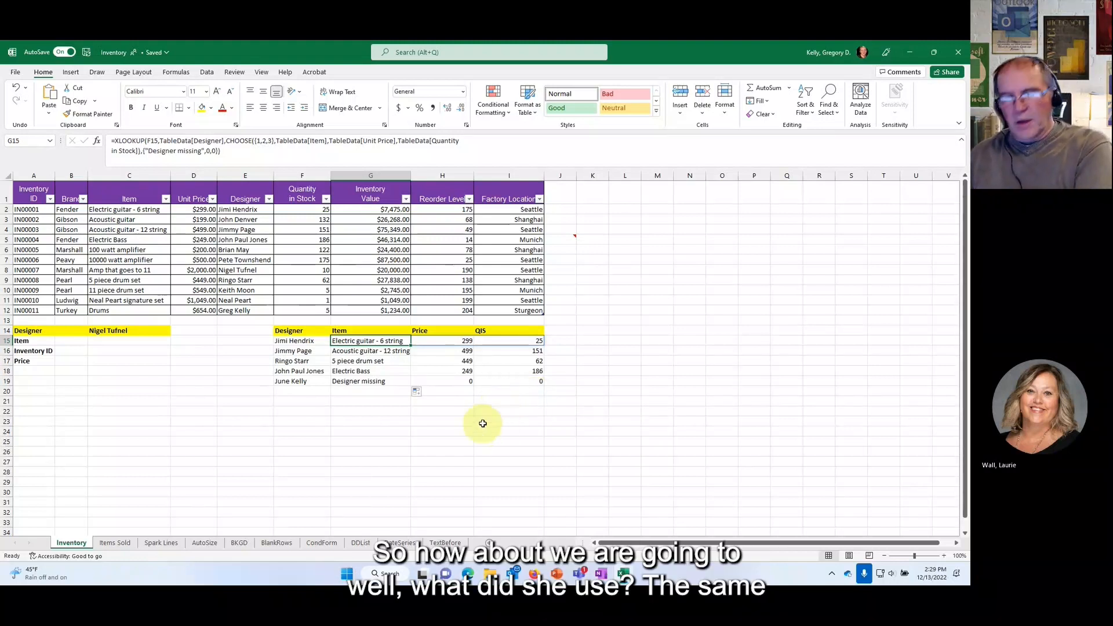
Step: Review the Analyze Data insights for the inventory table, including the percentage of total Reorder Level for each Factory Location
{"action": "left_click", "coordinate": [244, 270]}
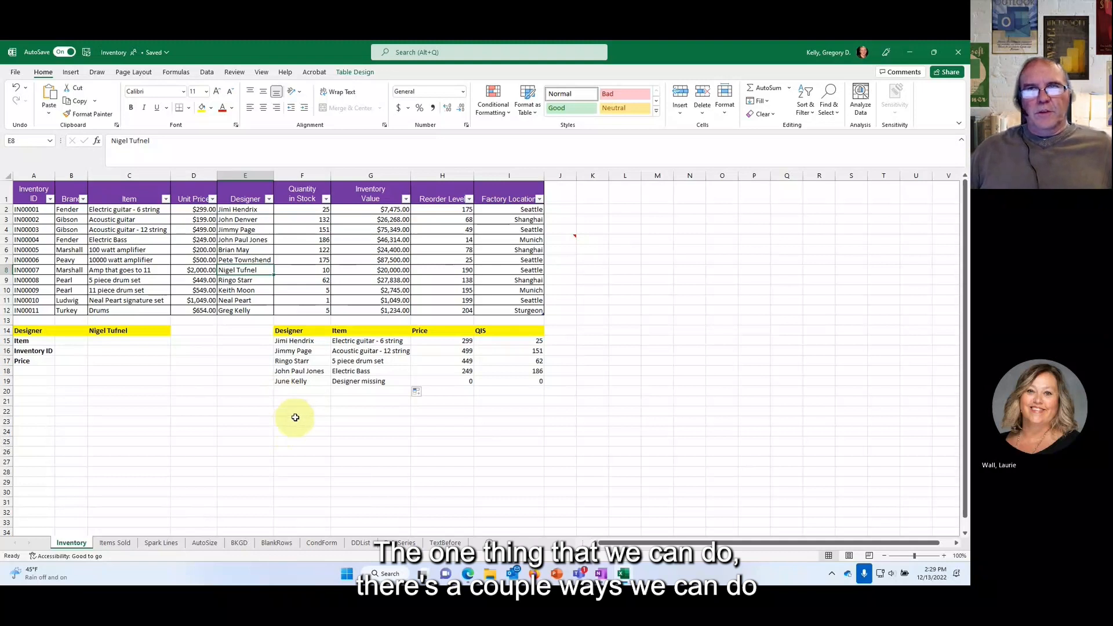
{"action": "left_click", "coordinate": [234, 241]}
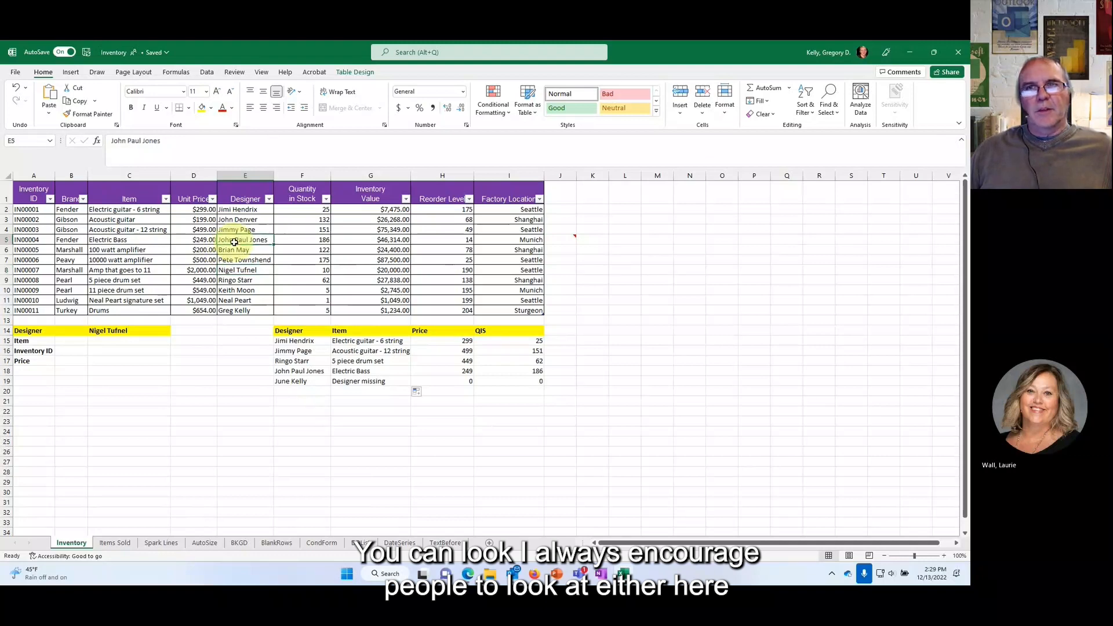
{"action": "left_click", "coordinate": [860, 99]}
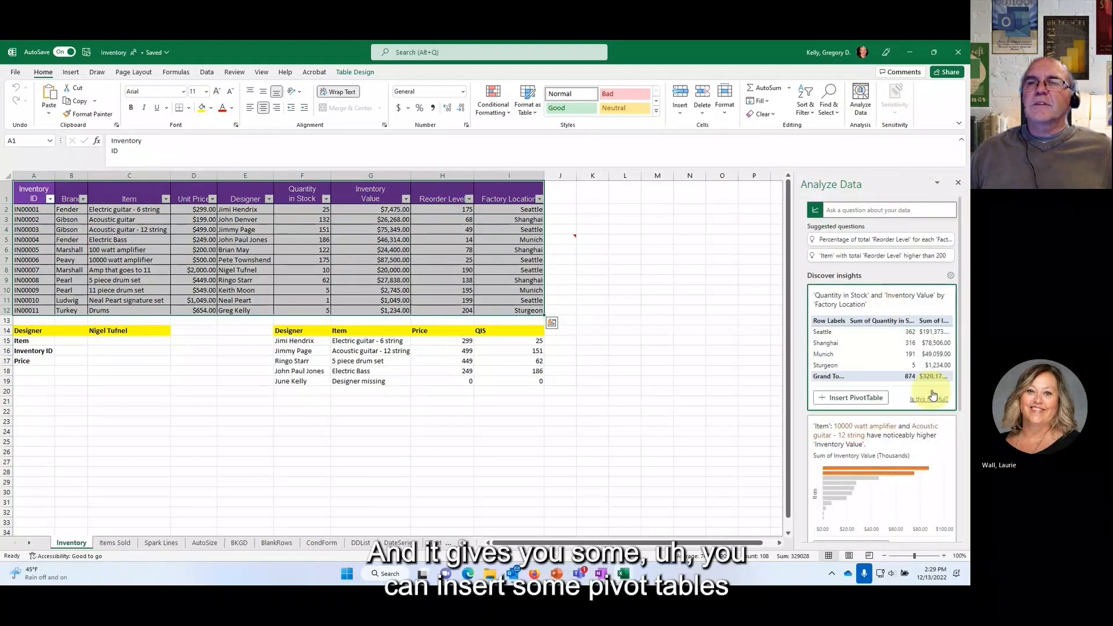
{"action": "scroll", "coordinate": [928, 394], "scroll_direction": "down", "scroll_amount": 3}
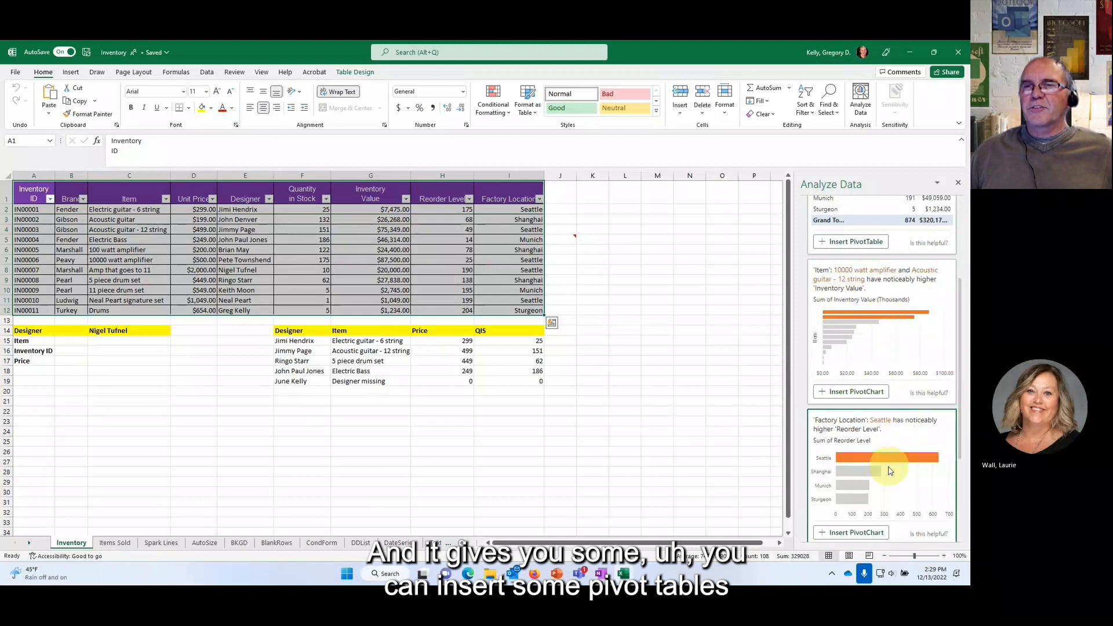
{"action": "scroll", "coordinate": [890, 471], "scroll_direction": "up", "scroll_amount": 3}
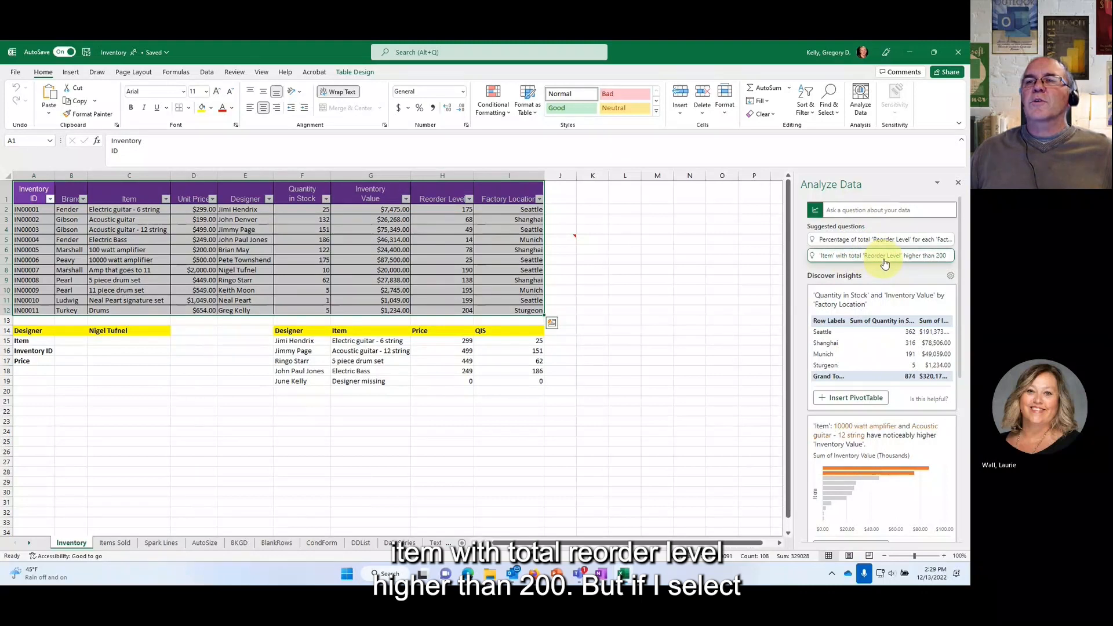
{"action": "left_click", "coordinate": [836, 240]}
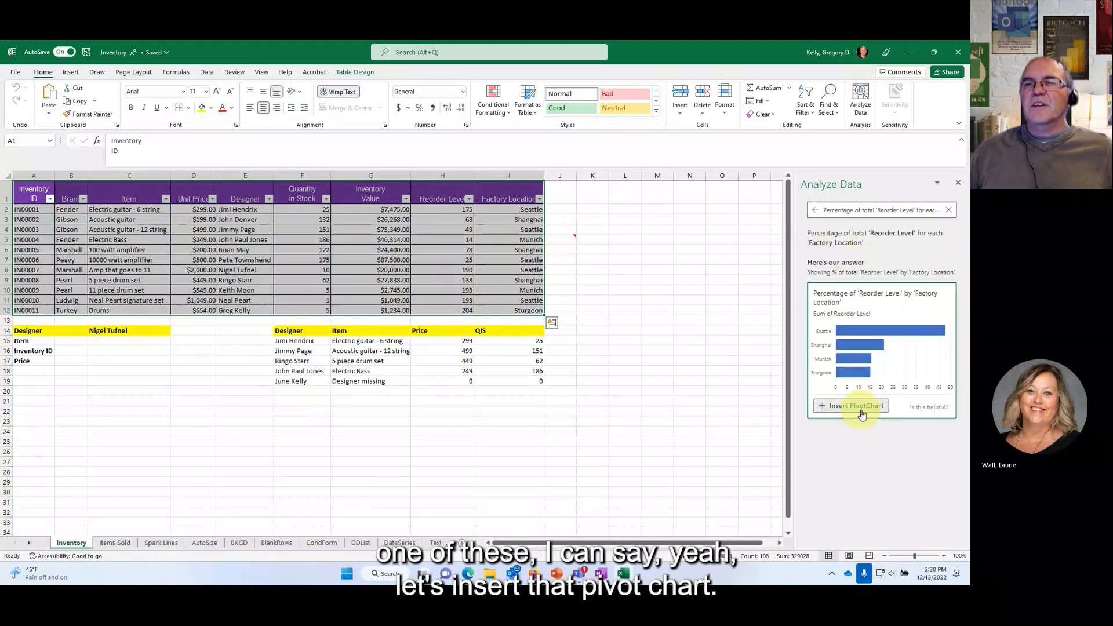
{"action": "left_click", "coordinate": [958, 184]}
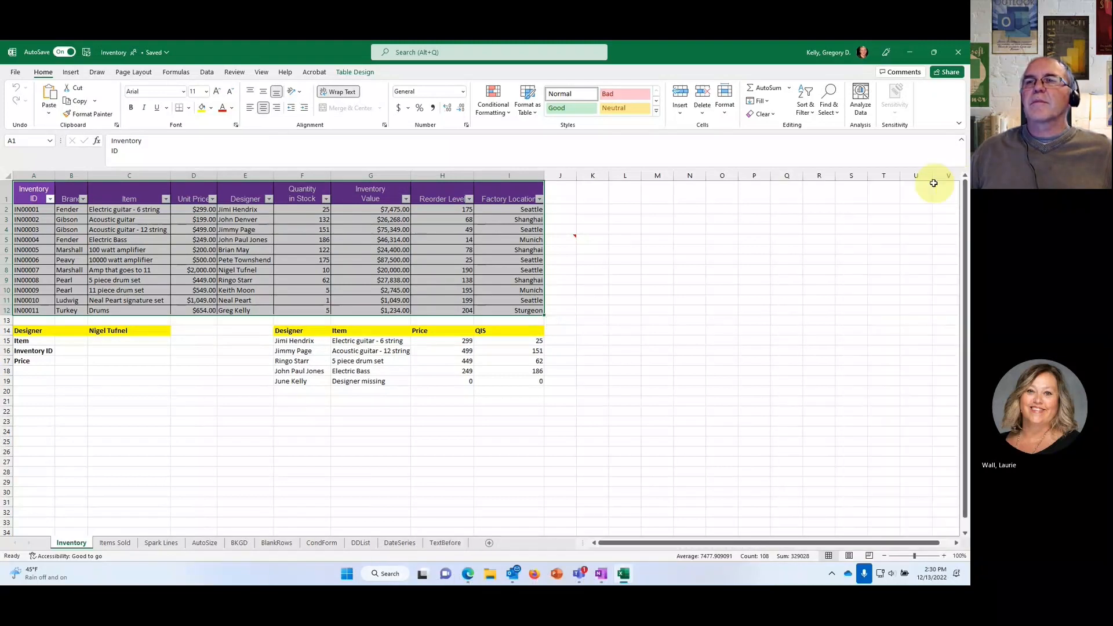
Step: Insert the Analyze Data PivotTable that summarizes Quantity in Stock and Inventory Value by Factory Location
{"action": "left_click", "coordinate": [861, 99]}
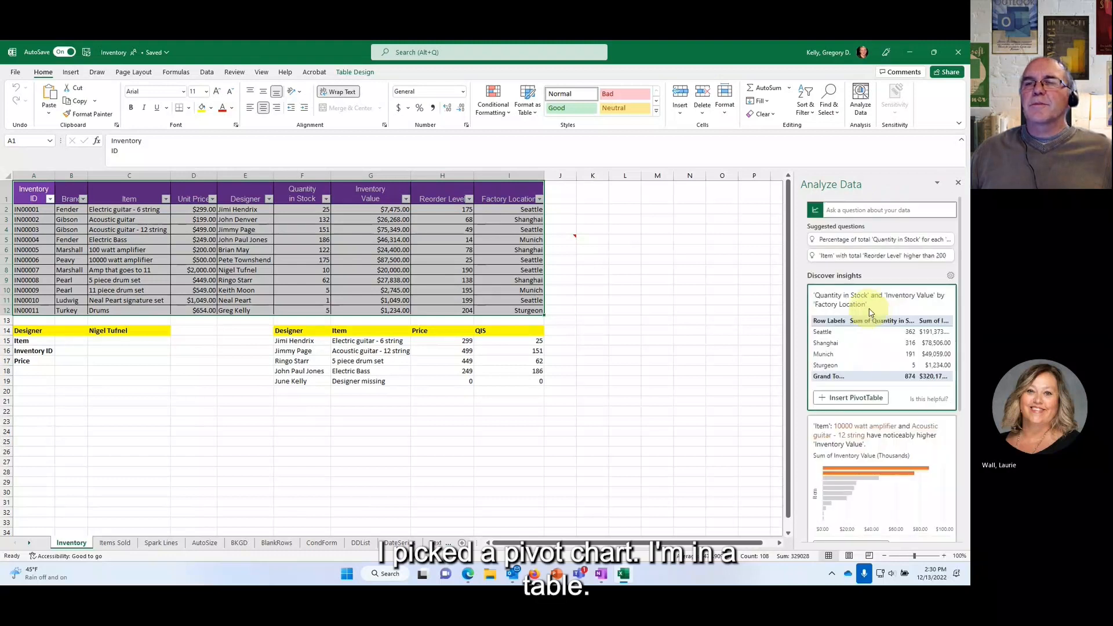
{"action": "left_click", "coordinate": [847, 401]}
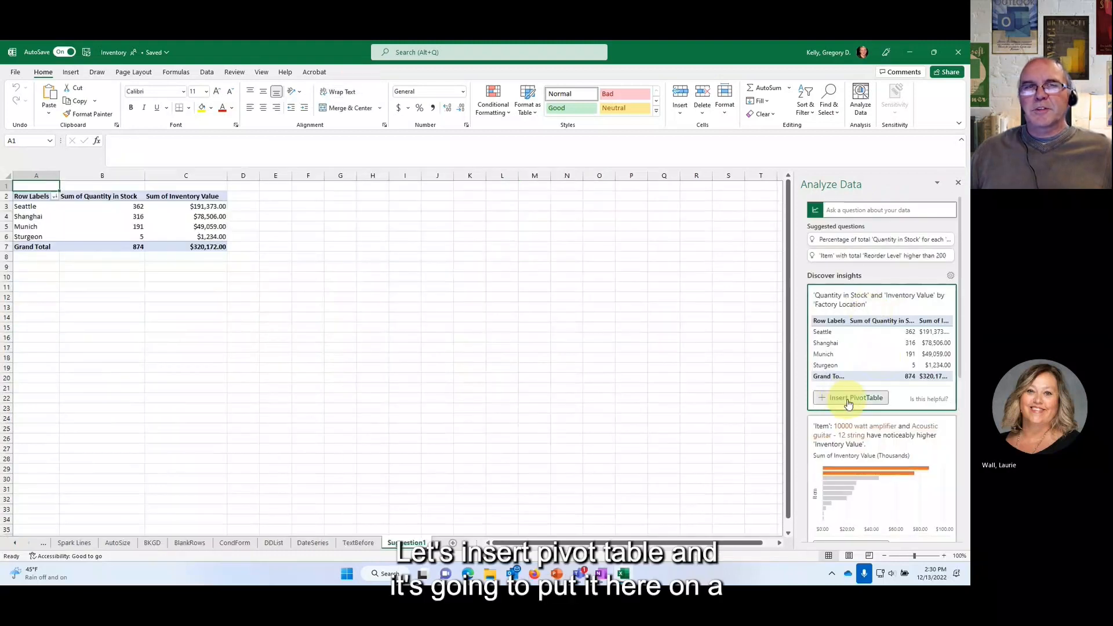
{"action": "left_click", "coordinate": [175, 334]}
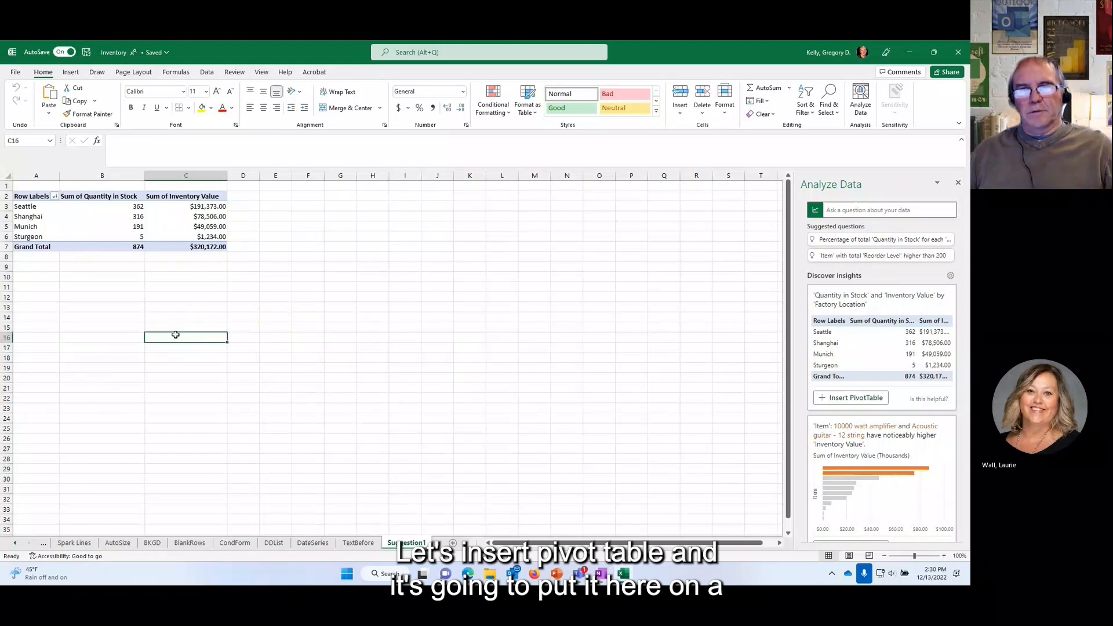
{"action": "left_click", "coordinate": [959, 184]}
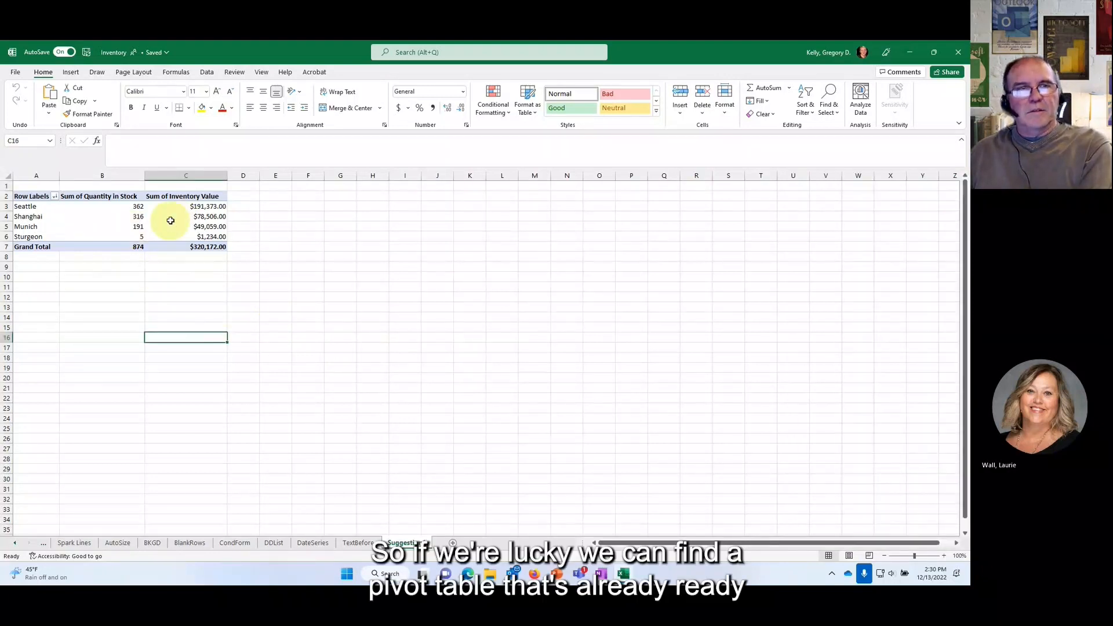
{"action": "right_click", "coordinate": [170, 221]}
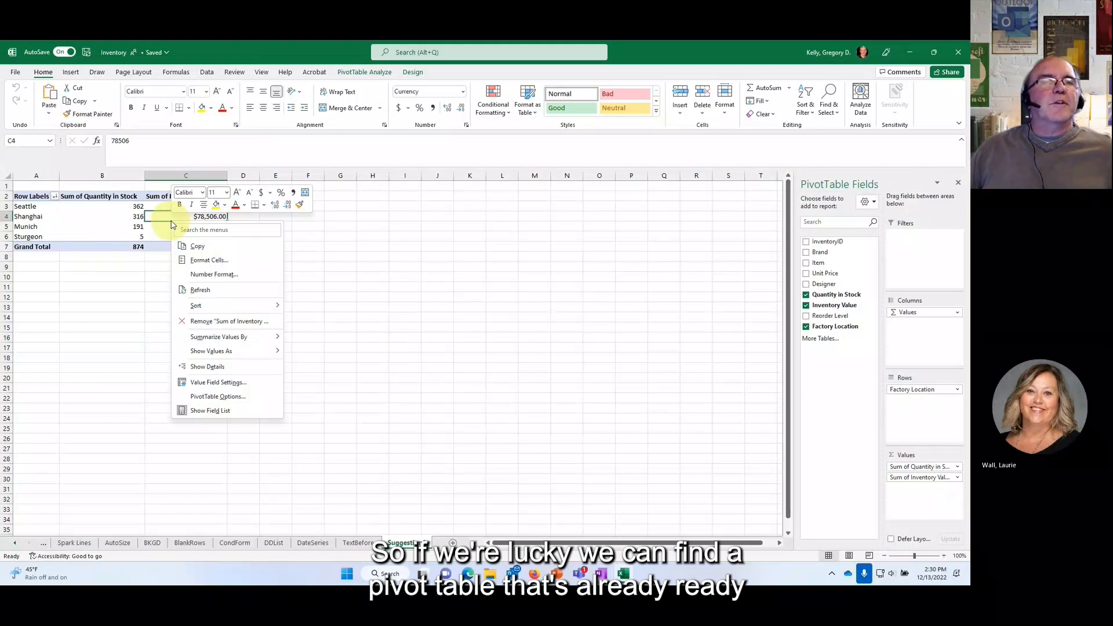
{"action": "mouse_move", "coordinate": [273, 306]}
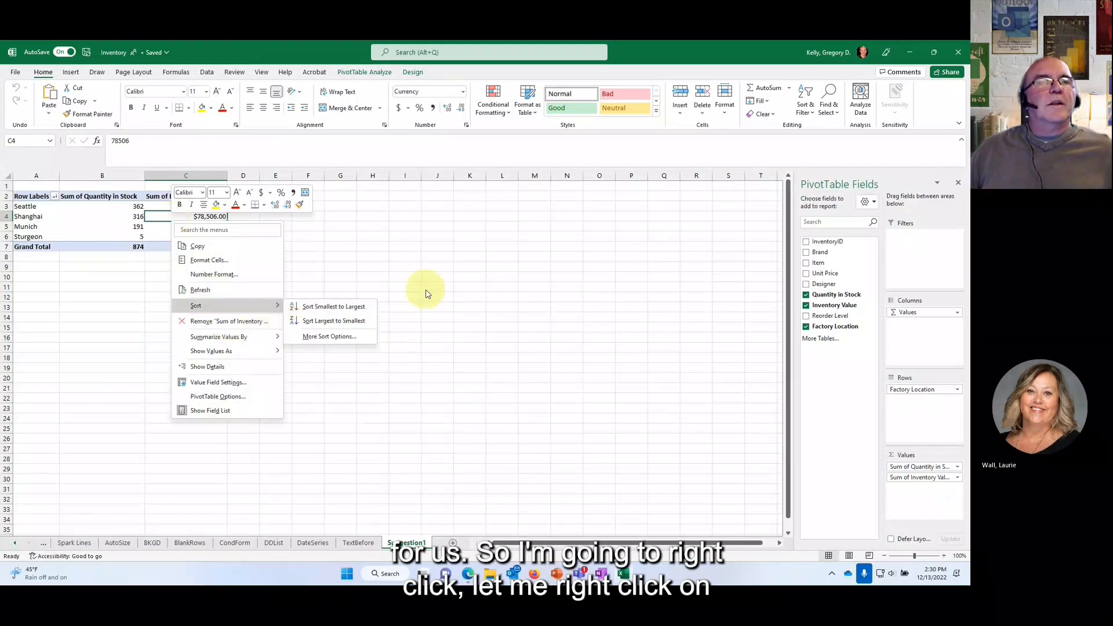
{"action": "left_click", "coordinate": [510, 417]}
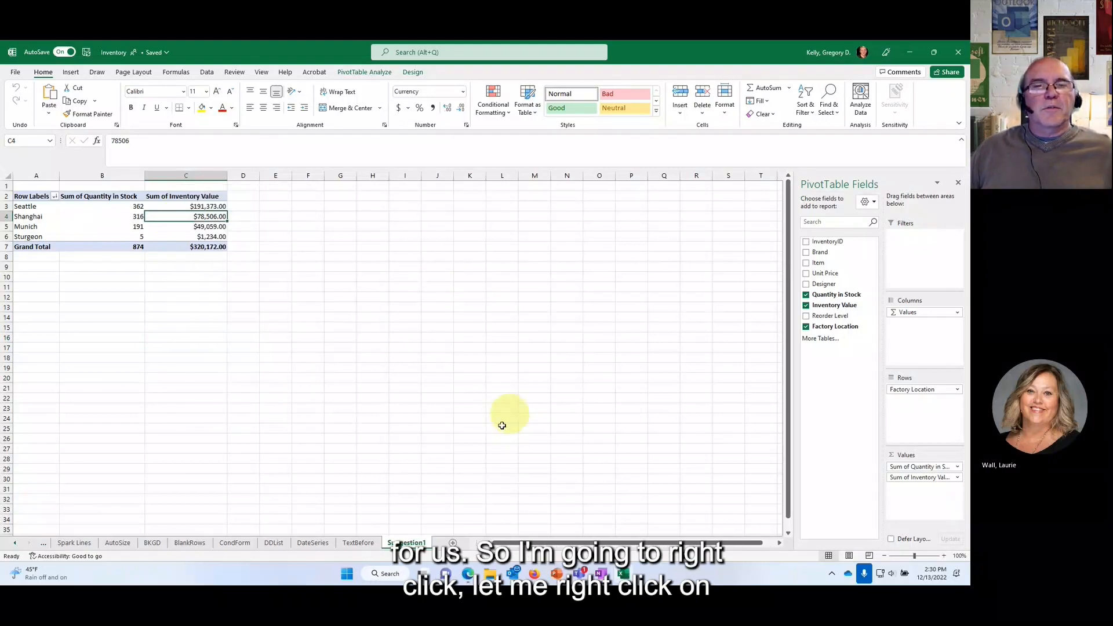
Step: Delete the Suggestion1 sheet and return to the Inventory sheet
{"action": "right_click", "coordinate": [415, 548]}
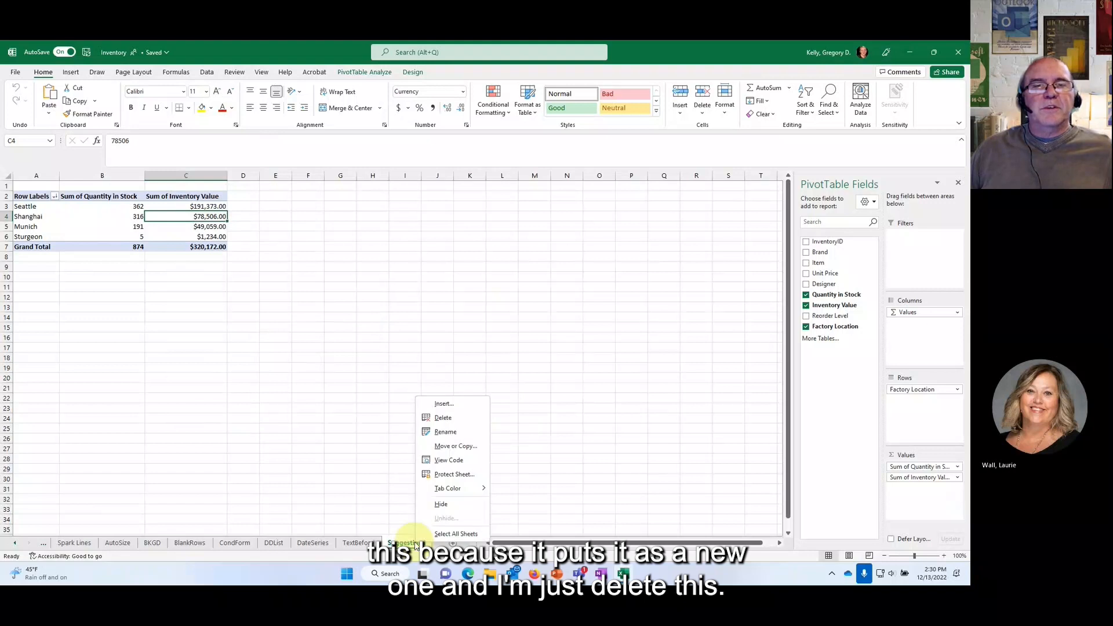
{"action": "left_click", "coordinate": [453, 418]}
{"action": "left_click", "coordinate": [467, 333]}
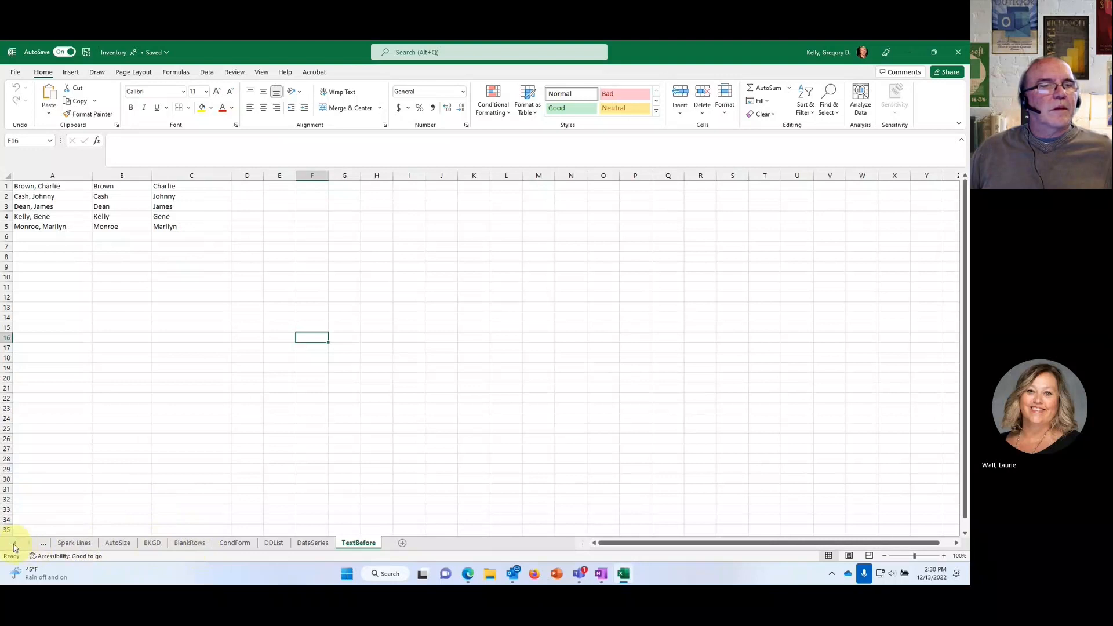
{"action": "left_click", "coordinate": [14, 548]}
{"action": "left_click", "coordinate": [72, 542]}
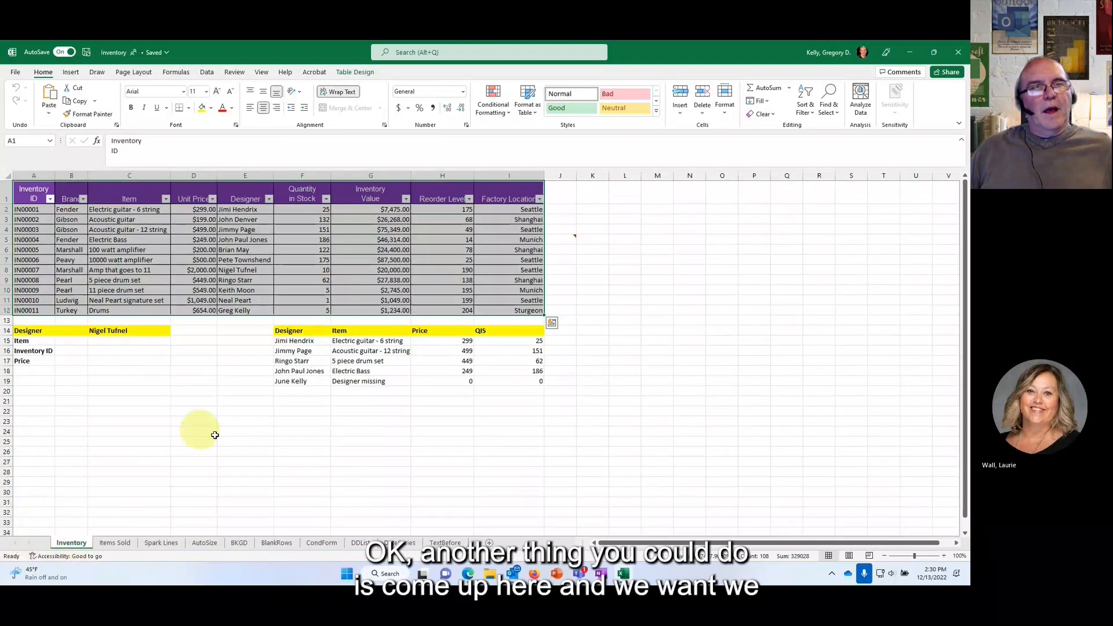
Step: Insert the recommended PivotTable showing Sum of Unit Price by Factory Location from the inventory table
{"action": "left_click", "coordinate": [243, 450]}
{"action": "left_click", "coordinate": [203, 280]}
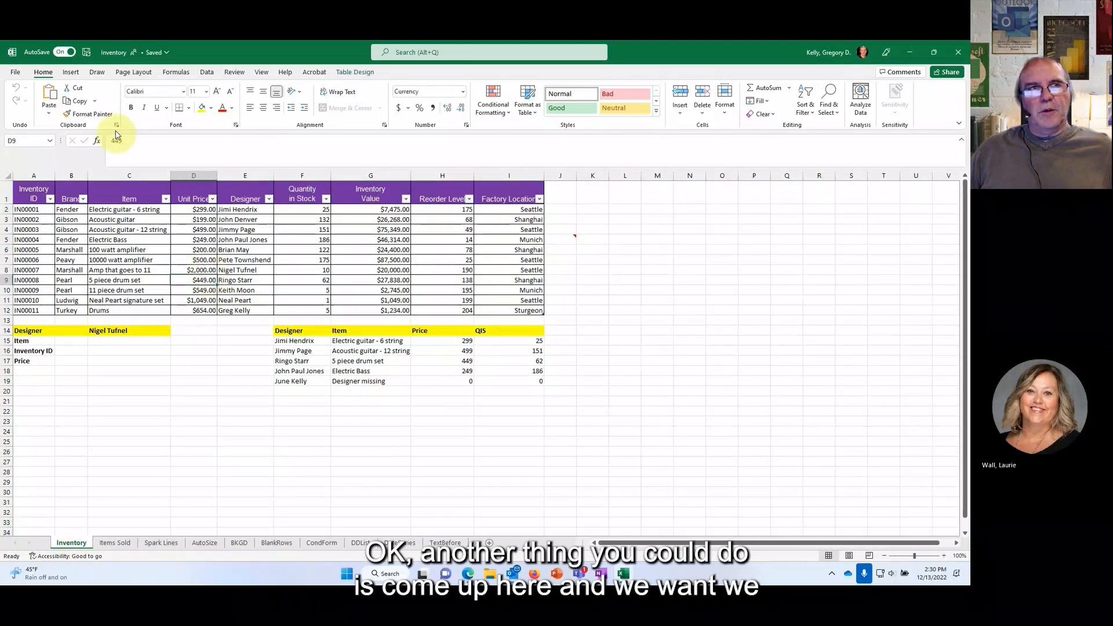
{"action": "left_click", "coordinate": [70, 73]}
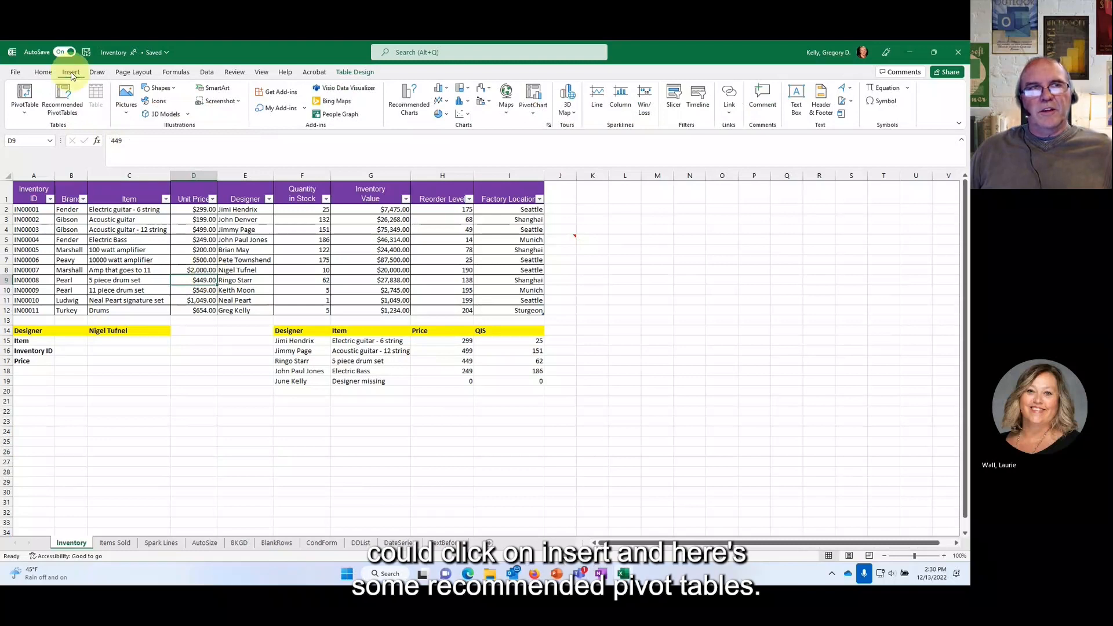
{"action": "left_click", "coordinate": [64, 101]}
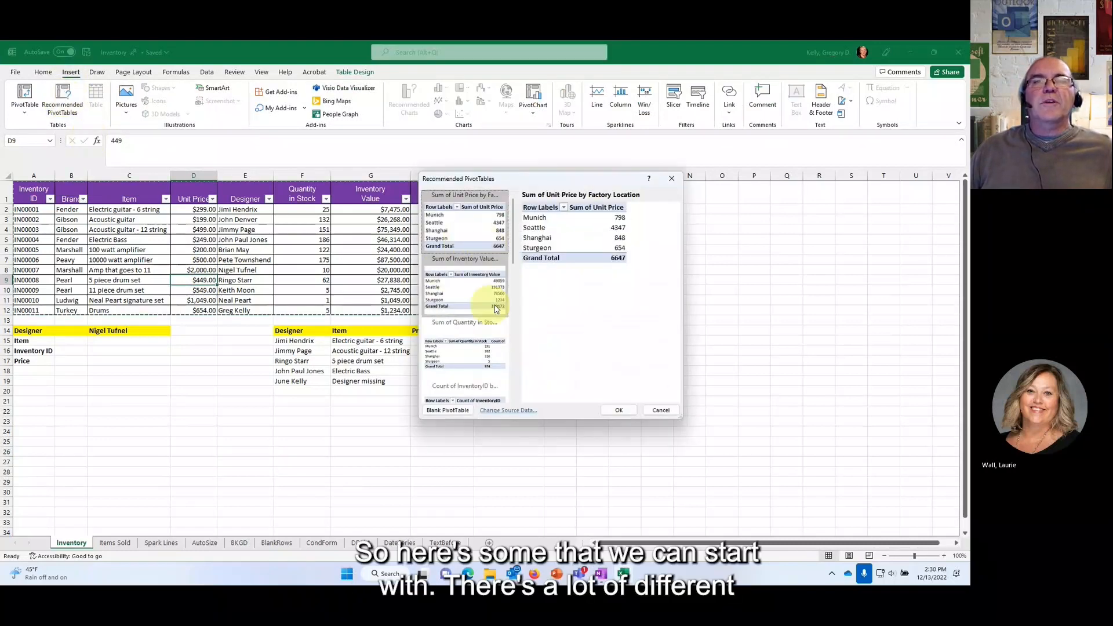
{"action": "scroll", "coordinate": [493, 319], "scroll_direction": "down", "scroll_amount": 5}
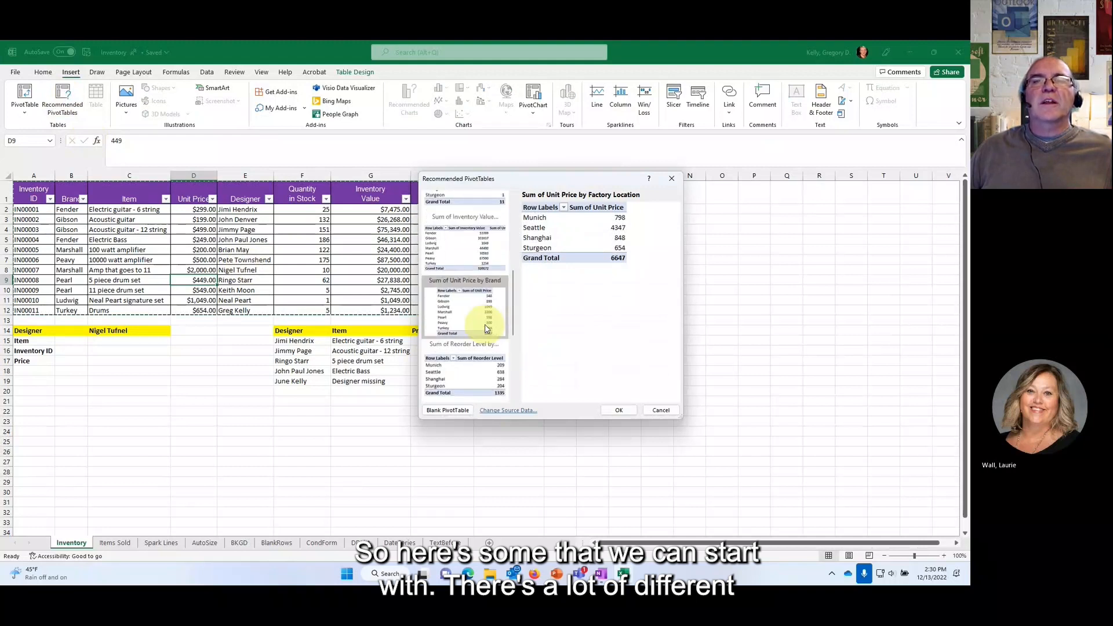
{"action": "scroll", "coordinate": [486, 328], "scroll_direction": "up", "scroll_amount": 5}
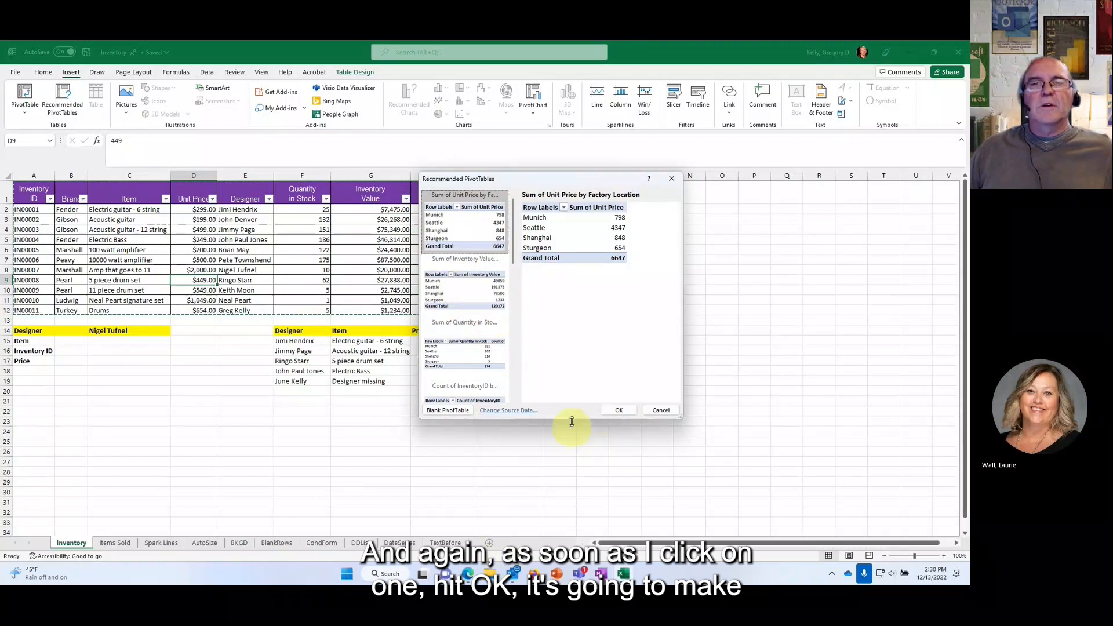
{"action": "left_click", "coordinate": [618, 410]}
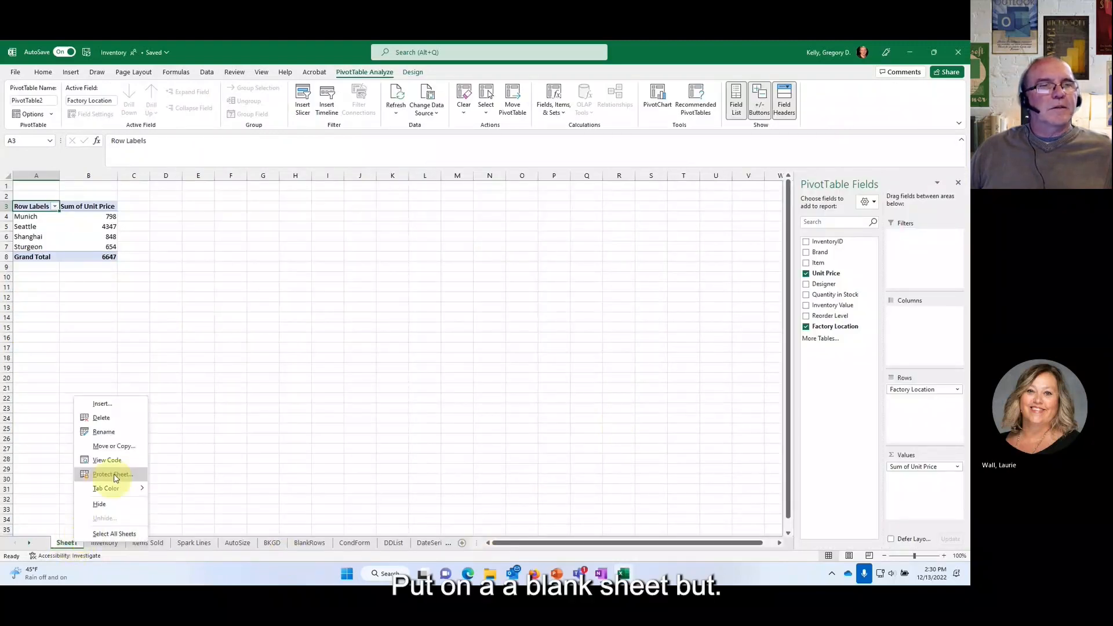
Step: Delete the Sheet1 worksheet that holds the recommended PivotTable
{"action": "left_click", "coordinate": [100, 418]}
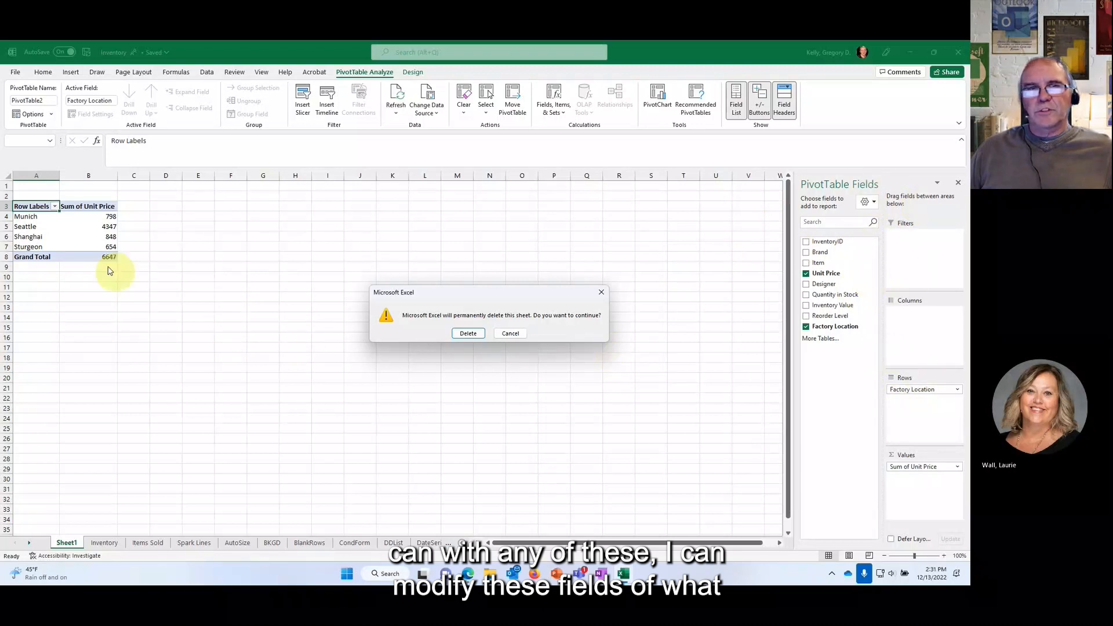
{"action": "left_click", "coordinate": [467, 334]}
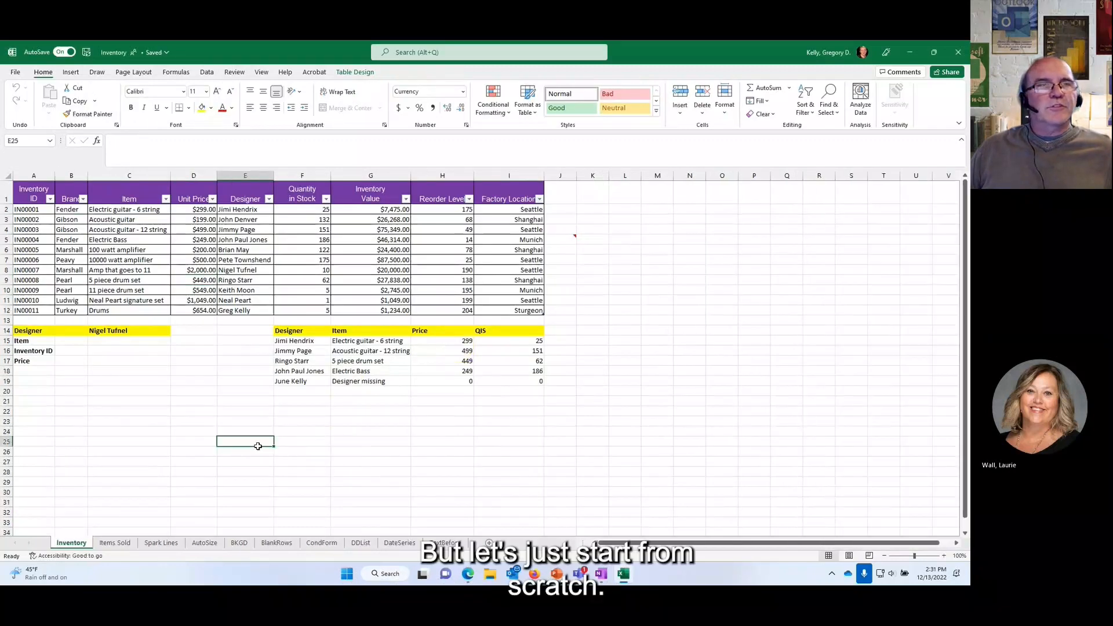
Step: Create a blank PivotTable from the inventory table on a new worksheet, with Brand as rows and Unit Price summed as values
{"action": "left_click", "coordinate": [214, 256]}
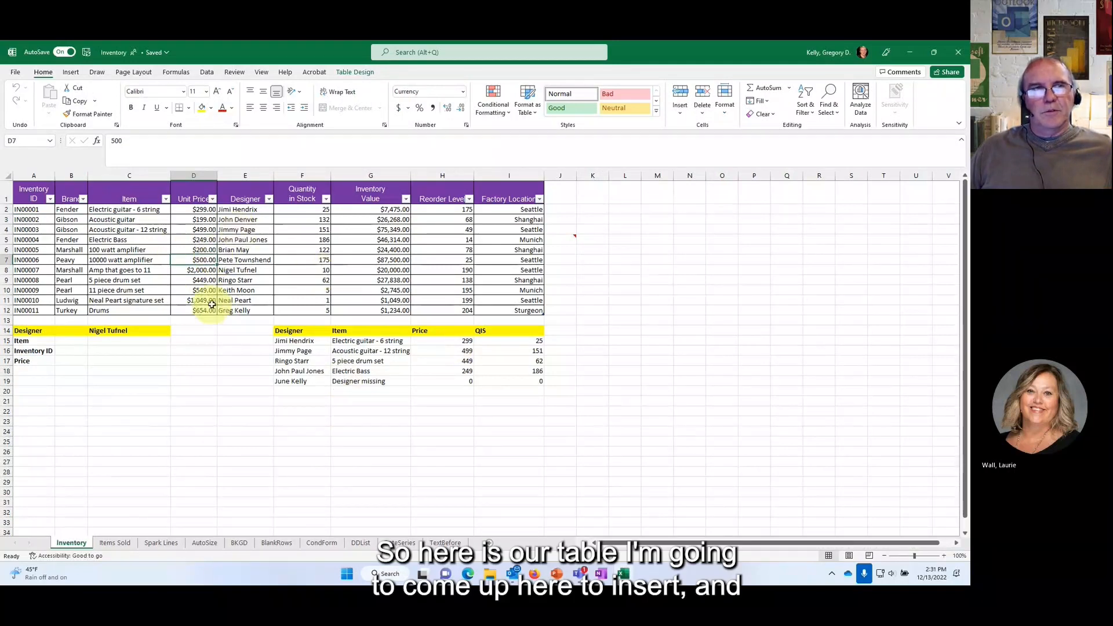
{"action": "left_click", "coordinate": [71, 74]}
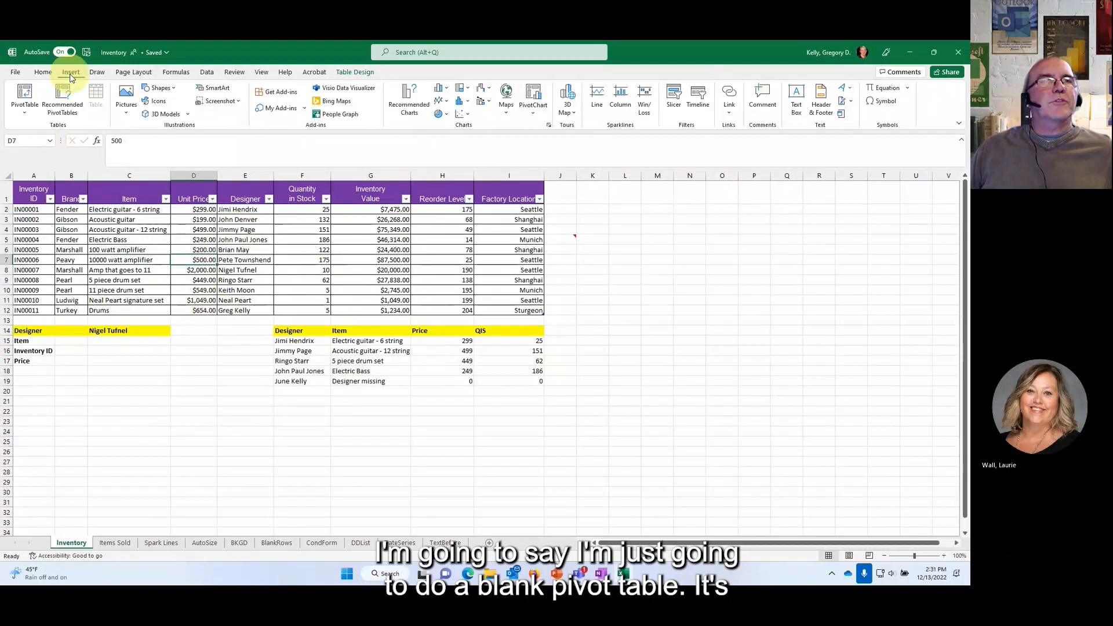
{"action": "left_click", "coordinate": [25, 96]}
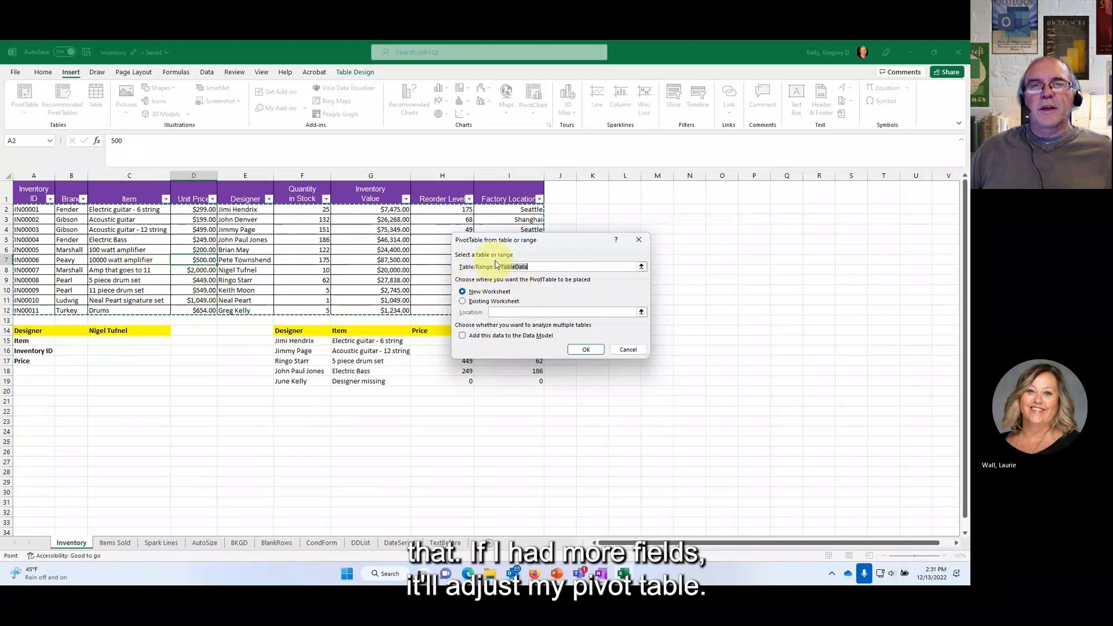
{"action": "left_click", "coordinate": [585, 350]}
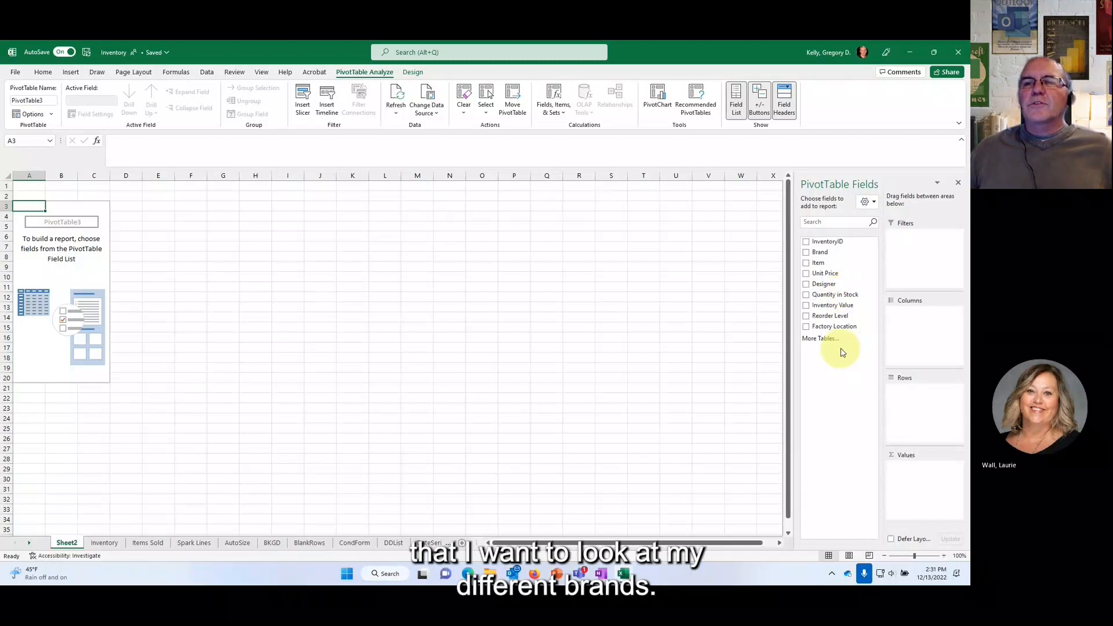
{"action": "left_click", "coordinate": [807, 253]}
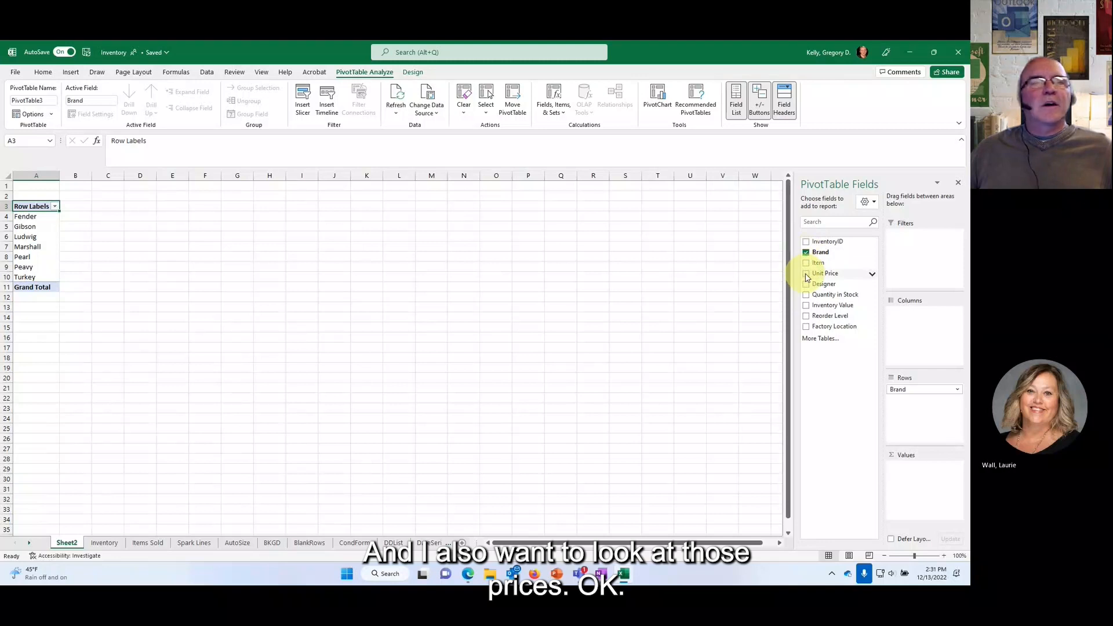
{"action": "left_click", "coordinate": [807, 275]}
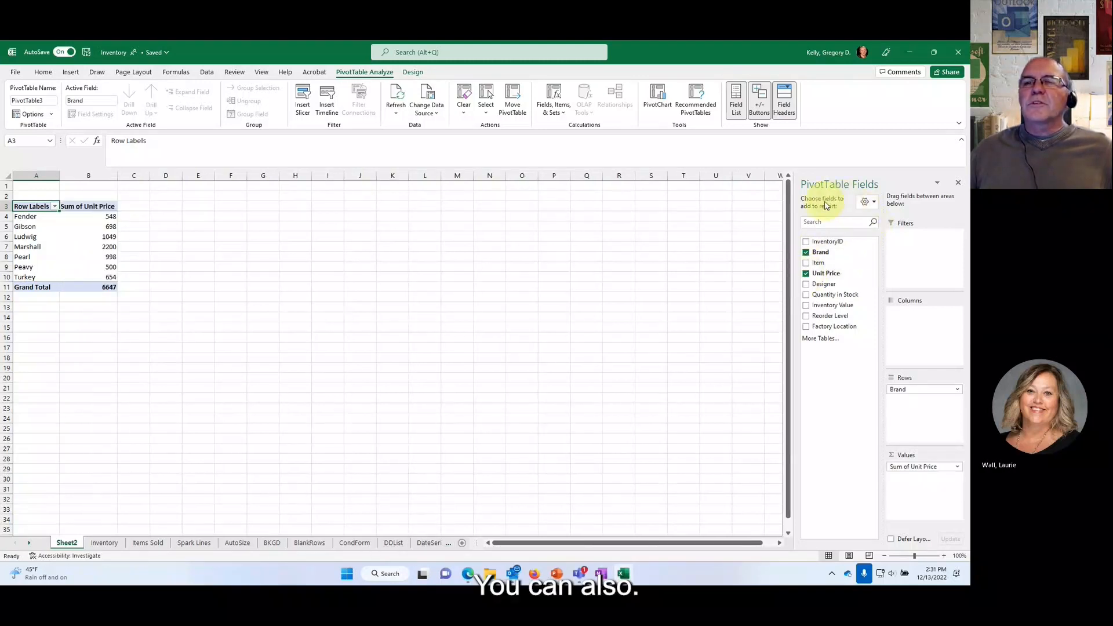
Step: Switch the PivotTable field list to the stacked layout and back to fields and areas side-by-side
{"action": "left_click", "coordinate": [873, 203]}
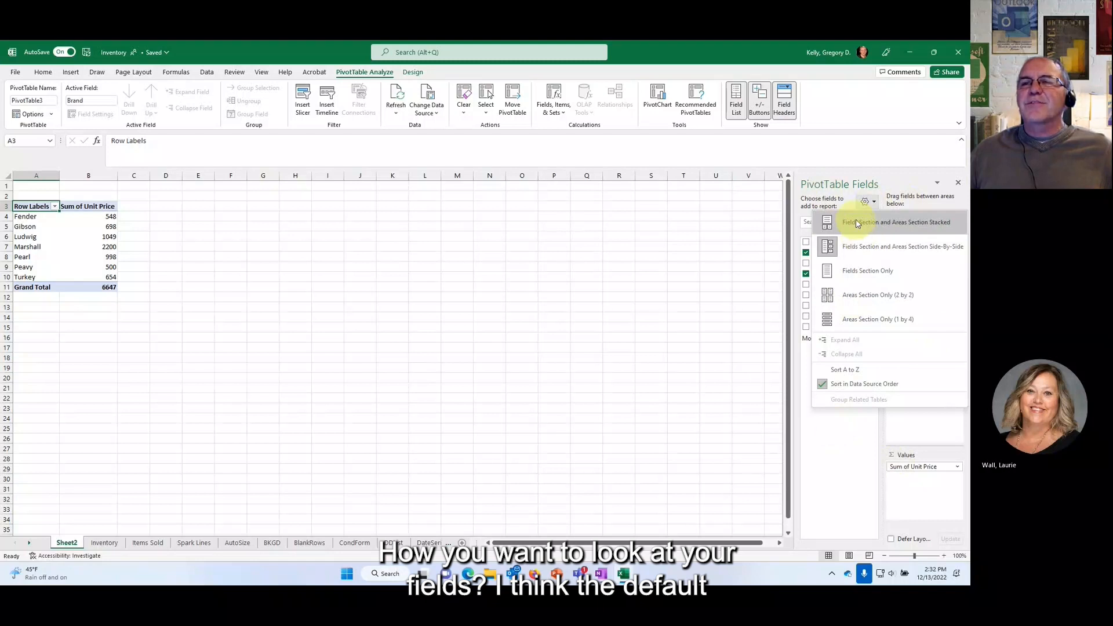
{"action": "left_click", "coordinate": [857, 223]}
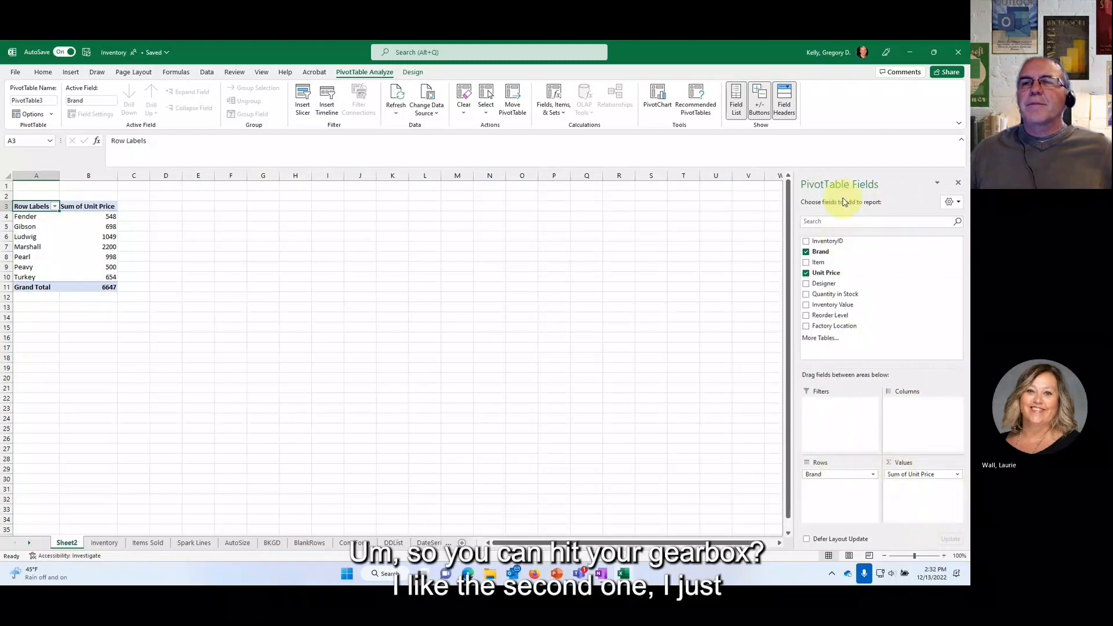
{"action": "left_click", "coordinate": [959, 204]}
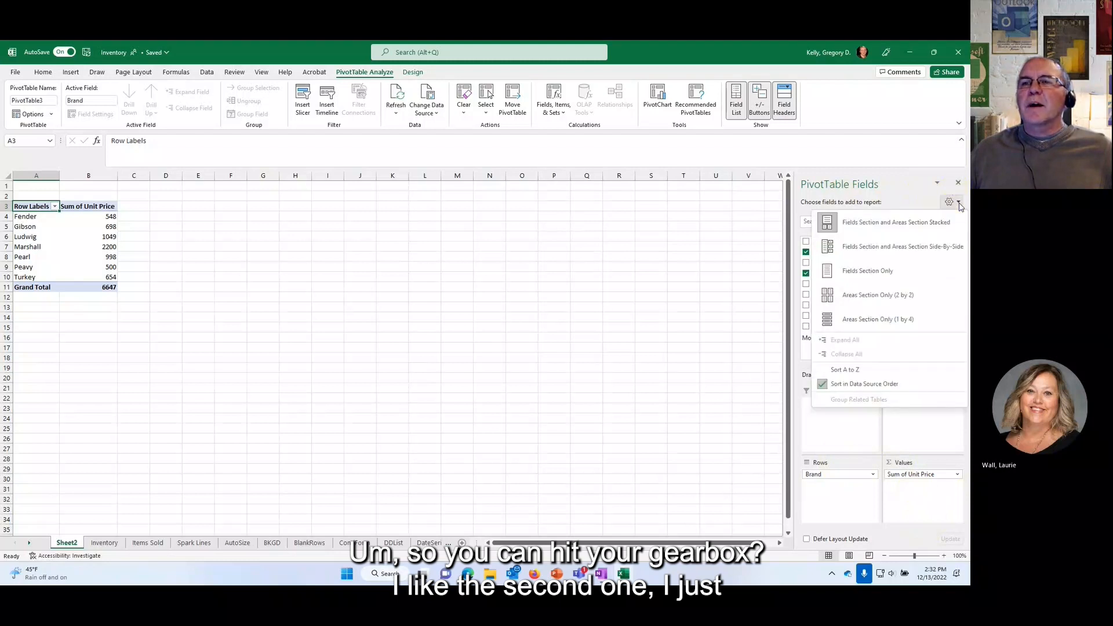
{"action": "left_click", "coordinate": [888, 244]}
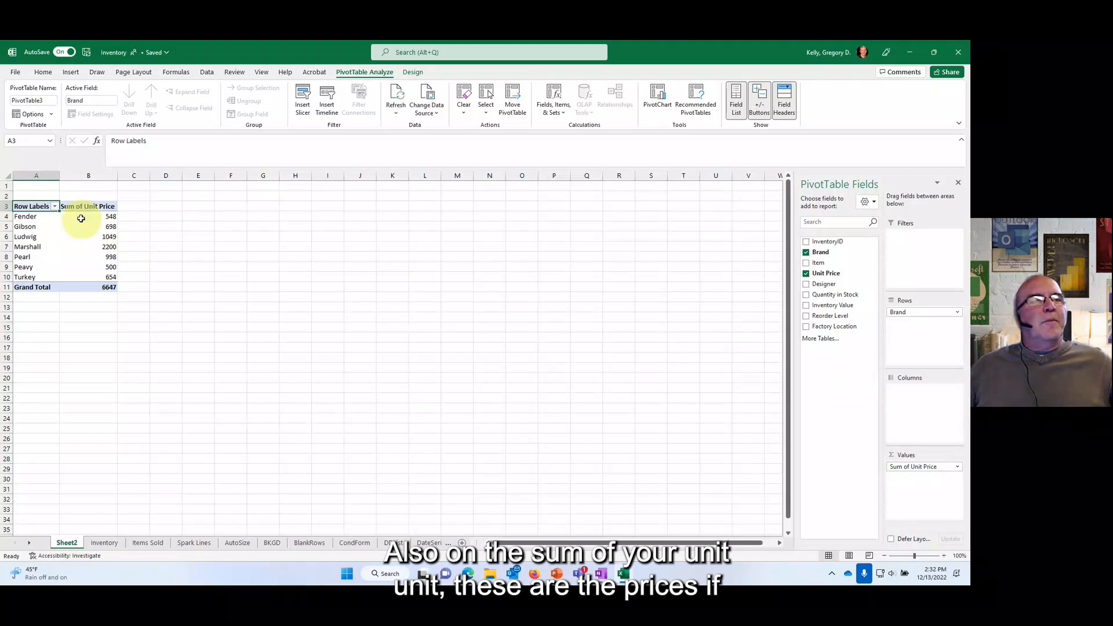
Step: Set the number format of the Sum of Unit Price field to Accounting with the $ symbol and 0 decimal places
{"action": "right_click", "coordinate": [111, 232]}
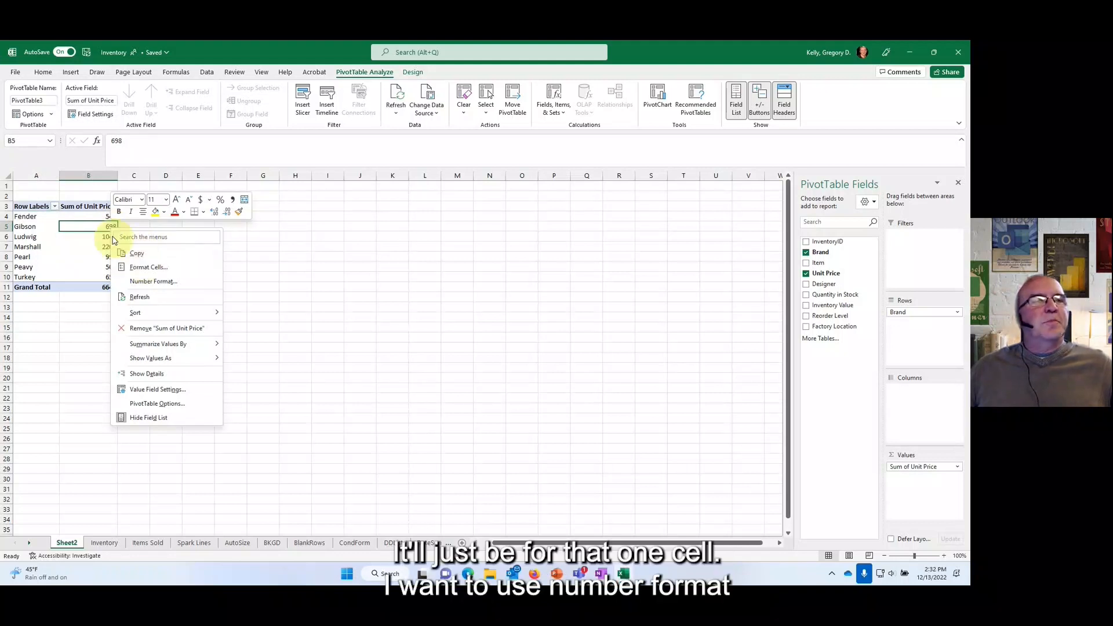
{"action": "left_click", "coordinate": [158, 285]}
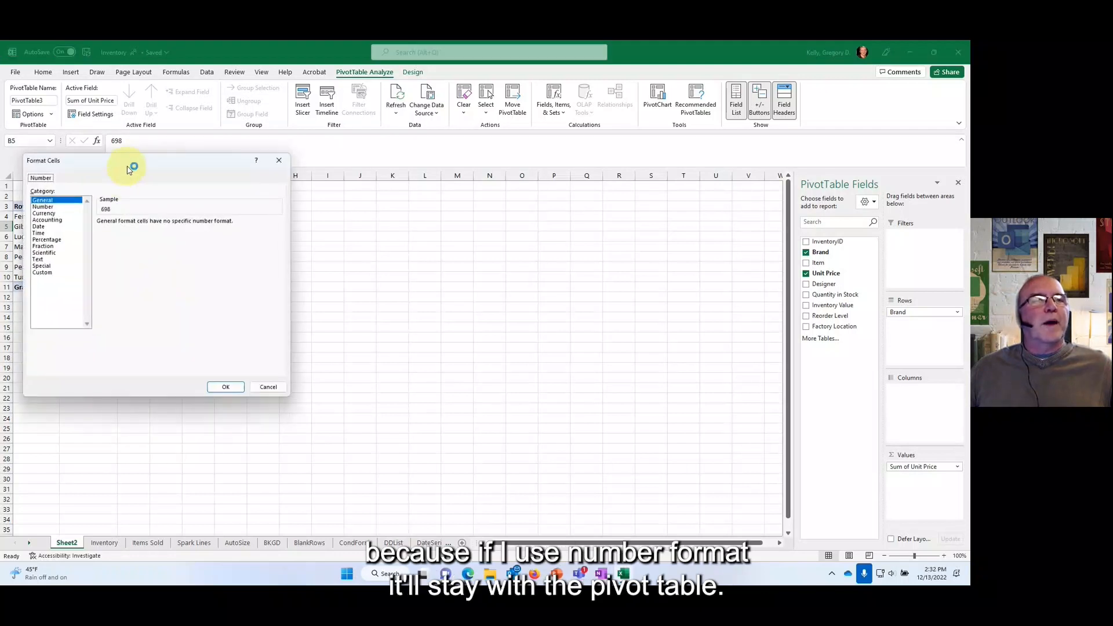
{"action": "left_click_drag", "start_coordinate": [129, 168], "coordinate": [388, 200]}
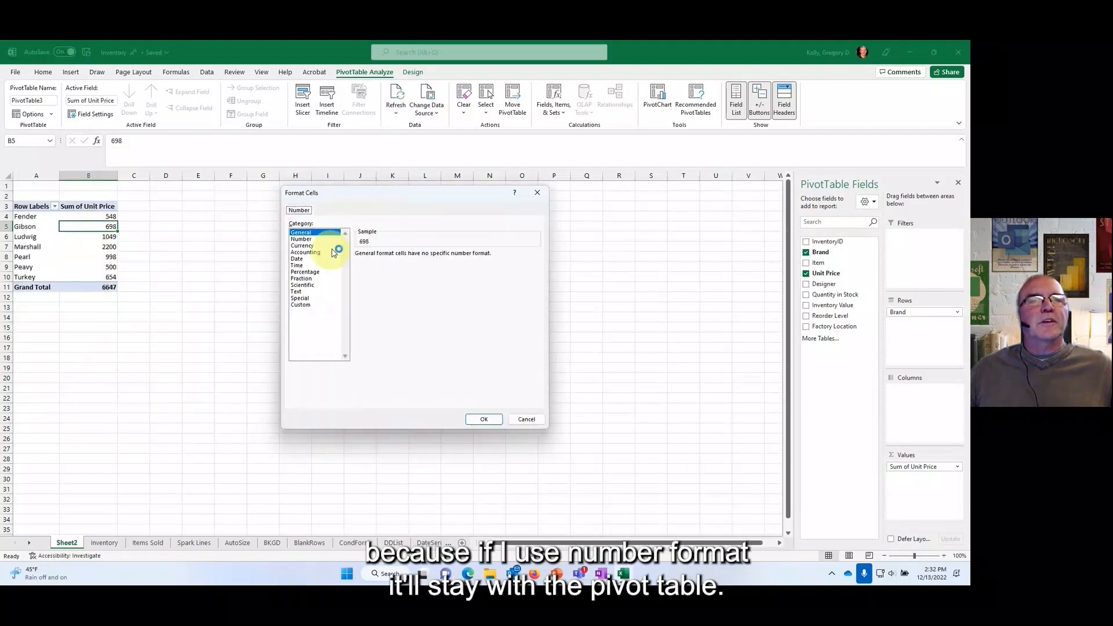
{"action": "left_click", "coordinate": [303, 252]}
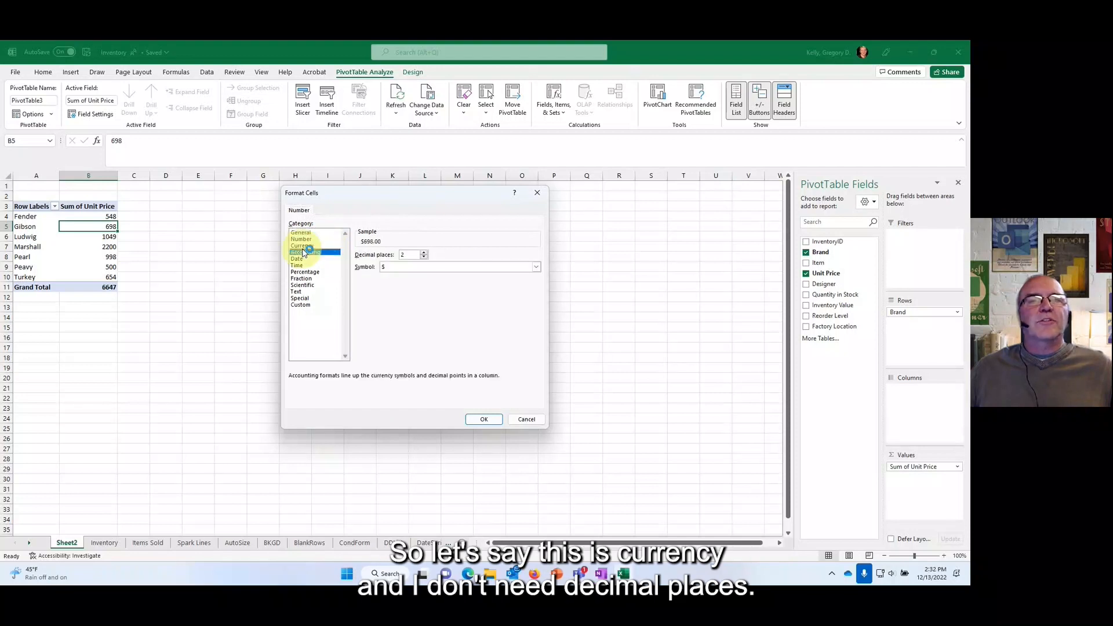
{"action": "left_click", "coordinate": [424, 257]}
{"action": "left_click", "coordinate": [425, 258]}
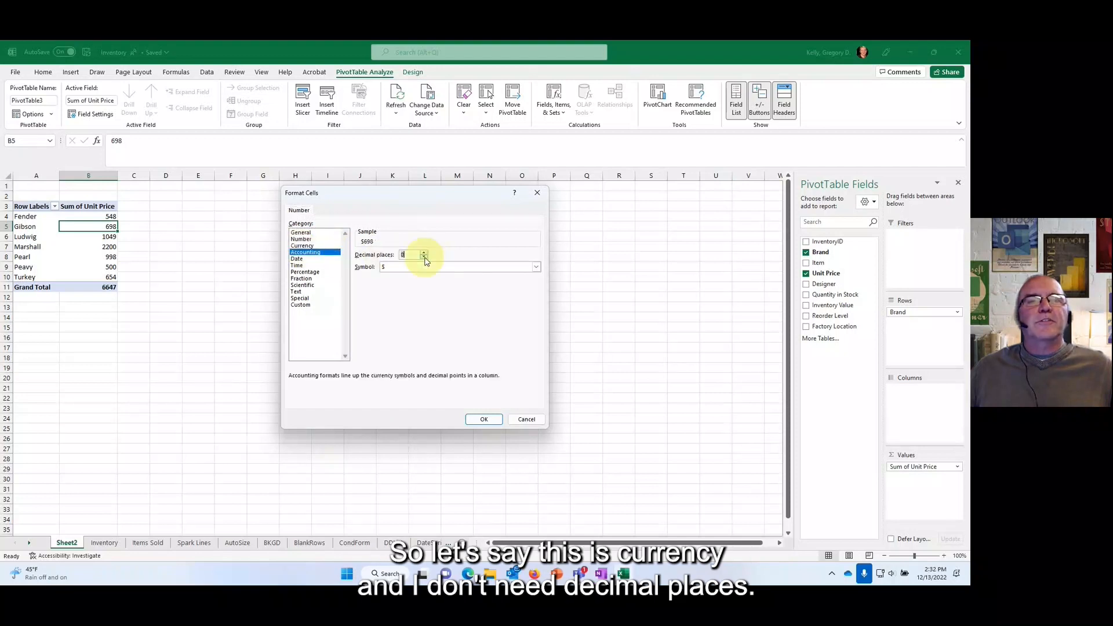
{"action": "left_click", "coordinate": [484, 420]}
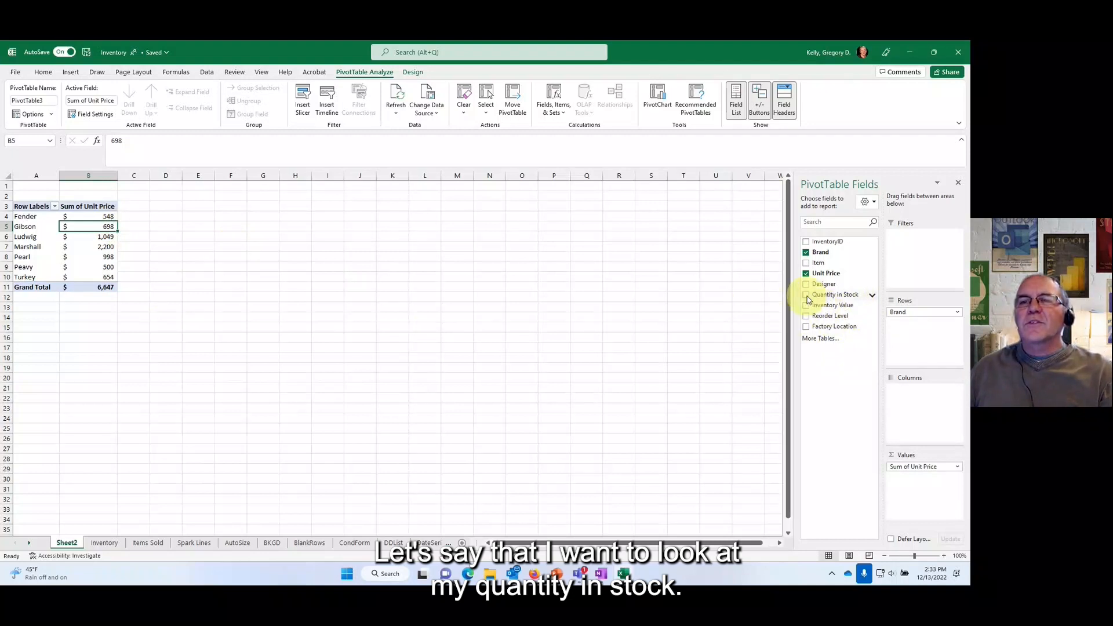
Step: Add Quantity in Stock to the PivotTable, move it from Values to Rows below Brand, and remove it again
{"action": "left_click", "coordinate": [806, 295]}
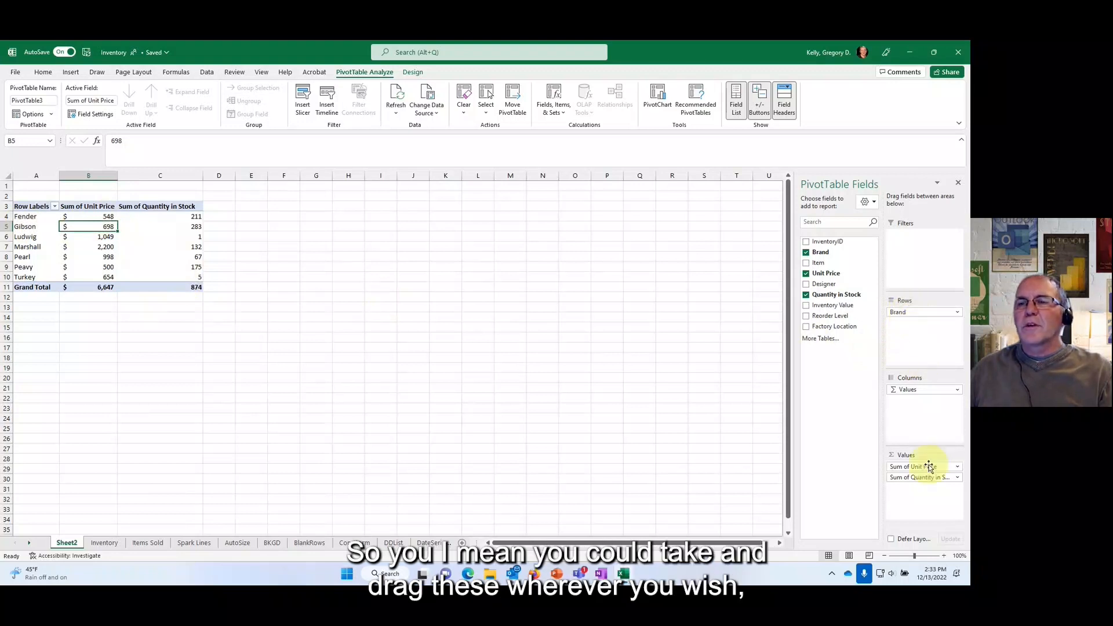
{"action": "left_click_drag", "start_coordinate": [926, 481], "coordinate": [923, 338]}
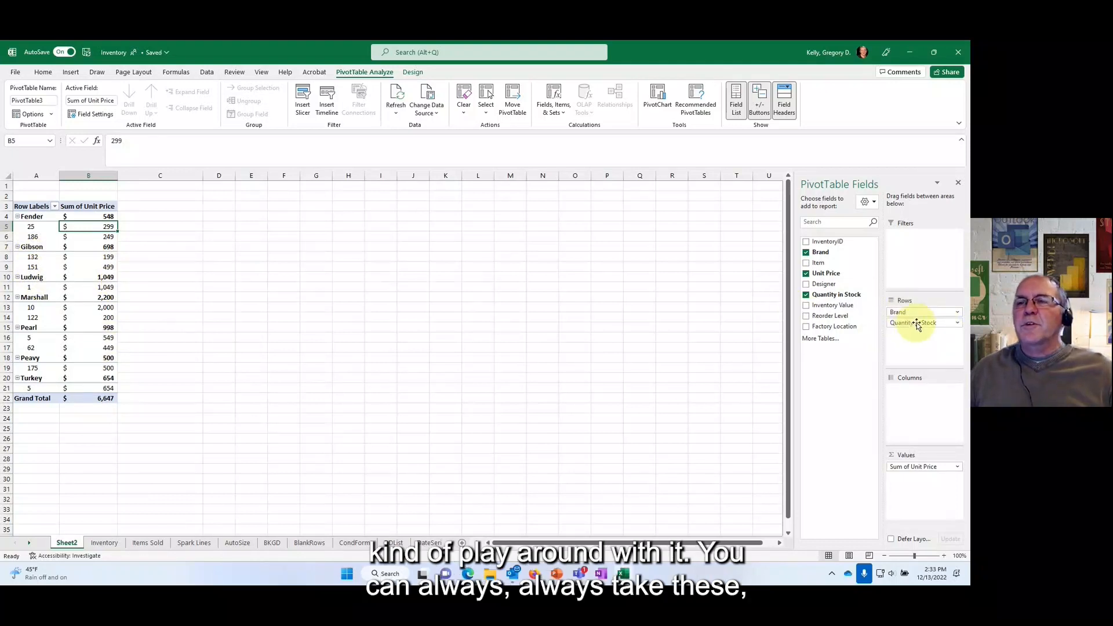
{"action": "left_click_drag", "start_coordinate": [918, 326], "coordinate": [749, 334]}
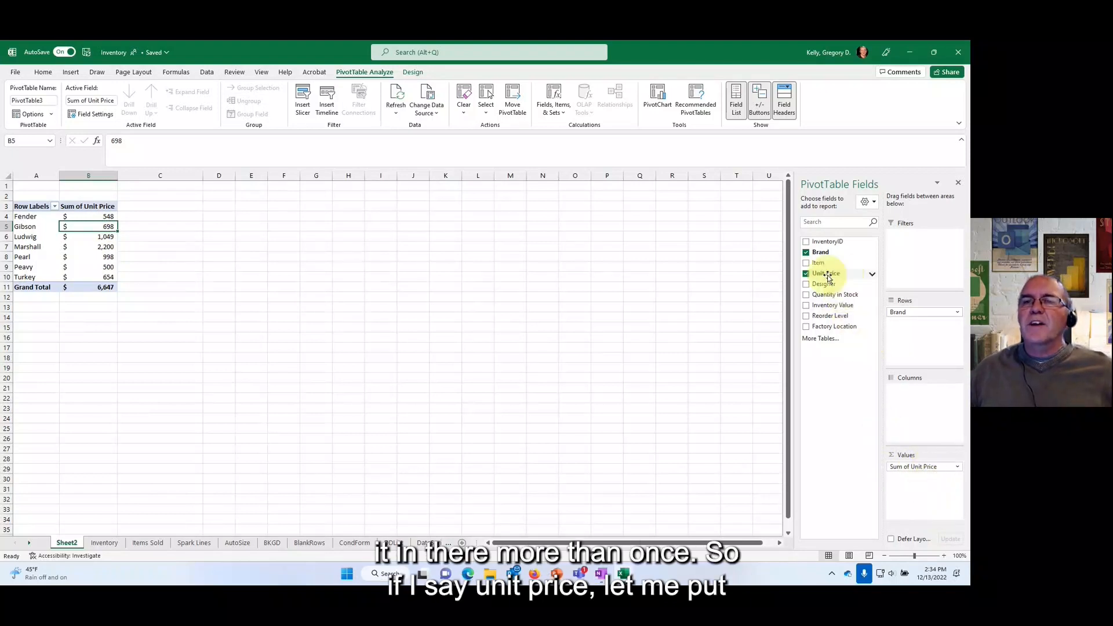
Step: Add Unit Price to the PivotTable values a second time and show that column as % of Grand Total
{"action": "left_click_drag", "start_coordinate": [825, 277], "coordinate": [911, 484]}
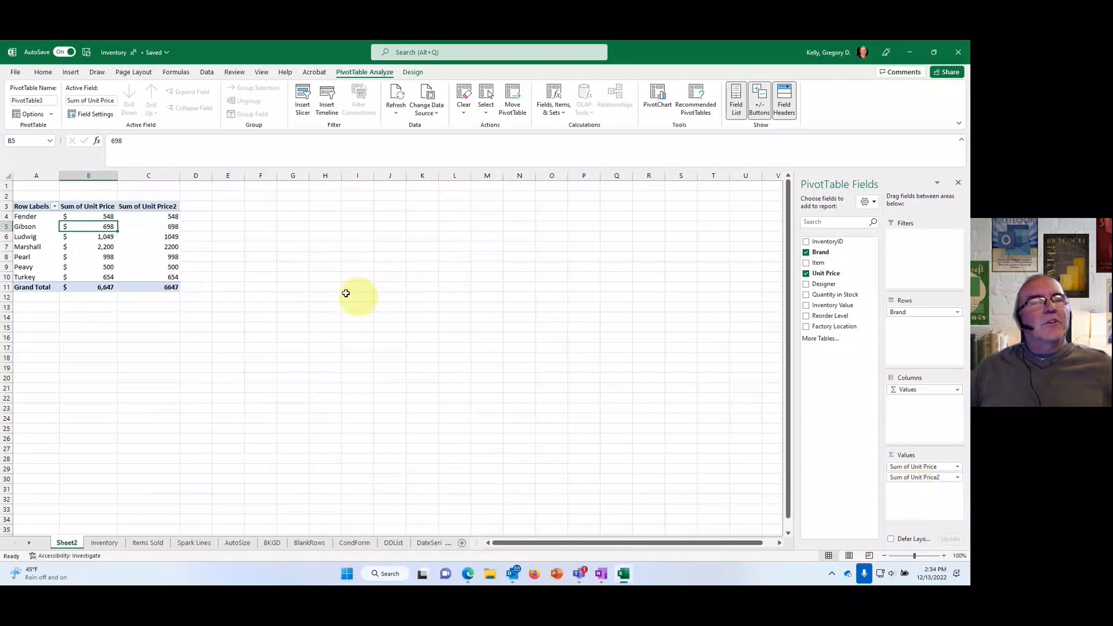
{"action": "mouse_move", "coordinate": [160, 265]}
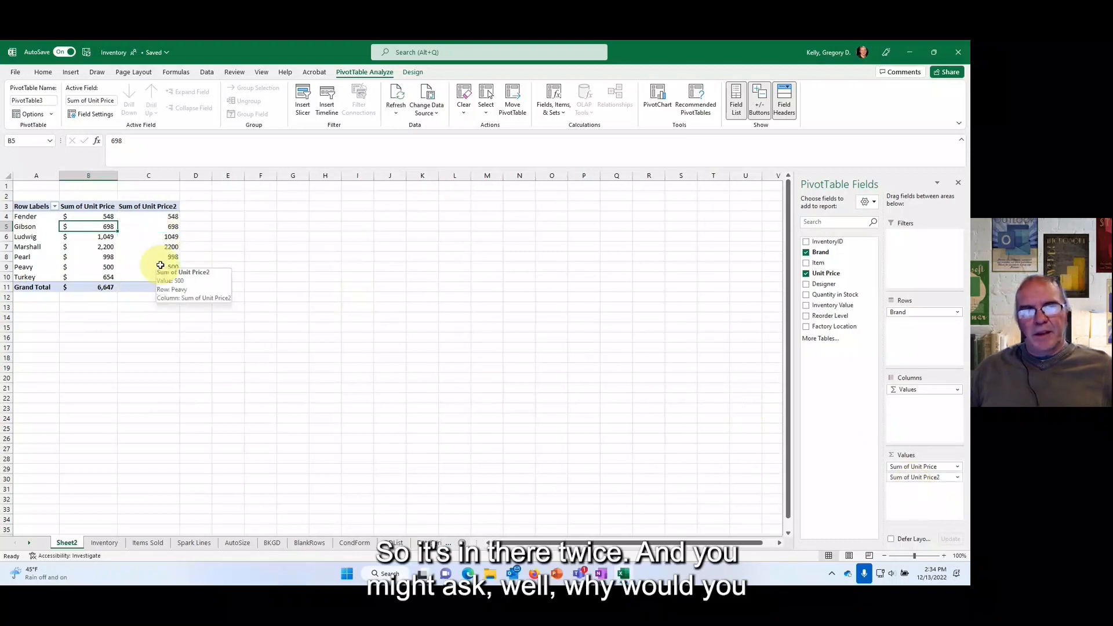
{"action": "left_click", "coordinate": [173, 229]}
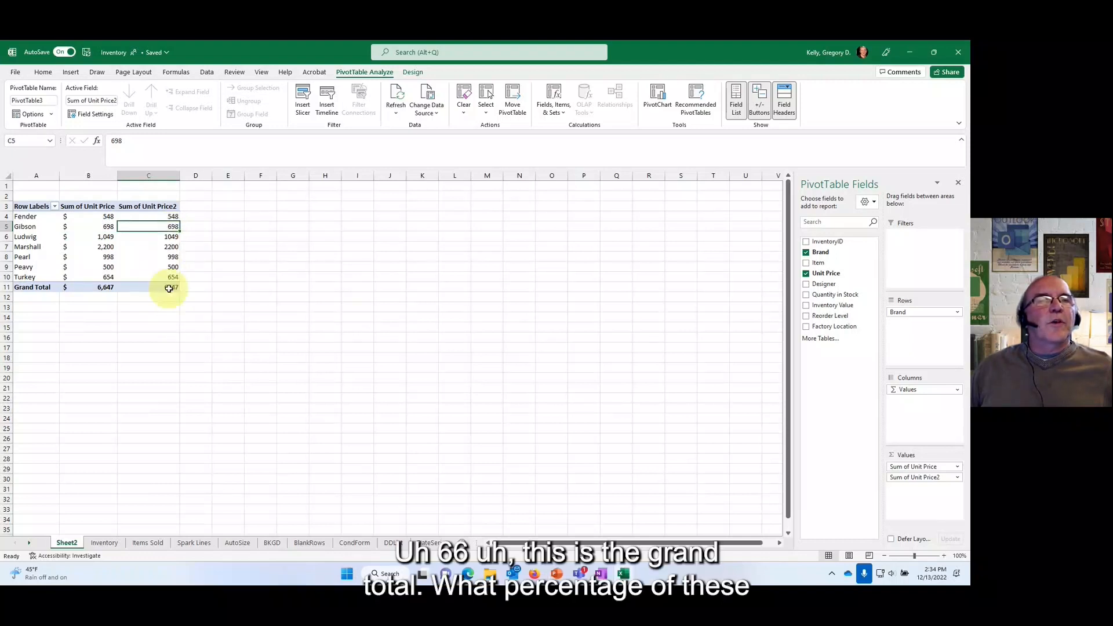
{"action": "right_click", "coordinate": [161, 230]}
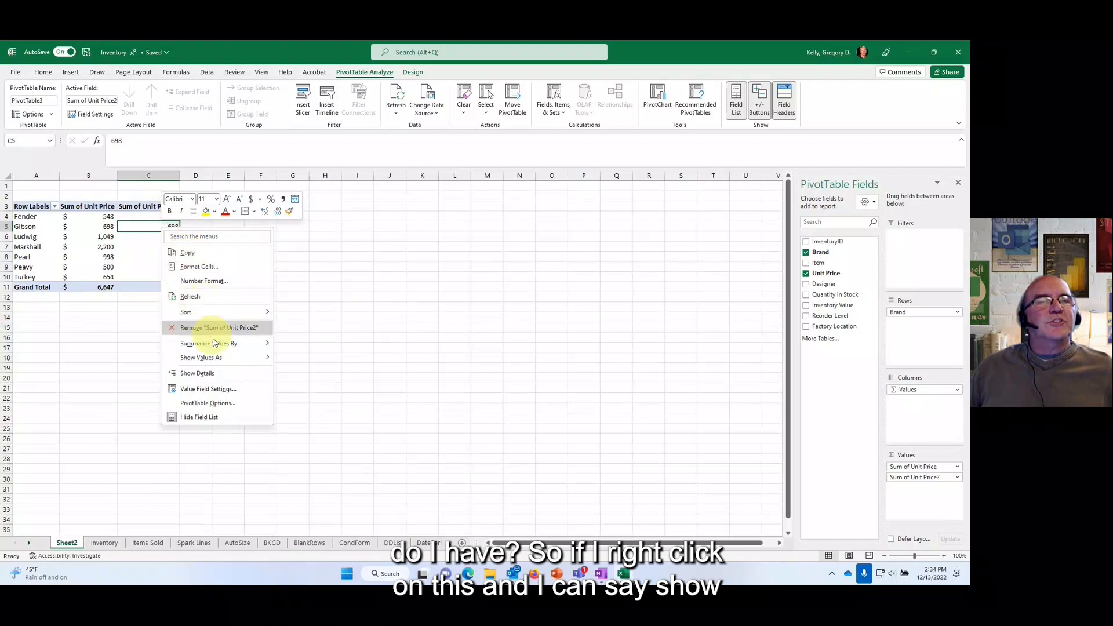
{"action": "mouse_move", "coordinate": [219, 360]}
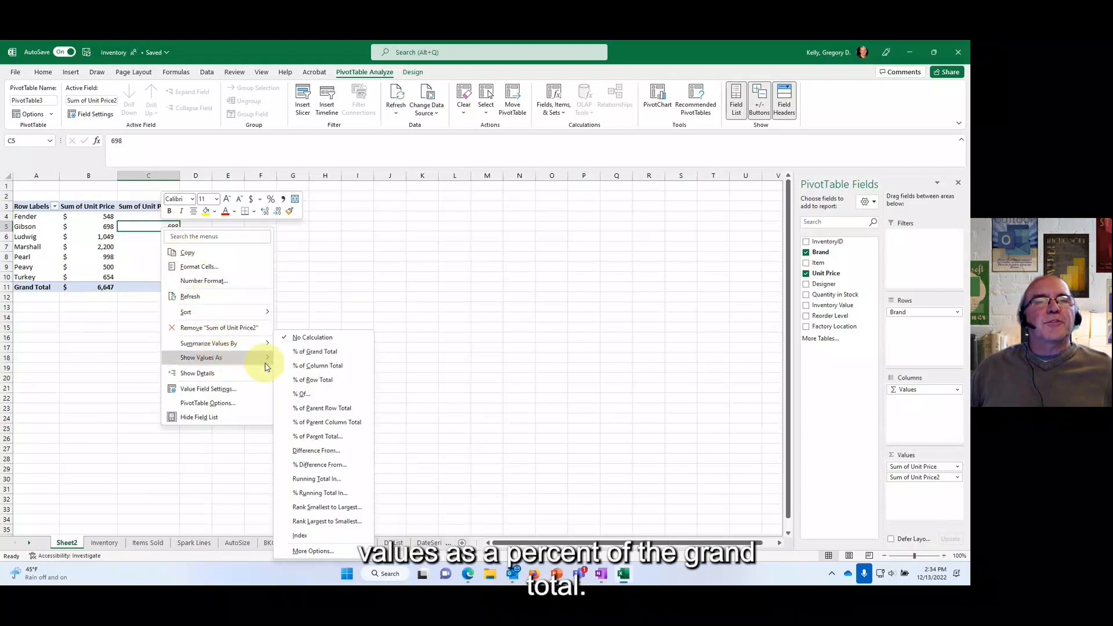
{"action": "left_click", "coordinate": [325, 356]}
{"action": "left_click", "coordinate": [188, 367]}
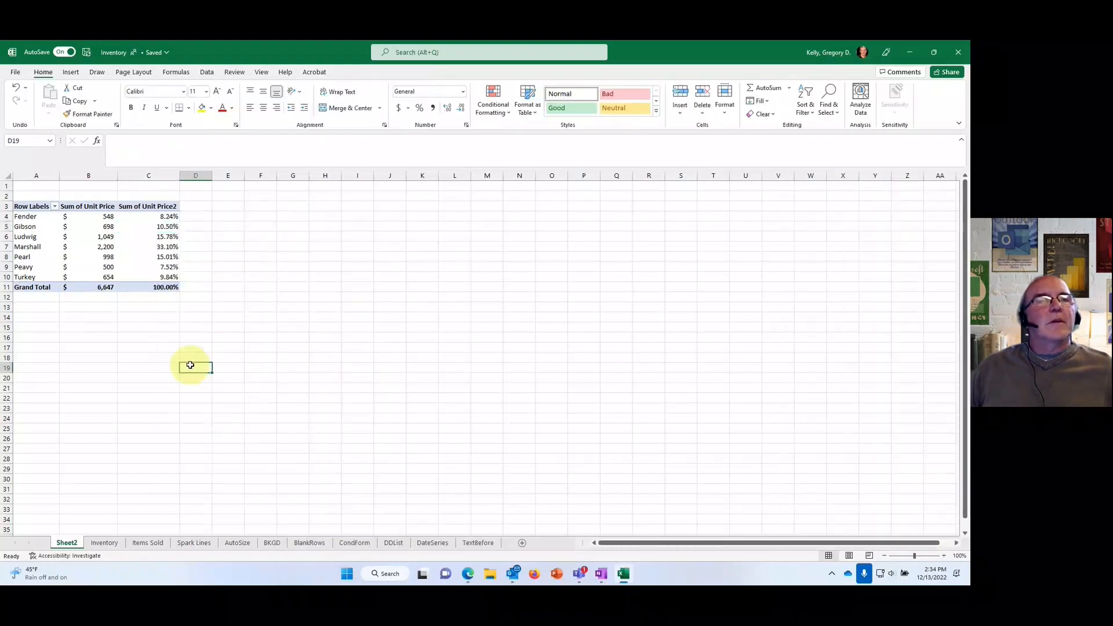
Step: Sort the PivotTable brands from smallest to largest by the Sum of Unit Price2 column
{"action": "right_click", "coordinate": [163, 227]}
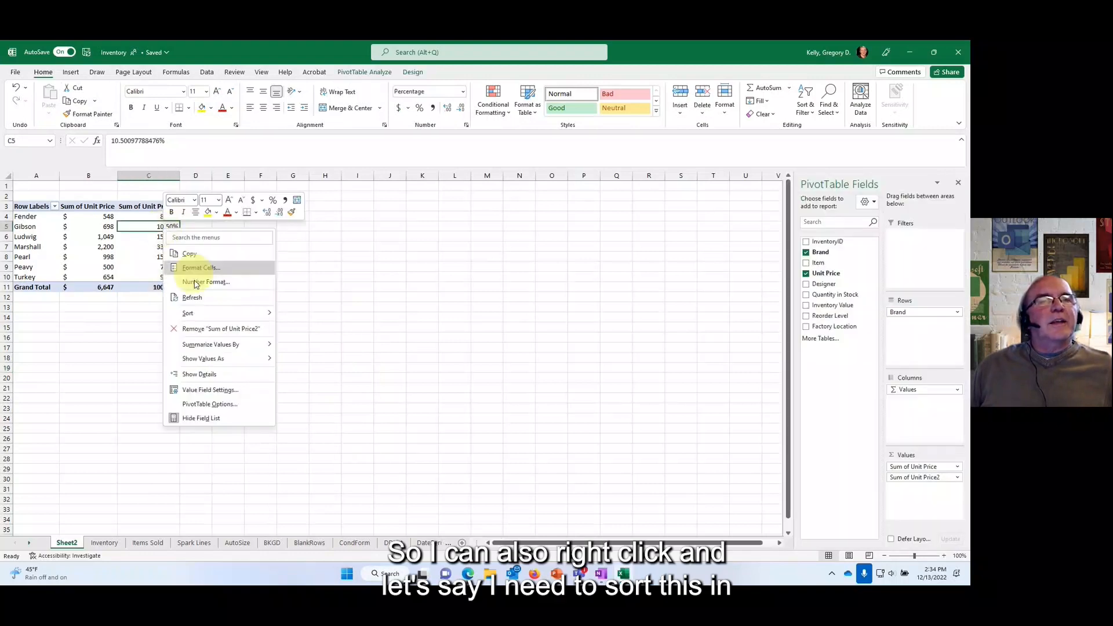
{"action": "mouse_move", "coordinate": [194, 311]}
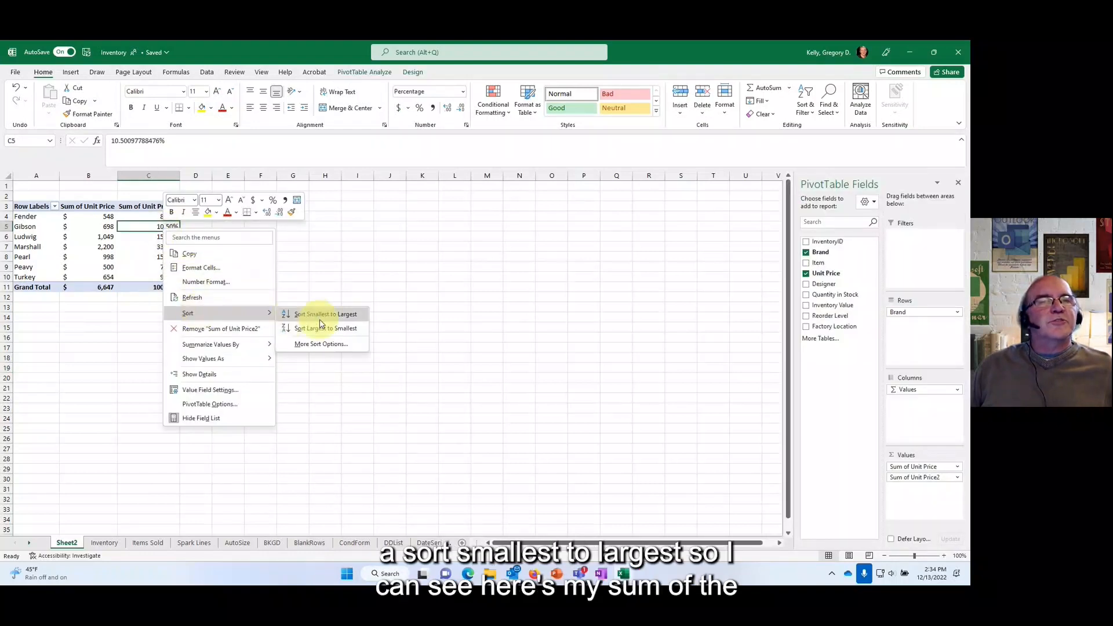
{"action": "left_click", "coordinate": [320, 316]}
{"action": "left_click", "coordinate": [154, 367]}
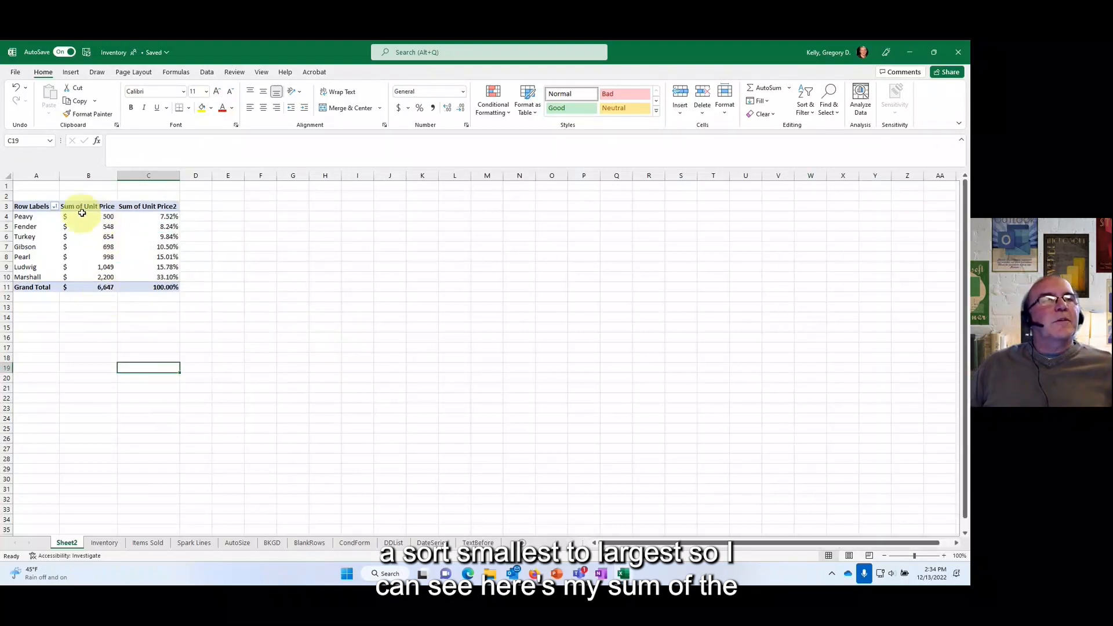
Step: Replace the second Unit Price value in the PivotTable with Quantity in Stock, and add Item to the rows below Brand
{"action": "left_click", "coordinate": [158, 258]}
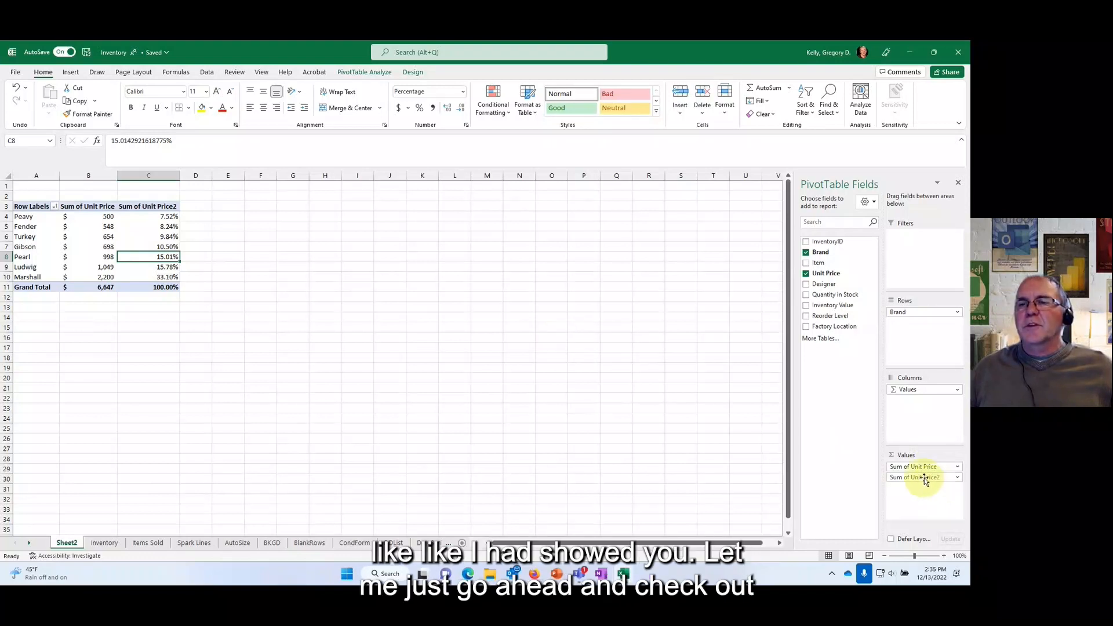
{"action": "left_click_drag", "start_coordinate": [925, 481], "coordinate": [654, 356]}
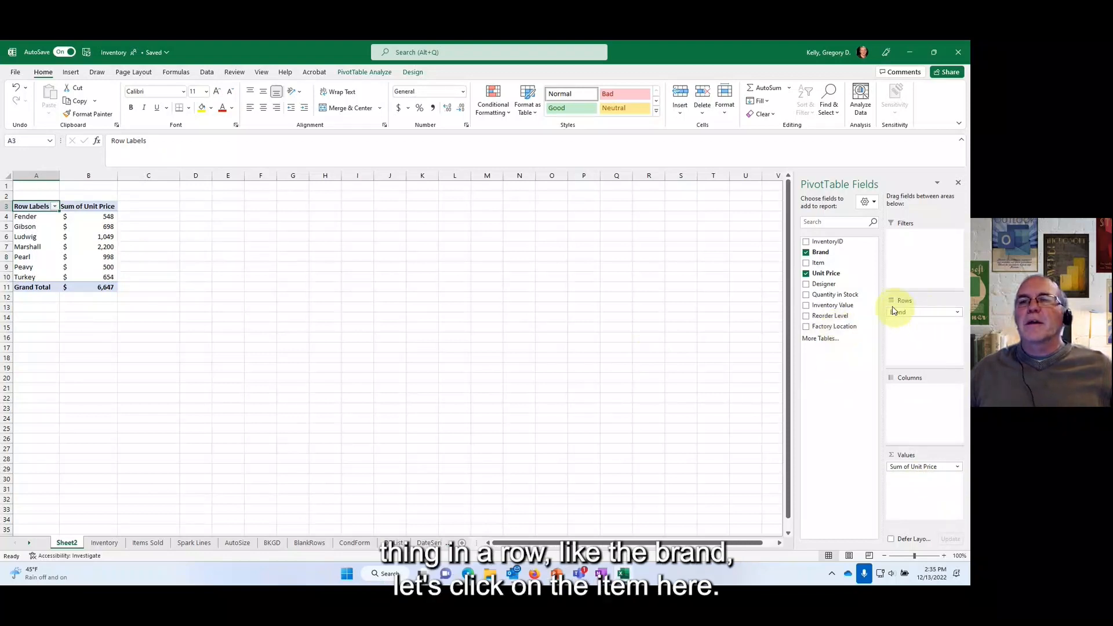
{"action": "left_click", "coordinate": [805, 263]}
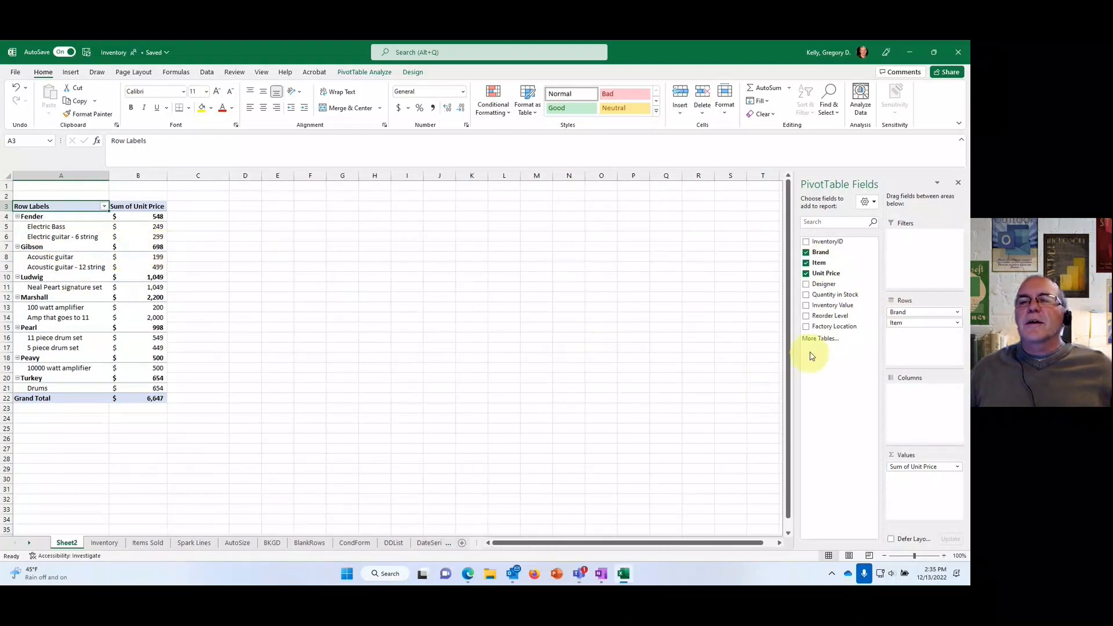
{"action": "left_click", "coordinate": [805, 297]}
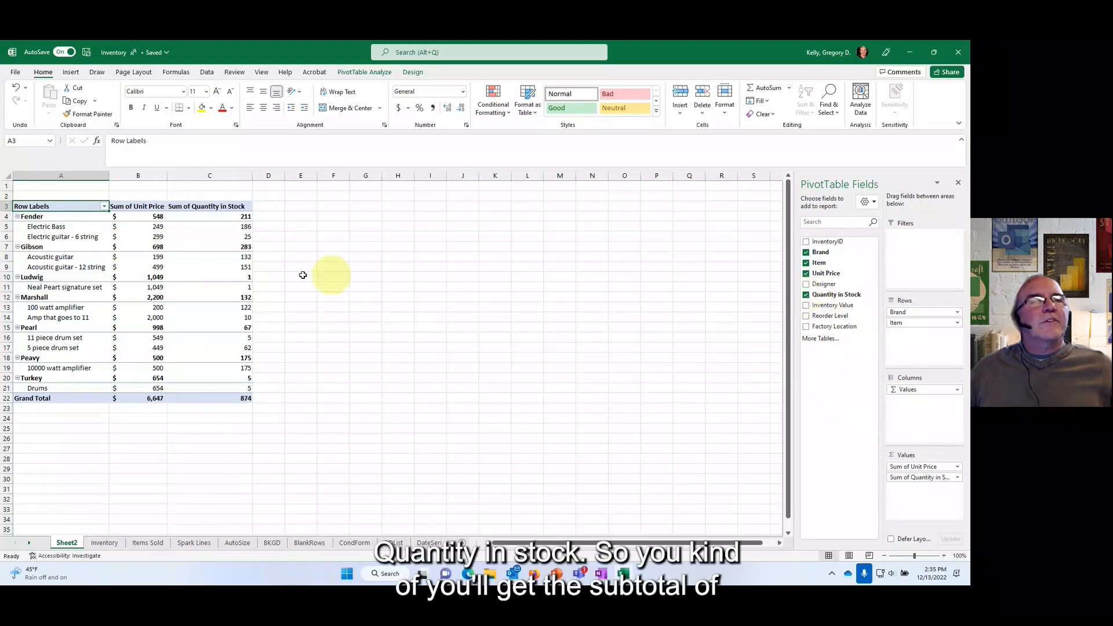
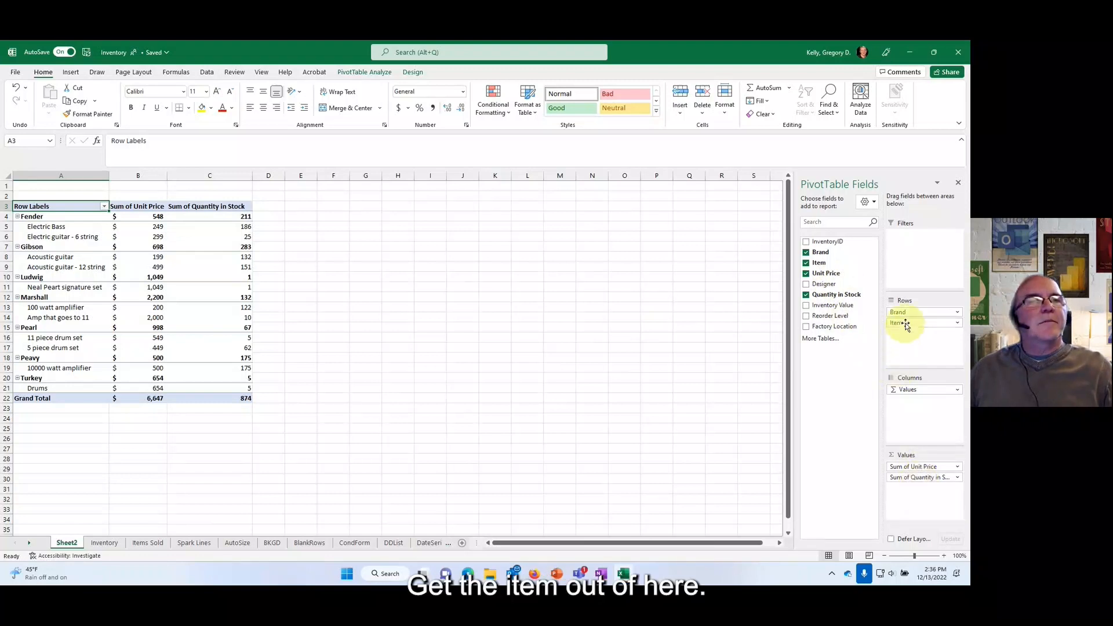
Step: Take Item out of the PivotTable rows, then try Factory Location below Brand and remove it again
{"action": "left_click_drag", "start_coordinate": [781, 337], "coordinate": [505, 343]}
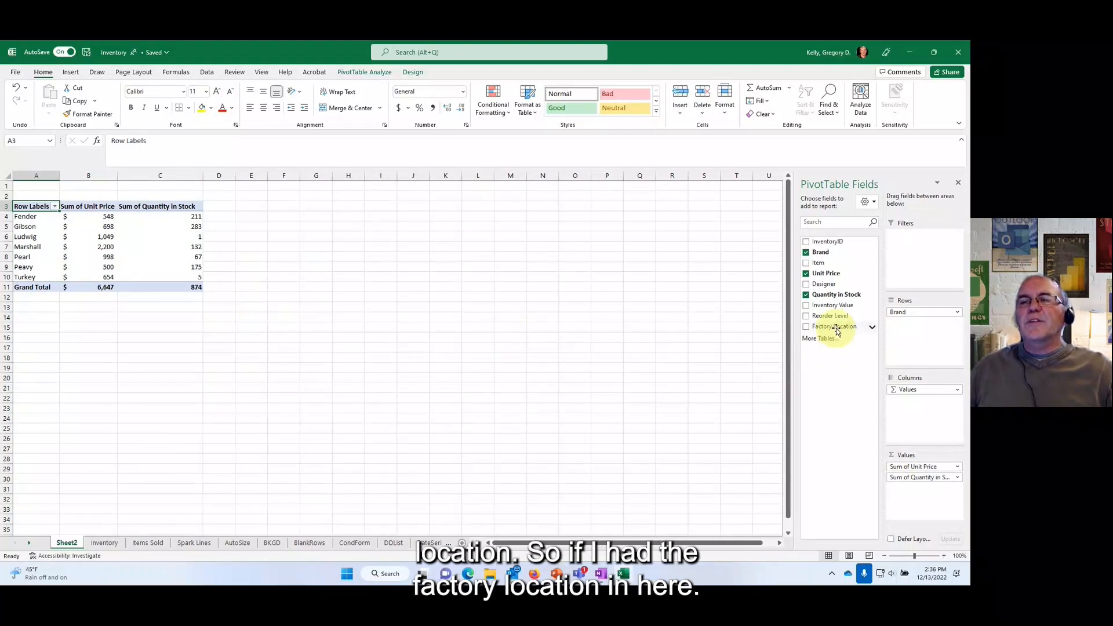
{"action": "left_click", "coordinate": [805, 326]}
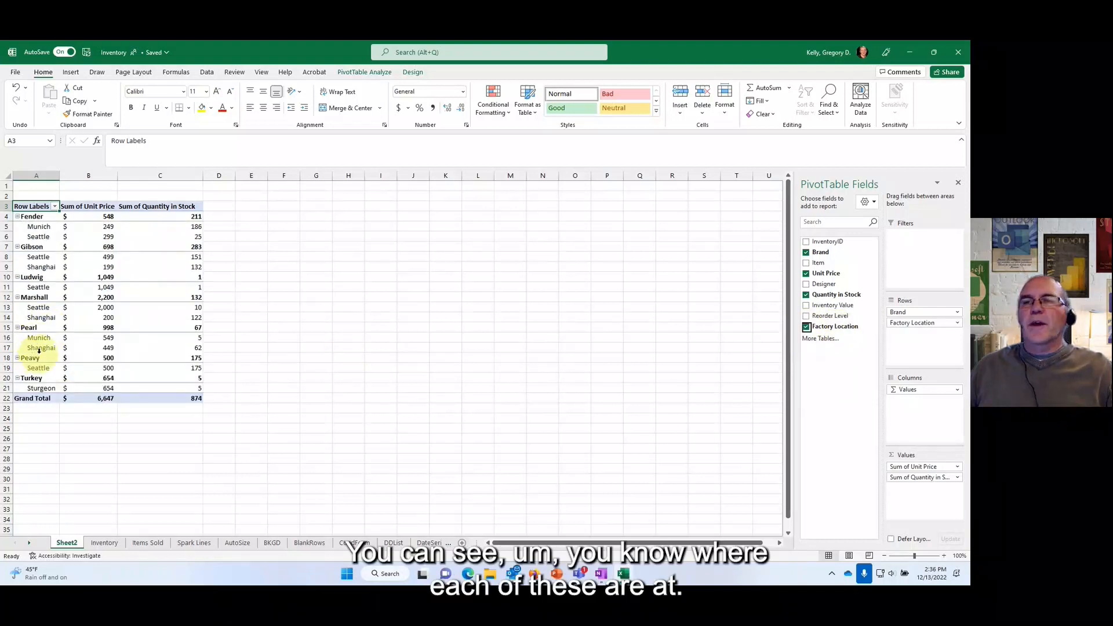
{"action": "left_click", "coordinate": [807, 327]}
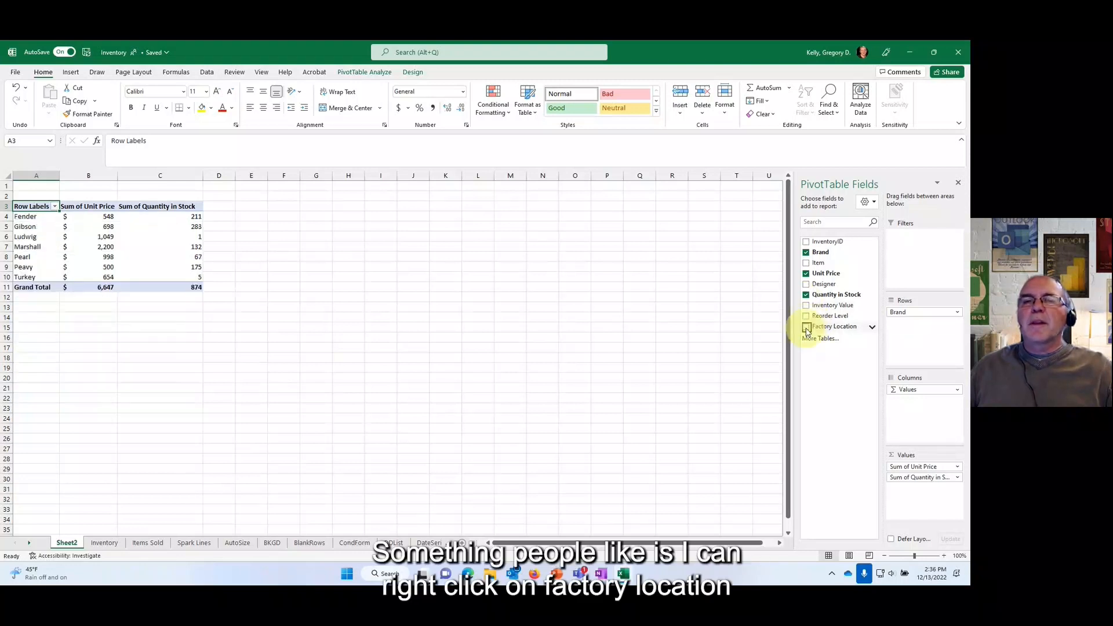
Step: Add Factory Location as a slicer and place it beside the PivotTable, level with its header row
{"action": "right_click", "coordinate": [835, 330]}
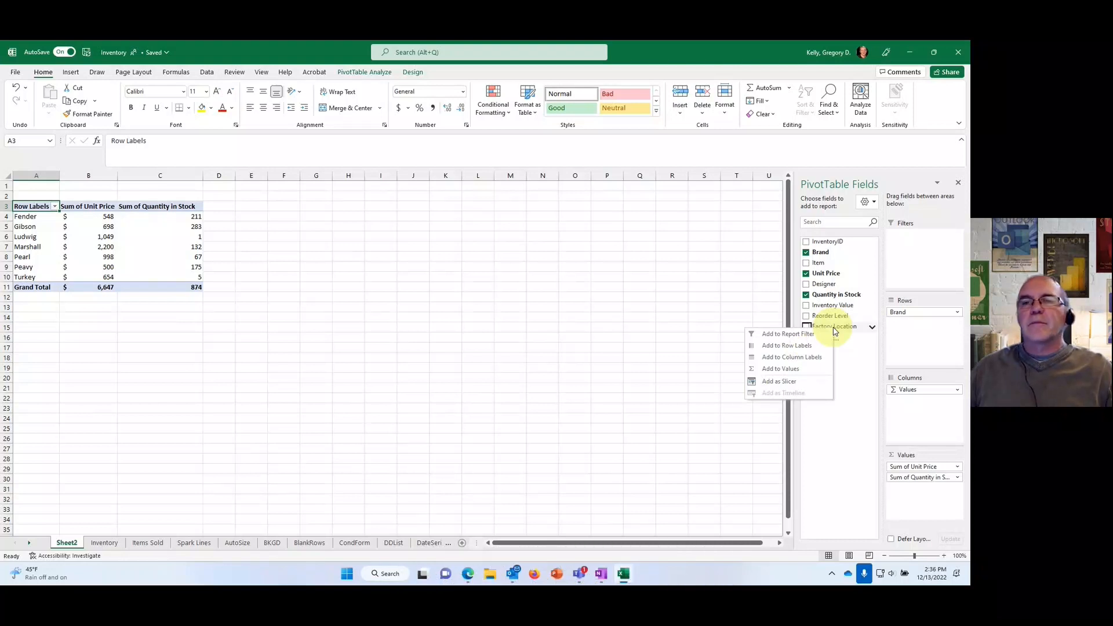
{"action": "left_click", "coordinate": [779, 381]}
{"action": "left_click_drag", "start_coordinate": [392, 297], "coordinate": [331, 217]}
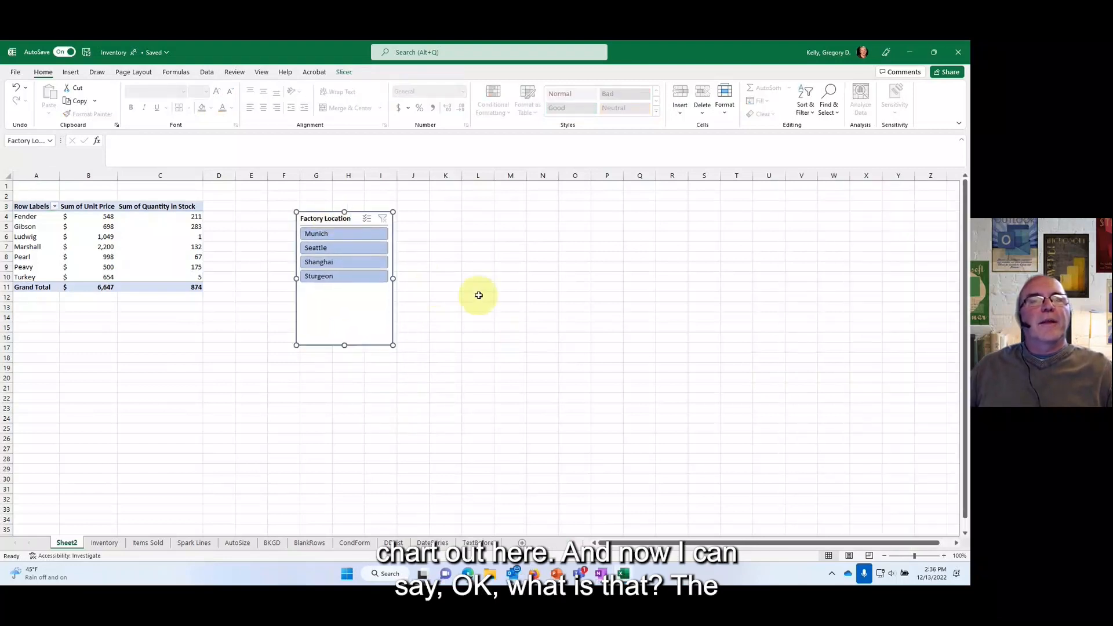
{"action": "left_click", "coordinate": [478, 297]}
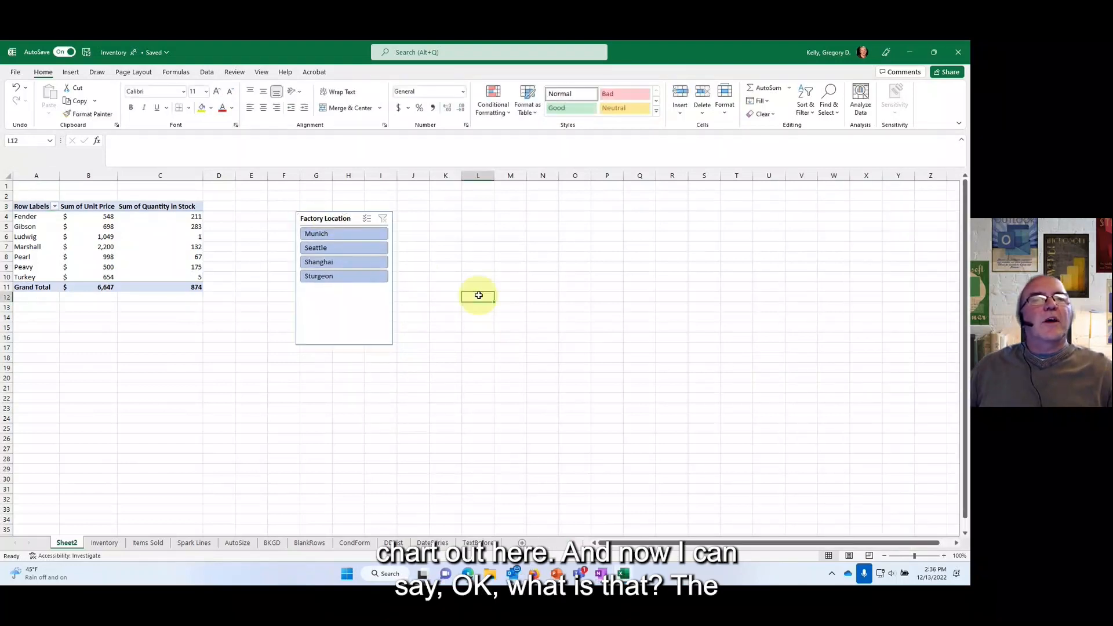
Step: Filter the PivotTable by Munich, Seattle and Shanghai one at a time using the Factory Location slicer
{"action": "left_click", "coordinate": [334, 235]}
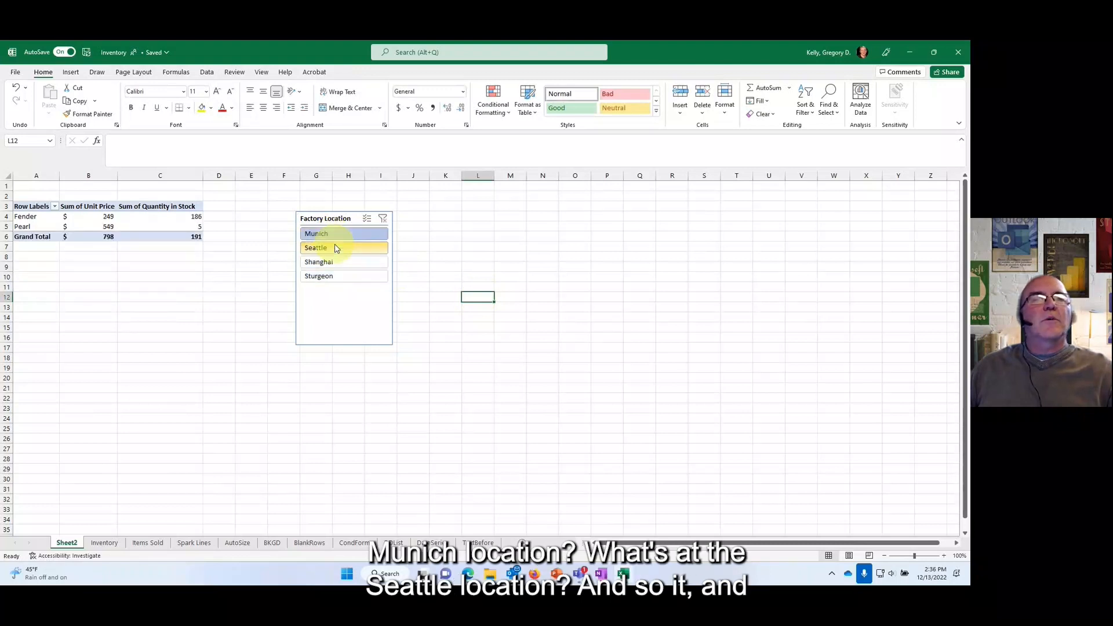
{"action": "left_click", "coordinate": [336, 253]}
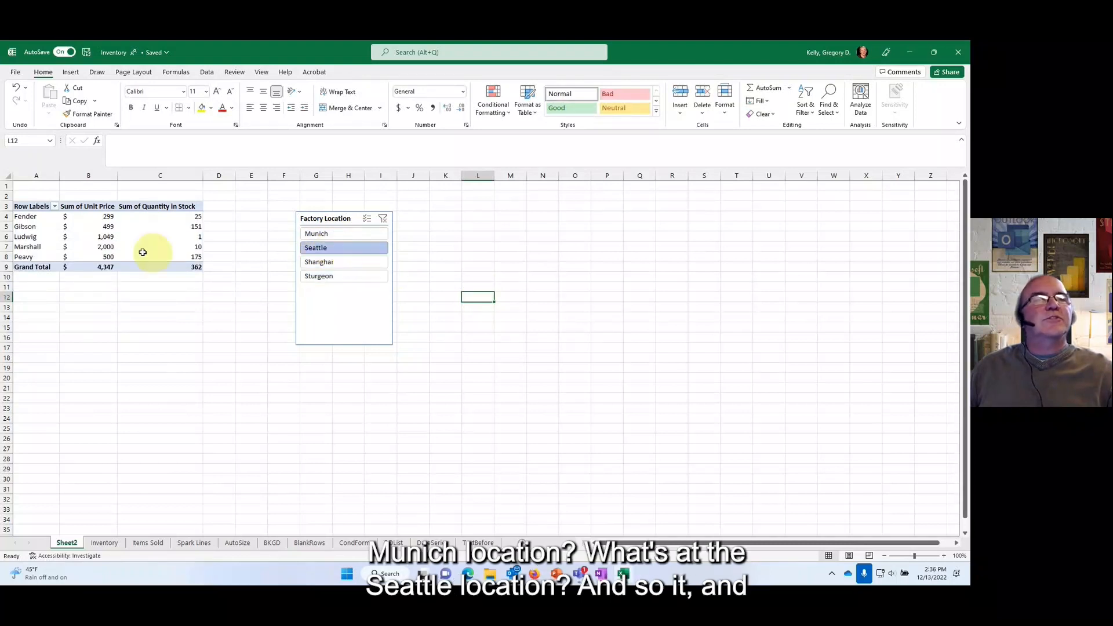
{"action": "left_click", "coordinate": [333, 265]}
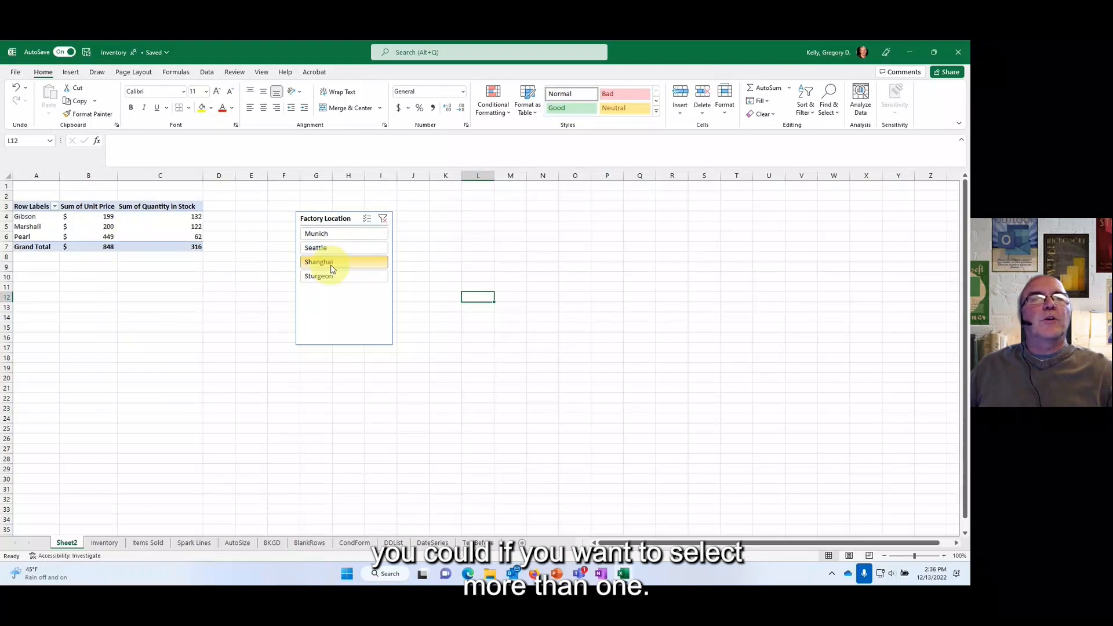
Step: Use the slicer's multi-select mode to add Munich and Seattle to Shanghai, turn the mode off, and clear the filter
{"action": "left_click", "coordinate": [368, 219]}
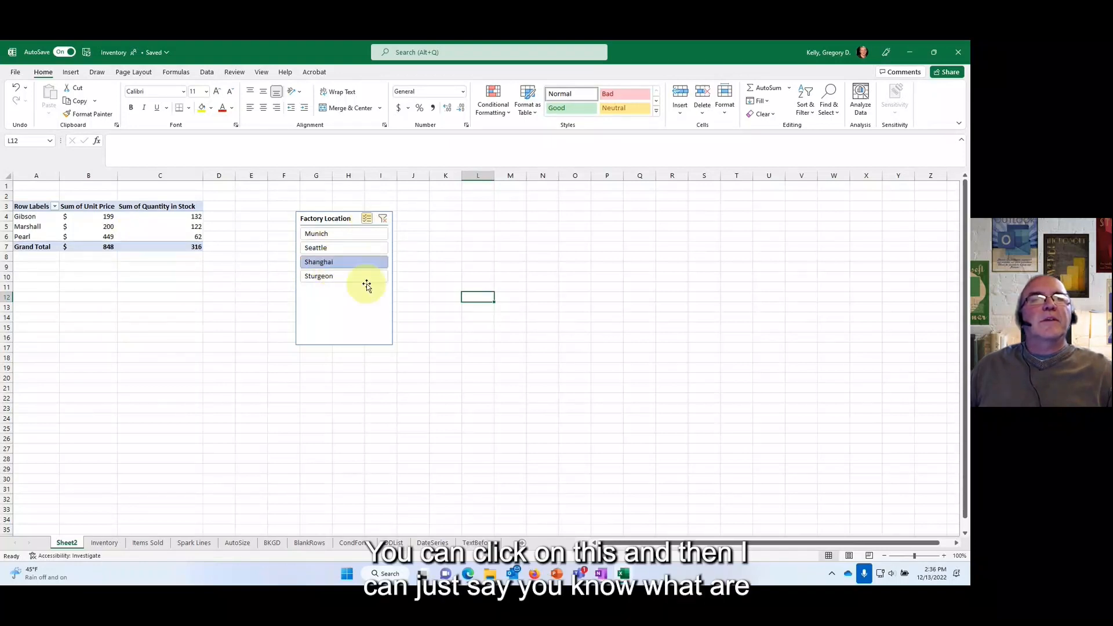
{"action": "left_click", "coordinate": [325, 234]}
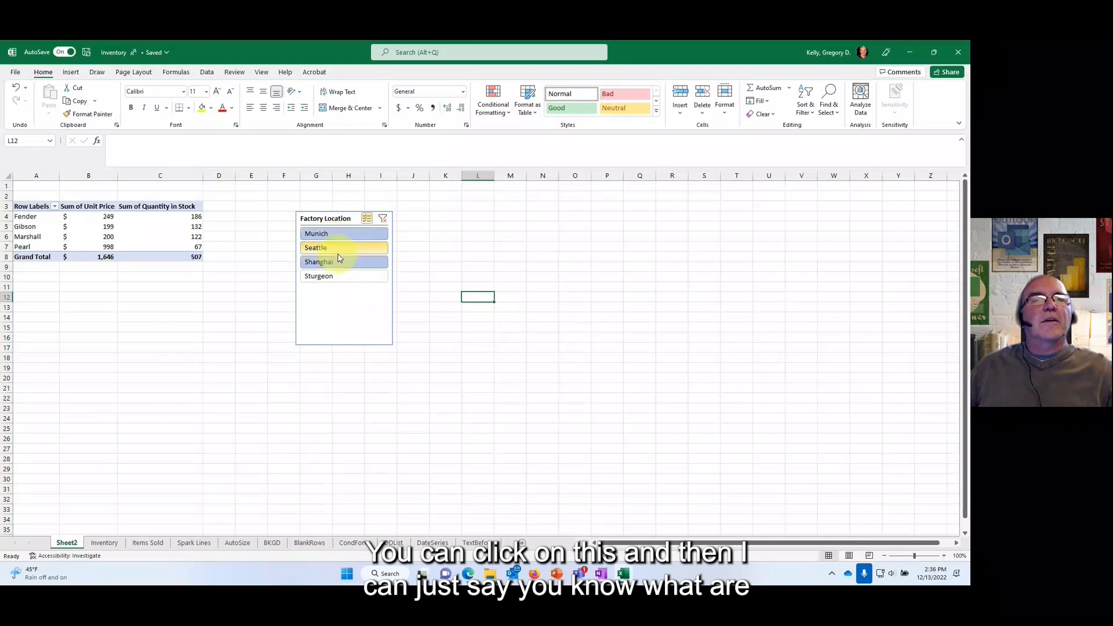
{"action": "left_click", "coordinate": [332, 250]}
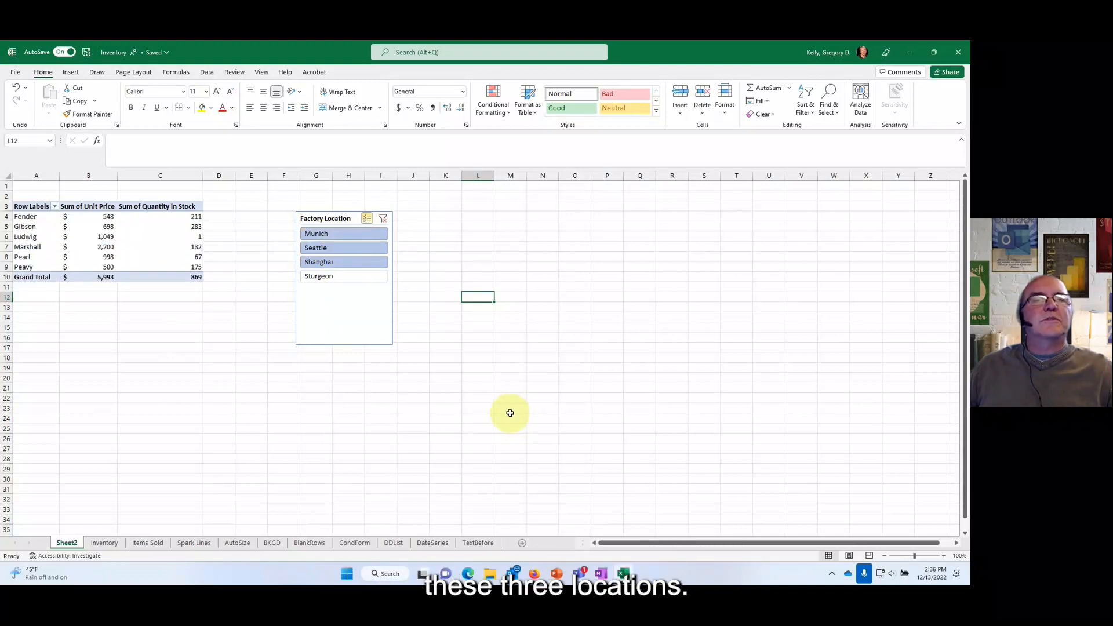
{"action": "left_click", "coordinate": [367, 218]}
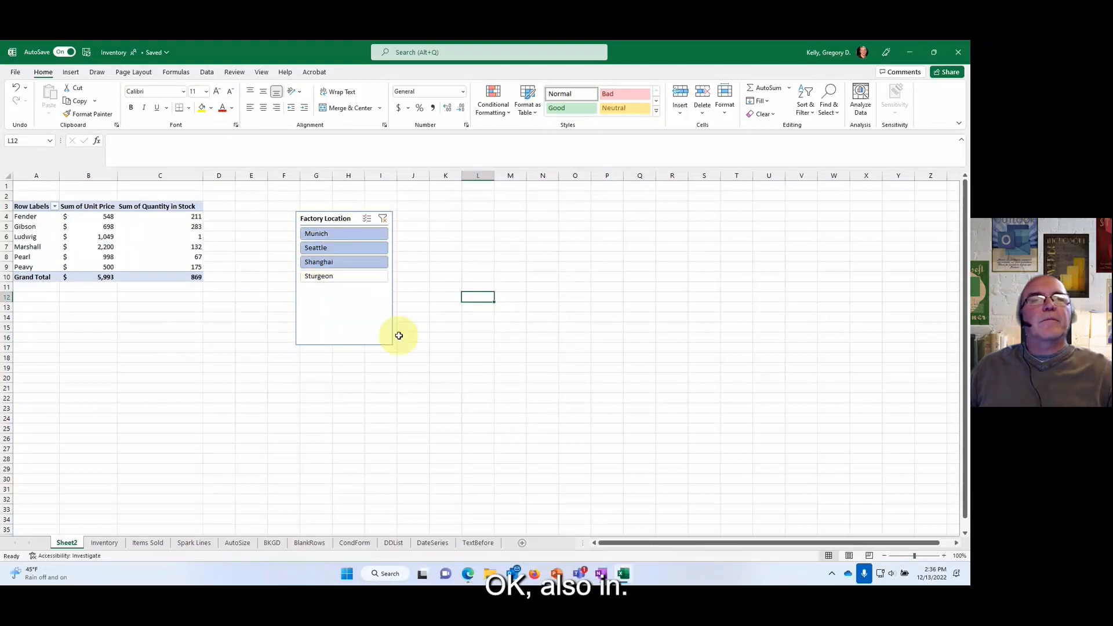
{"action": "left_click", "coordinate": [356, 310]}
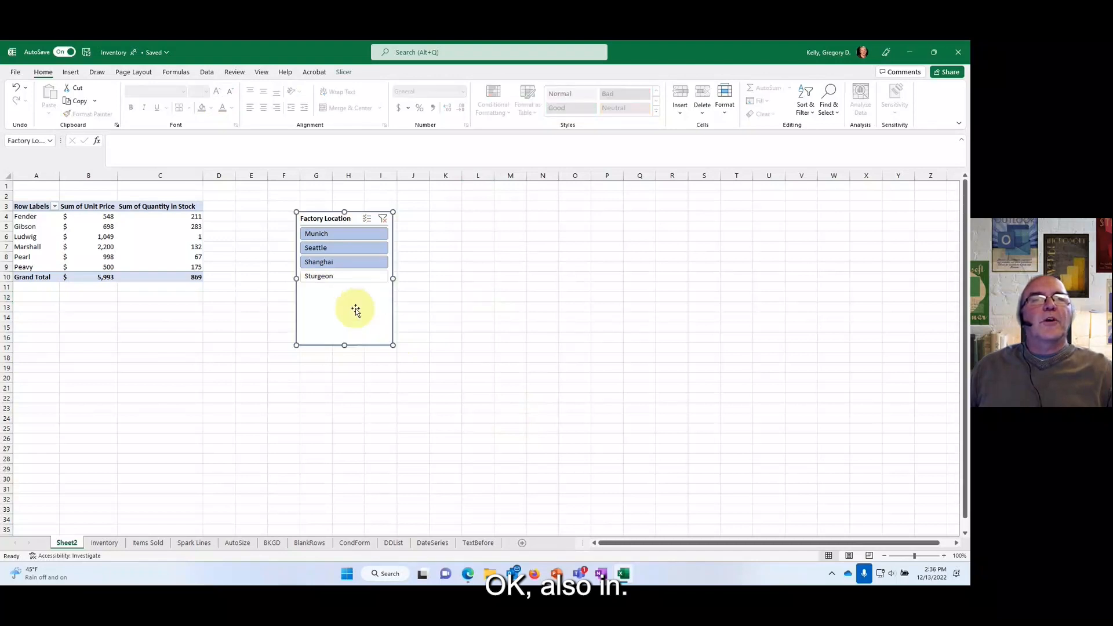
{"action": "left_click", "coordinate": [382, 218]}
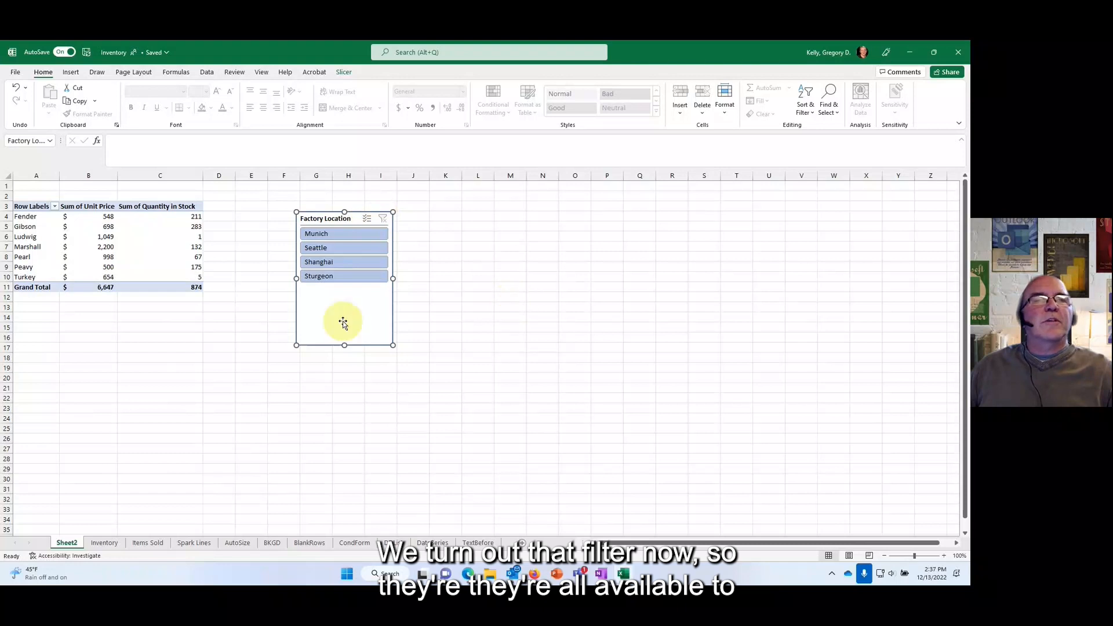
Step: Filter the PivotTable by Sturgeon and Shanghai in turn with the slicer, then clear the filter
{"action": "left_click", "coordinate": [331, 278]}
{"action": "left_click", "coordinate": [327, 263]}
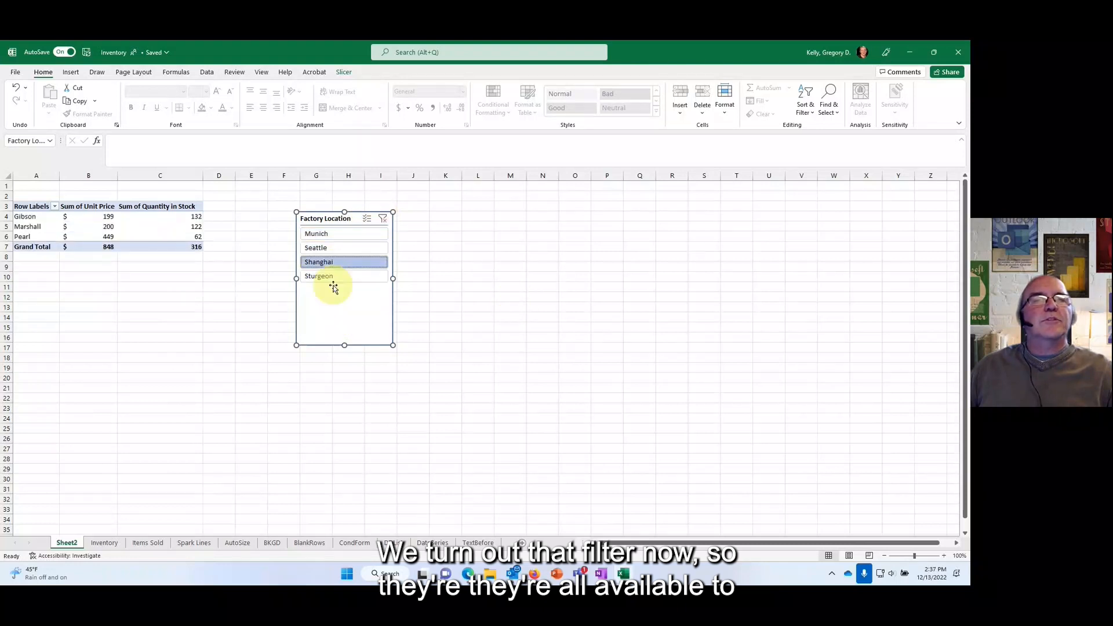
{"action": "left_click", "coordinate": [381, 218]}
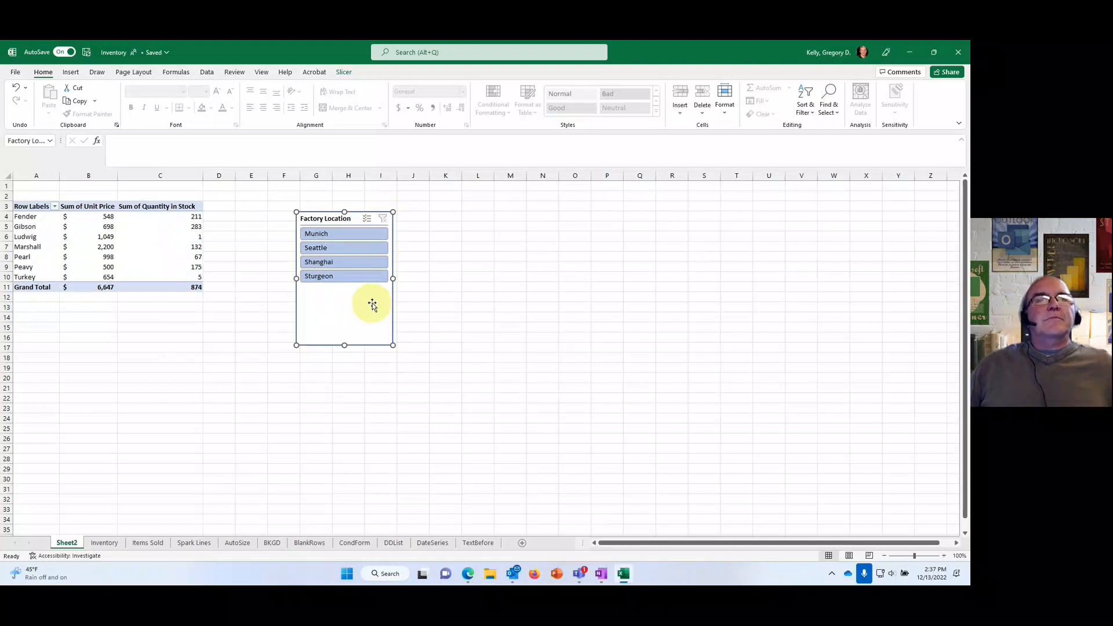
Step: Give the Factory Location slicer the light orange style and two columns, and resize it to about 1.23" high by 2.12" wide
{"action": "left_click", "coordinate": [343, 73]}
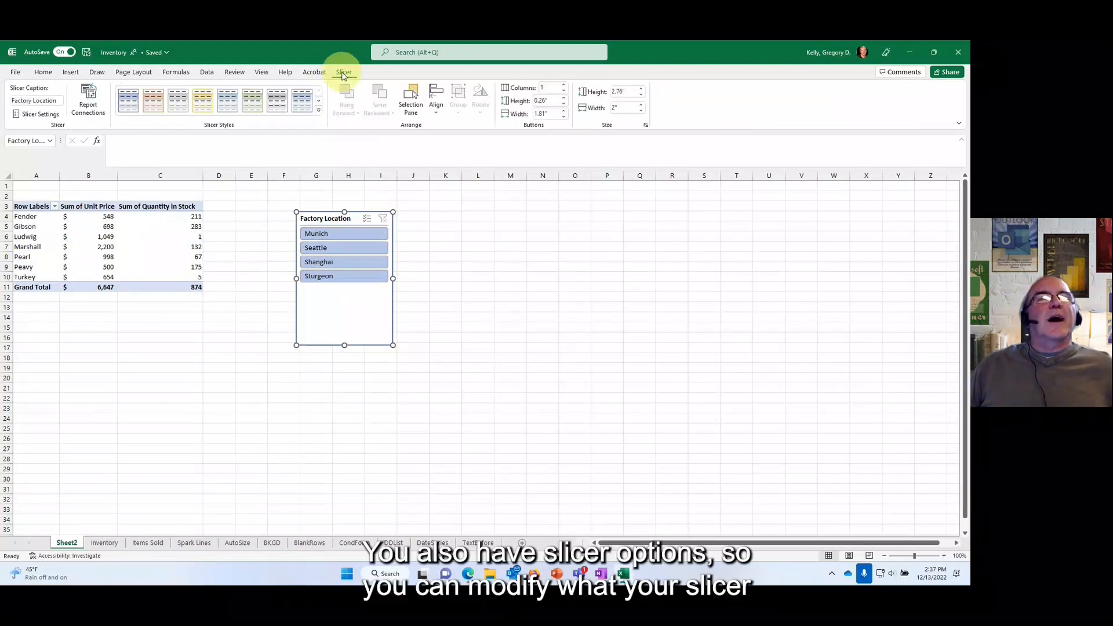
{"action": "left_click", "coordinate": [154, 101]}
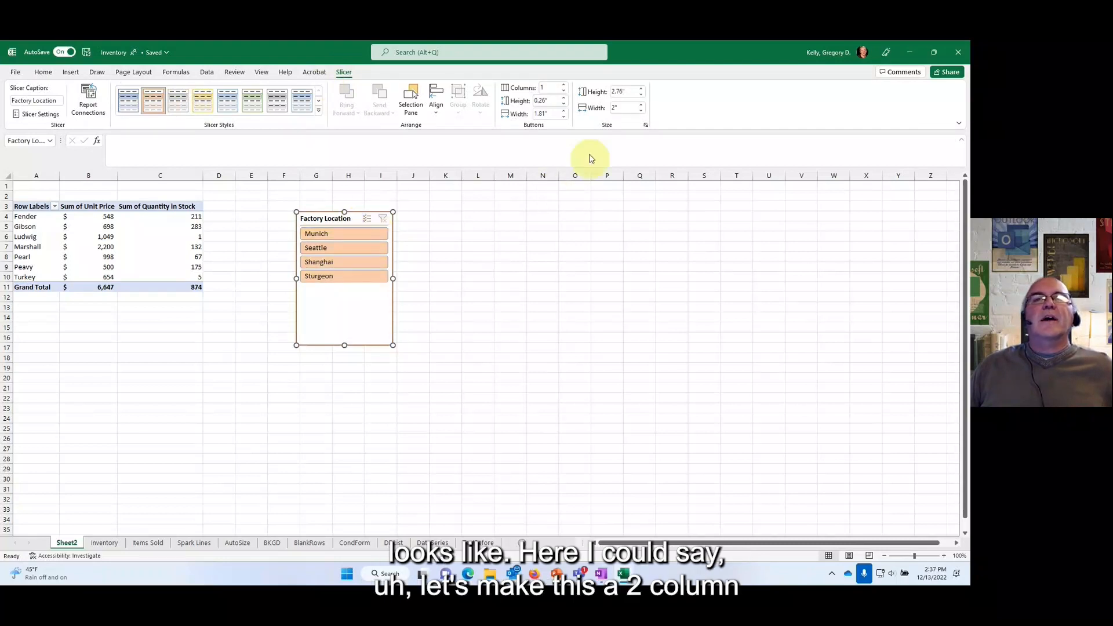
{"action": "left_click", "coordinate": [564, 85]}
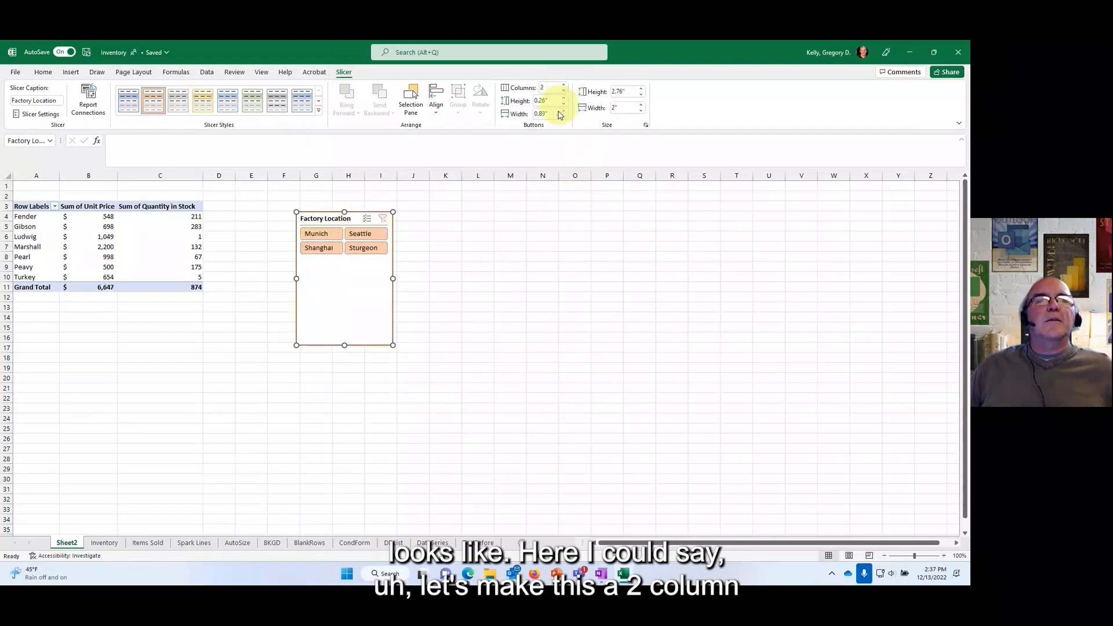
{"action": "left_click_drag", "start_coordinate": [394, 347], "coordinate": [398, 271]}
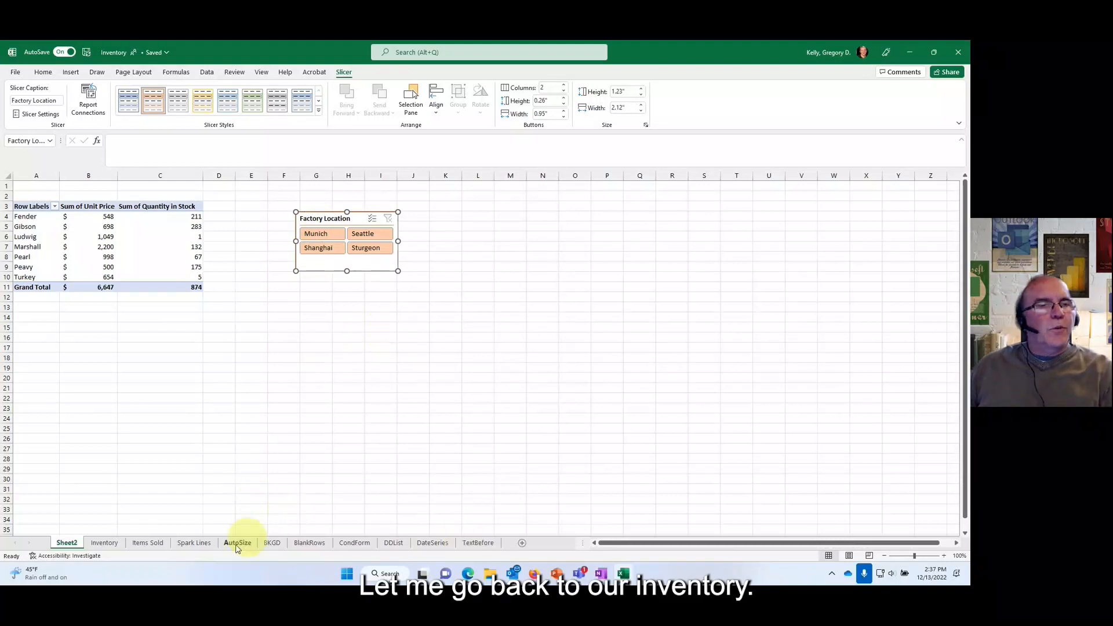
Step: Insert three blank rows above the Turkey drums row in the Inventory sheet's table
{"action": "left_click", "coordinate": [105, 543]}
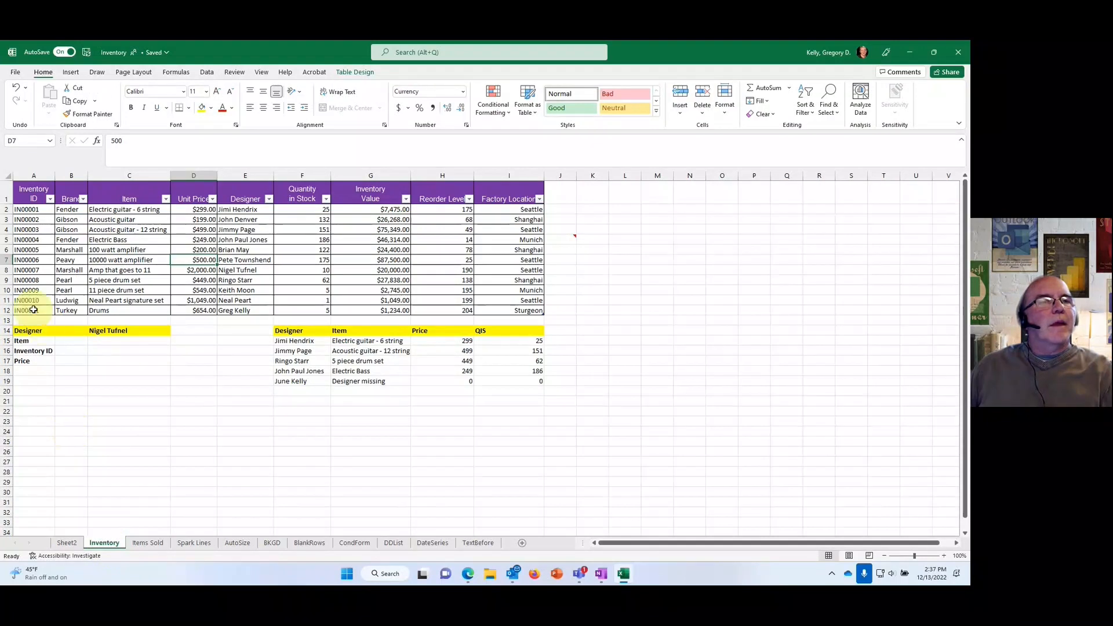
{"action": "left_click_drag", "start_coordinate": [7, 310], "coordinate": [10, 325]}
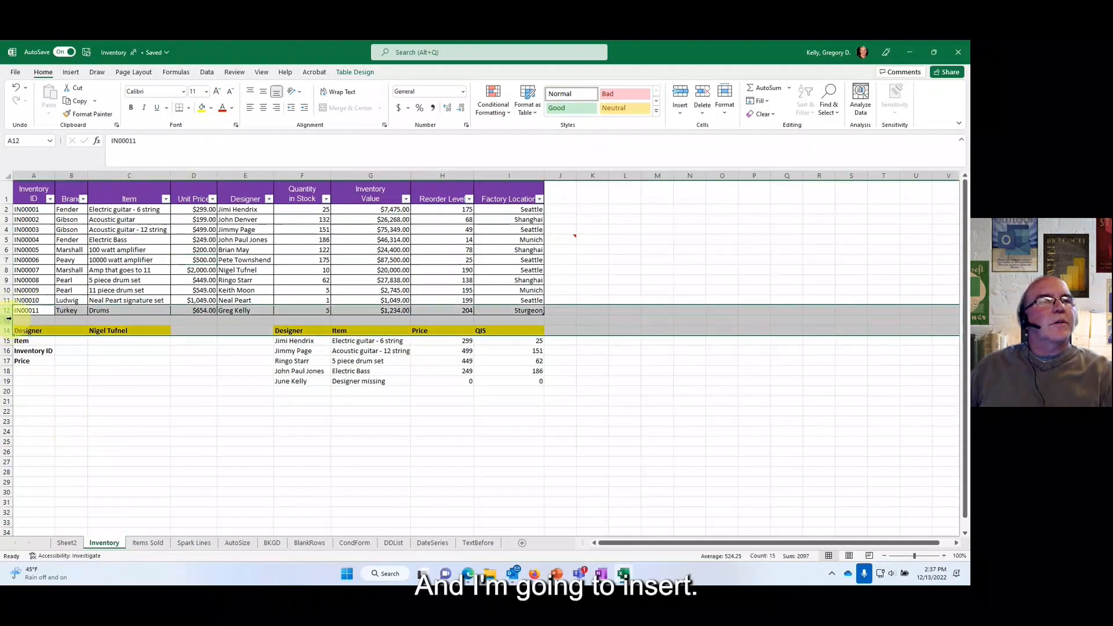
{"action": "left_click", "coordinate": [29, 310]}
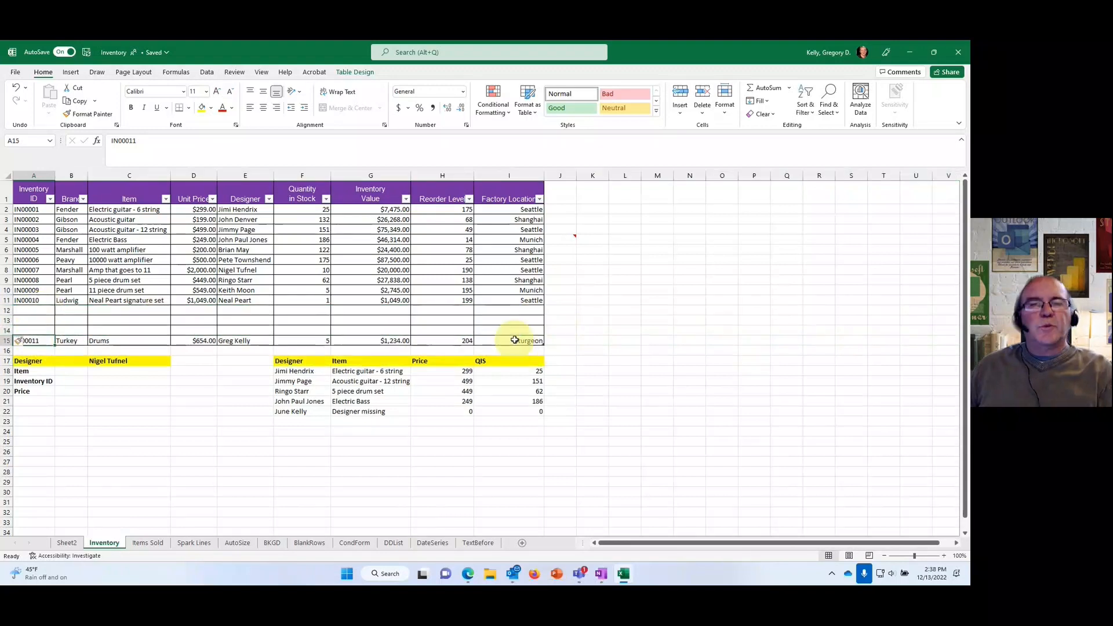
Step: Copy the Turkey drums row across all nine table columns and paste it into the three blank rows above it
{"action": "left_click", "coordinate": [514, 341], "text": "shift"}
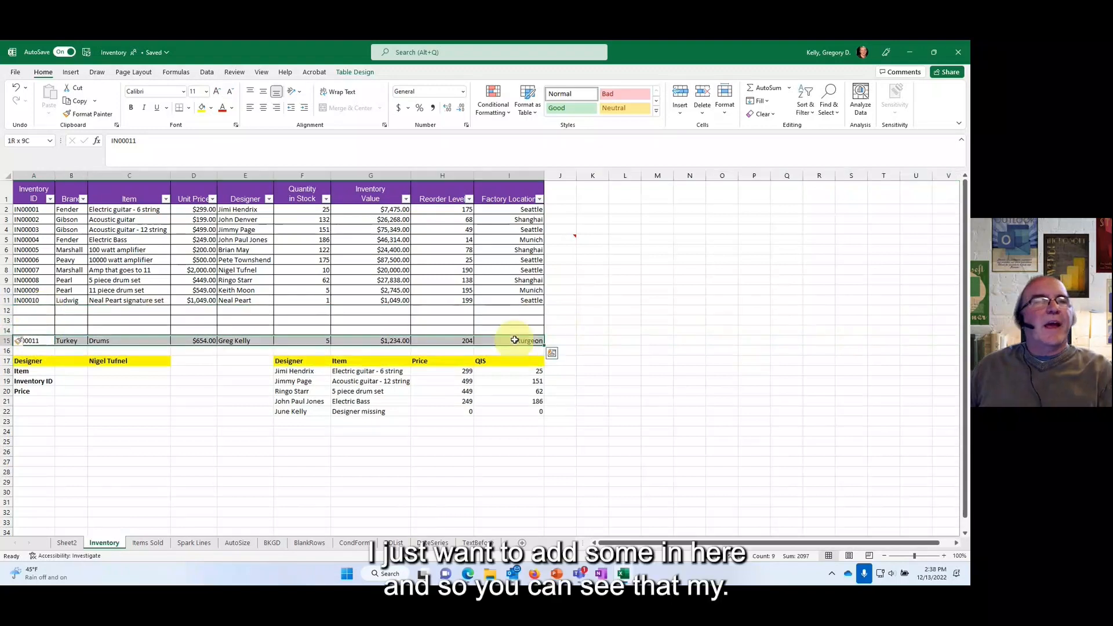
{"action": "key", "text": "ctrl+c"}
{"action": "left_click", "coordinate": [43, 311]}
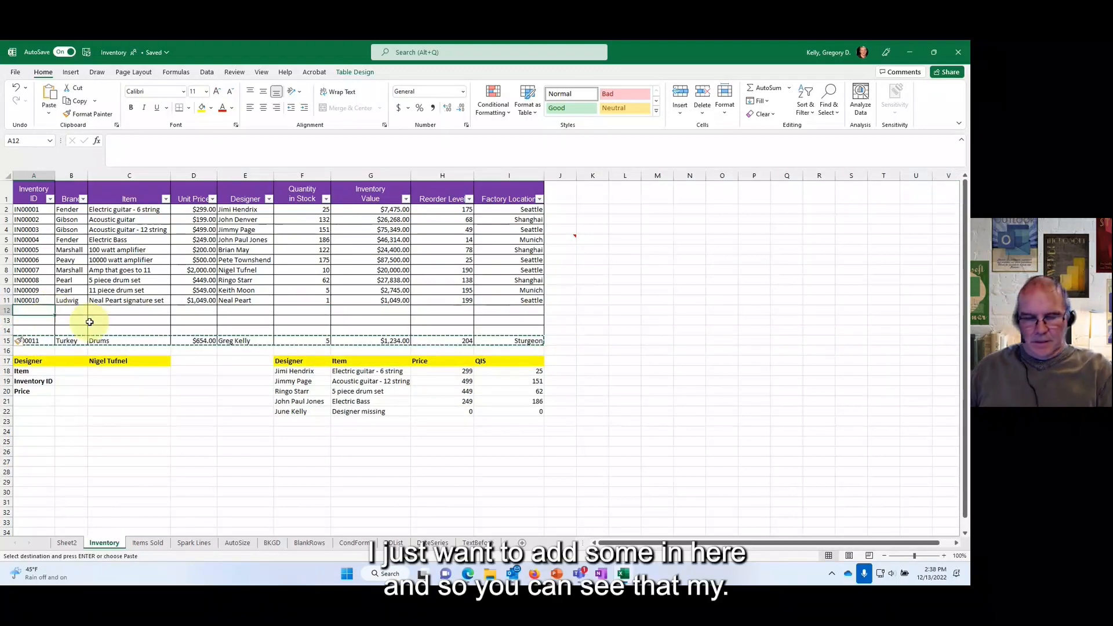
{"action": "key", "text": "ctrl+v"}
{"action": "left_click", "coordinate": [47, 323]}
{"action": "key", "text": "ctrl+v"}
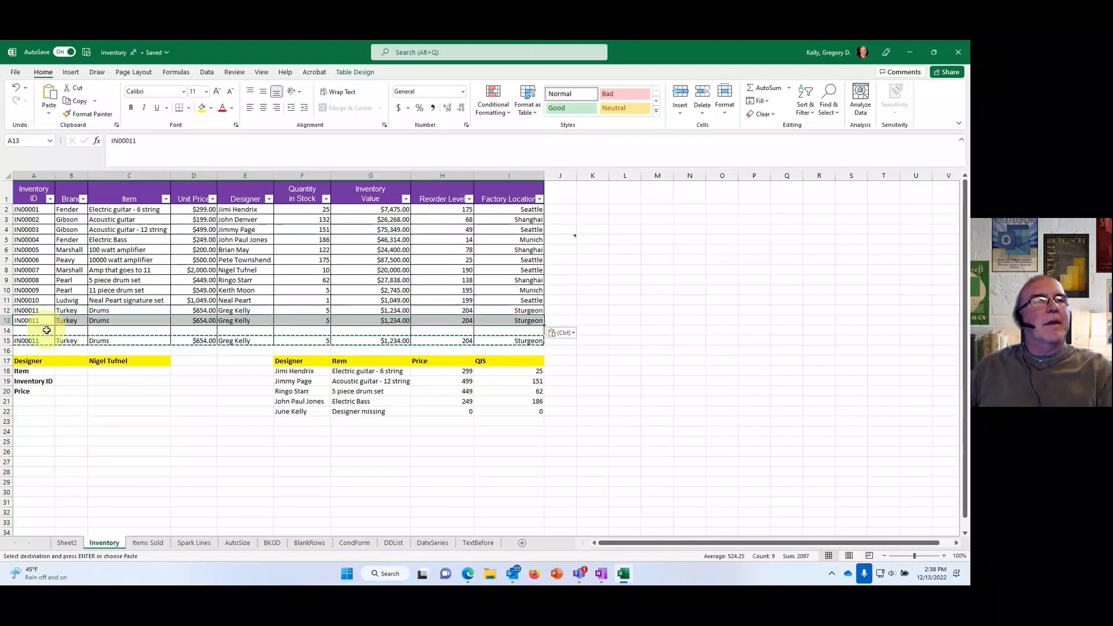
{"action": "left_click", "coordinate": [46, 328]}
{"action": "key", "text": "ctrl+v"}
{"action": "left_click", "coordinate": [142, 327]}
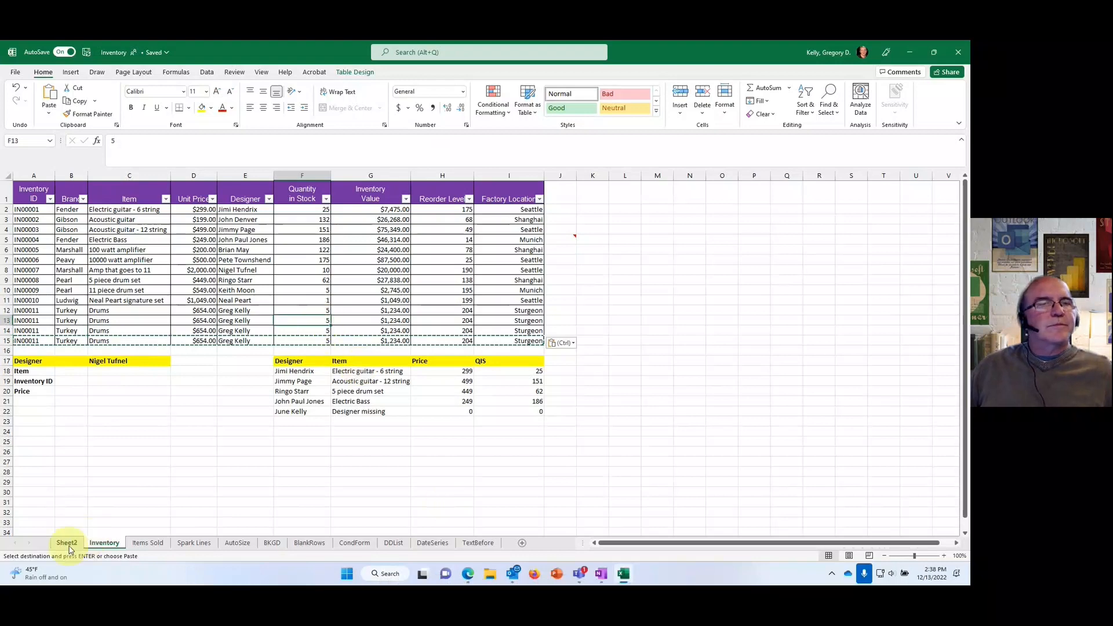
Step: Check the PivotTable on Sheet2, run Refresh All from the Inventory sheet, and return to Sheet2
{"action": "left_click", "coordinate": [65, 543]}
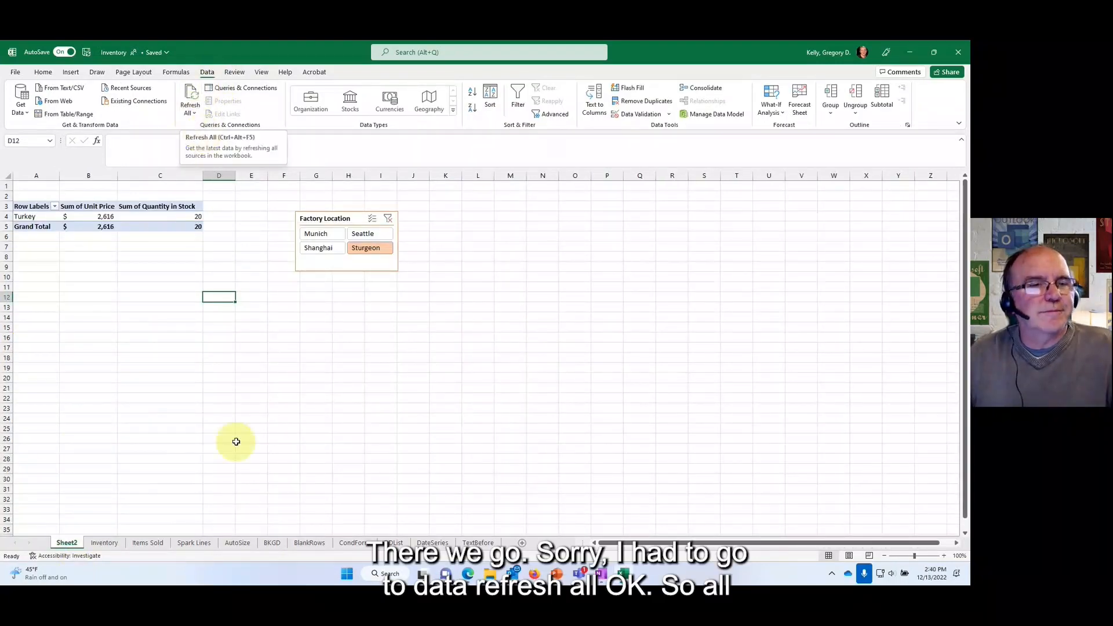
{"action": "left_click", "coordinate": [107, 545]}
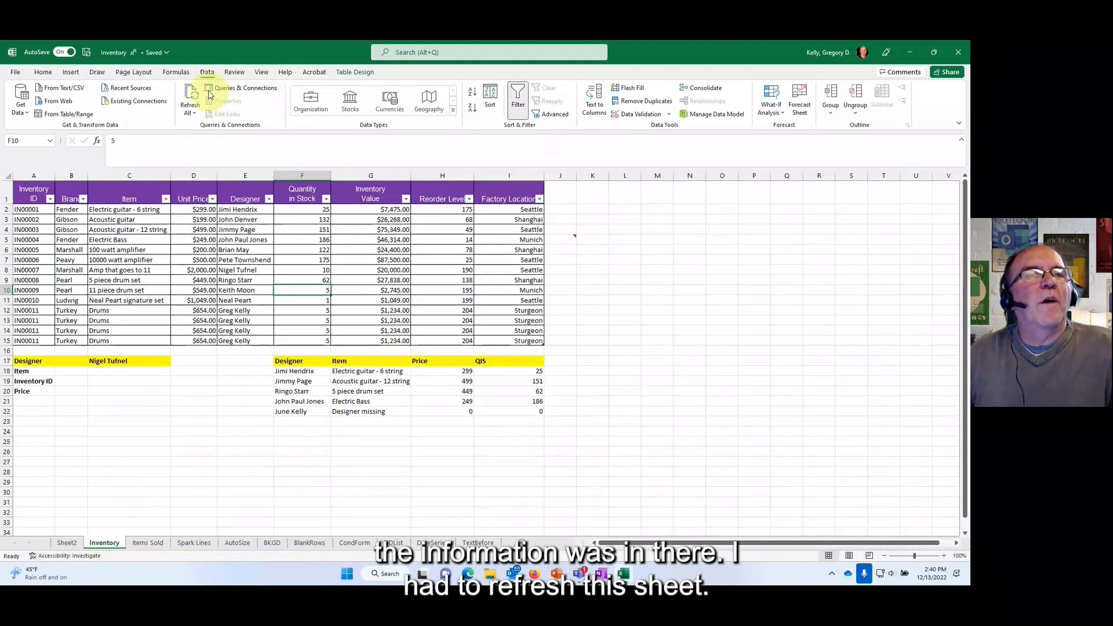
{"action": "left_click", "coordinate": [198, 116]}
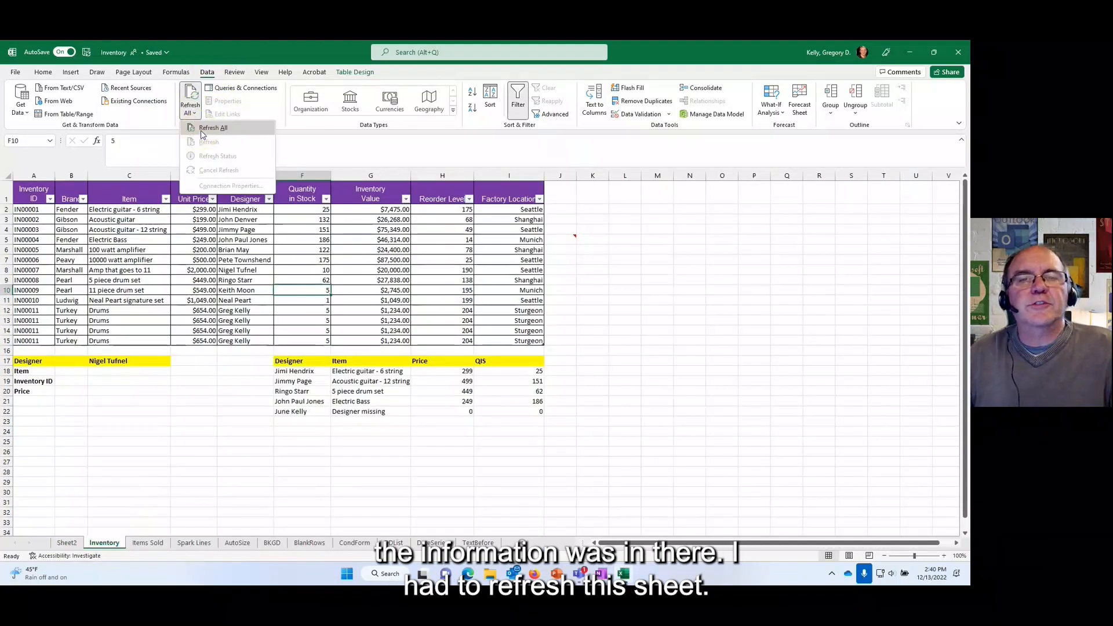
{"action": "left_click", "coordinate": [200, 128]}
{"action": "left_click", "coordinate": [158, 433]}
{"action": "left_click", "coordinate": [67, 544]}
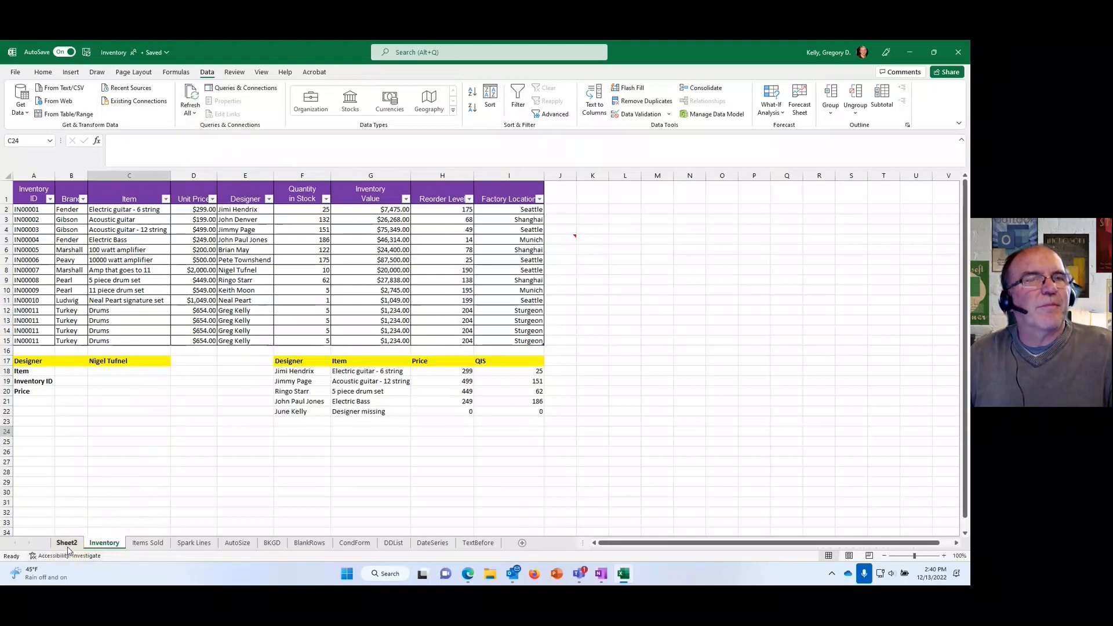